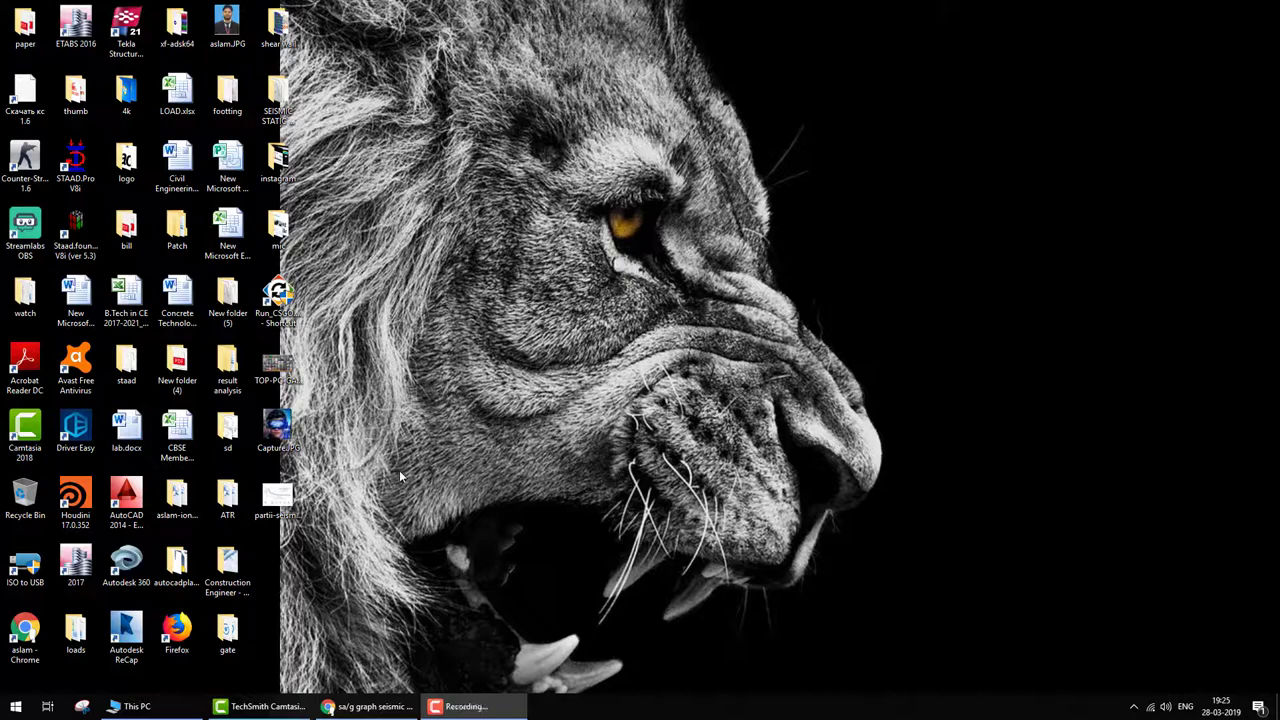
# Launch STAAD.Pro V8i from its desktop shortcut so the start page loads.
pyautogui.click(72, 162)
pyautogui.doubleClick(72, 162)
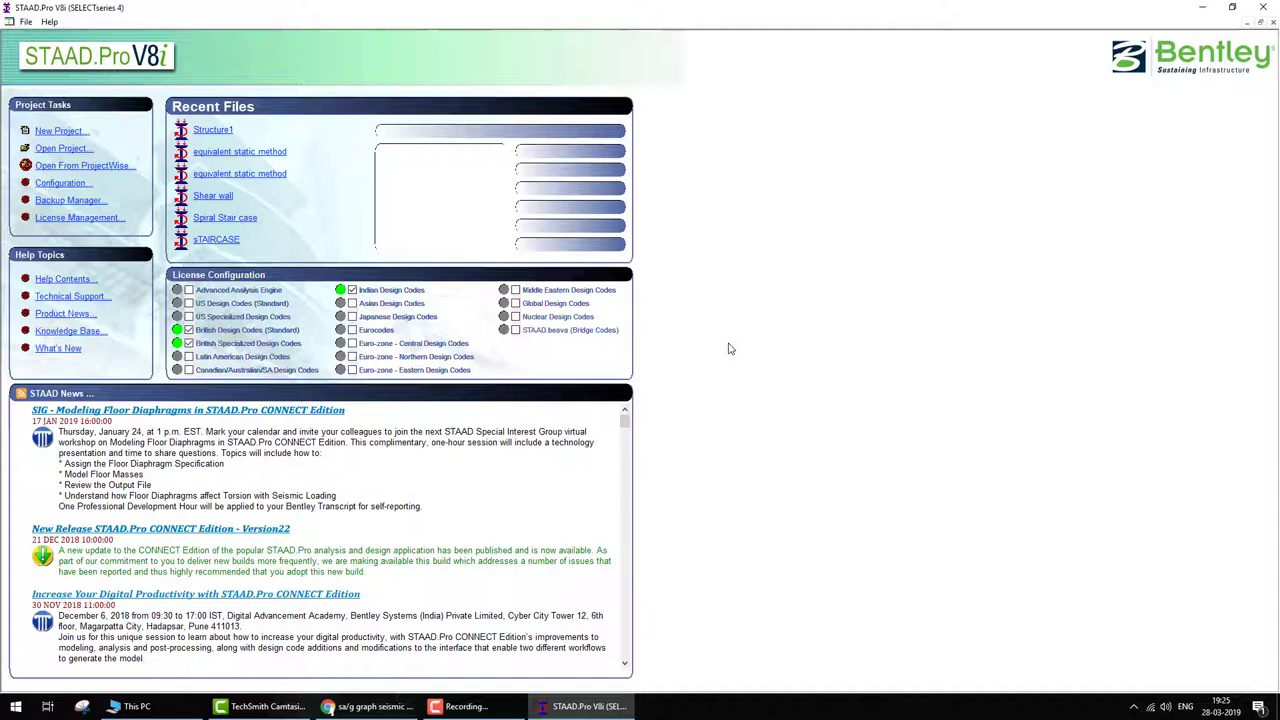
# Create a new Space project named RSA using Meter and KiloNewton units.
pyautogui.click(59, 131)
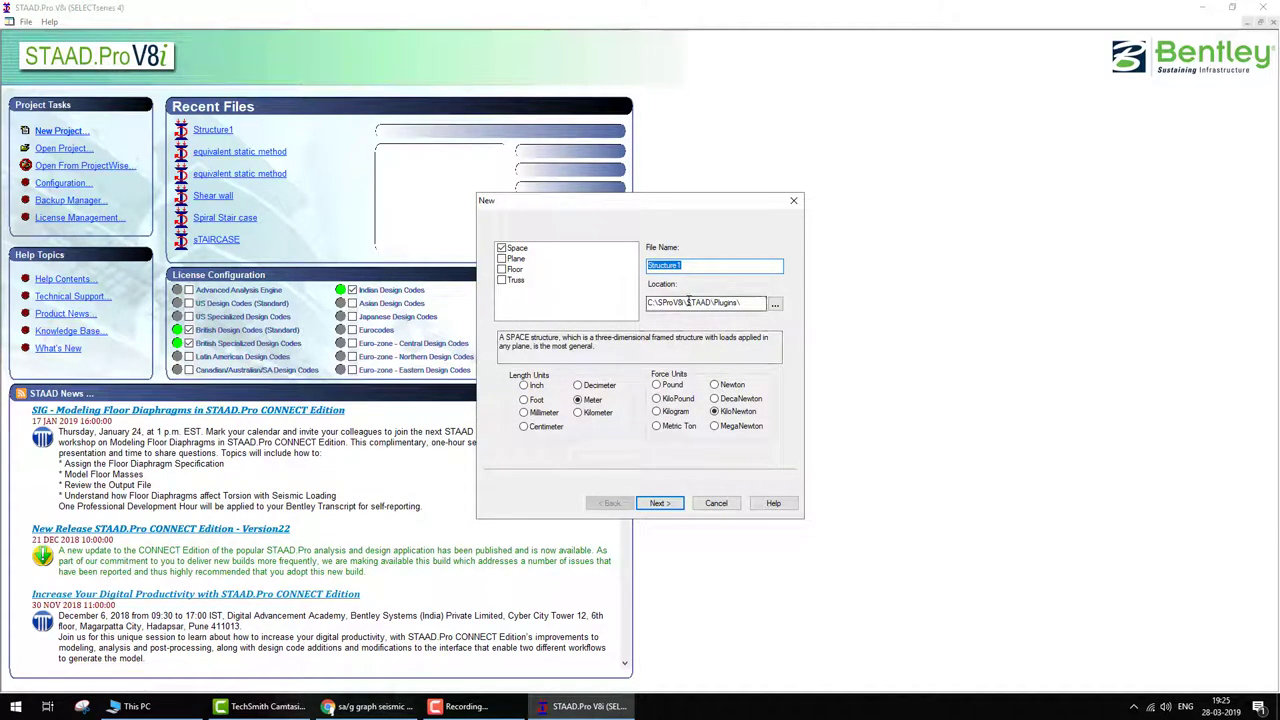
pyautogui.write('RSA')
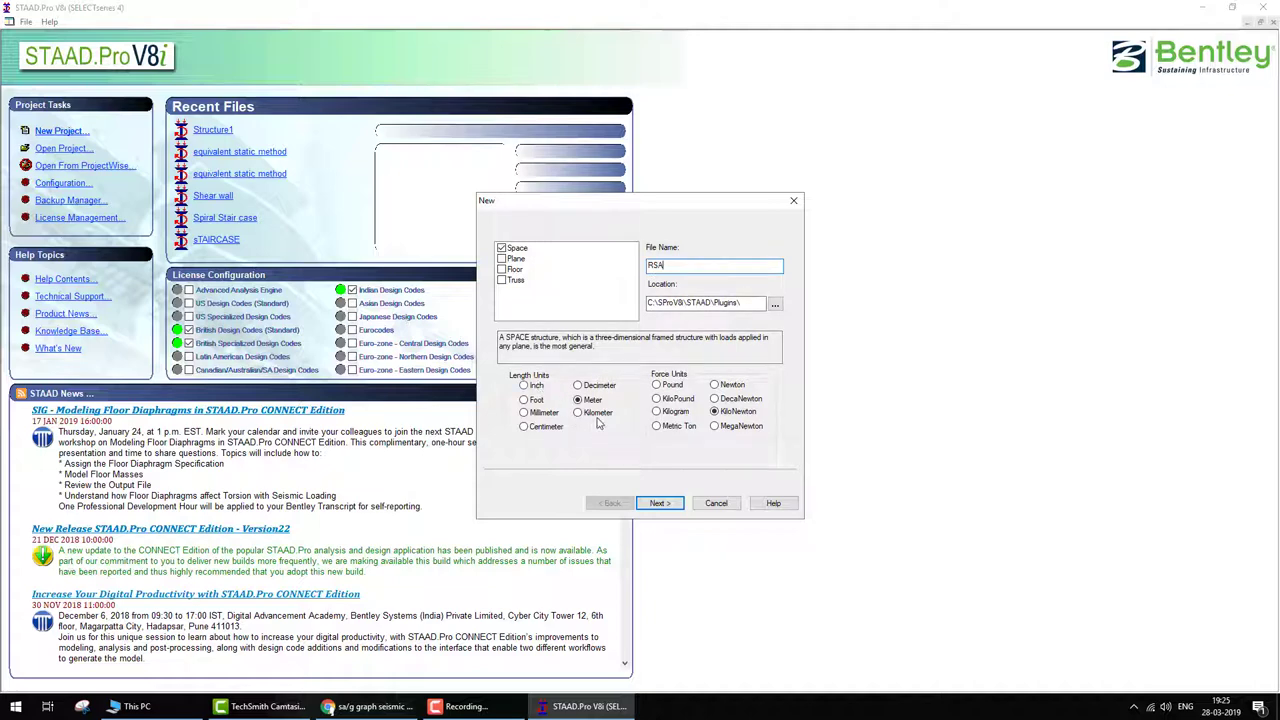
pyautogui.click(660, 502)
pyautogui.click(662, 503)
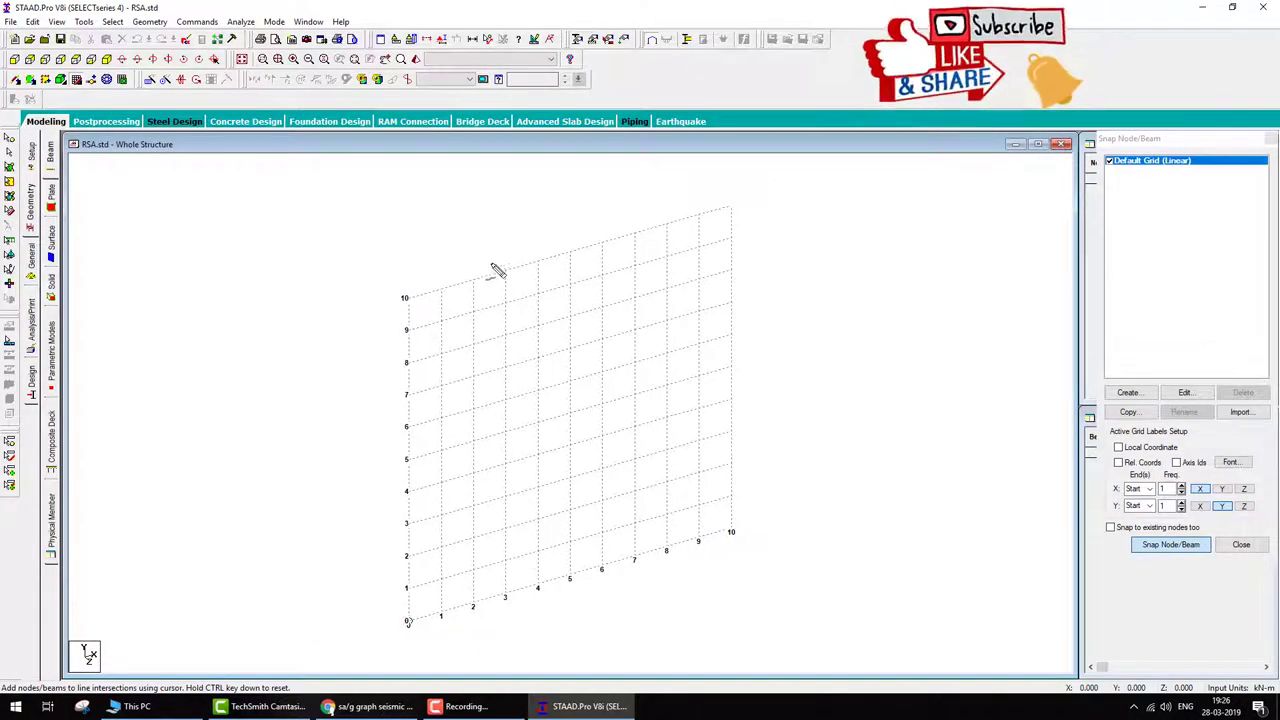
pyautogui.moveTo(490, 262)
pyautogui.mouseDown()
pyautogui.moveTo(510, 495)
pyautogui.moveTo(645, 530)
pyautogui.moveTo(925, 515)
pyautogui.moveTo(915, 240)
pyautogui.moveTo(494, 263)
pyautogui.mouseUp()
pyautogui.moveTo(698, 252); pyautogui.dragTo(728, 522)
pyautogui.moveTo(510, 401)
pyautogui.mouseDown()
pyautogui.moveTo(819, 405)
pyautogui.moveTo(925, 385)
pyautogui.mouseUp()
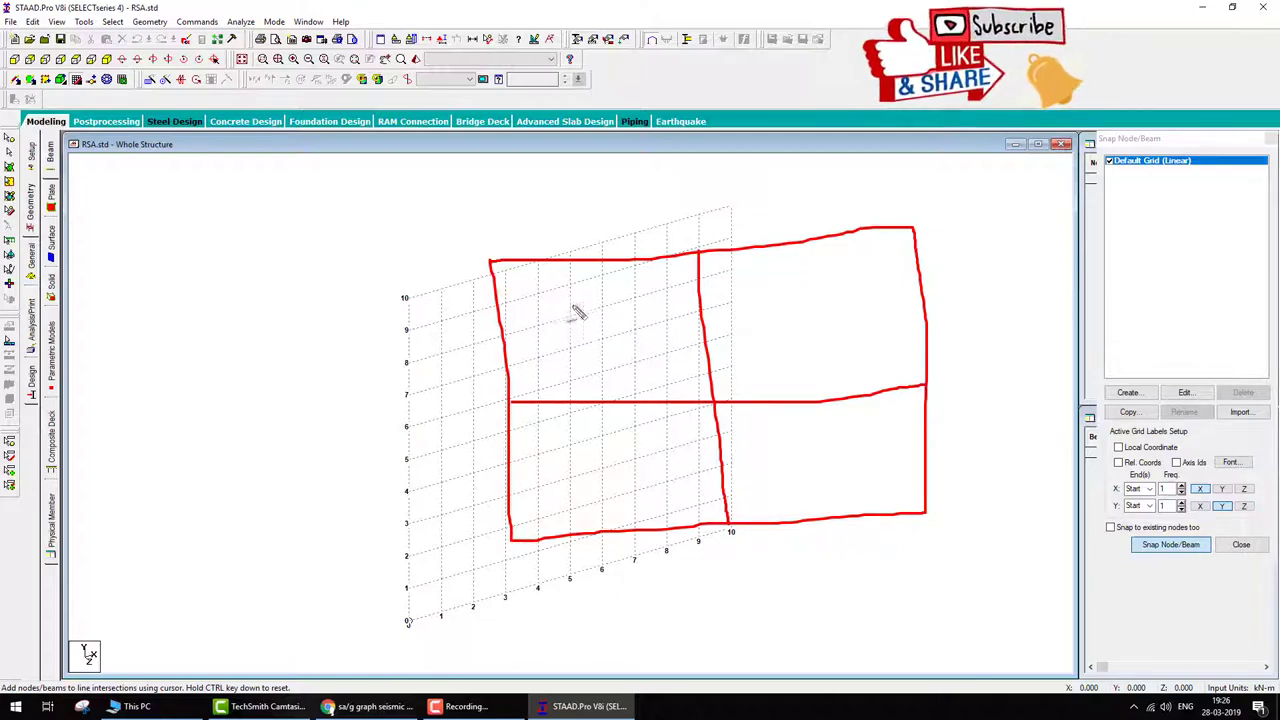
pyautogui.moveTo(580, 305)
pyautogui.mouseDown()
pyautogui.moveTo(559, 309)
pyautogui.moveTo(556, 332)
pyautogui.moveTo(604, 324)
pyautogui.moveTo(588, 326)
pyautogui.moveTo(619, 303)
pyautogui.moveTo(614, 332)
pyautogui.mouseUp()
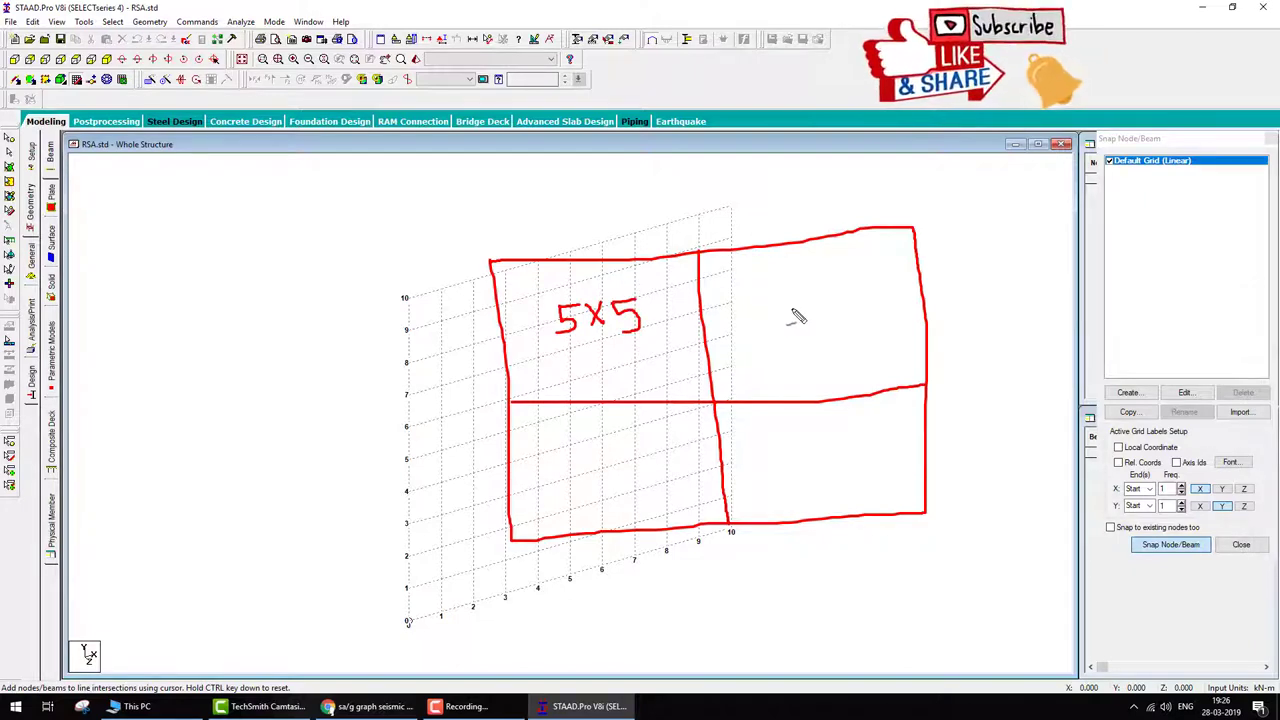
pyautogui.moveTo(678, 342); pyautogui.dragTo(681, 372)
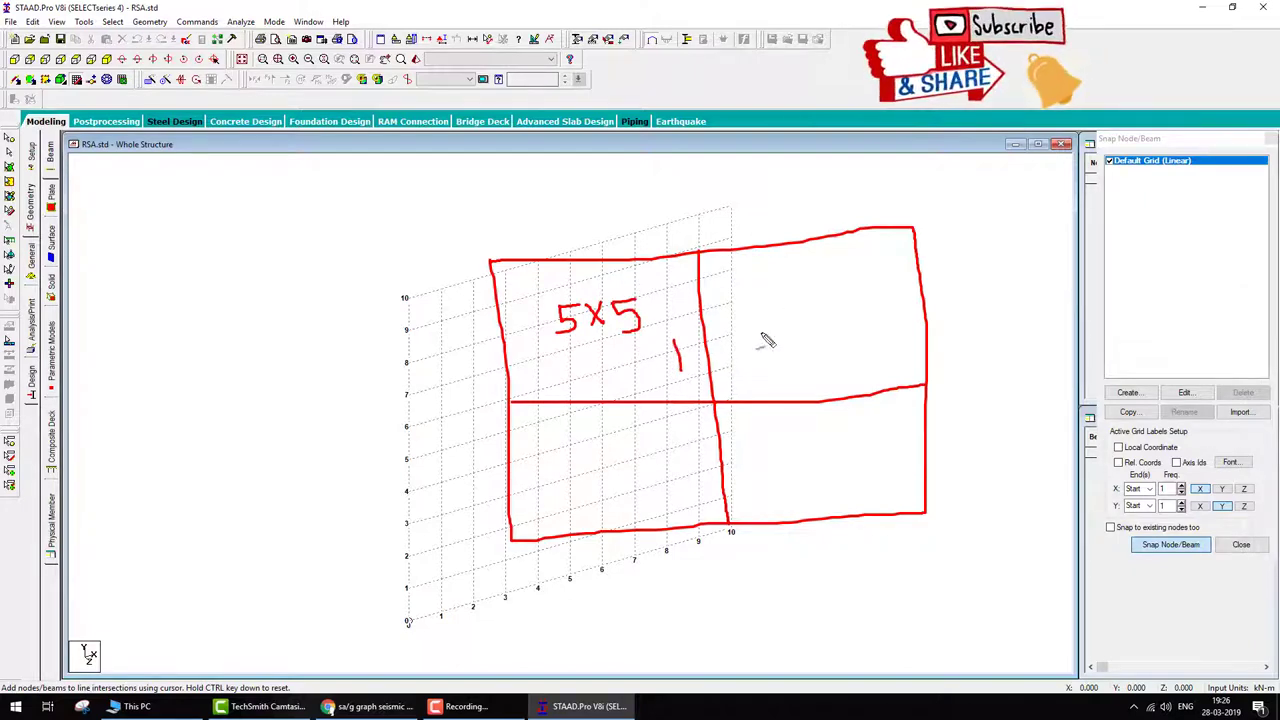
pyautogui.moveTo(762, 332)
pyautogui.mouseDown()
pyautogui.moveTo(789, 360)
pyautogui.moveTo(810, 350)
pyautogui.mouseUp()
pyautogui.moveTo(776, 422); pyautogui.dragTo(779, 451)
pyautogui.moveTo(643, 456)
pyautogui.mouseDown()
pyautogui.moveTo(680, 468)
pyautogui.moveTo(686, 500)
pyautogui.mouseUp()
pyautogui.moveTo(136, 211)
pyautogui.mouseDown()
pyautogui.moveTo(150, 276)
pyautogui.moveTo(187, 264)
pyautogui.moveTo(184, 239)
pyautogui.moveTo(229, 280)
pyautogui.mouseUp()
pyautogui.moveTo(214, 217); pyautogui.dragTo(231, 213)
pyautogui.moveTo(216, 244)
pyautogui.mouseDown()
pyautogui.moveTo(248, 240)
pyautogui.moveTo(261, 259)
pyautogui.moveTo(318, 239)
pyautogui.moveTo(338, 261)
pyautogui.moveTo(362, 228)
pyautogui.mouseUp()
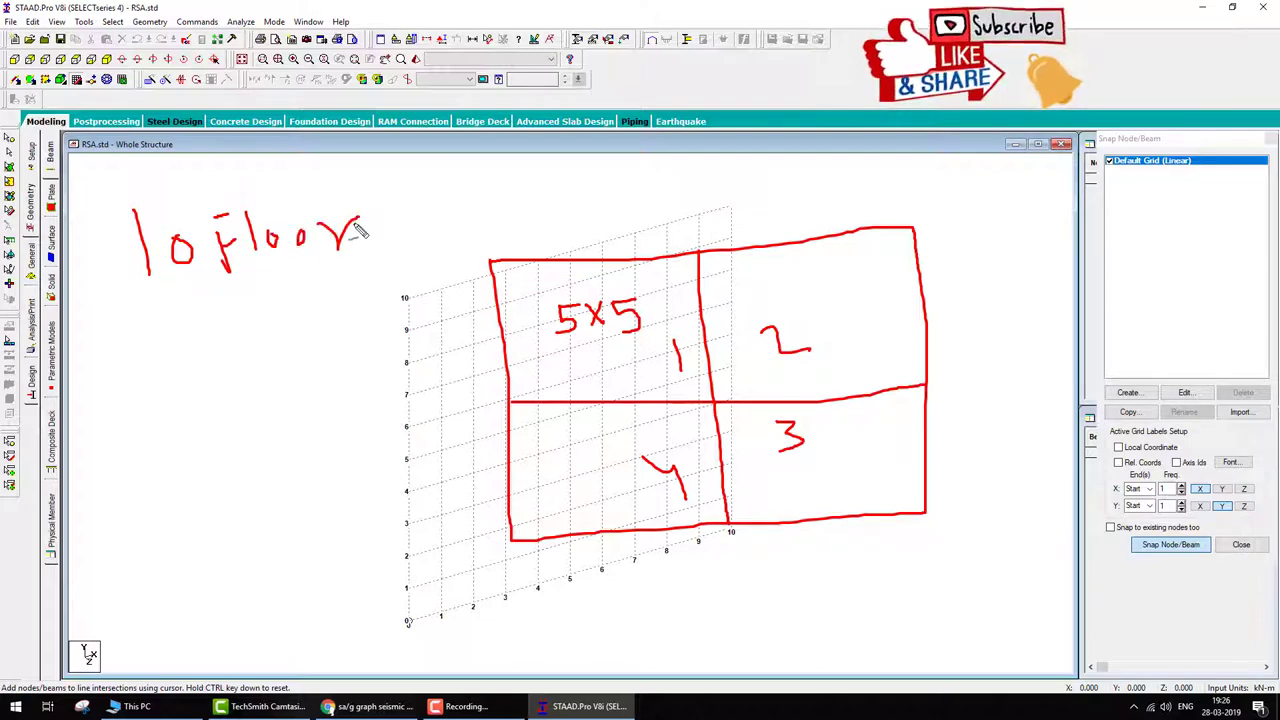
pyautogui.press('Escape')
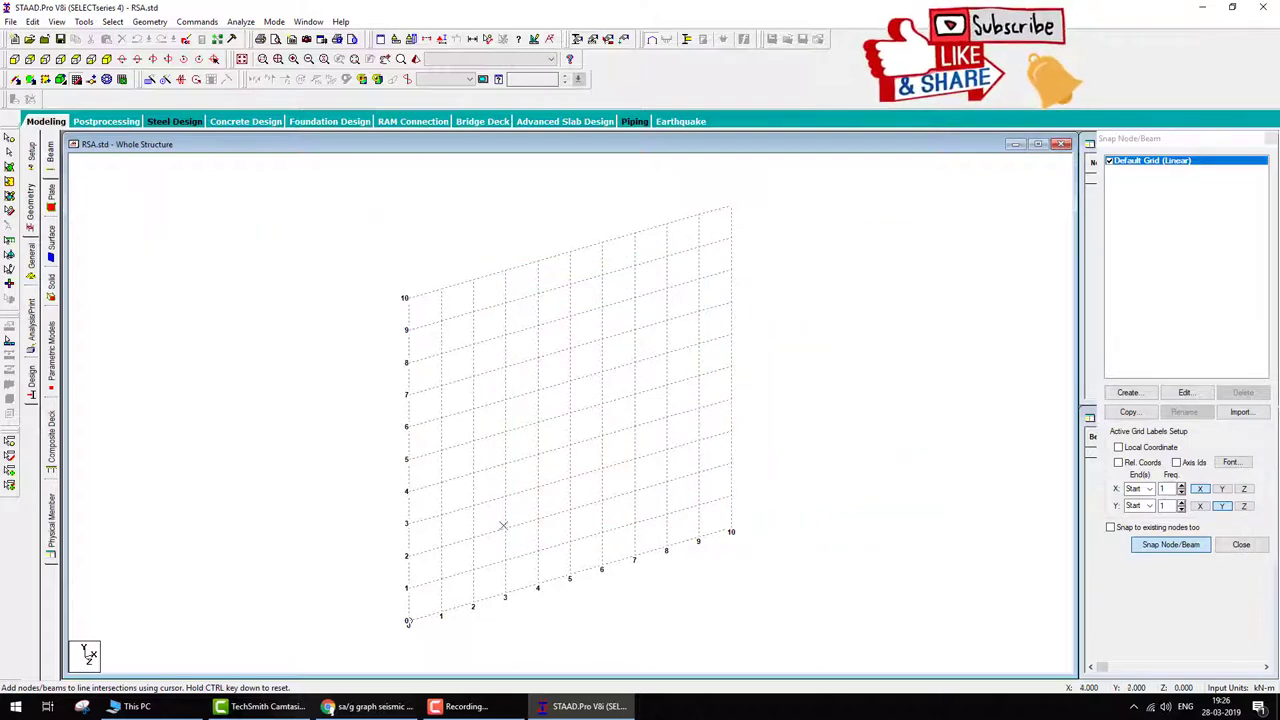
# Place a node at the origin and select it.
pyautogui.click(407, 622)
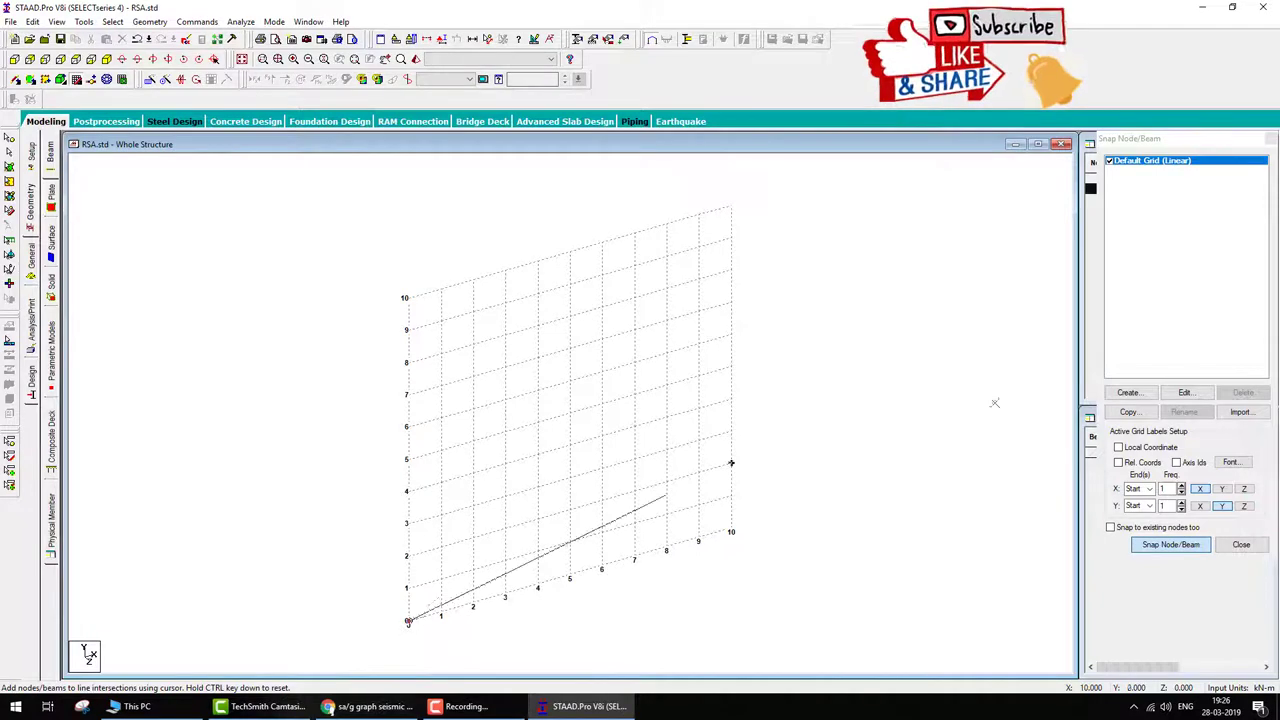
pyautogui.click(731, 368)
pyautogui.click(1270, 140)
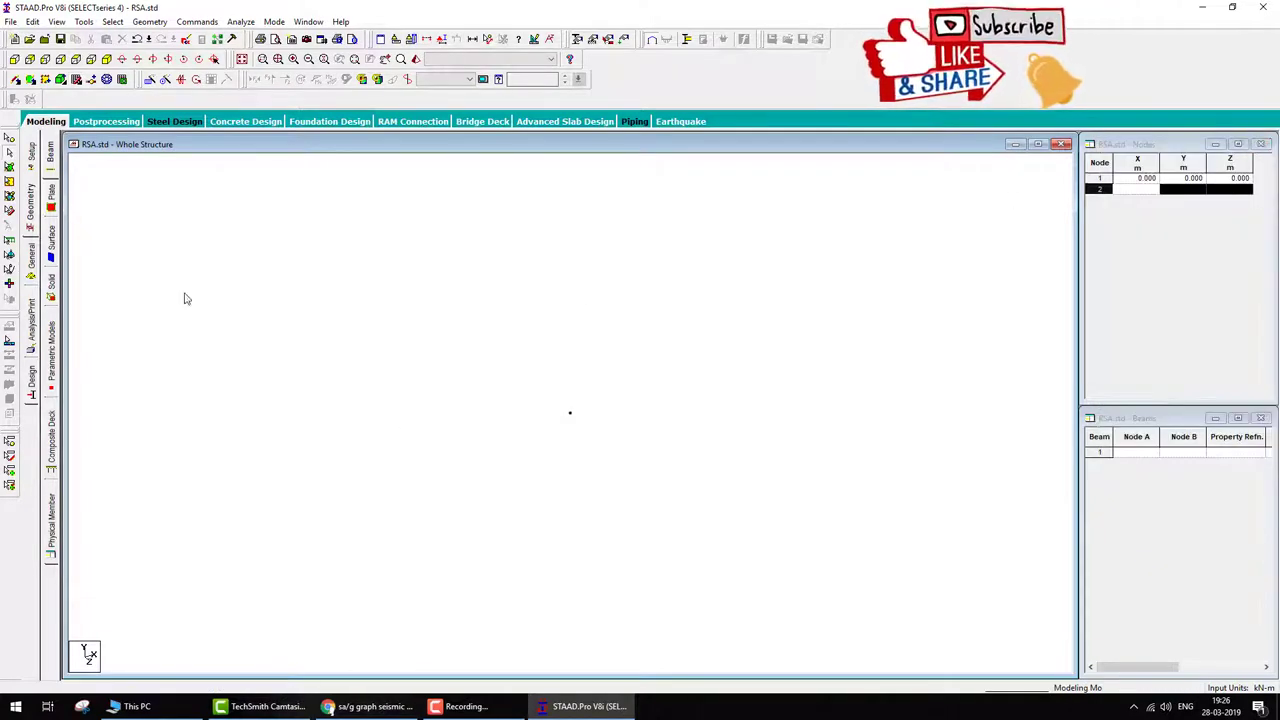
pyautogui.click(8, 140)
pyautogui.moveTo(486, 366); pyautogui.dragTo(706, 520)
# Translationally repeat the node along X in 2 steps of 5 m, then select the new beams.
pyautogui.click(149, 79)
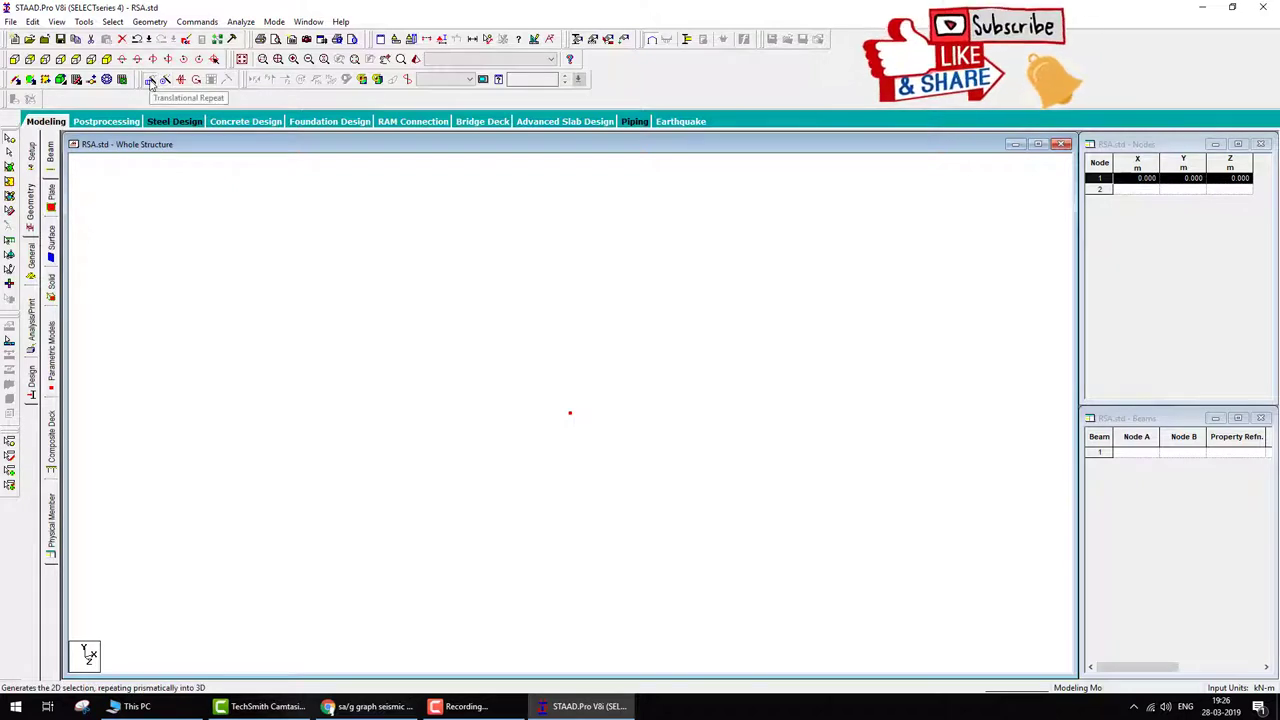
pyautogui.moveTo(660, 271); pyautogui.dragTo(490, 130)
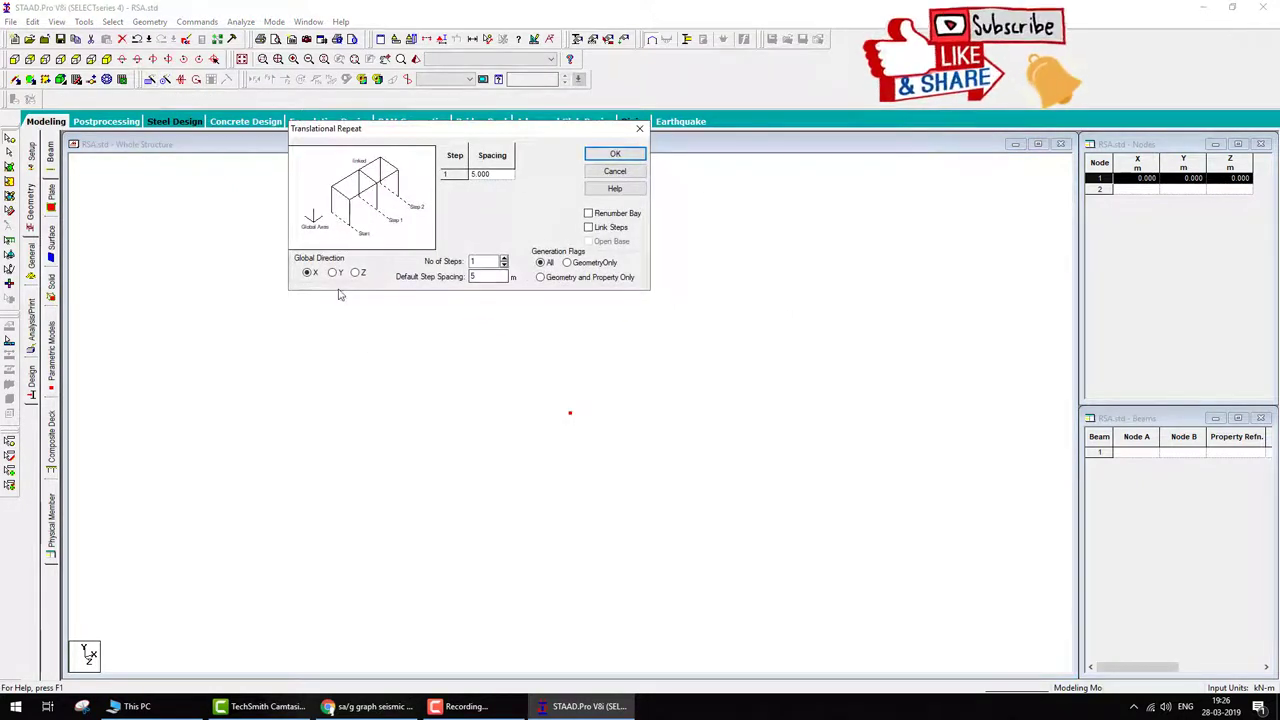
pyautogui.moveTo(593, 424)
pyautogui.mouseDown()
pyautogui.moveTo(796, 418)
pyautogui.moveTo(870, 440)
pyautogui.mouseUp()
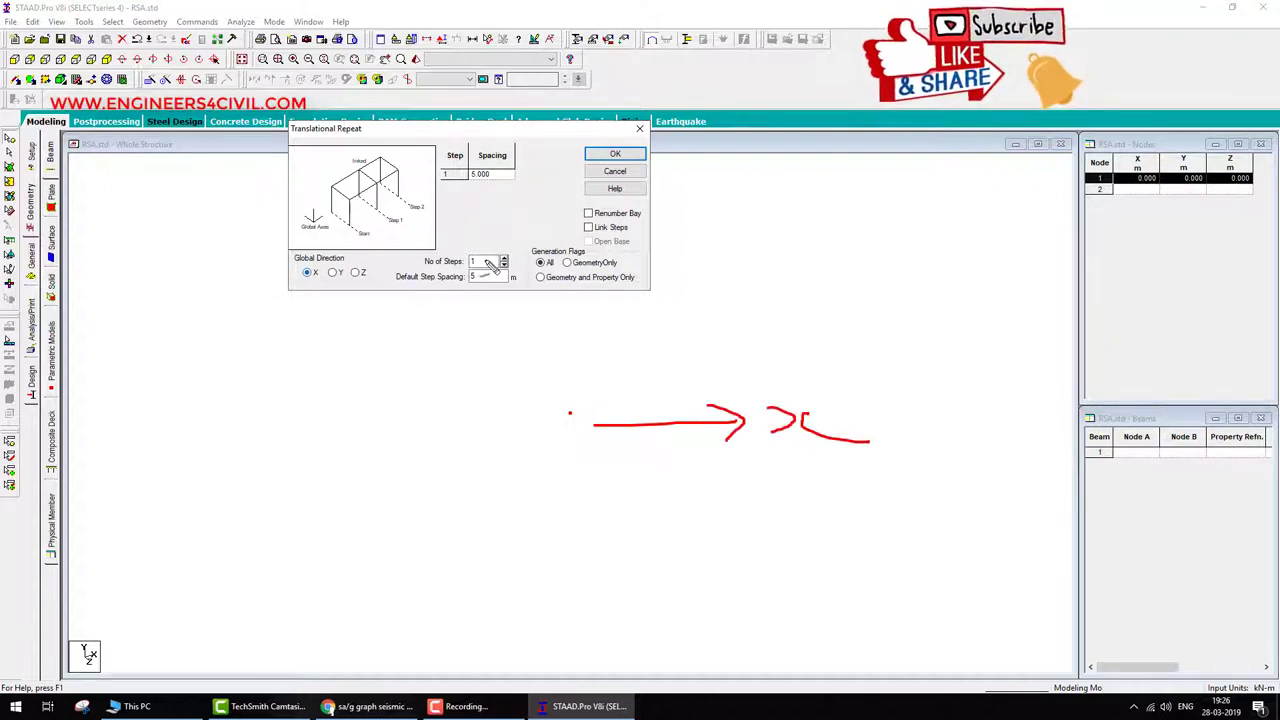
pyautogui.moveTo(481, 258)
pyautogui.mouseDown()
pyautogui.moveTo(494, 290)
pyautogui.moveTo(478, 289)
pyautogui.mouseUp()
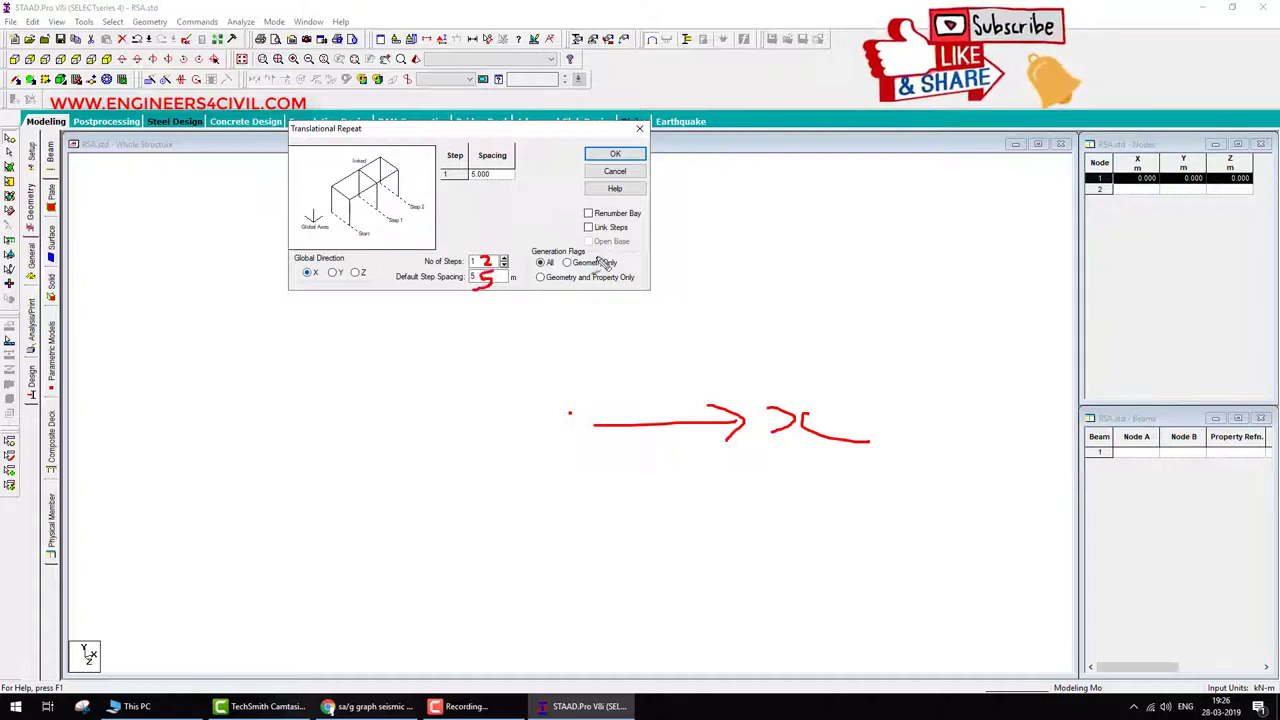
pyautogui.moveTo(583, 230); pyautogui.dragTo(625, 226)
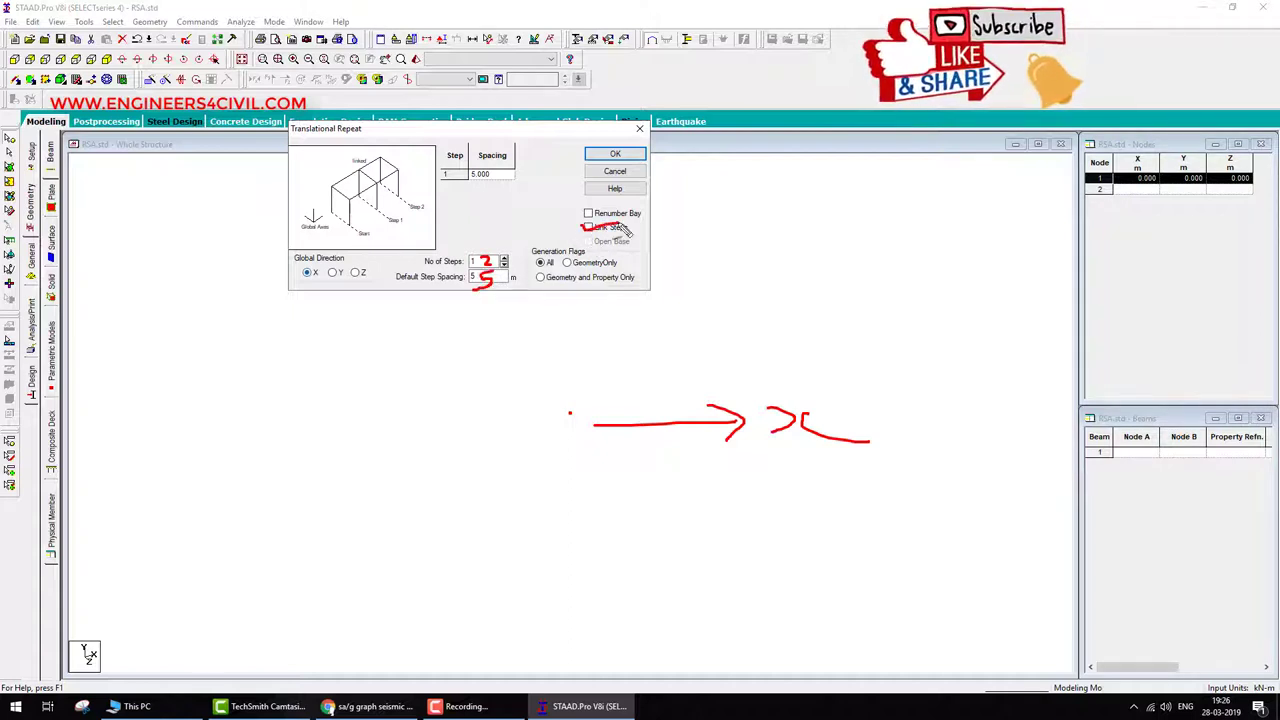
pyautogui.press('Escape')
pyautogui.click(504, 258)
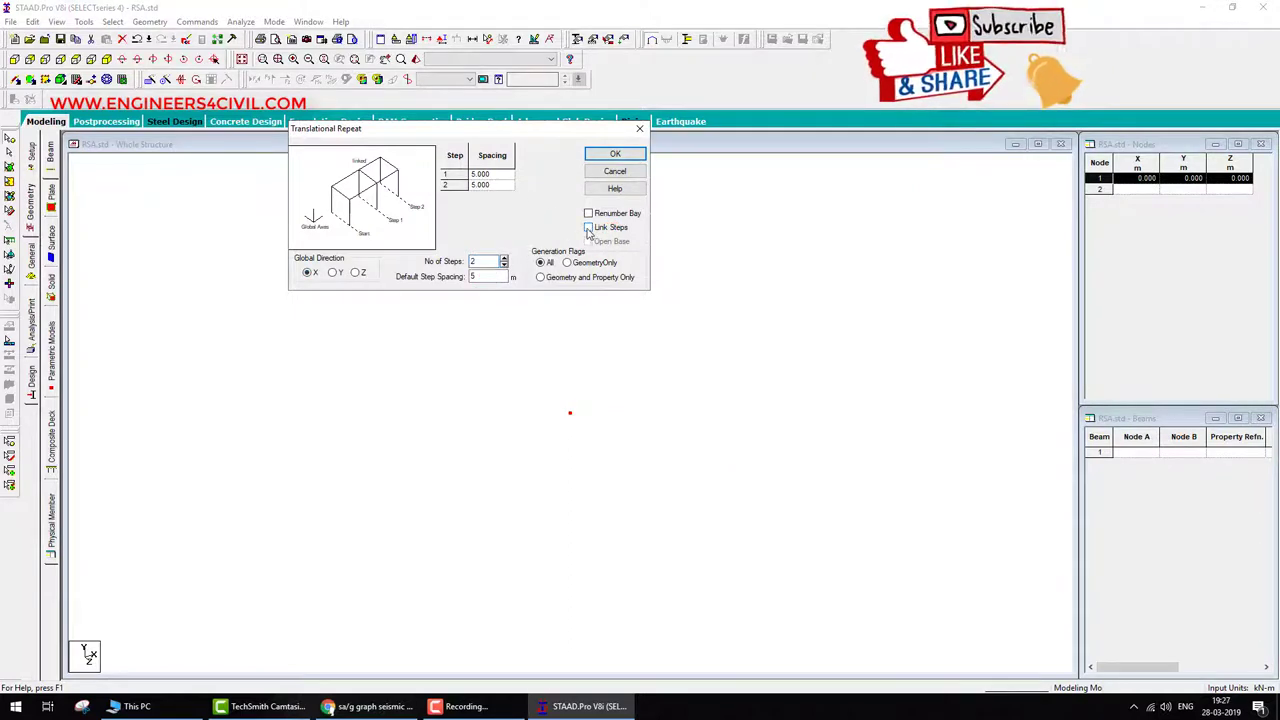
pyautogui.click(615, 154)
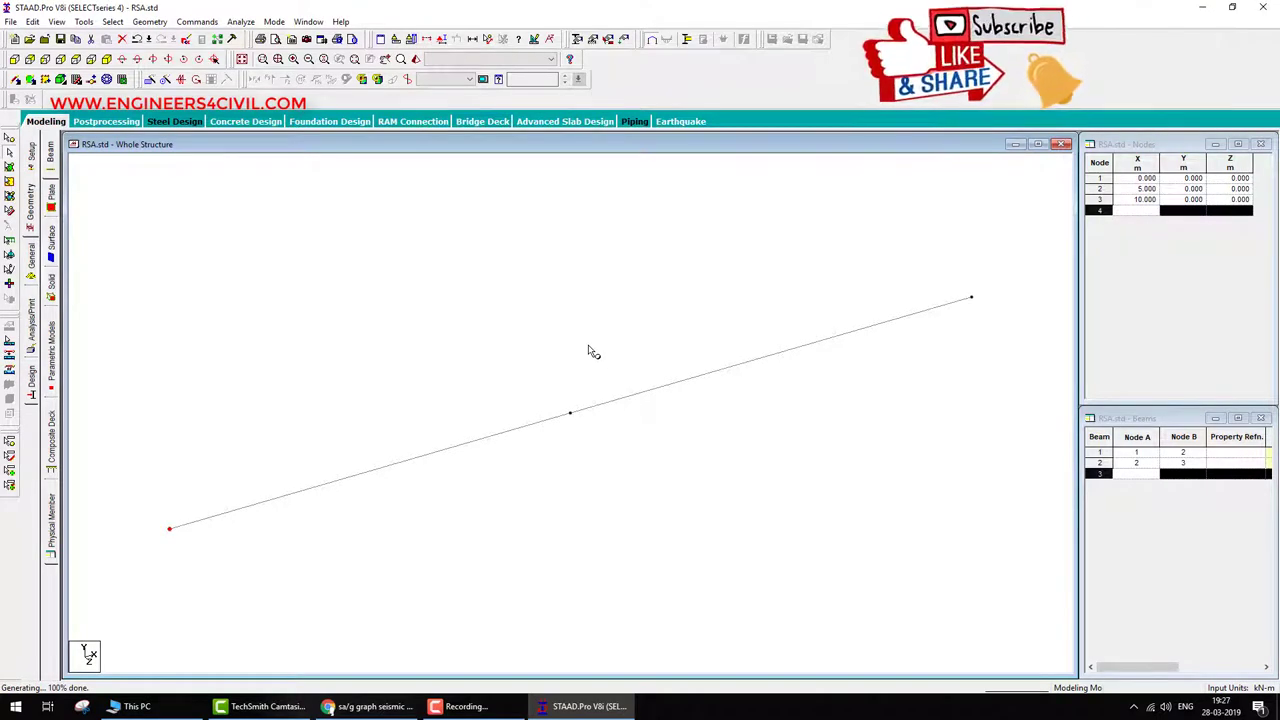
pyautogui.hotkey('ctrl', 'a')
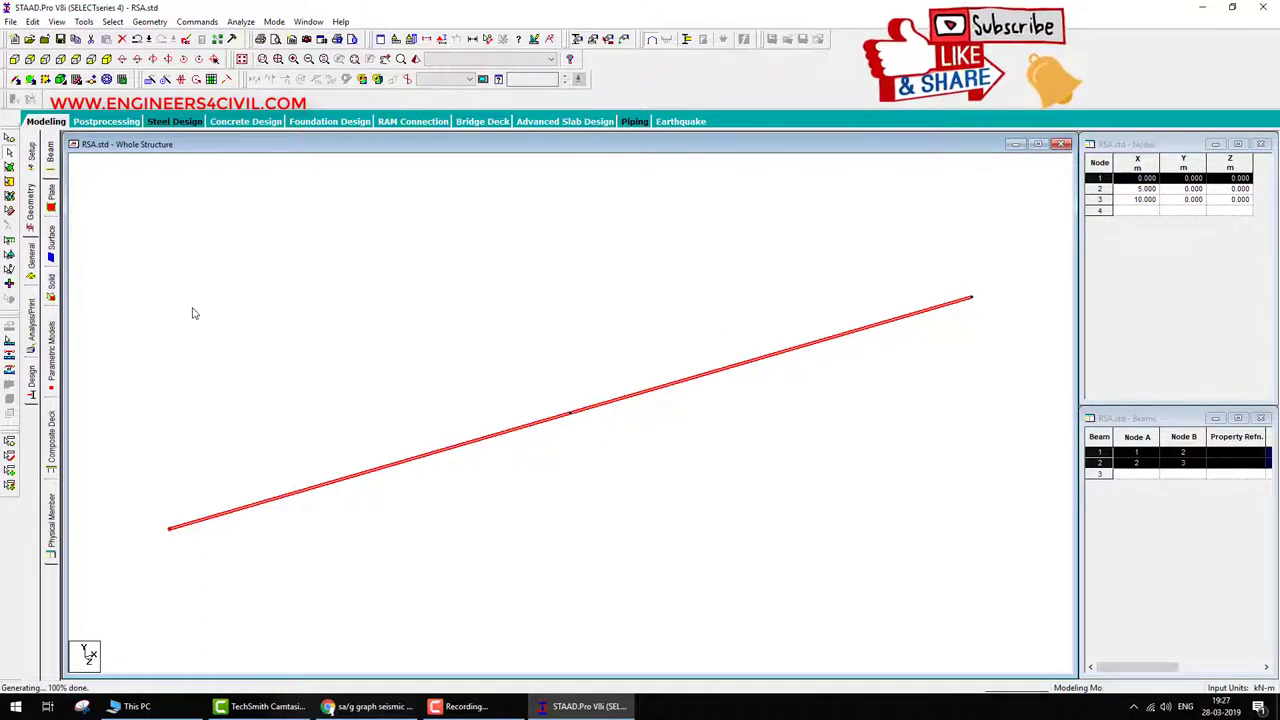
# Repeat the beam line along Z in 2 linked steps of 5 m, then select all beams.
pyautogui.click(150, 80)
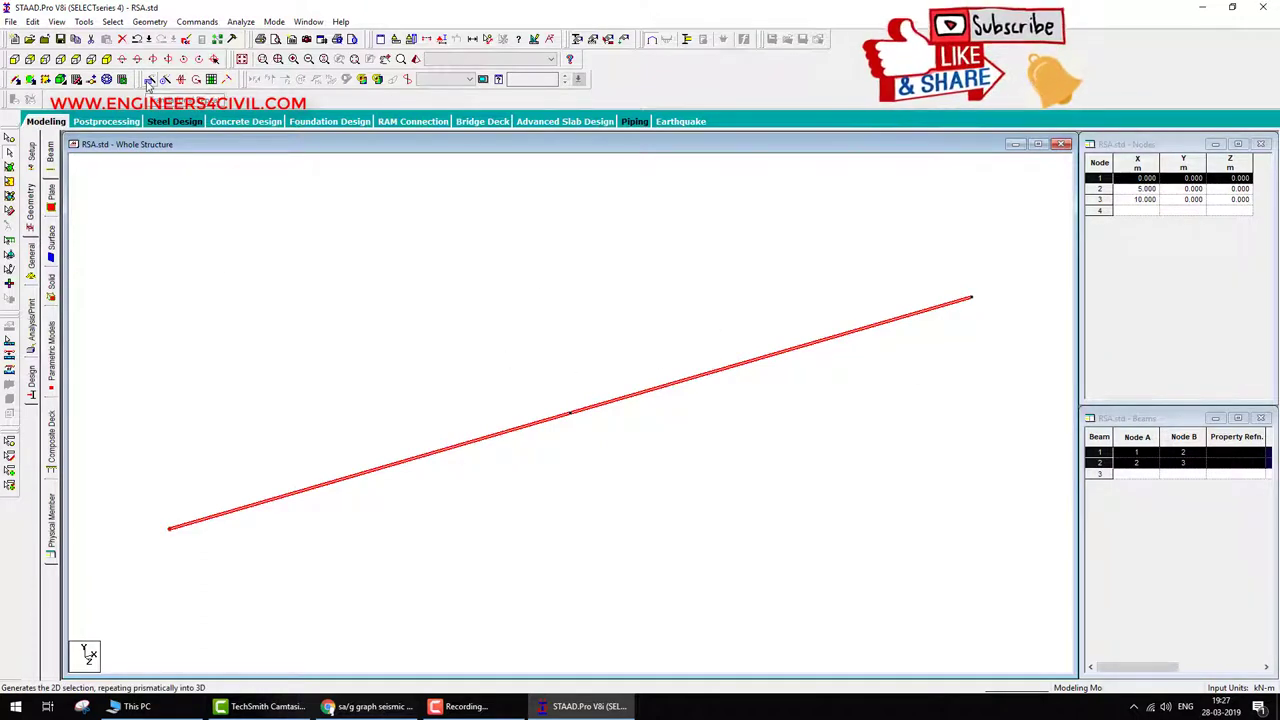
pyautogui.moveTo(563, 278); pyautogui.dragTo(384, 147)
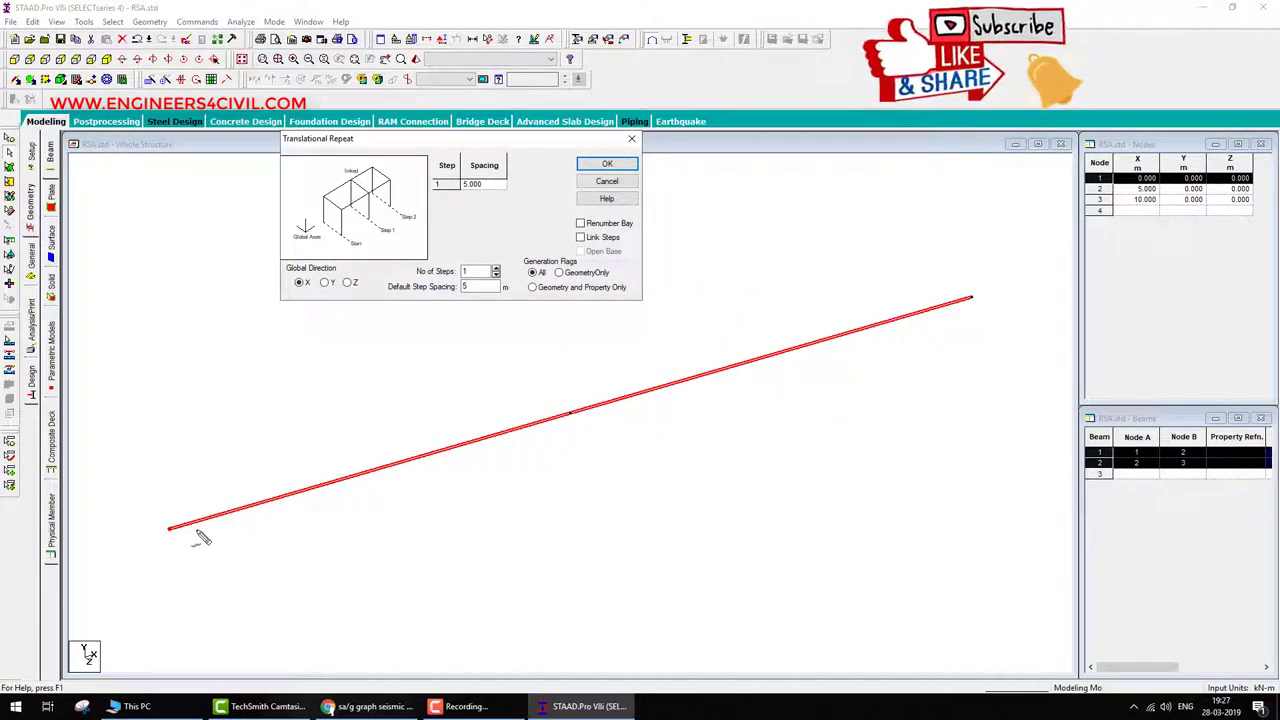
pyautogui.moveTo(170, 530)
pyautogui.mouseDown()
pyautogui.moveTo(210, 636)
pyautogui.moveTo(183, 618)
pyautogui.moveTo(213, 632)
pyautogui.mouseUp()
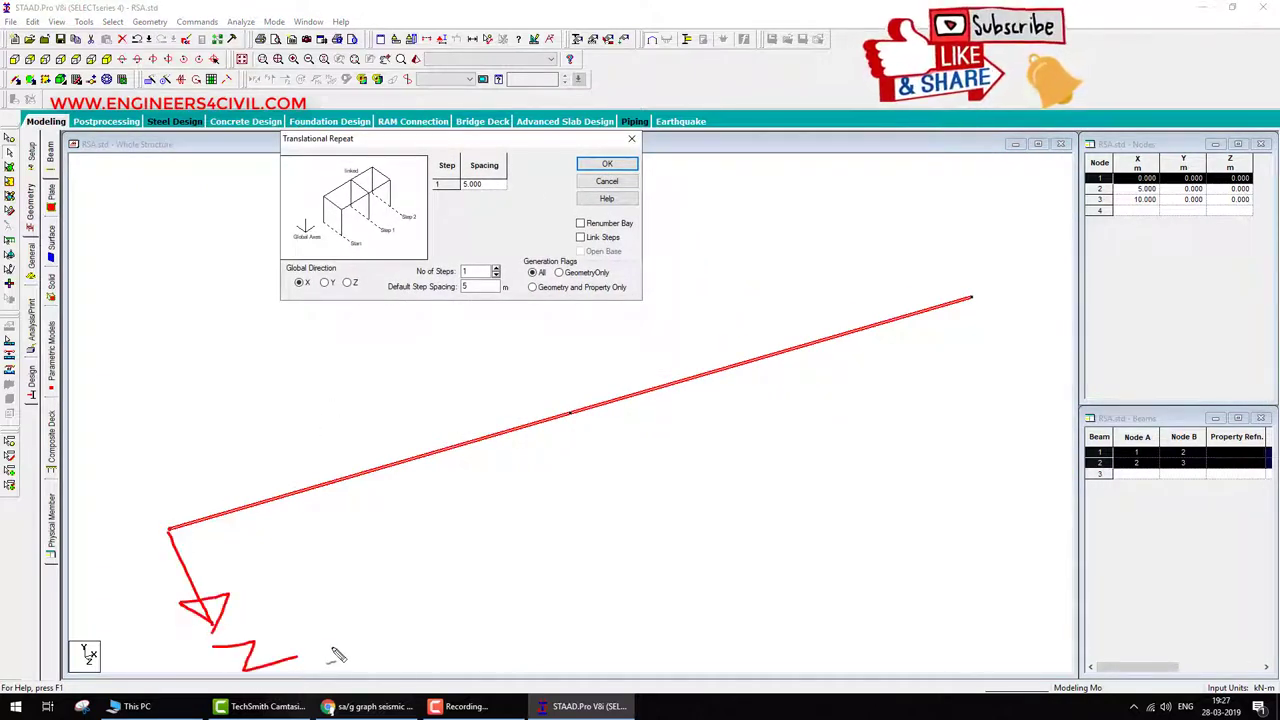
pyautogui.press('Escape')
pyautogui.click(348, 283)
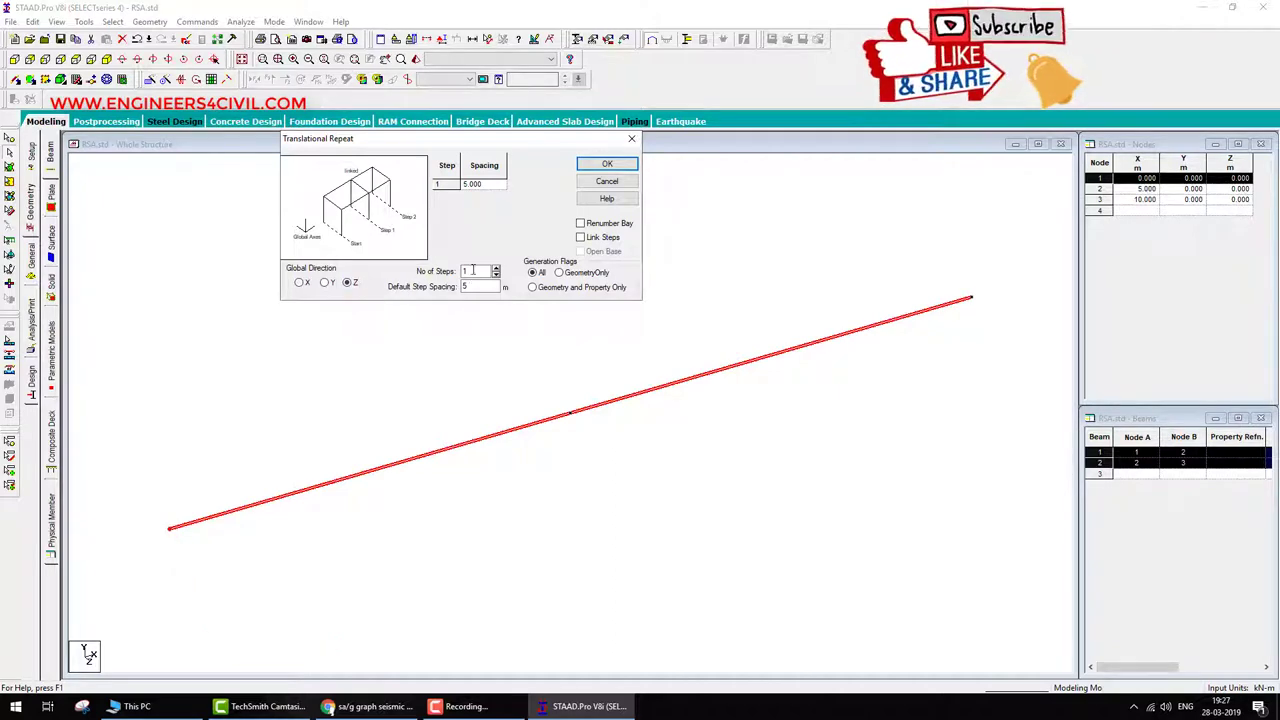
pyautogui.click(495, 268)
pyautogui.click(581, 237)
pyautogui.click(612, 165)
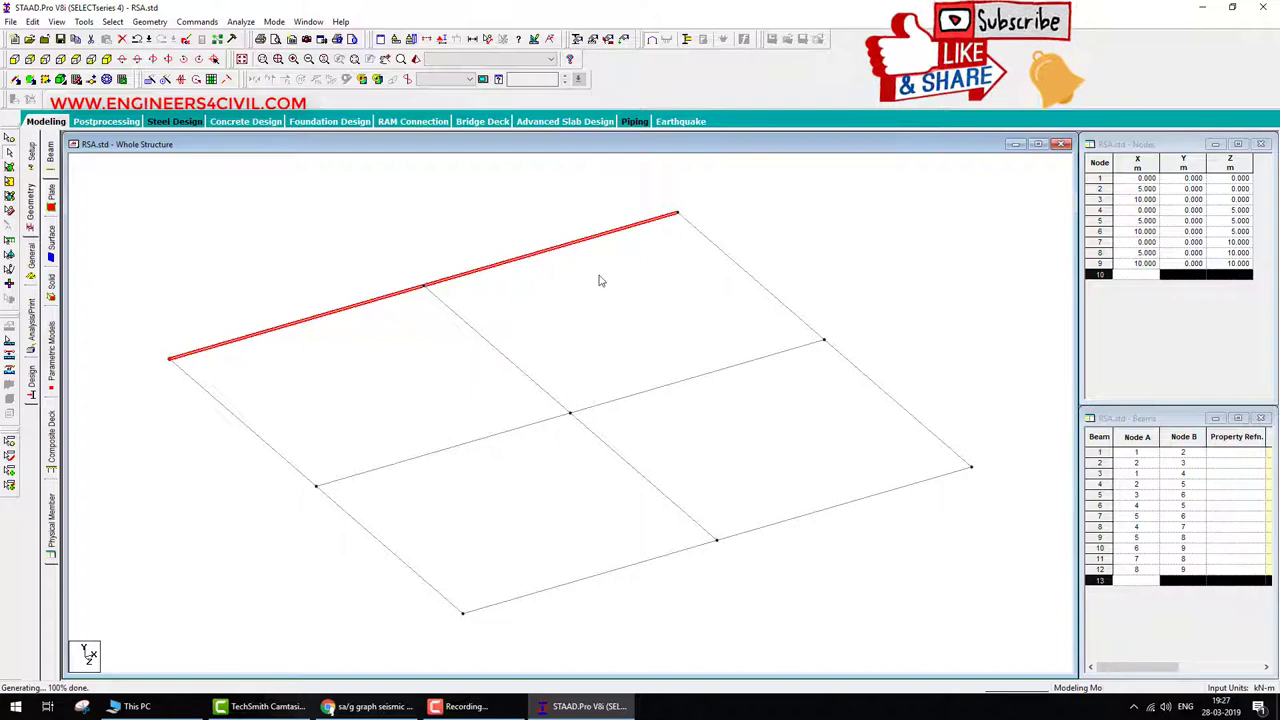
pyautogui.click(645, 310)
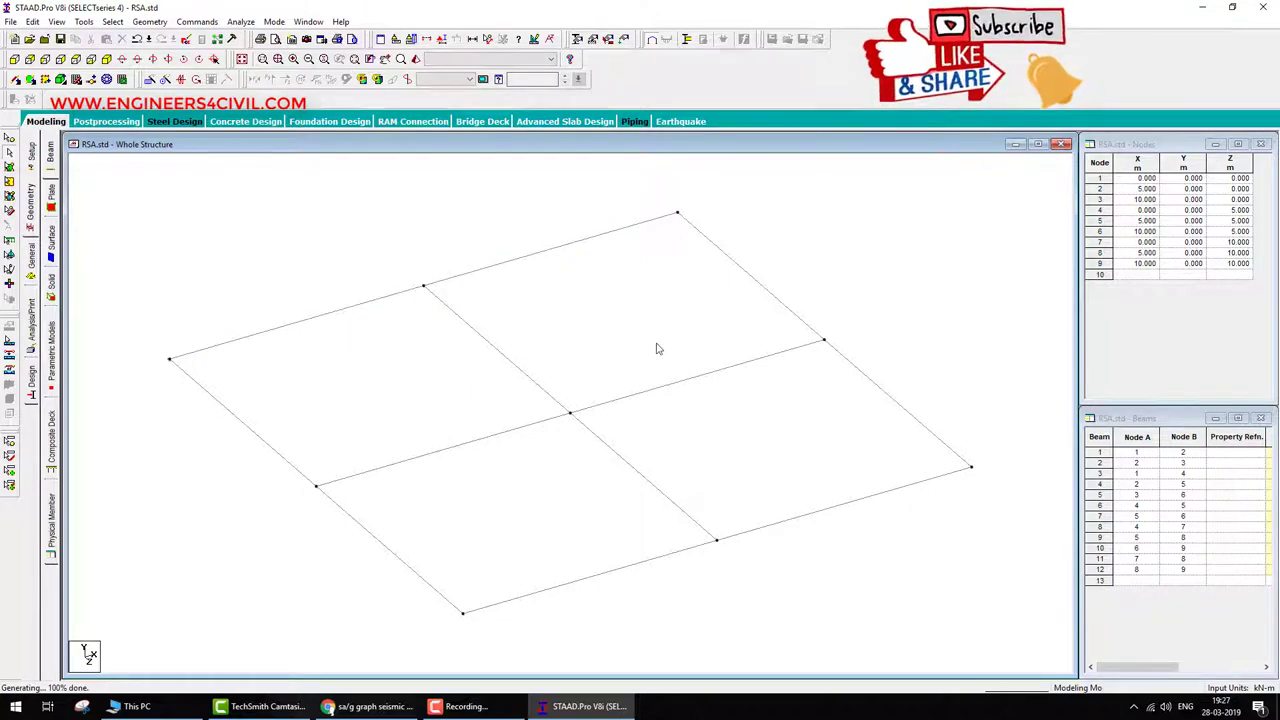
pyautogui.hotkey('ctrl', 'a')
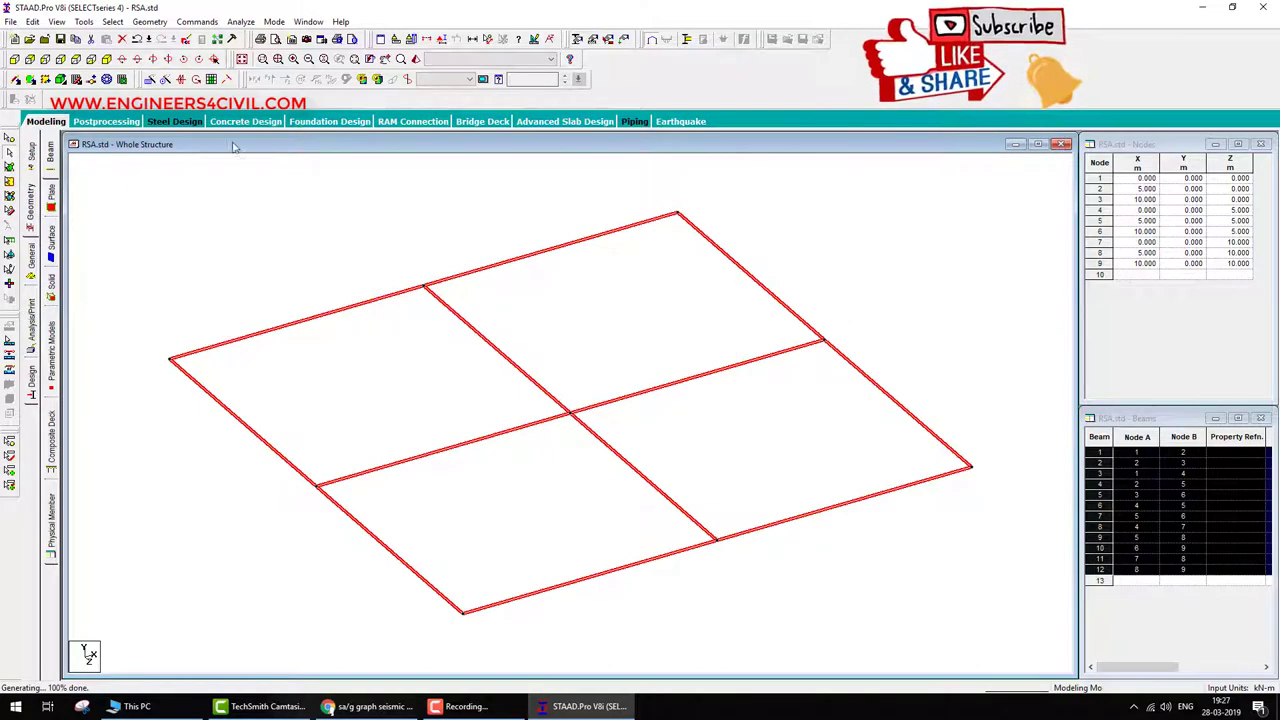
# Repeat the grid 10 times up Y at 3 m with linked columns, then delete the ground beams.
pyautogui.click(150, 80)
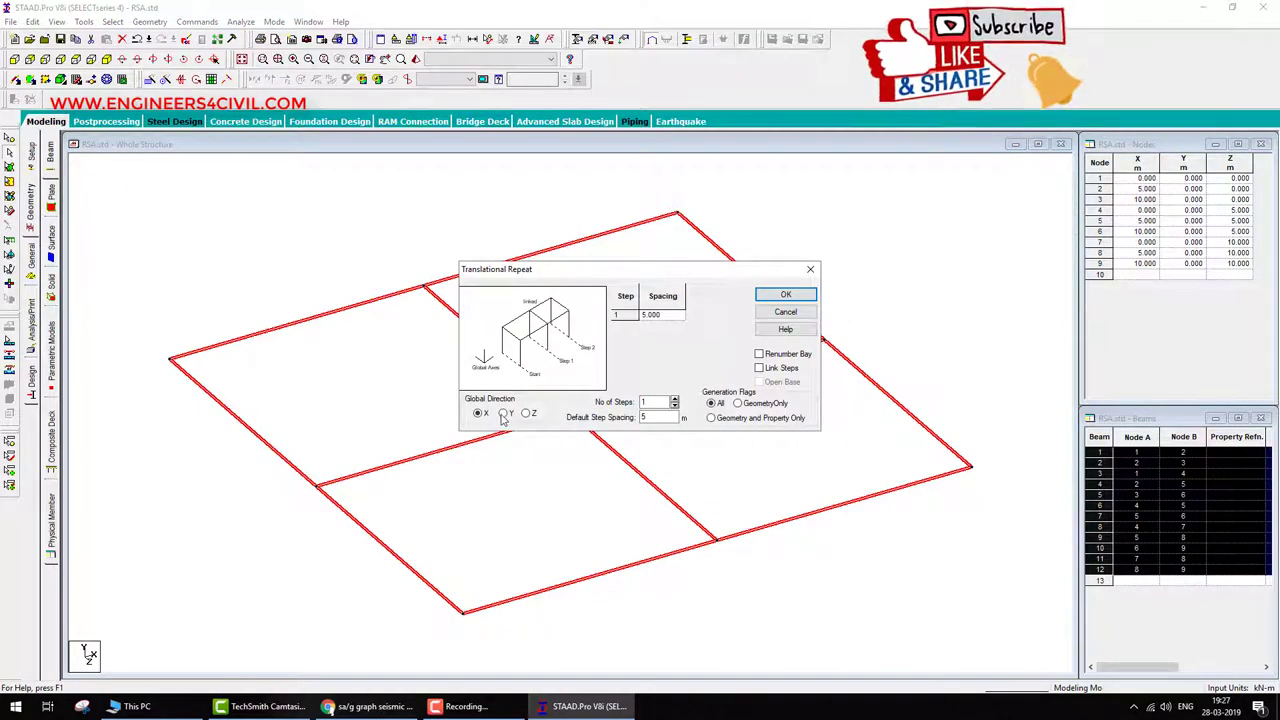
pyautogui.click(503, 414)
pyautogui.doubleClick(650, 402)
pyautogui.write('10')
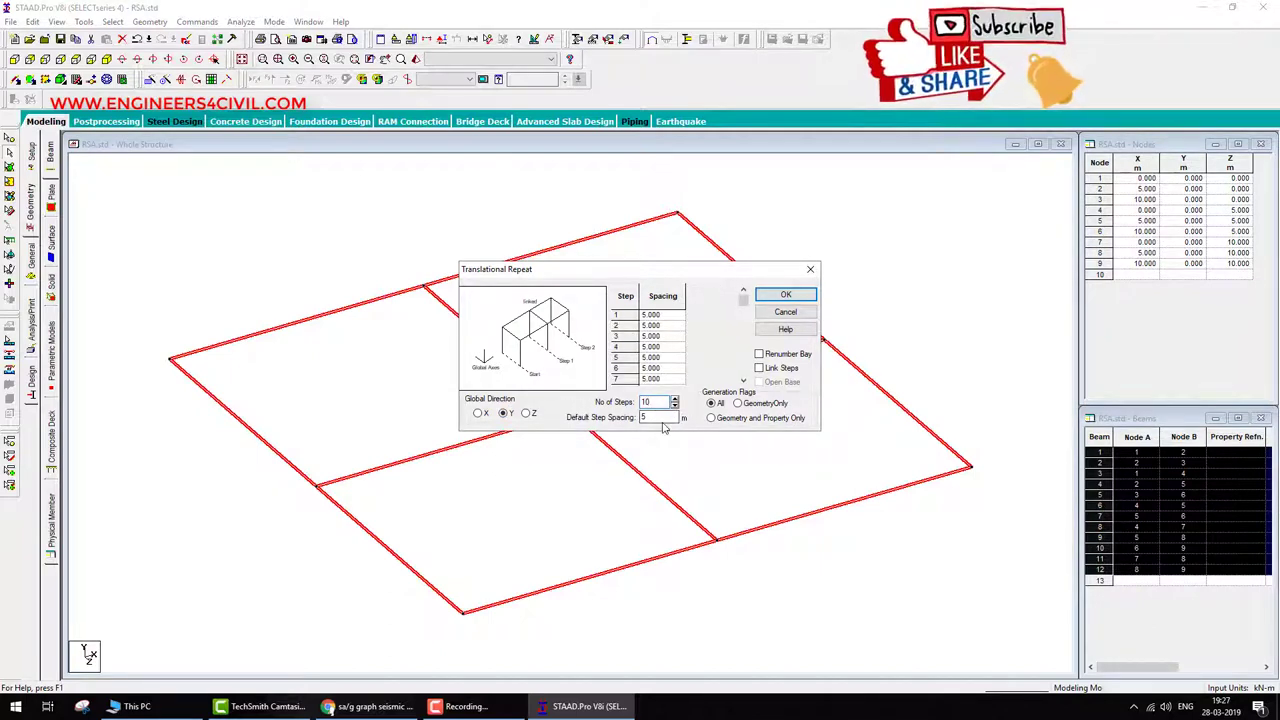
pyautogui.doubleClick(660, 417)
pyautogui.click(786, 294)
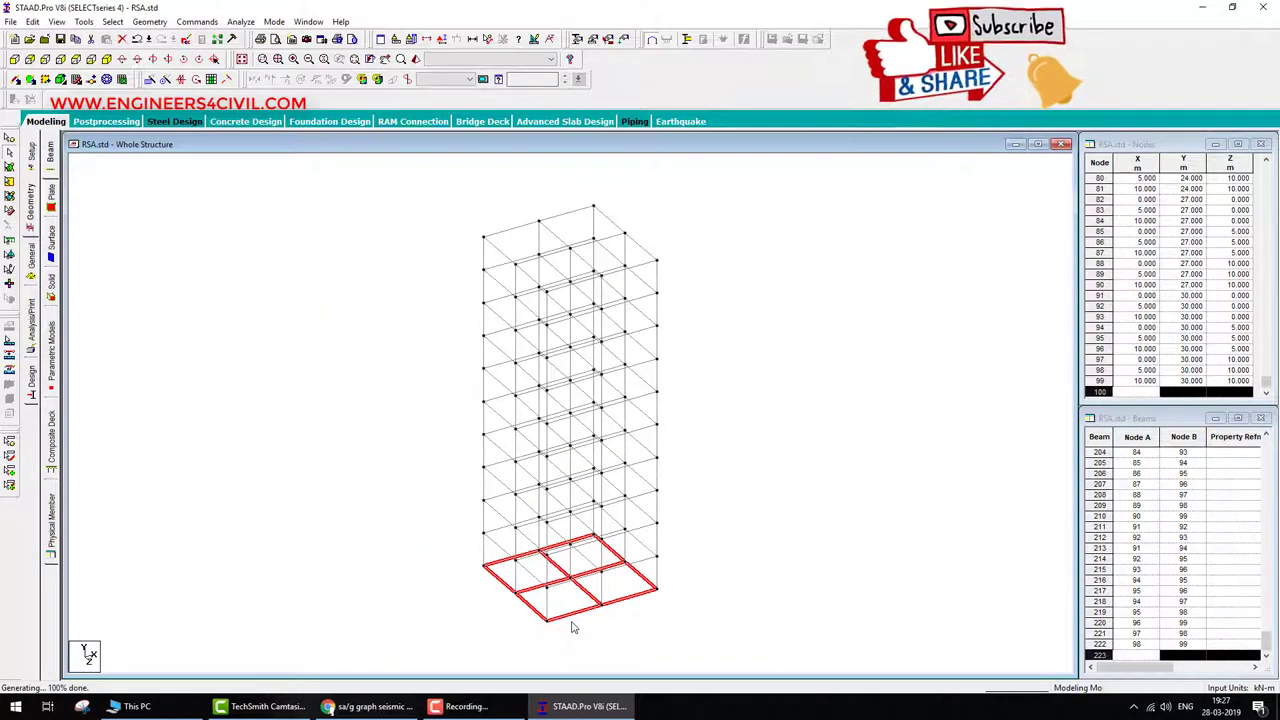
pyautogui.press('Delete')
pyautogui.press('Return')
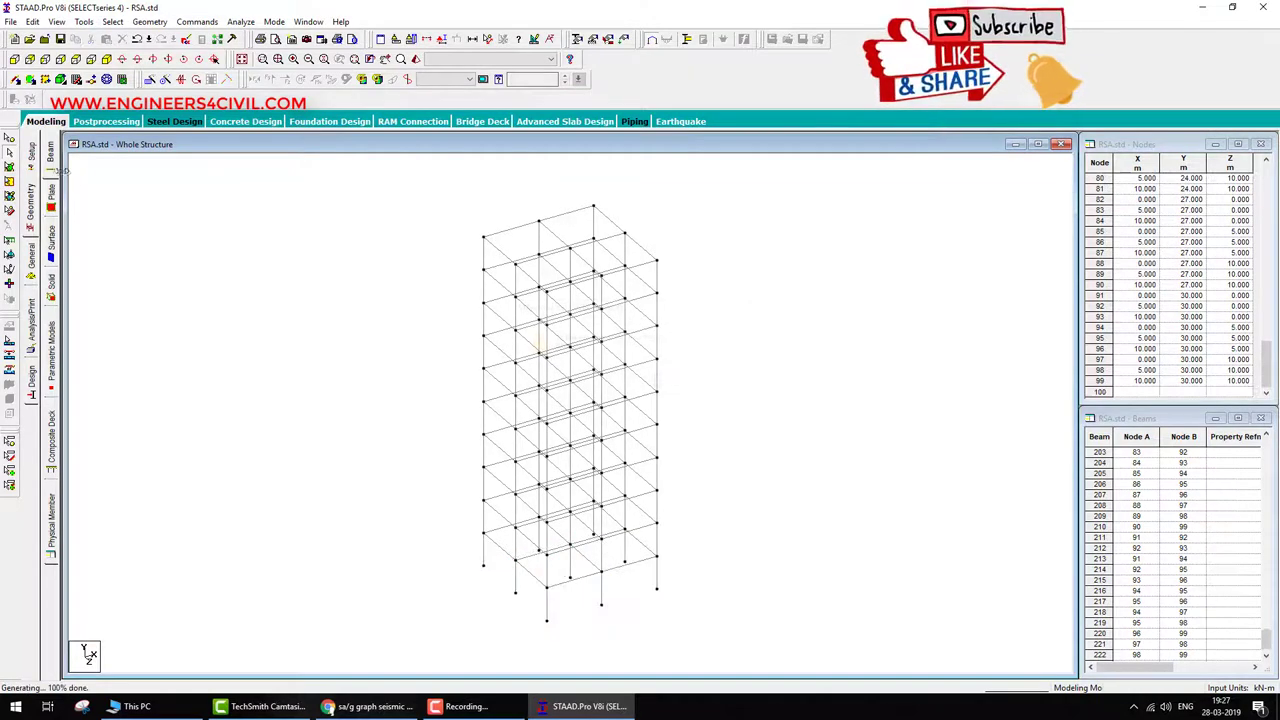
# Create a new fixed support, Support 2.
pyautogui.click(33, 262)
pyautogui.click(50, 250)
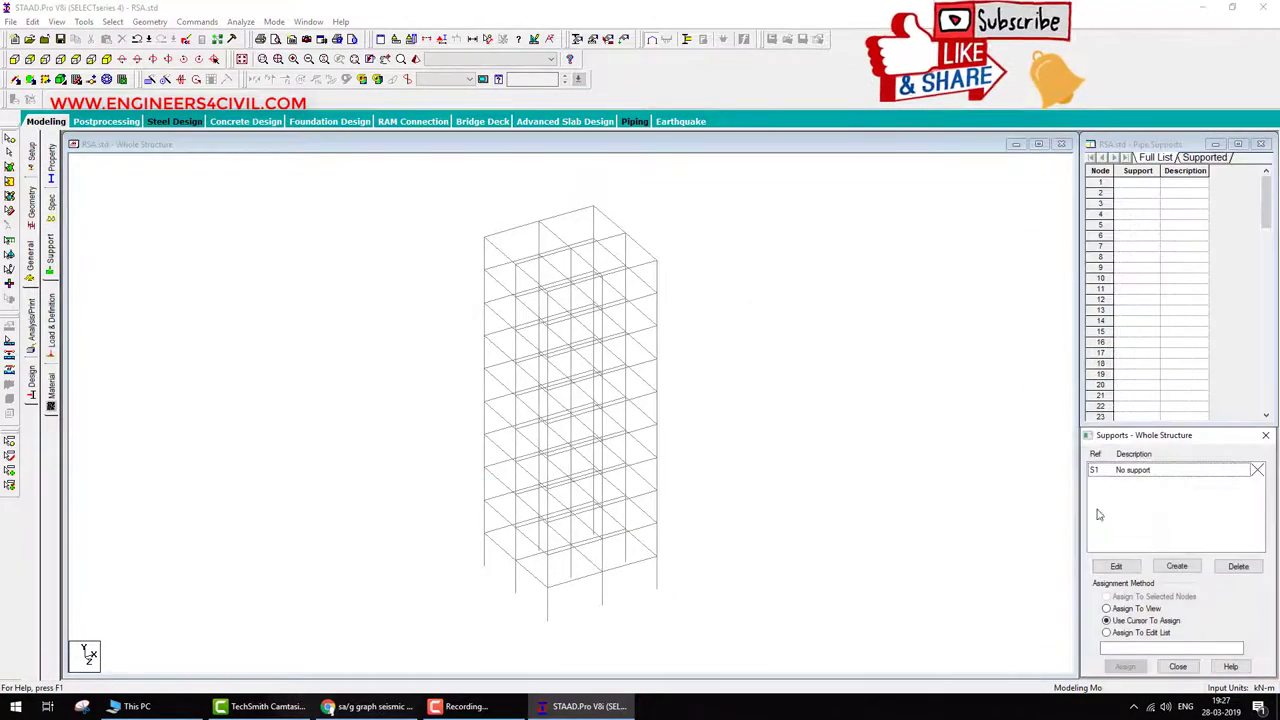
pyautogui.click(1177, 567)
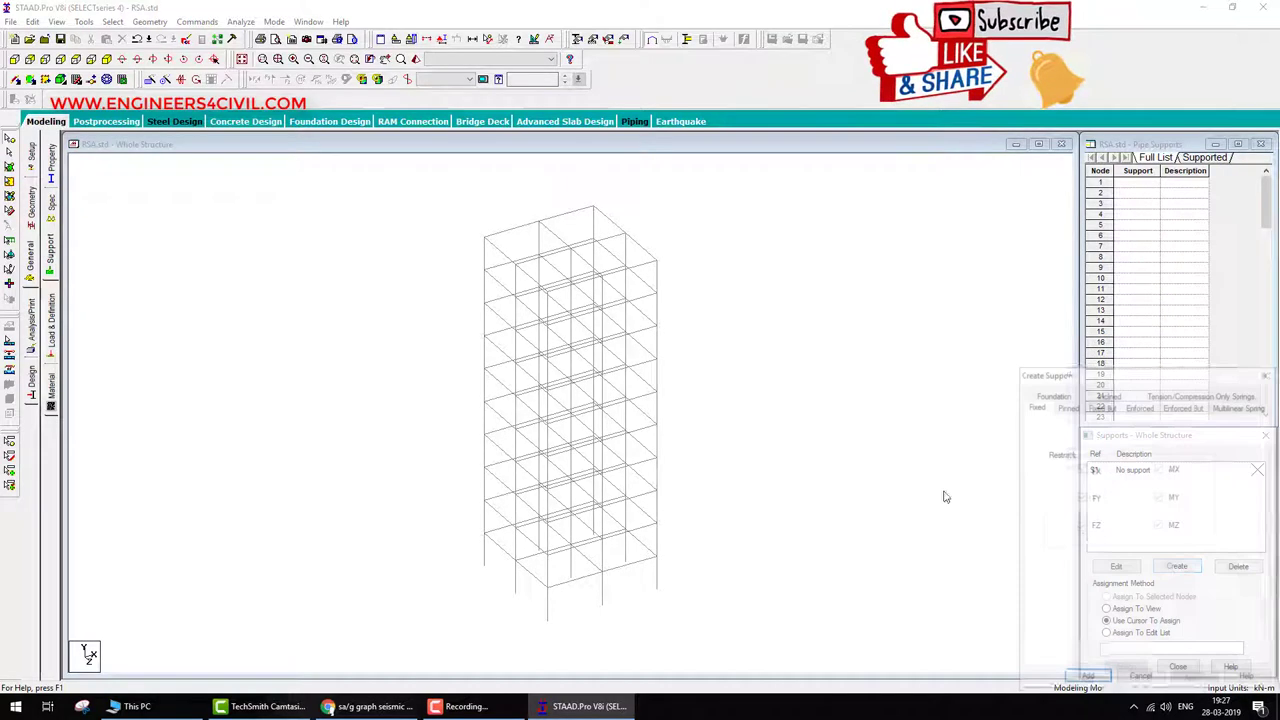
pyautogui.click(1088, 679)
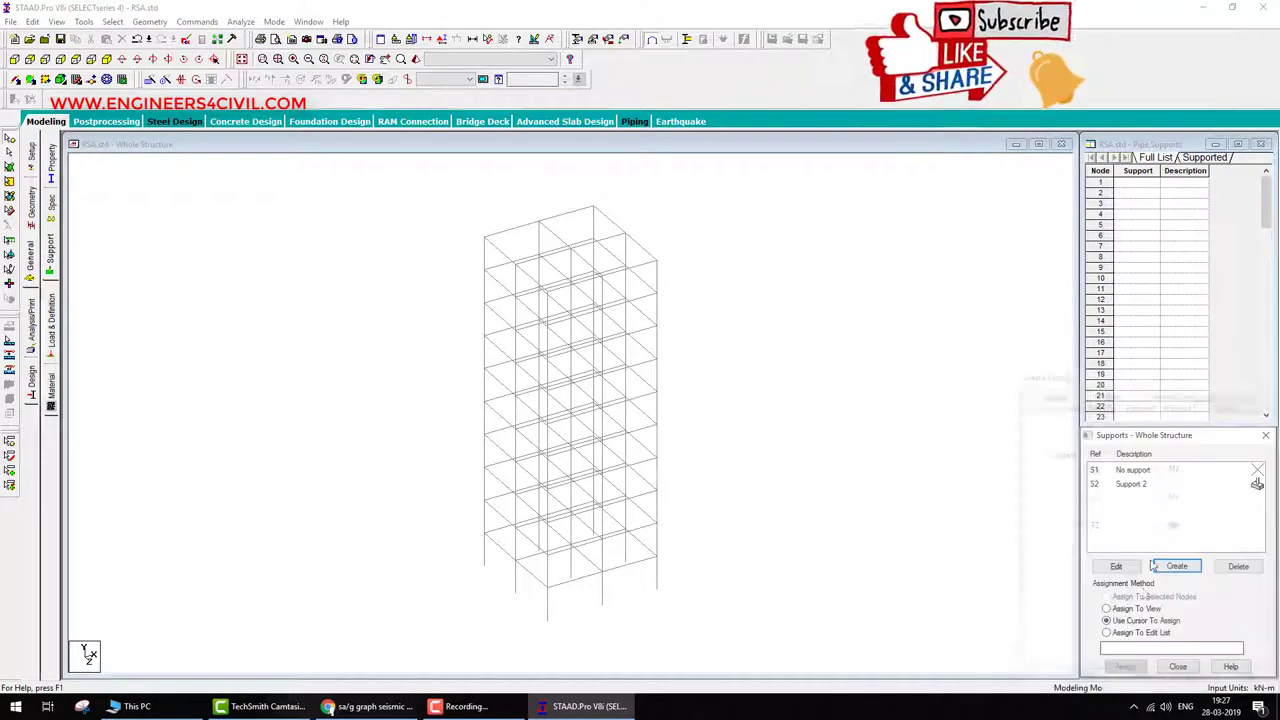
# Assign Support 2 to the base nodes selected in front view, then return to isometric.
pyautogui.click(1135, 486)
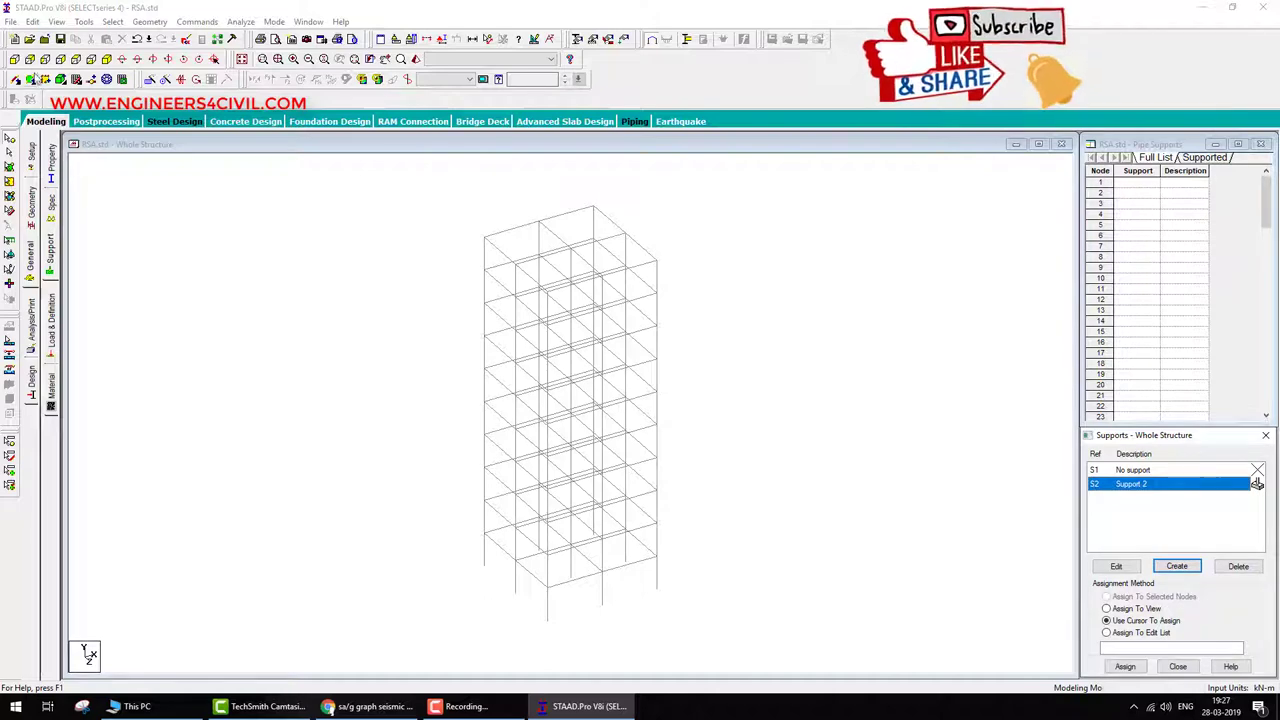
pyautogui.click(14, 58)
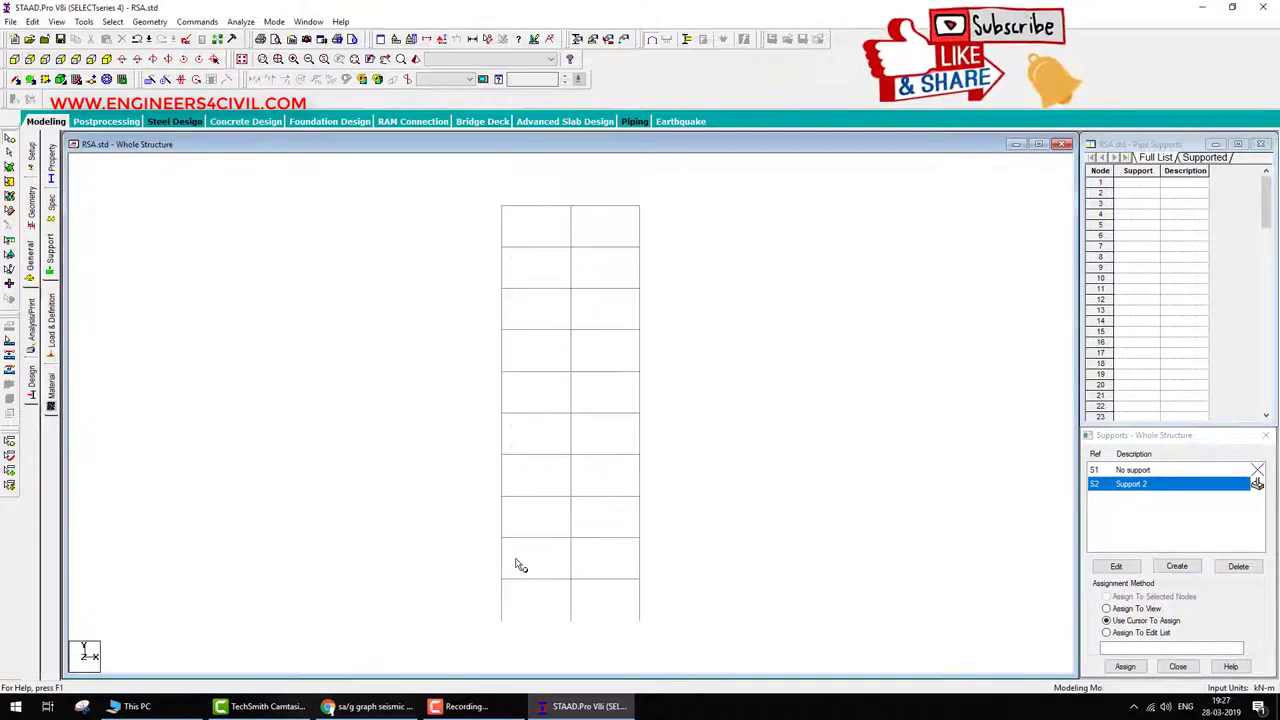
pyautogui.moveTo(532, 514); pyautogui.dragTo(515, 370, button='middle')
pyautogui.moveTo(453, 465); pyautogui.dragTo(766, 535)
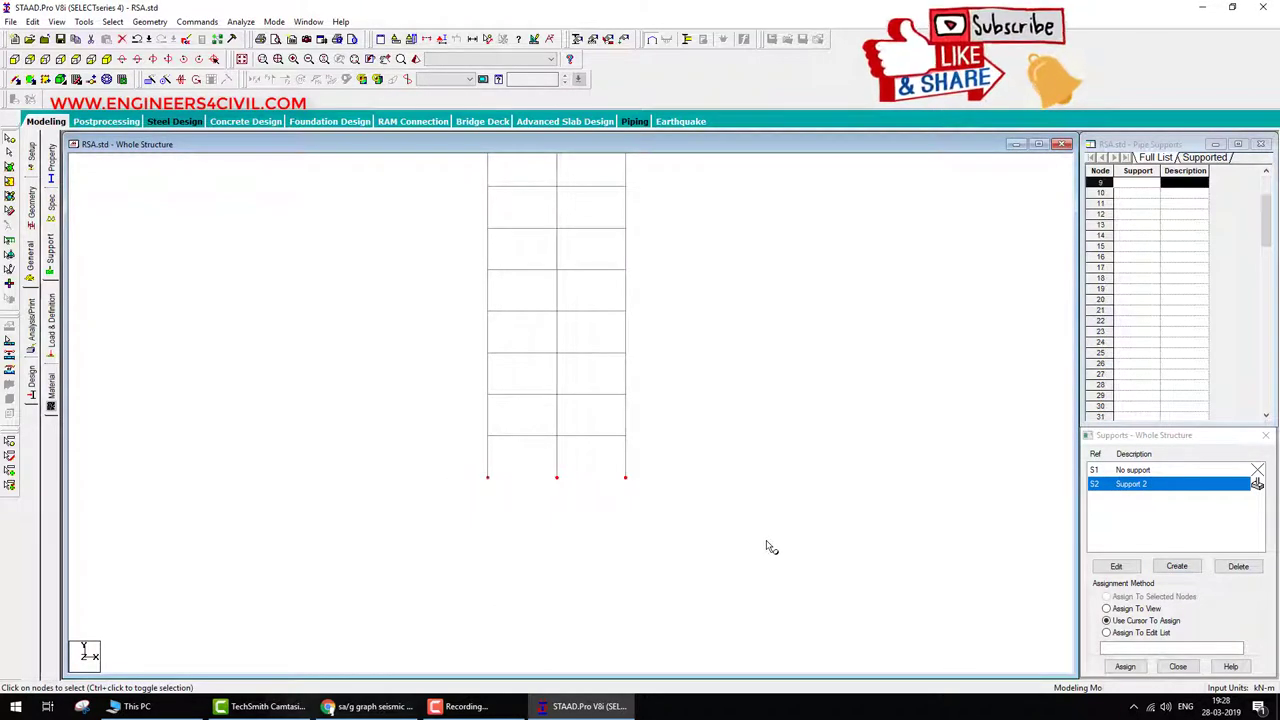
pyautogui.click(1125, 666)
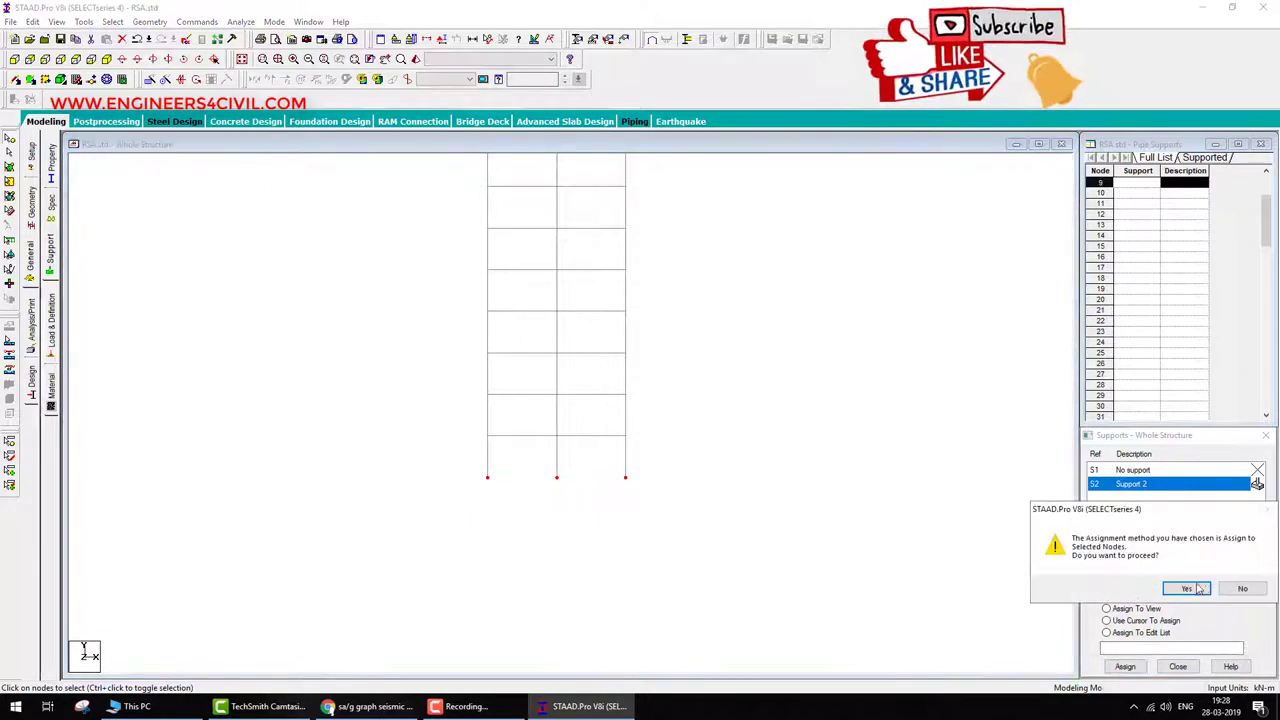
pyautogui.click(1188, 592)
pyautogui.press('Escape')
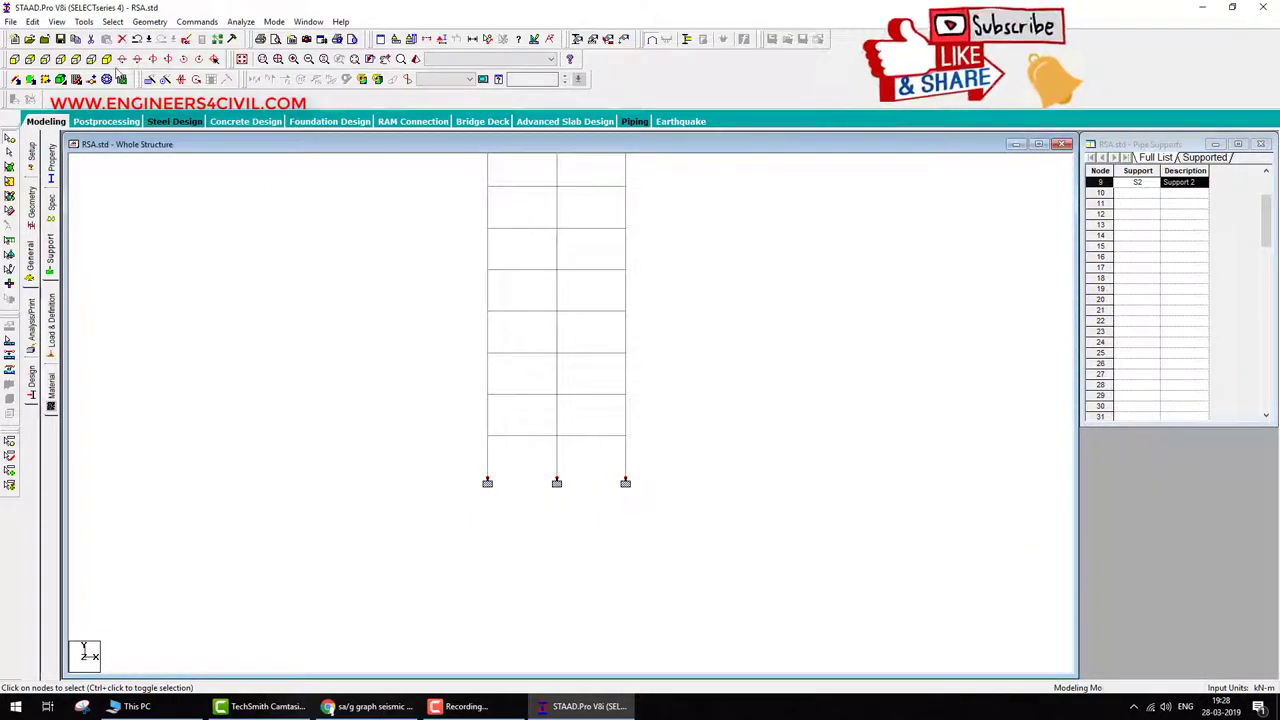
pyautogui.click(106, 58)
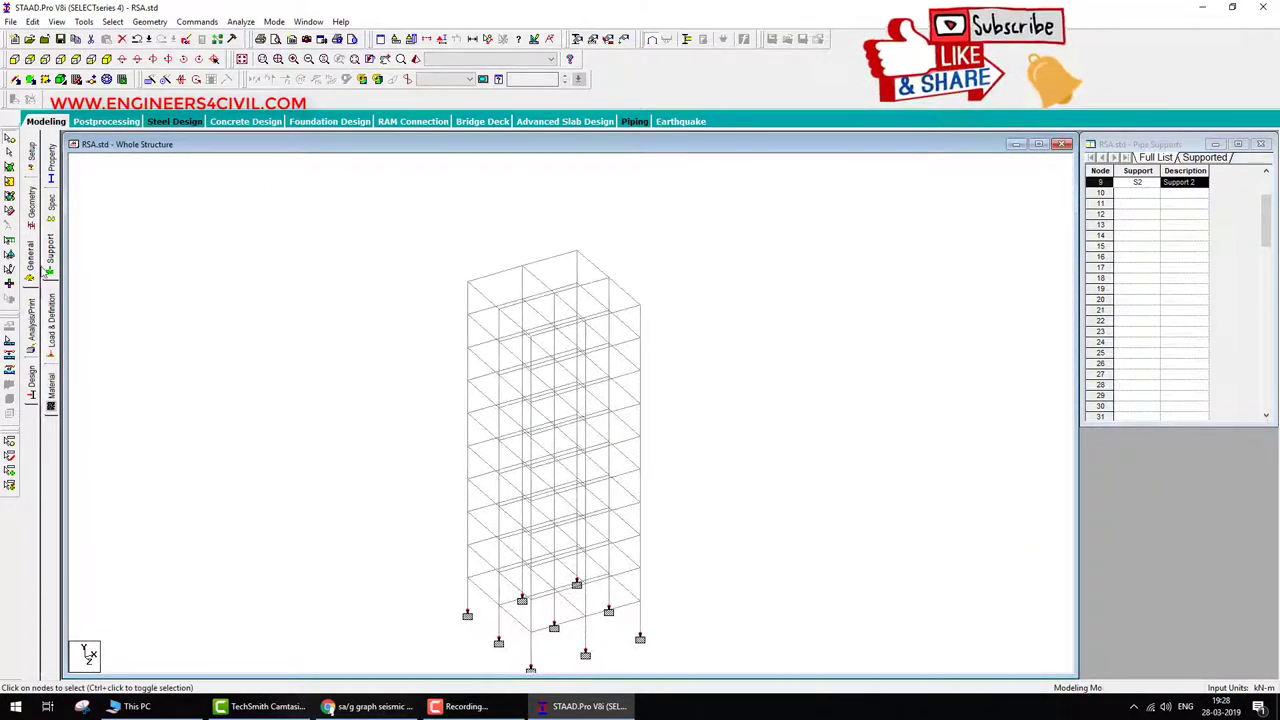
# Define rectangular sections YD 0.6 × ZD 0.4 and YD 0.6 × ZD 0.6.
pyautogui.click(53, 172)
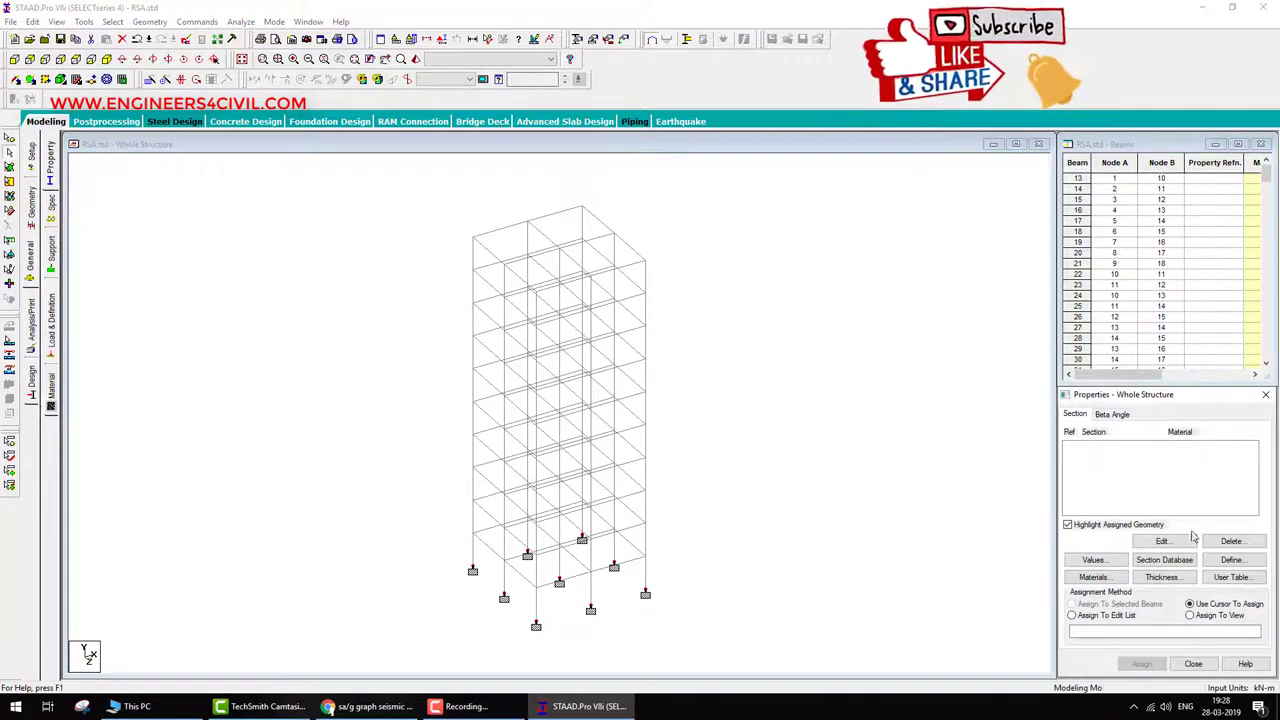
pyautogui.click(1230, 560)
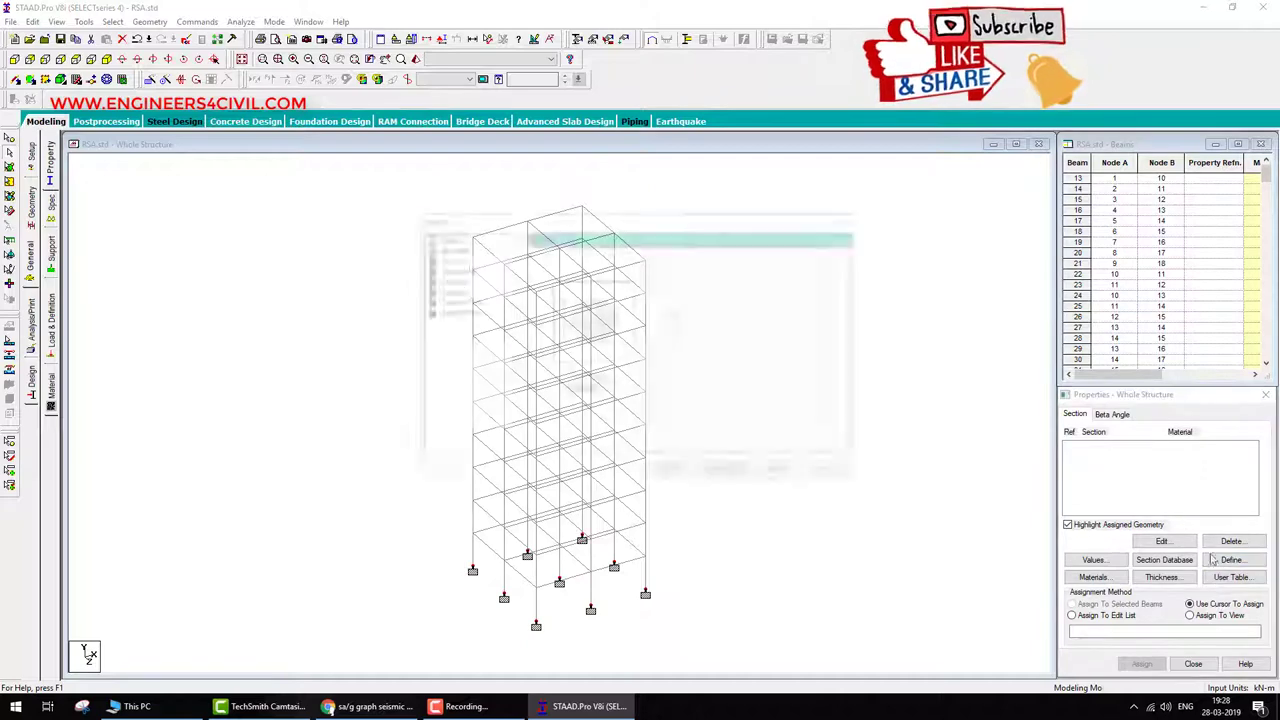
pyautogui.click(457, 248)
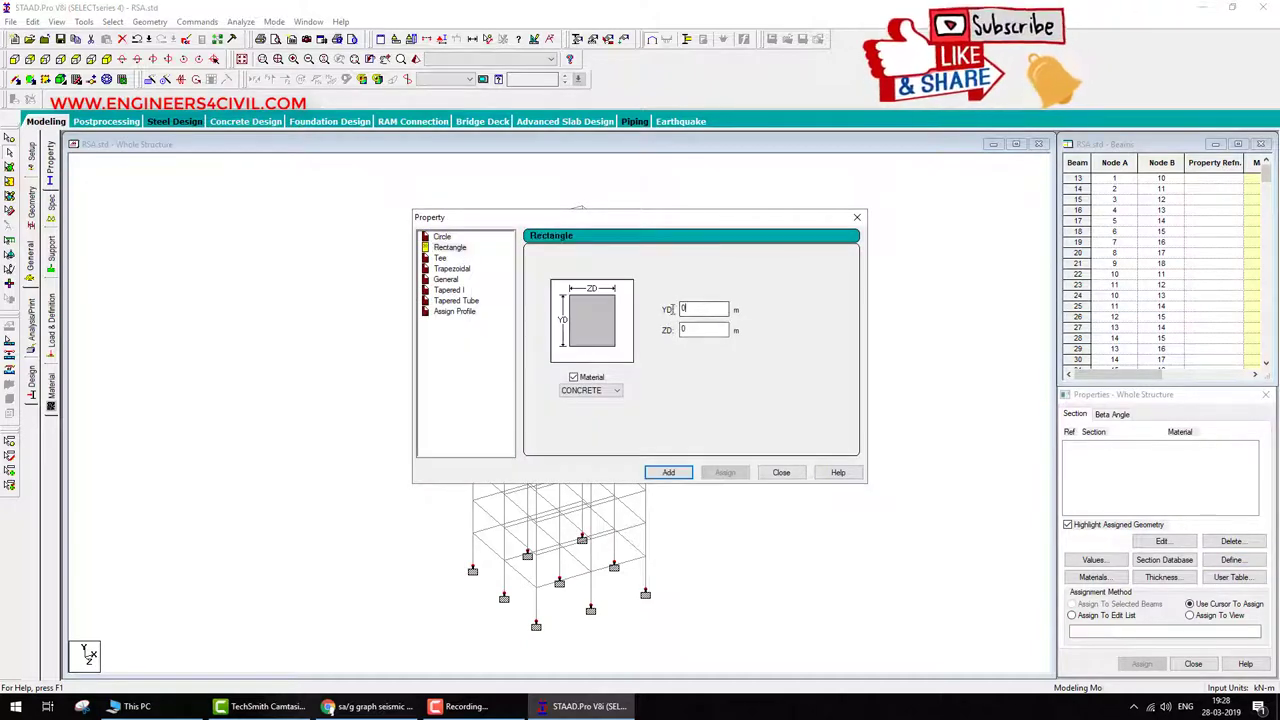
pyautogui.write('.6')
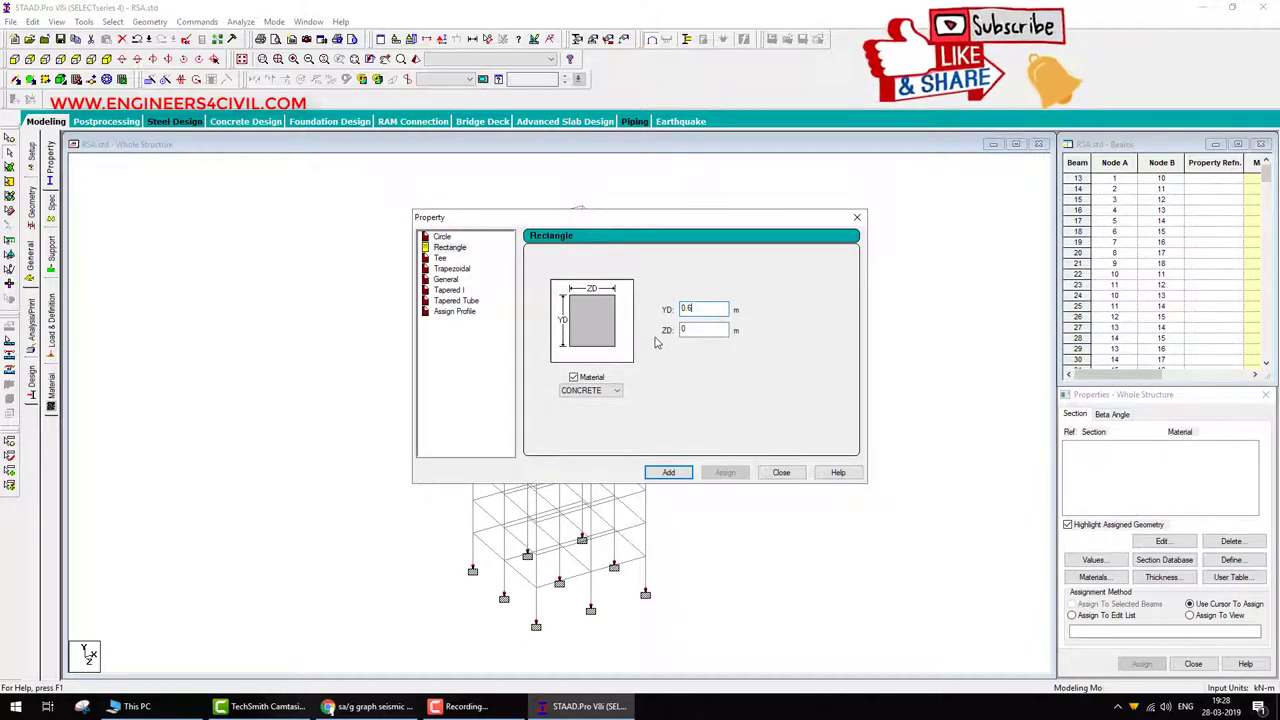
pyautogui.press('Tab')
pyautogui.click(668, 472)
pyautogui.write('0')
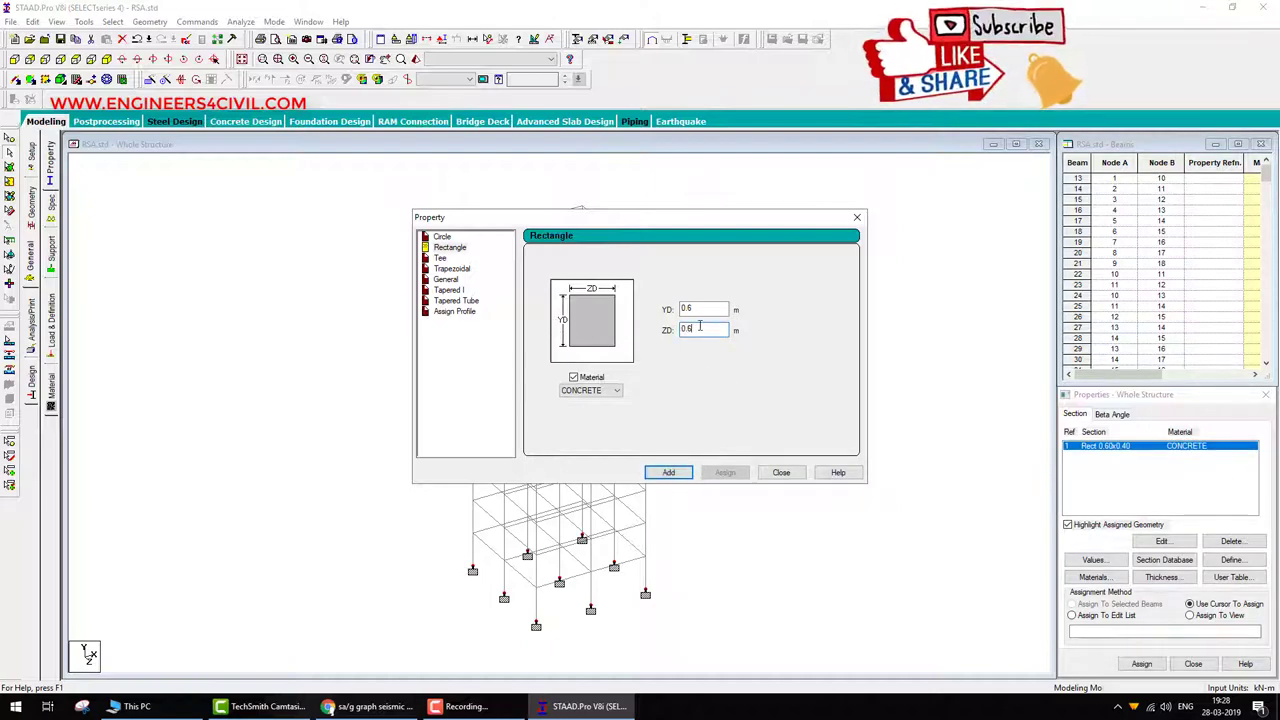
pyautogui.click(668, 472)
pyautogui.click(781, 472)
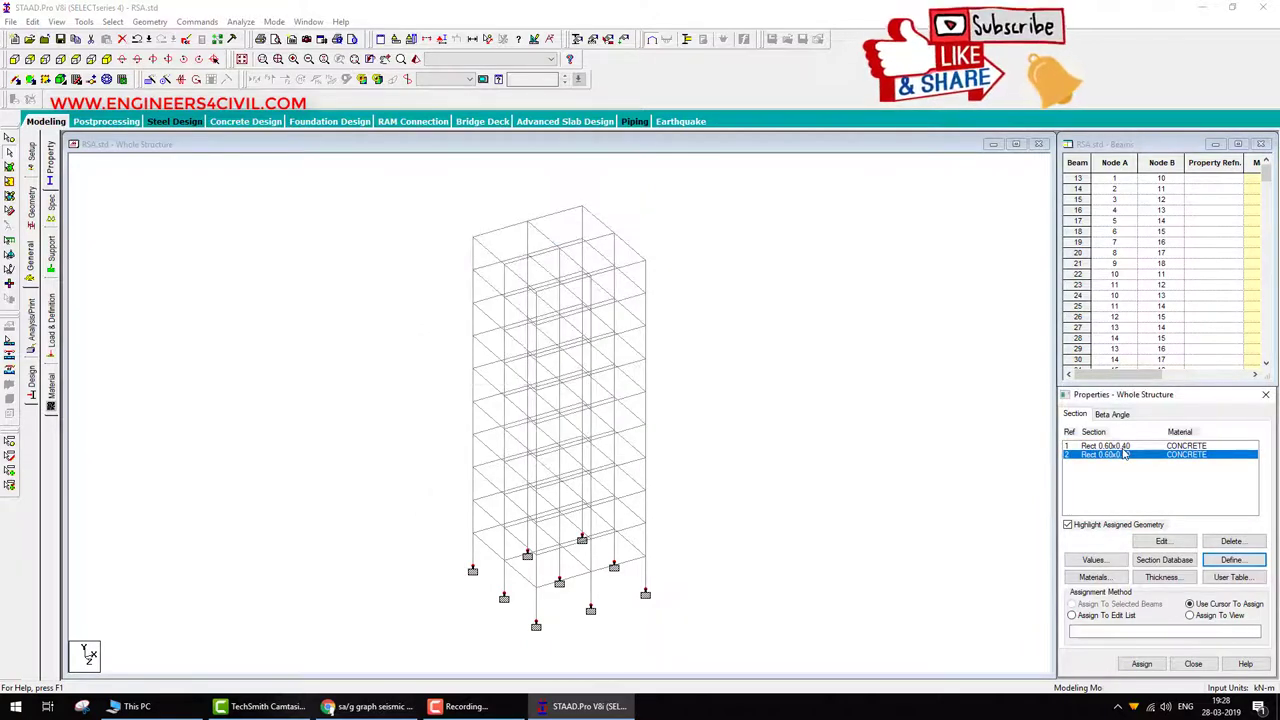
# Assign the 0.60x0.40 section to all beams parallel to X and Z, checking the rendered view.
pyautogui.click(1125, 449)
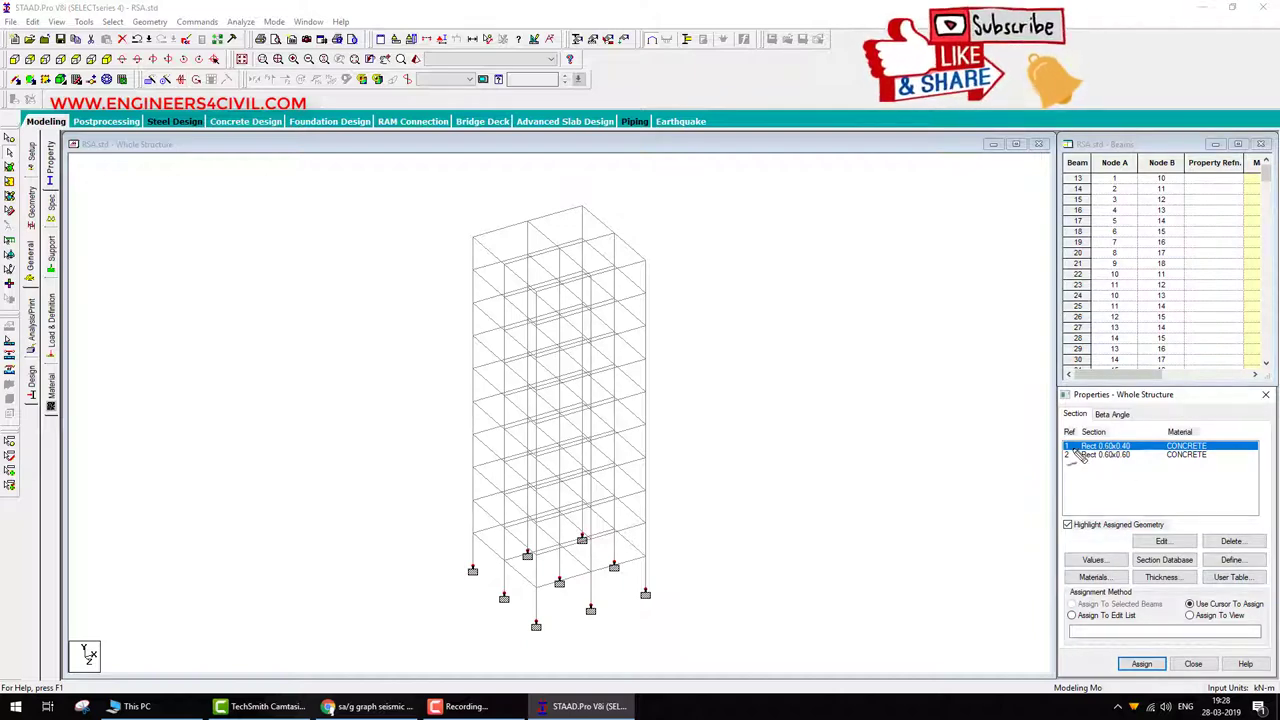
pyautogui.moveTo(1078, 455)
pyautogui.mouseDown()
pyautogui.moveTo(1014, 409)
pyautogui.moveTo(780, 284)
pyautogui.moveTo(679, 282)
pyautogui.moveTo(681, 260)
pyautogui.moveTo(680, 286)
pyautogui.moveTo(700, 294)
pyautogui.moveTo(663, 245)
pyautogui.mouseUp()
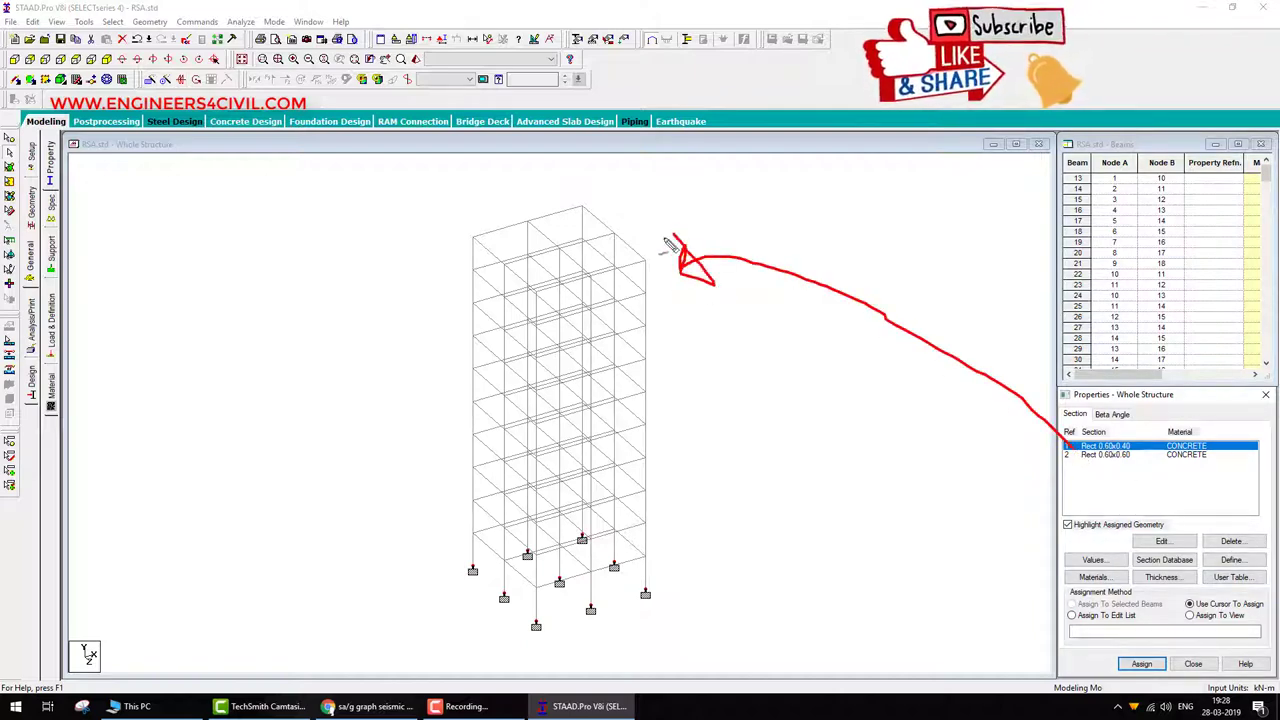
pyautogui.moveTo(472, 240); pyautogui.dragTo(560, 210)
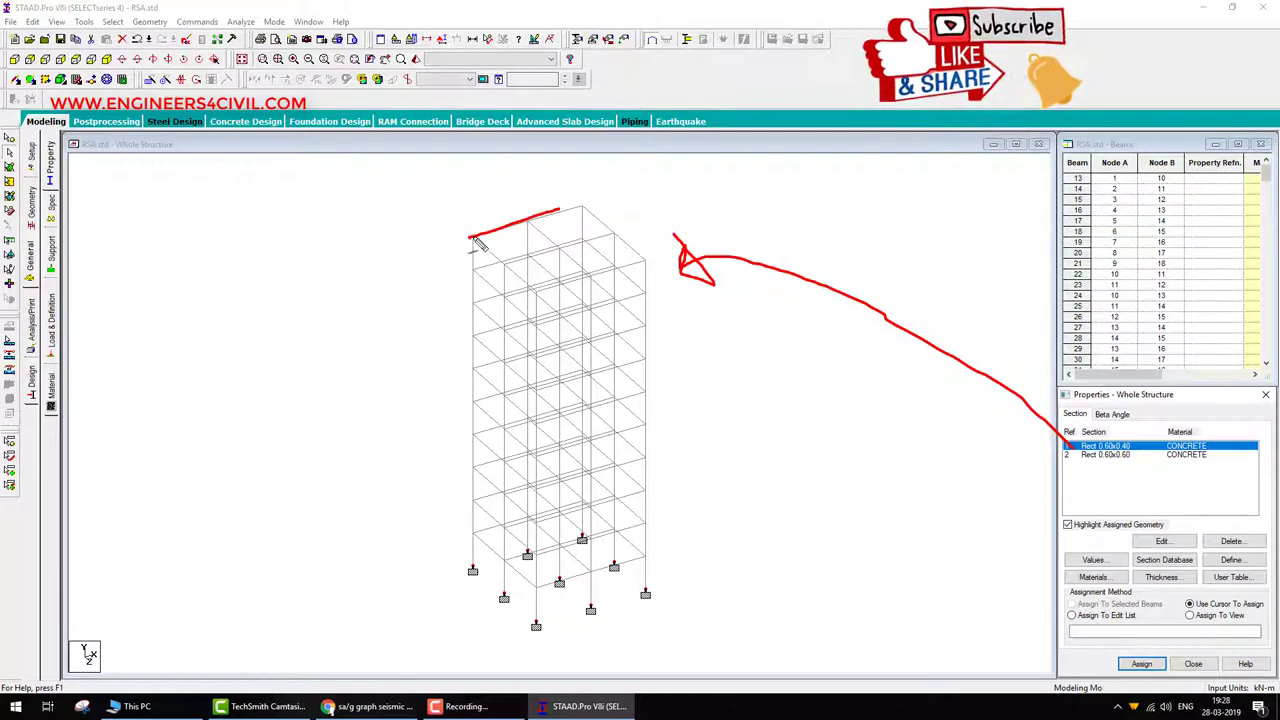
pyautogui.moveTo(470, 238)
pyautogui.mouseDown()
pyautogui.moveTo(522, 282)
pyautogui.moveTo(504, 278)
pyautogui.moveTo(523, 260)
pyautogui.moveTo(556, 300)
pyautogui.mouseUp()
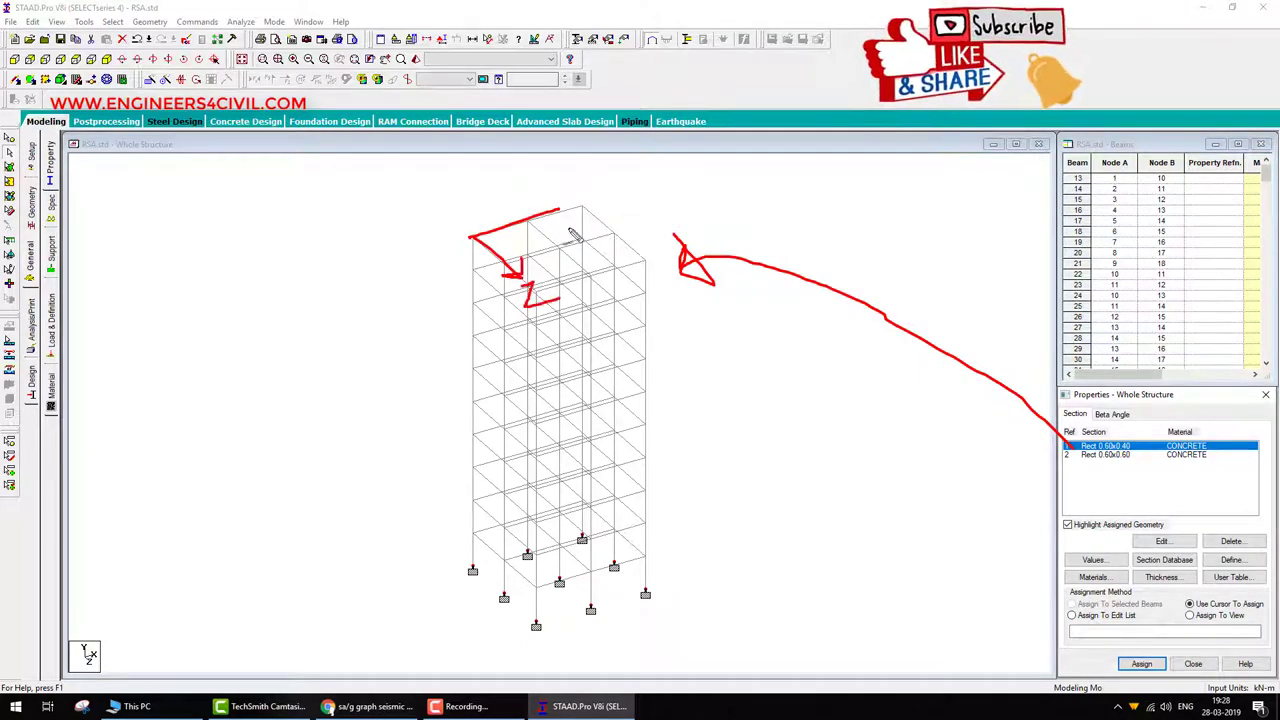
pyautogui.moveTo(594, 194); pyautogui.dragTo(530, 215)
pyautogui.press('Escape')
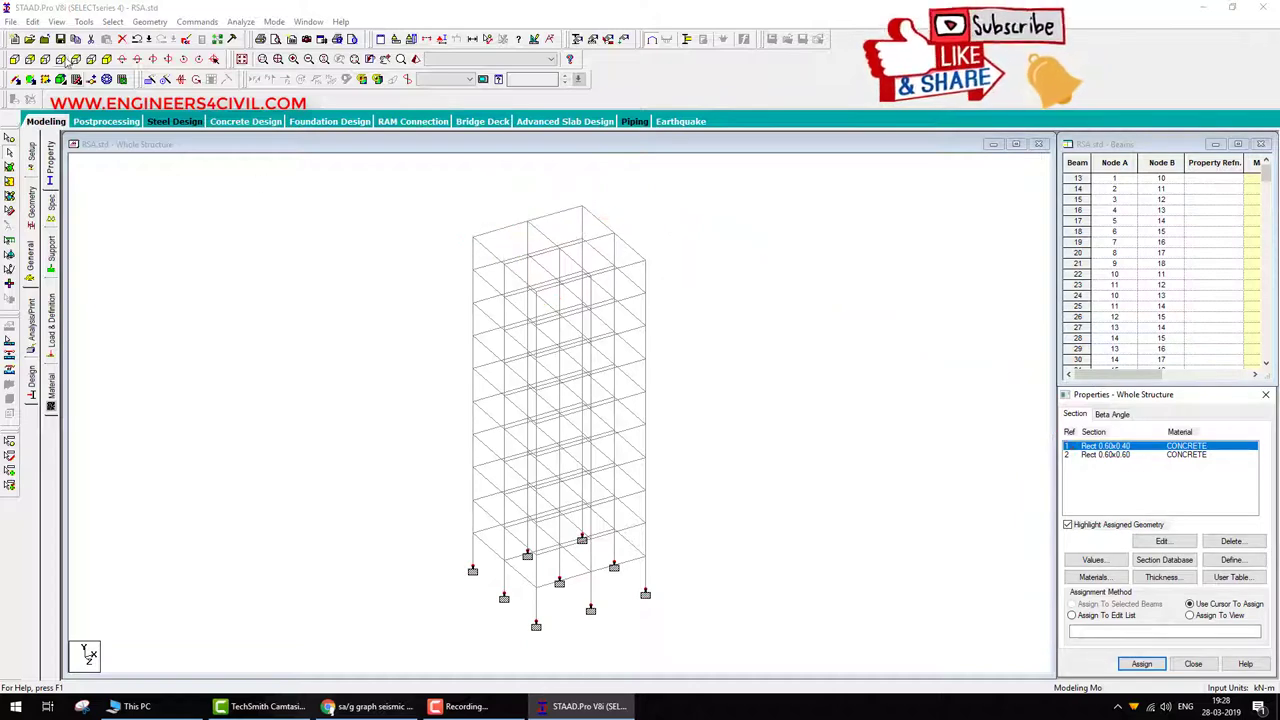
pyautogui.click(112, 21)
pyautogui.moveTo(235, 261)
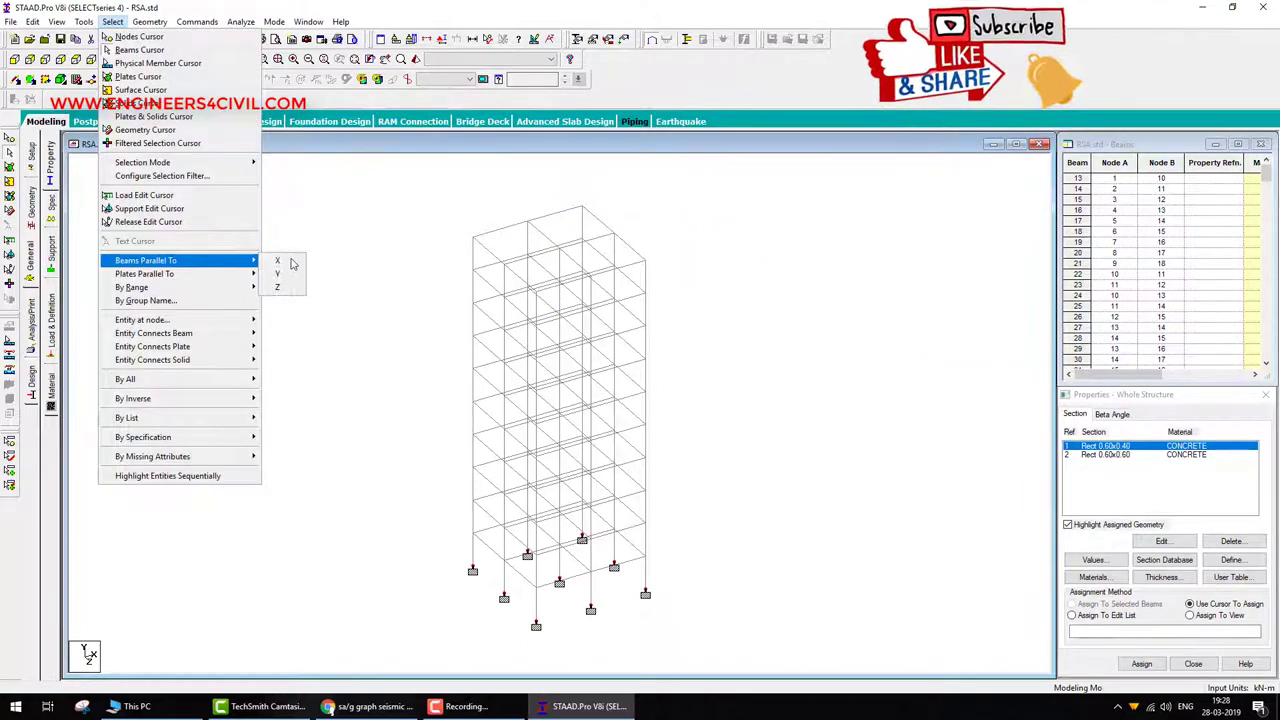
pyautogui.click(285, 261)
pyautogui.click(112, 21)
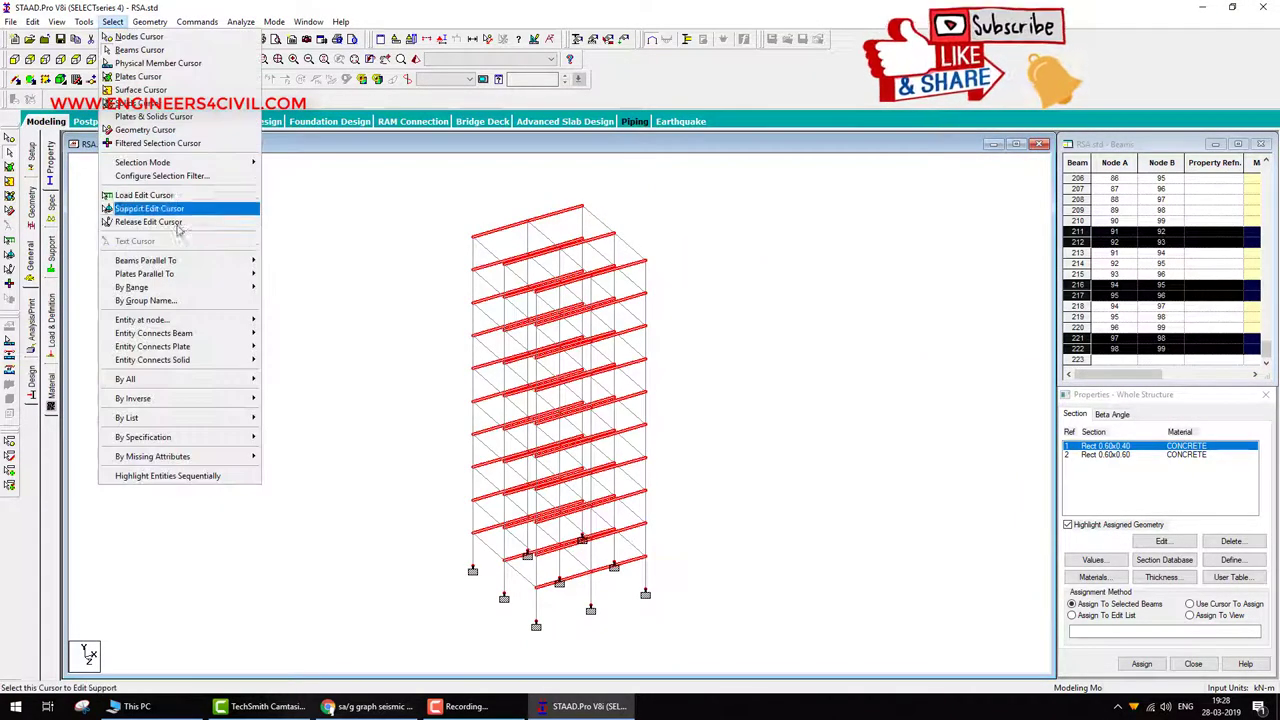
pyautogui.moveTo(195, 264)
pyautogui.click(285, 287)
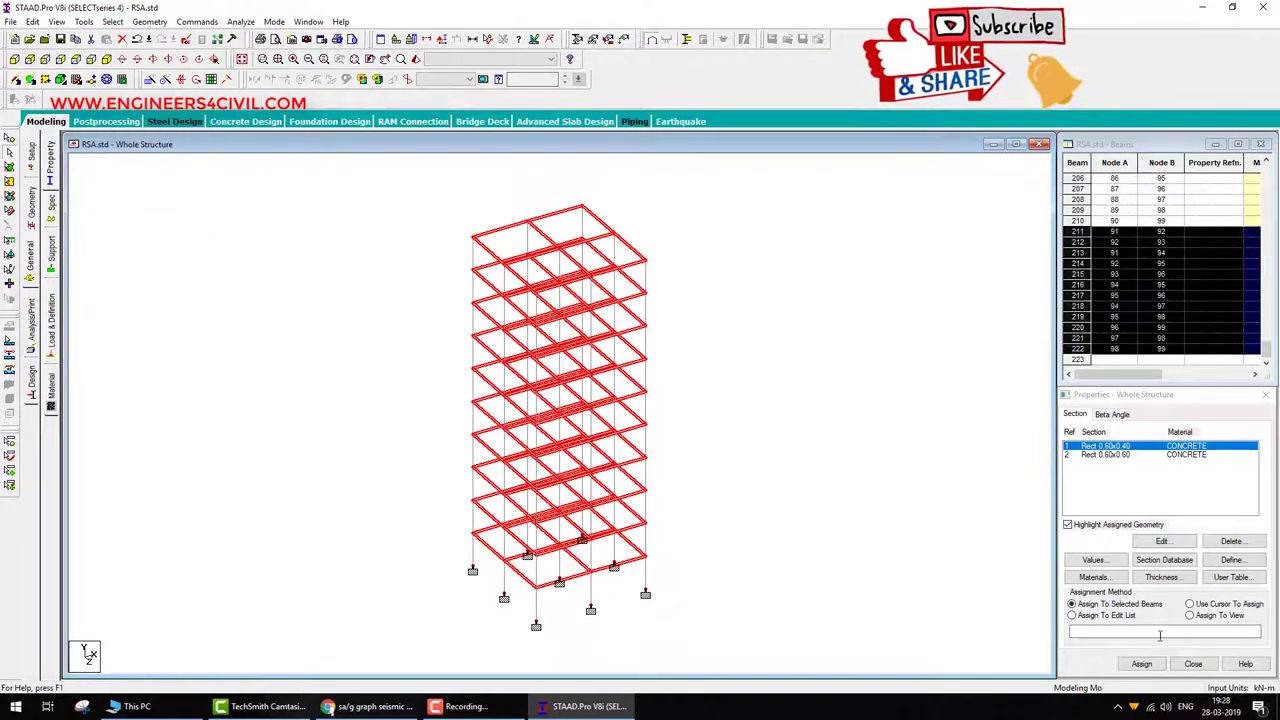
pyautogui.click(1141, 663)
pyautogui.click(1176, 567)
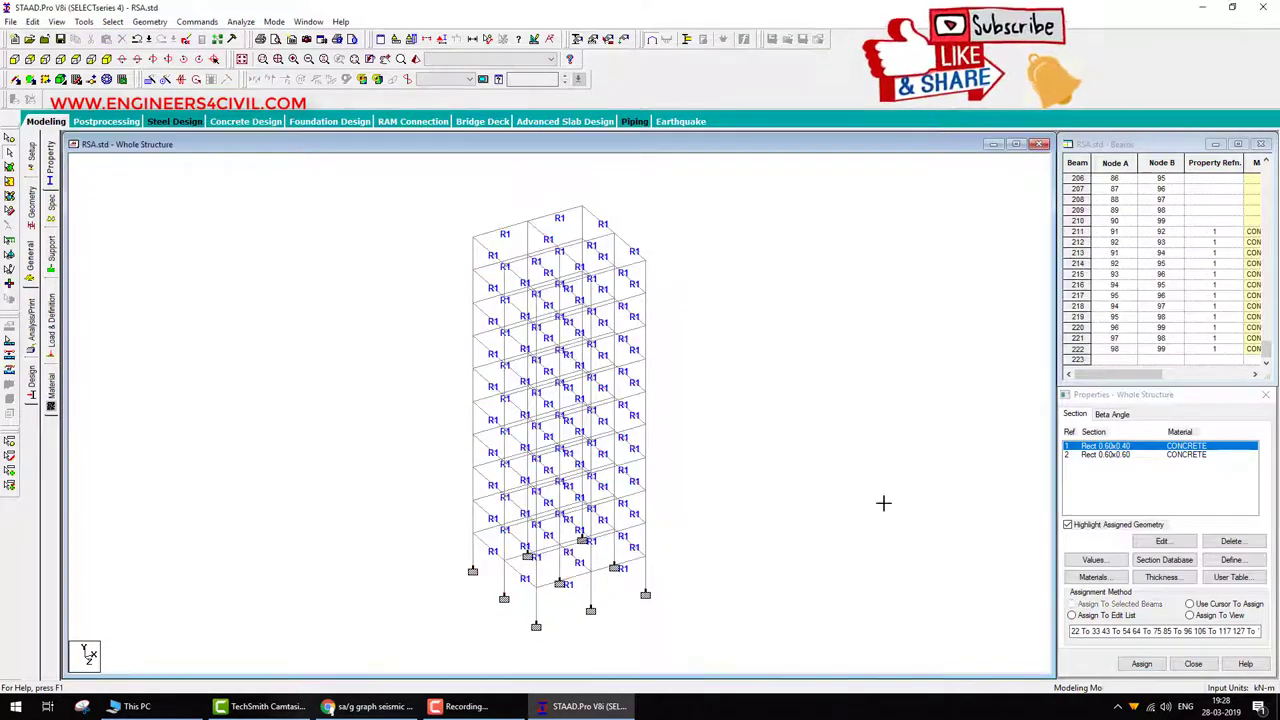
pyautogui.click(415, 58)
pyautogui.moveTo(750, 375); pyautogui.dragTo(731, 355)
pyautogui.click(1122, 180)
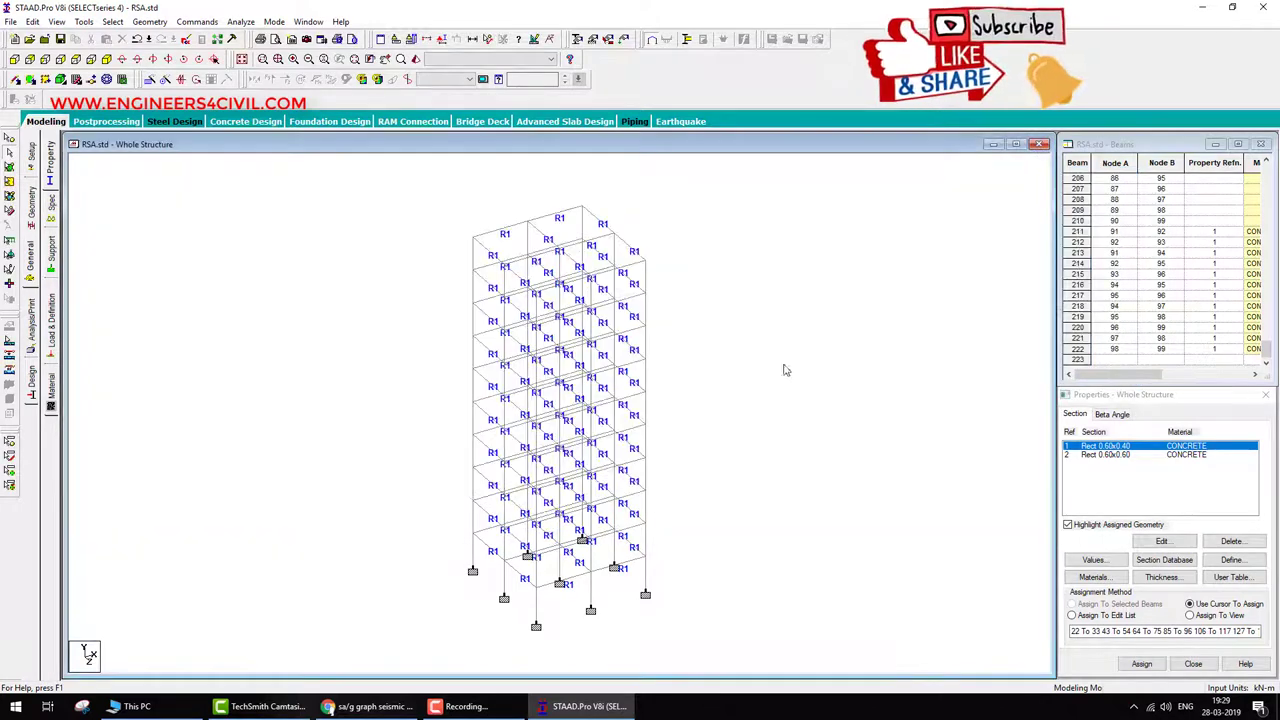
# Assign the 0.60x0.60 section to all columns parallel to Y and show the rendered 3D view.
pyautogui.click(1120, 455)
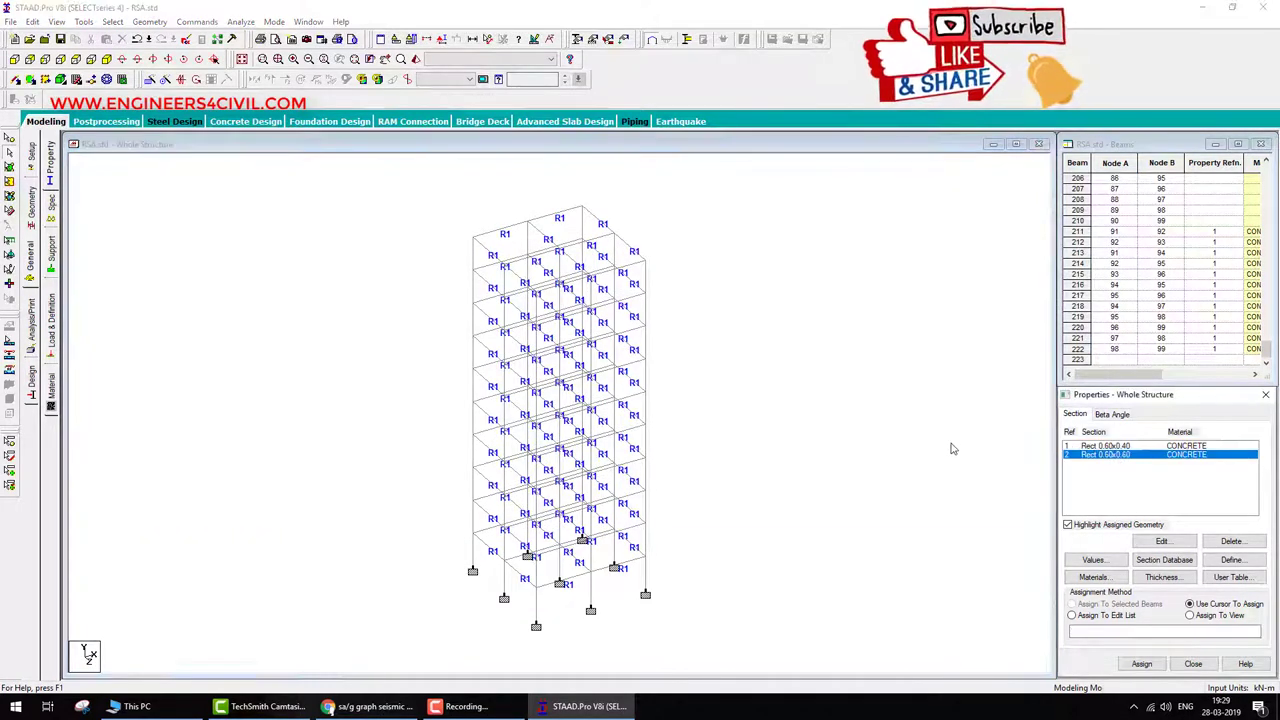
pyautogui.moveTo(801, 262)
pyautogui.mouseDown()
pyautogui.moveTo(793, 303)
pyautogui.moveTo(837, 300)
pyautogui.moveTo(804, 266)
pyautogui.moveTo(824, 489)
pyautogui.moveTo(848, 508)
pyautogui.mouseUp()
pyautogui.press('Escape')
pyautogui.click(112, 21)
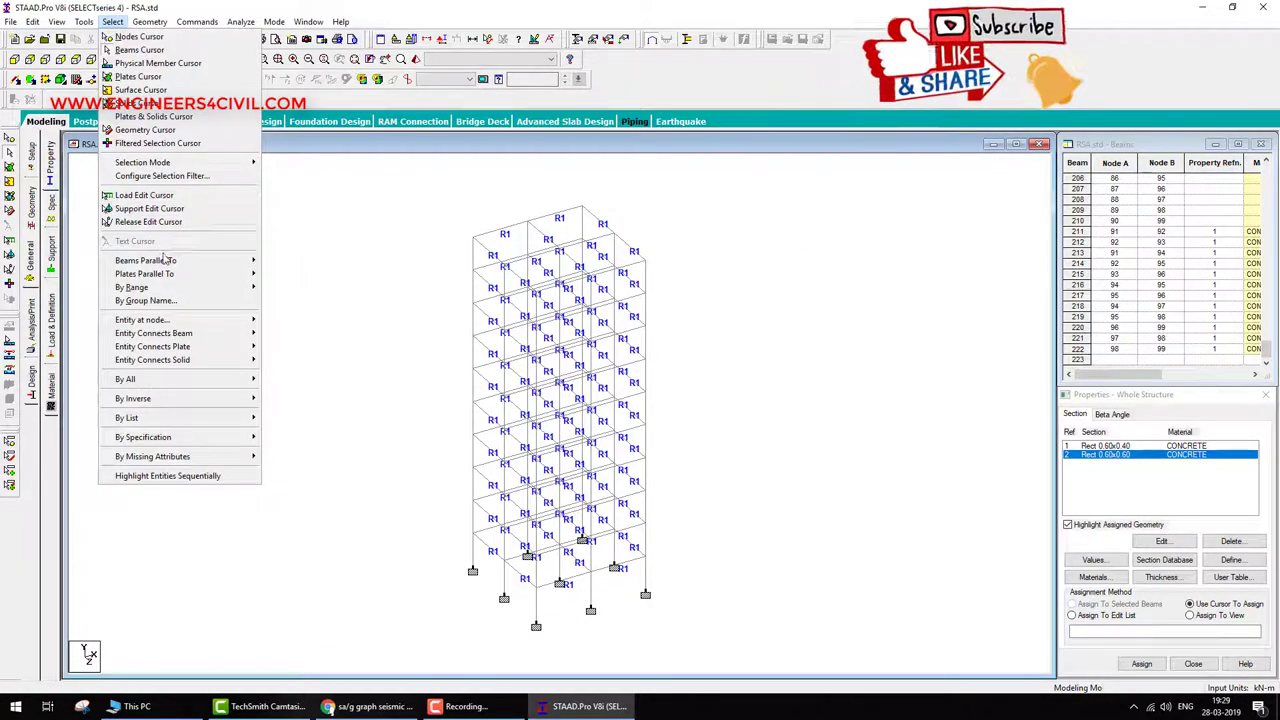
pyautogui.click(277, 273)
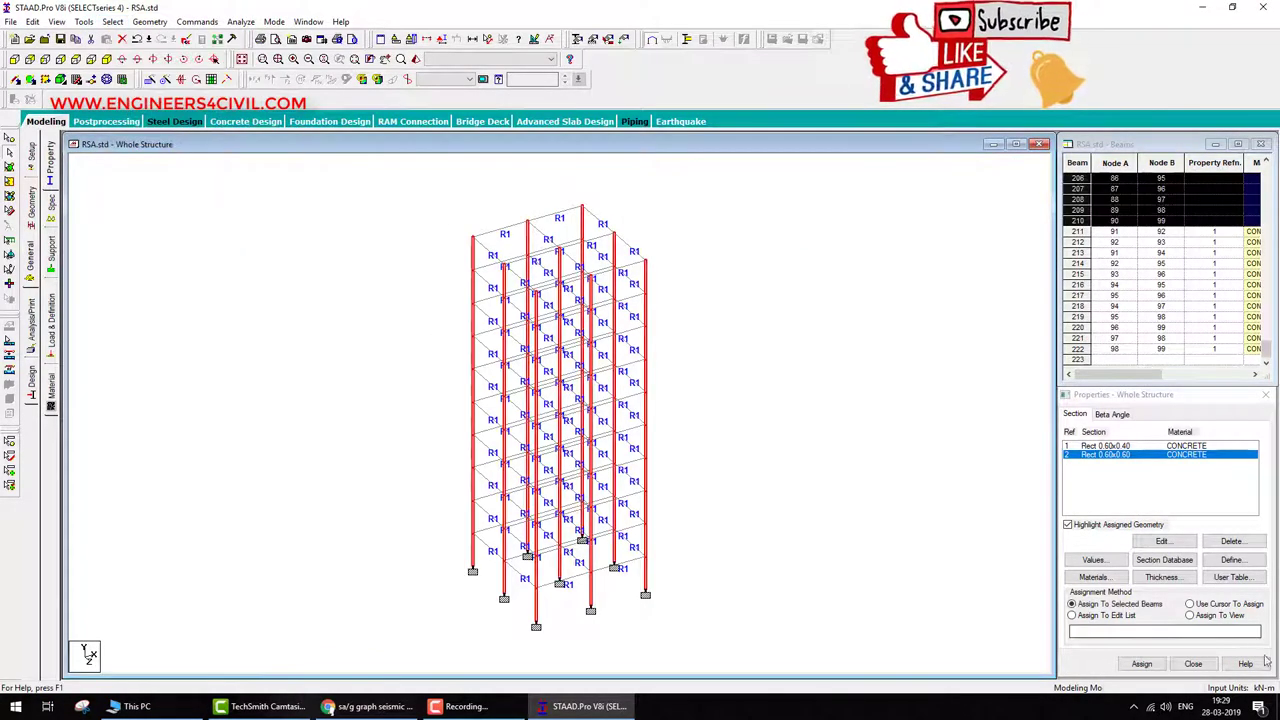
pyautogui.click(1141, 663)
pyautogui.click(1185, 568)
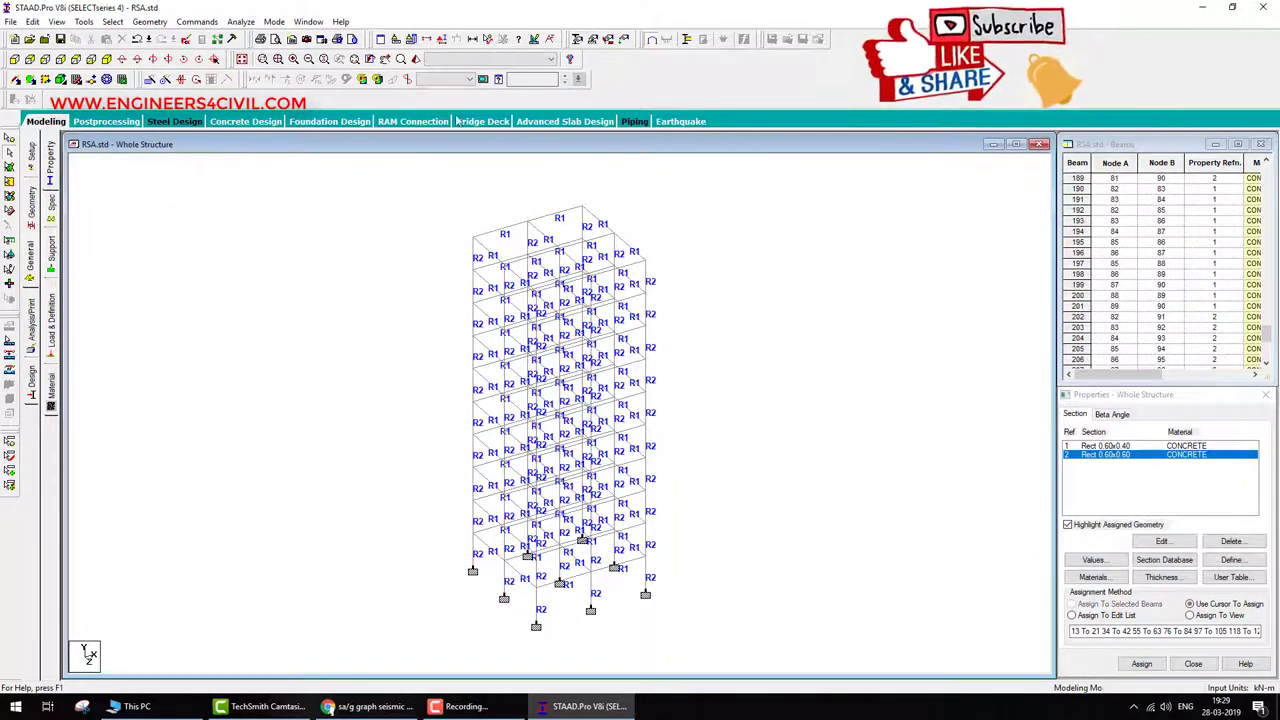
pyautogui.click(415, 59)
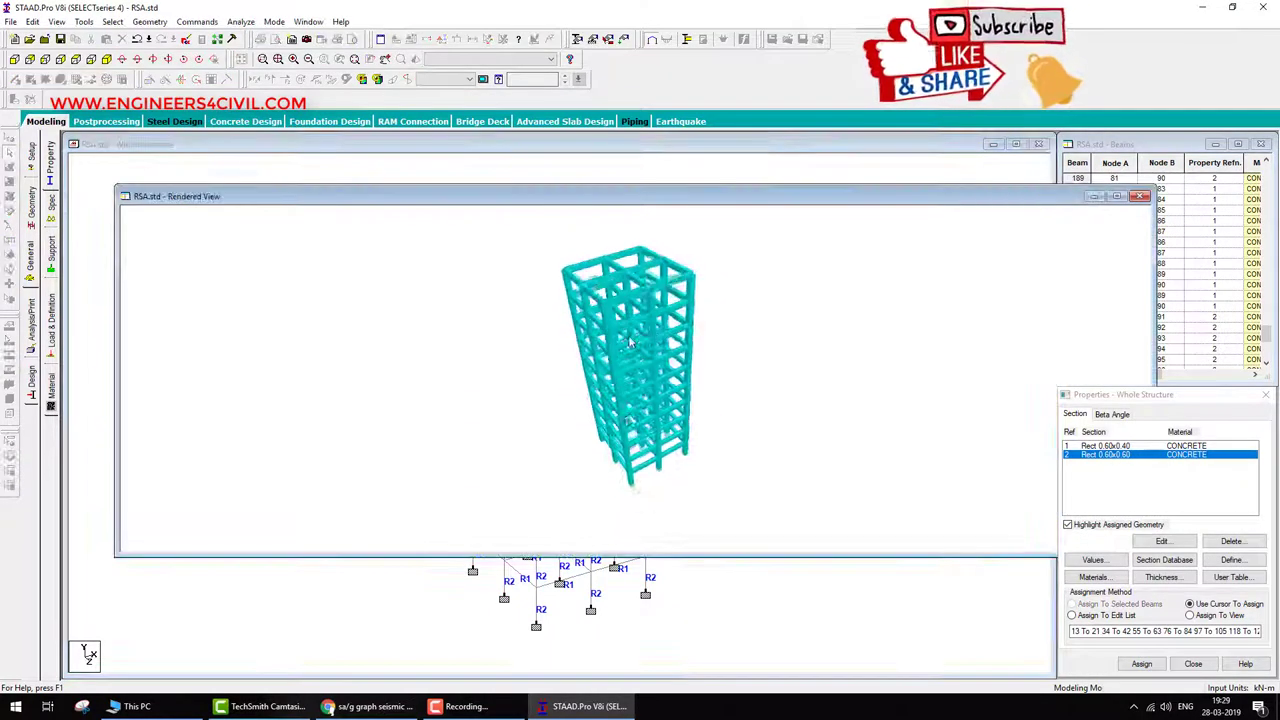
# Close the rendered view and switch to the Load & Definition page.
pyautogui.click(1141, 196)
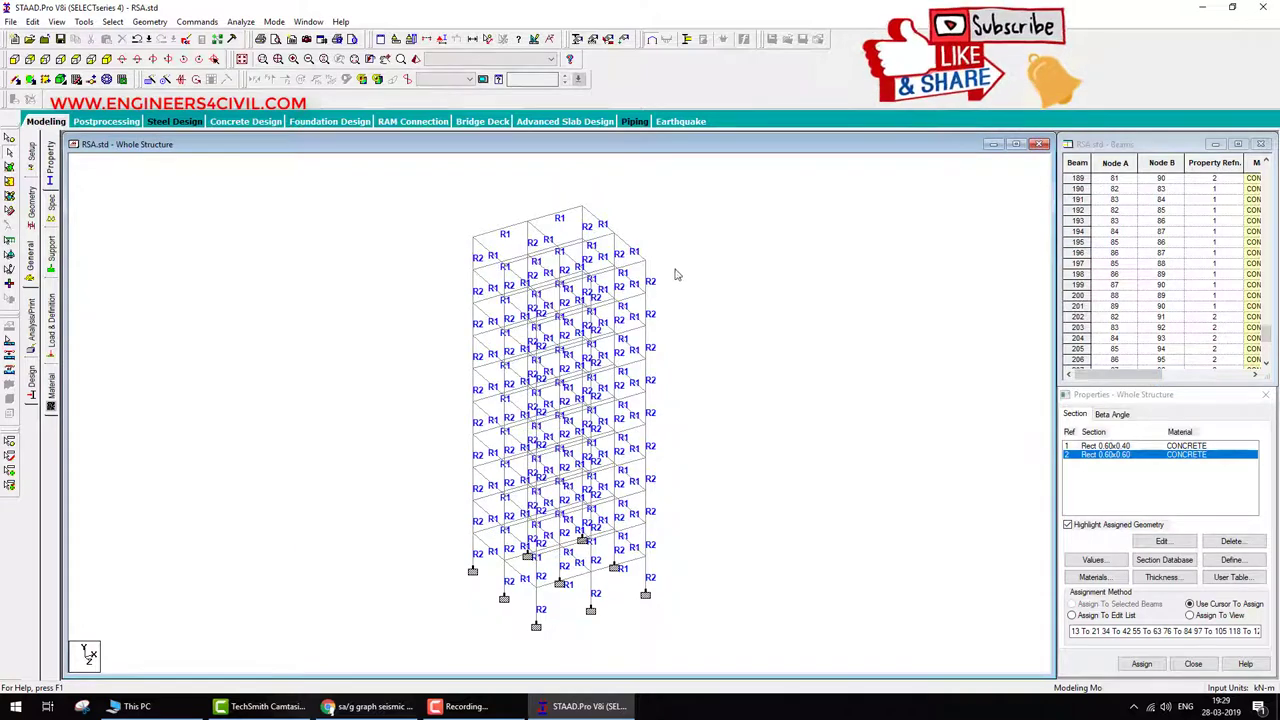
pyautogui.click(51, 318)
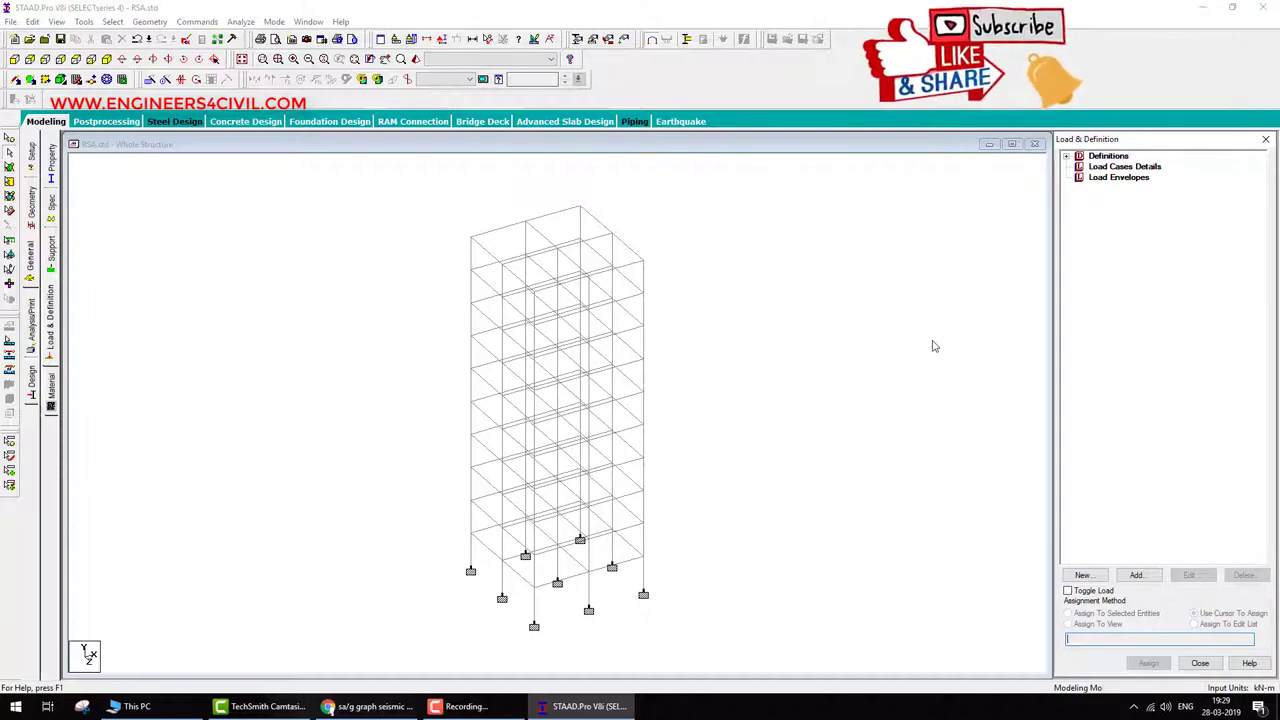
# Add primary load case 1 of type Dead titled 'dead'.
pyautogui.click(1104, 167)
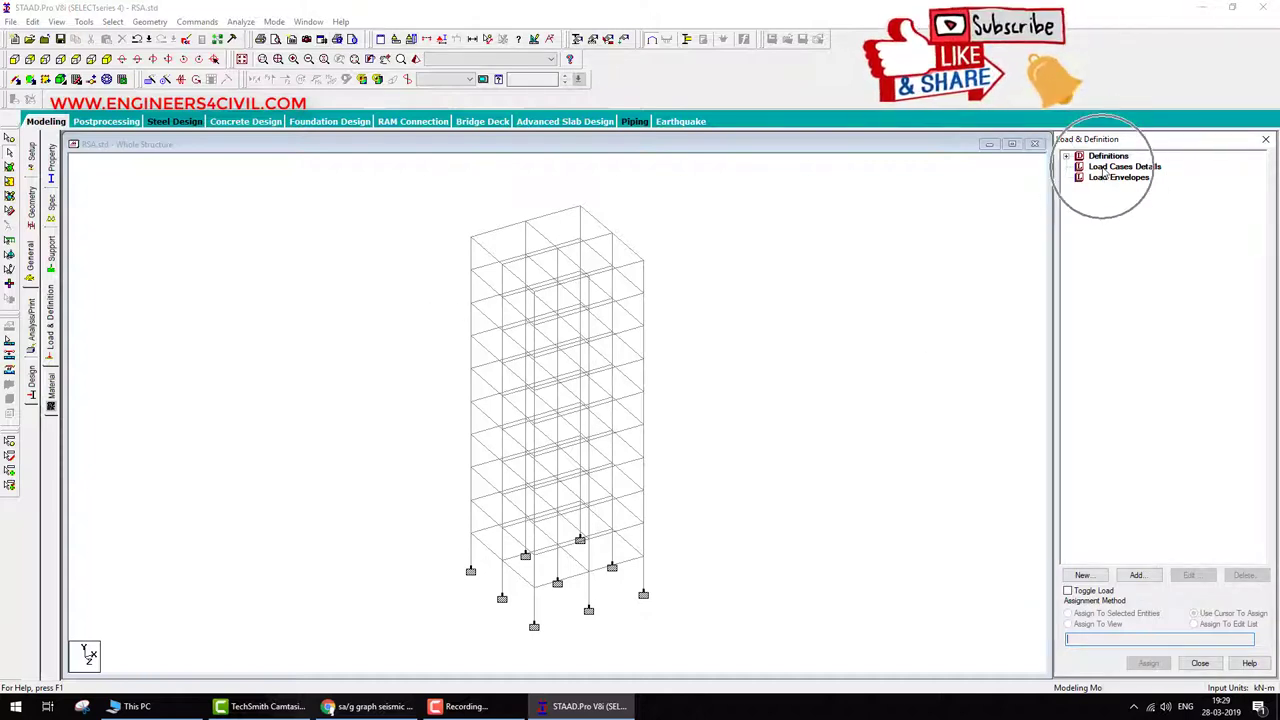
pyautogui.click(1136, 576)
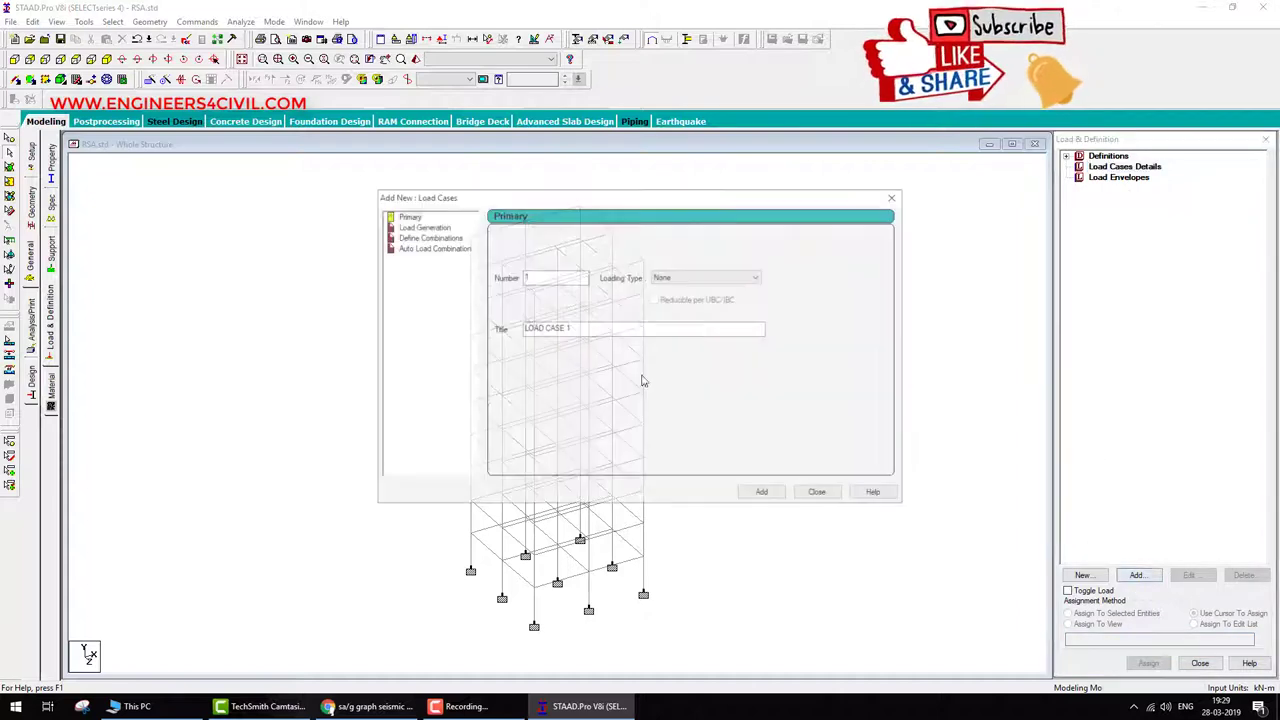
pyautogui.click(700, 277)
pyautogui.click(668, 290)
pyautogui.press('Tab')
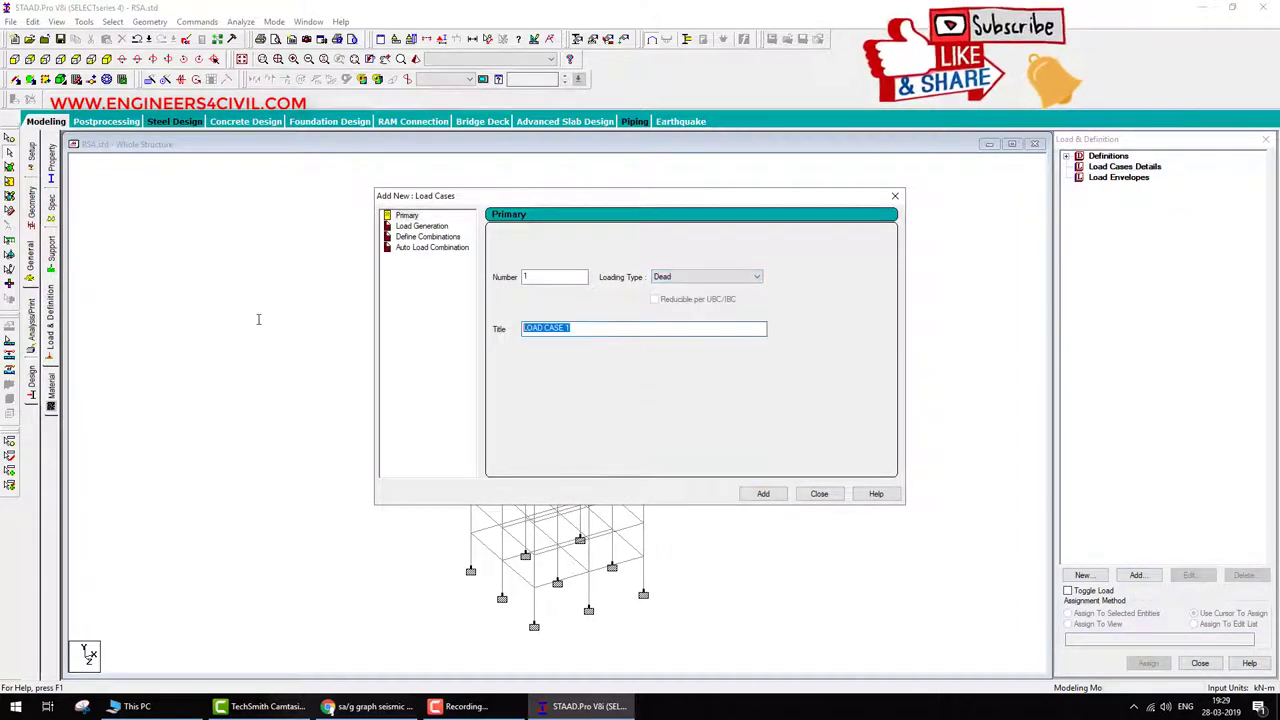
pyautogui.write('dead')
pyautogui.click(760, 494)
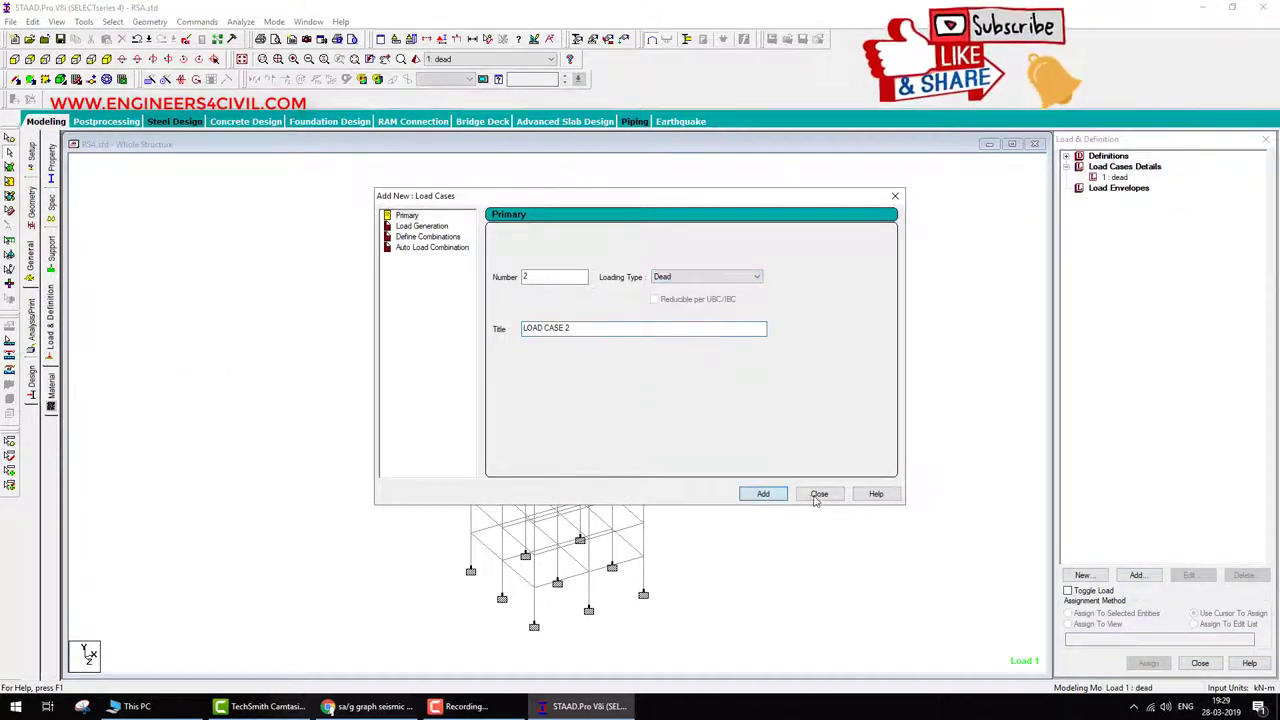
# Add load case 2 of type Live titled 'live', then start adding loads to 'dead'.
pyautogui.click(720, 277)
pyautogui.click(668, 297)
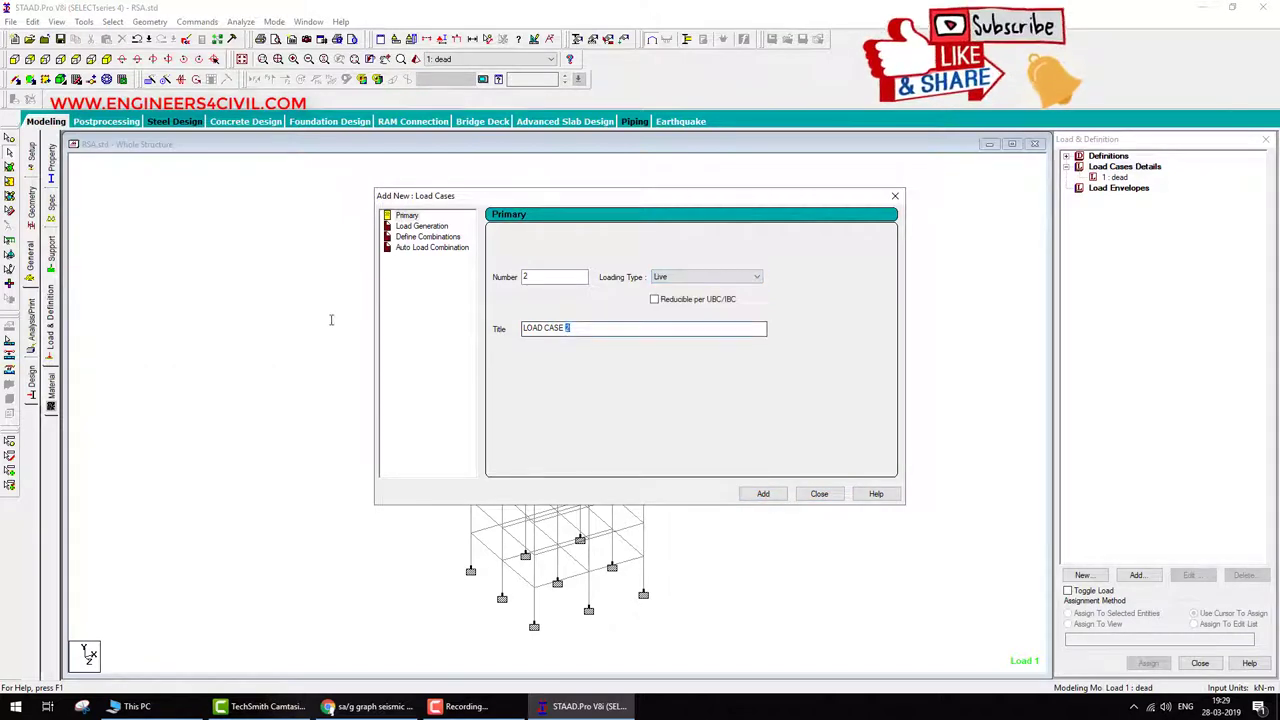
pyautogui.press('Tab')
pyautogui.write('l')
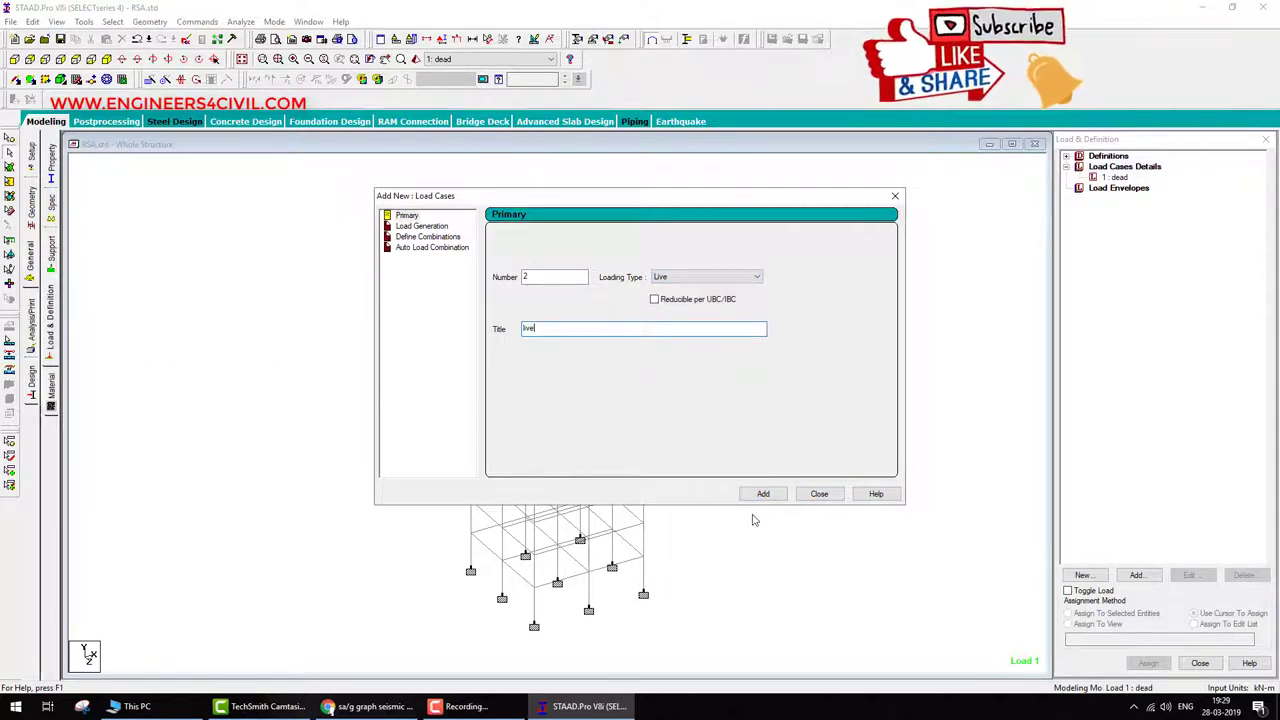
pyautogui.click(763, 494)
pyautogui.click(819, 494)
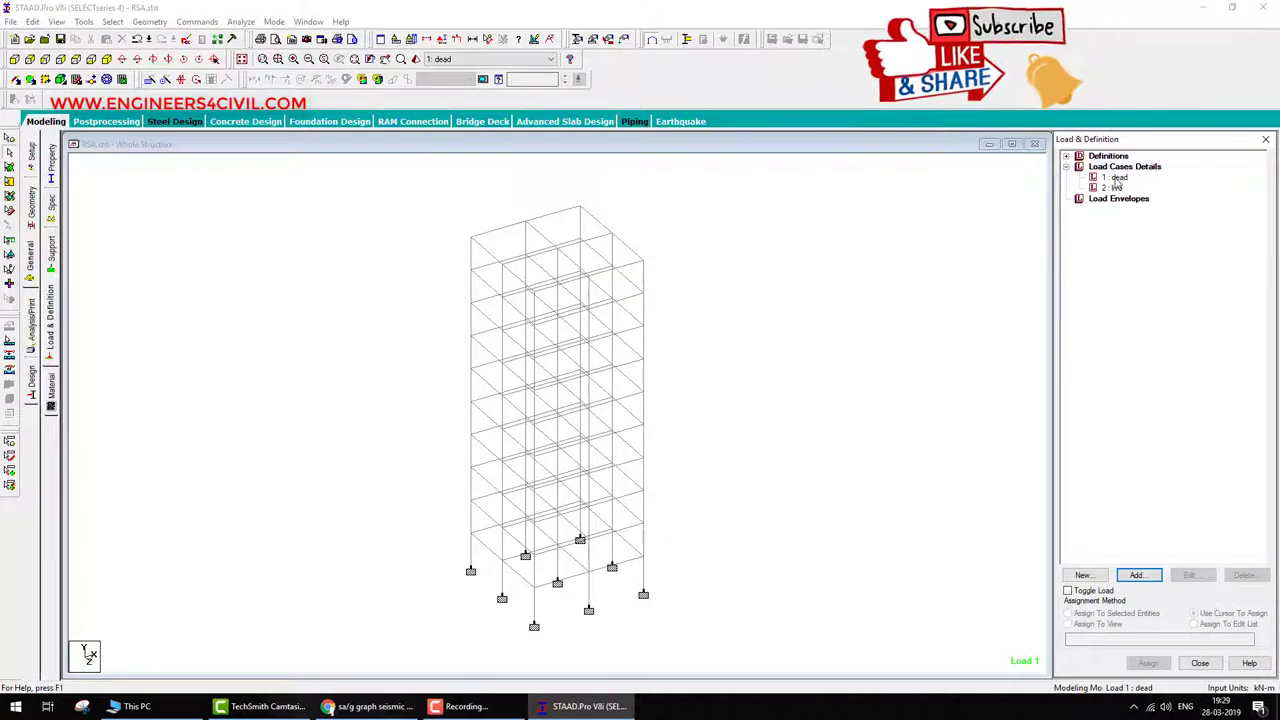
pyautogui.click(1116, 179)
pyautogui.click(1138, 575)
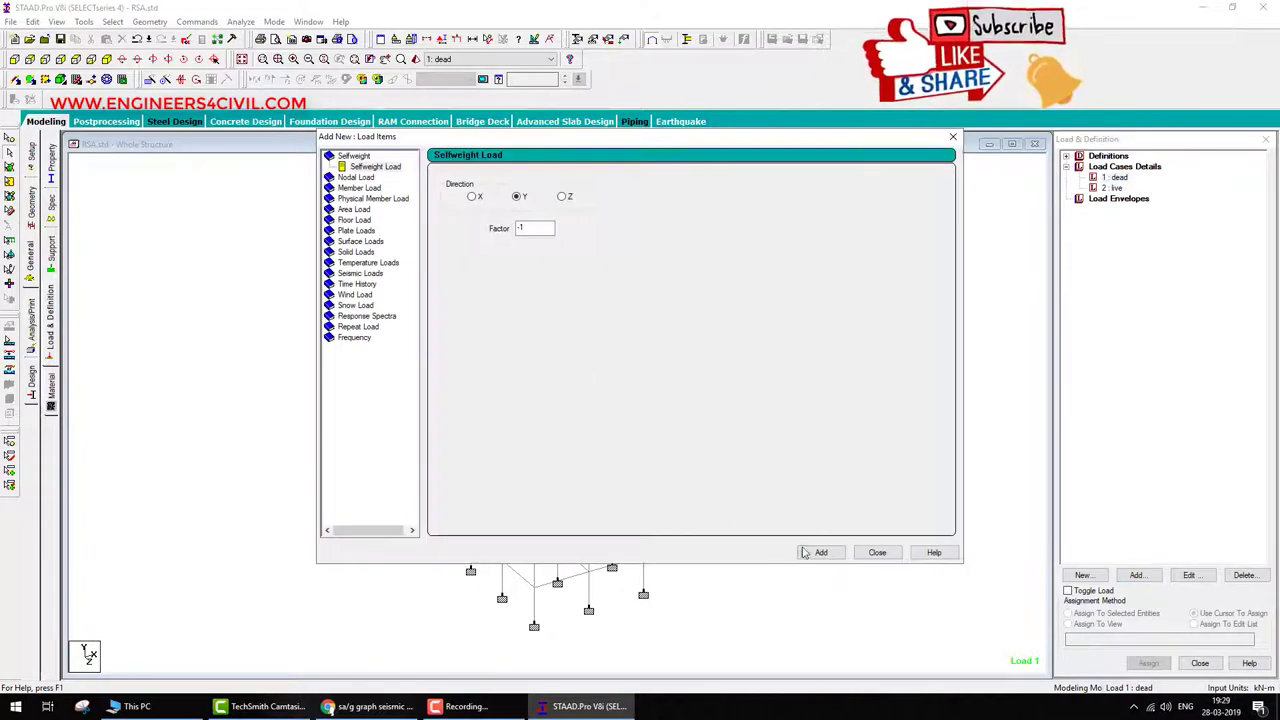
# Add Selfweight Y -1 and a -4 kN/m2 floor load over Y 0–30 m to the dead case.
pyautogui.click(812, 552)
pyautogui.click(355, 220)
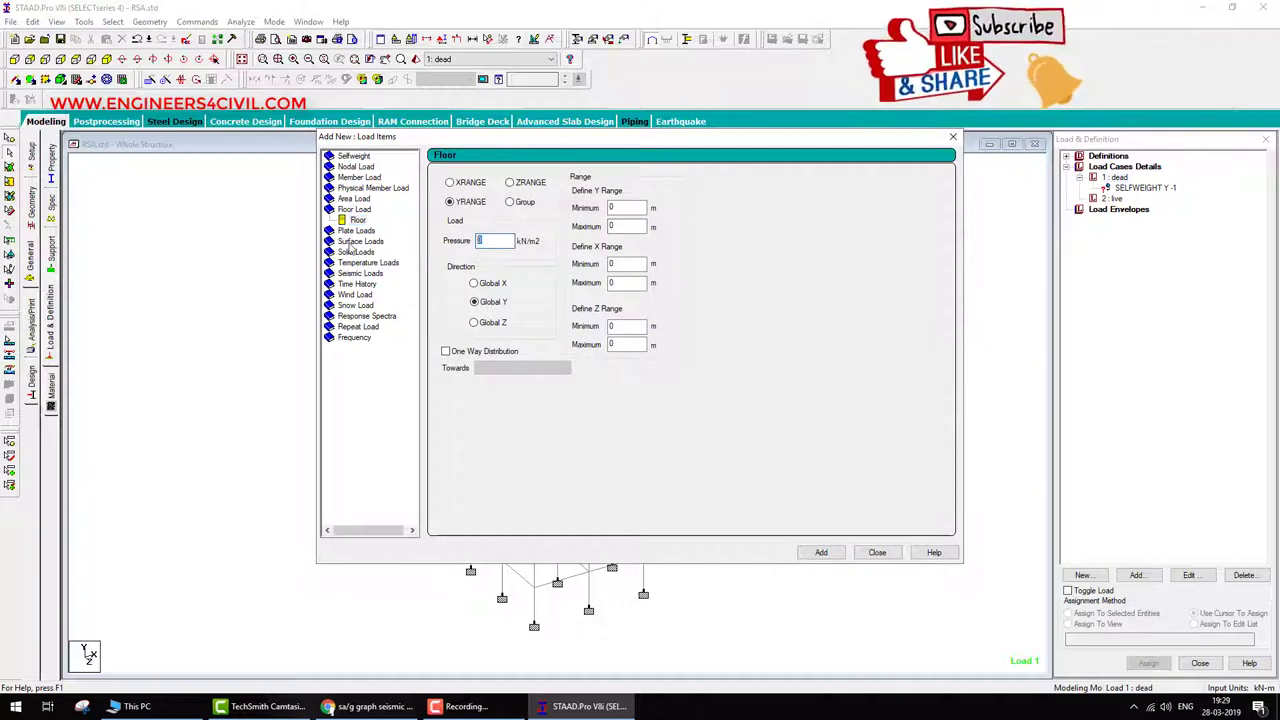
pyautogui.write('-4')
pyautogui.doubleClick(624, 225)
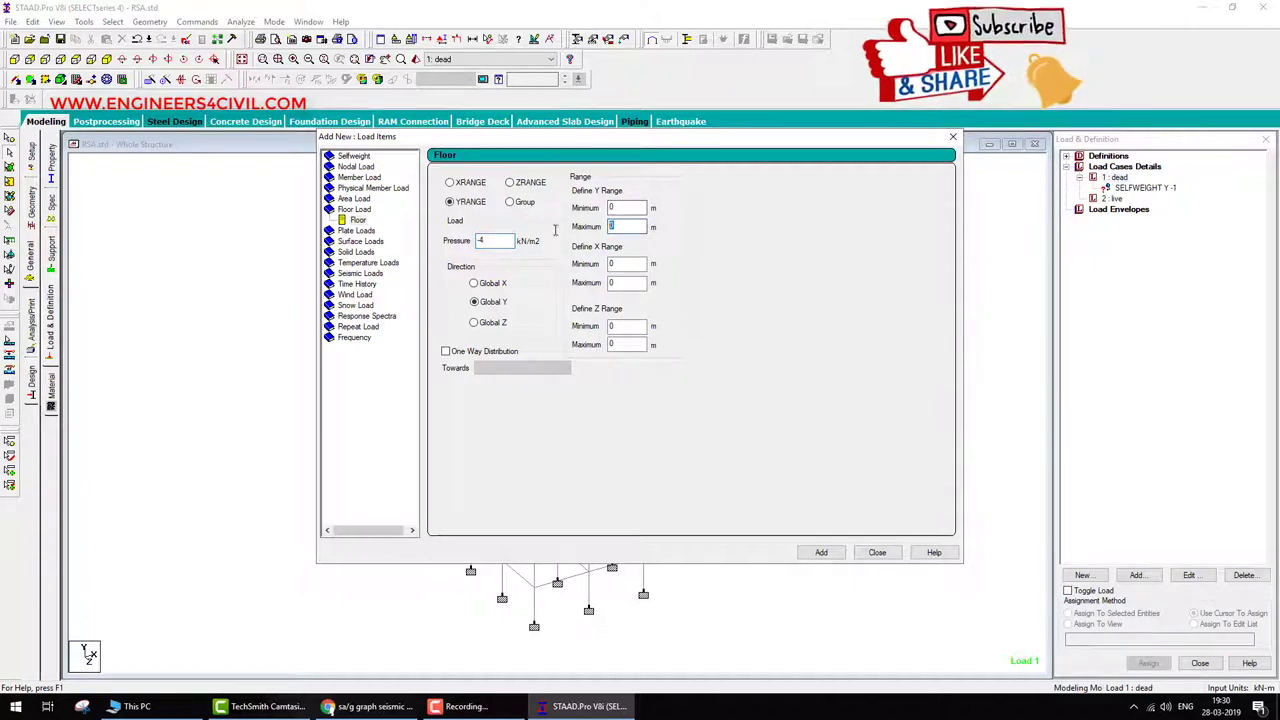
pyautogui.write('3')
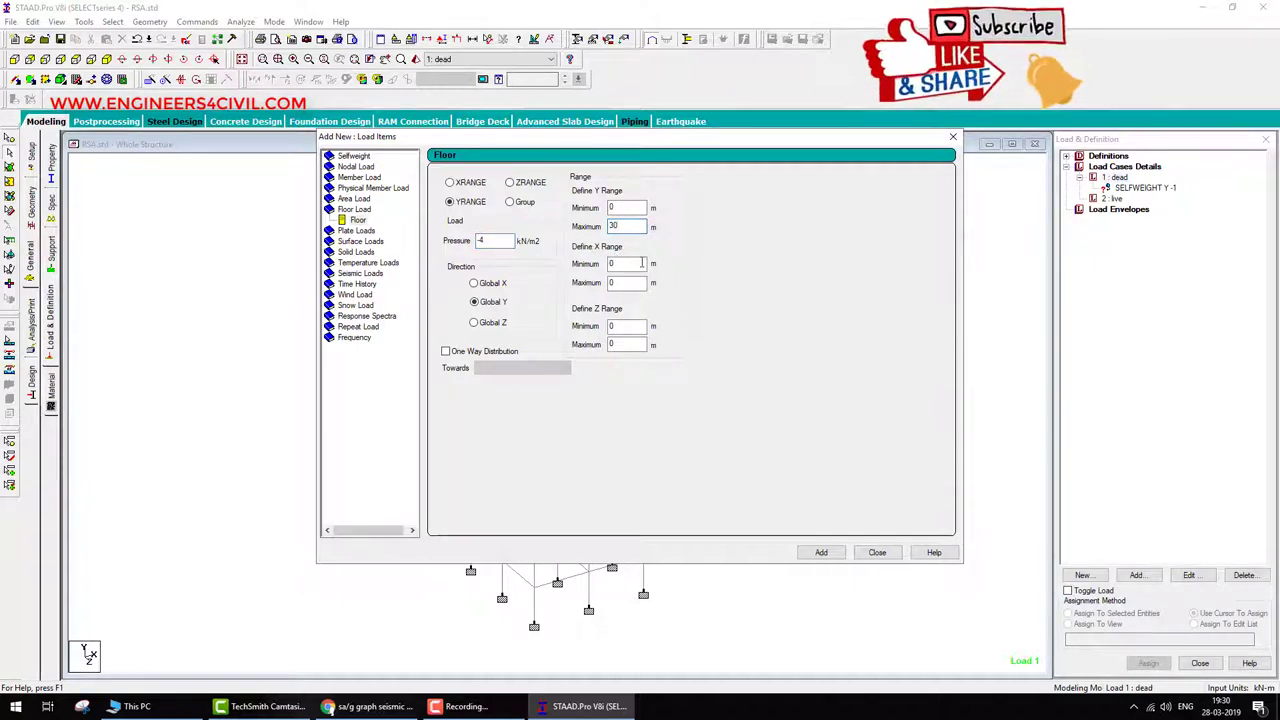
pyautogui.moveTo(756, 209)
pyautogui.mouseDown()
pyautogui.moveTo(770, 238)
pyautogui.moveTo(796, 214)
pyautogui.moveTo(847, 224)
pyautogui.moveTo(836, 248)
pyautogui.moveTo(828, 230)
pyautogui.moveTo(858, 240)
pyautogui.mouseUp()
pyautogui.moveTo(770, 284); pyautogui.dragTo(846, 300)
pyautogui.moveTo(862, 240)
pyautogui.mouseDown()
pyautogui.moveTo(892, 292)
pyautogui.moveTo(812, 306)
pyautogui.mouseUp()
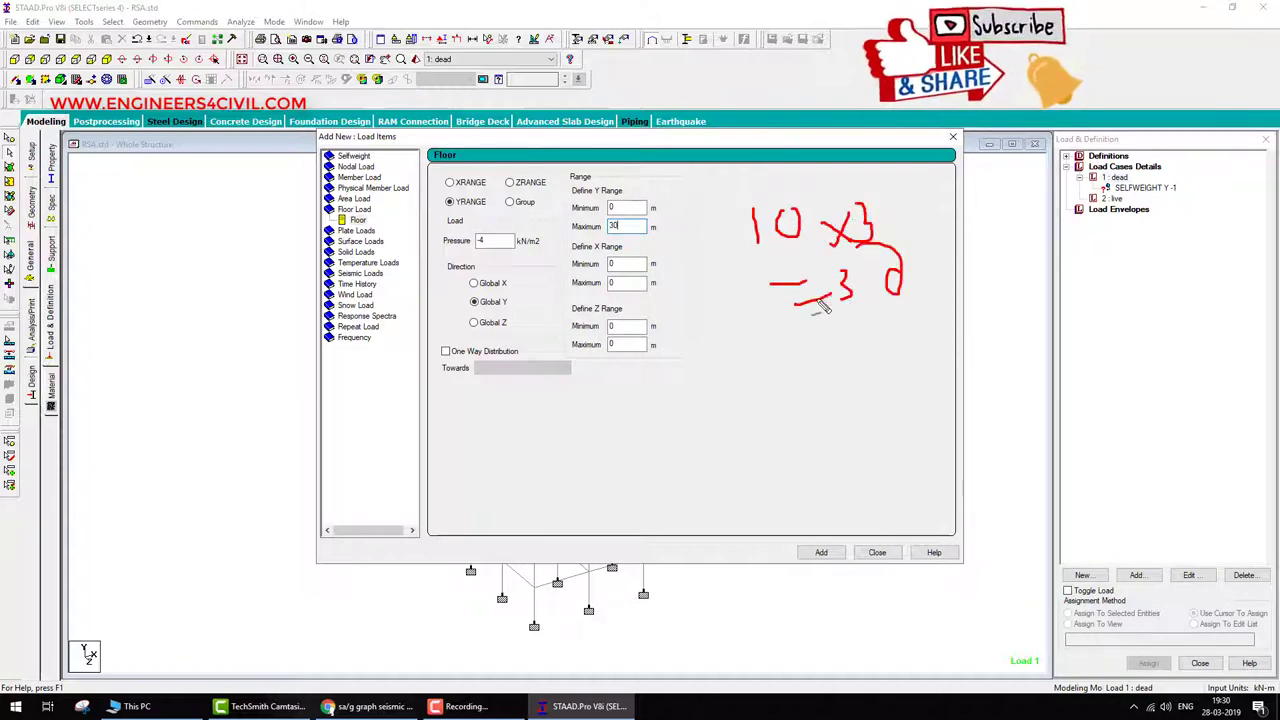
pyautogui.press('Escape')
pyautogui.click(821, 552)
pyautogui.click(877, 552)
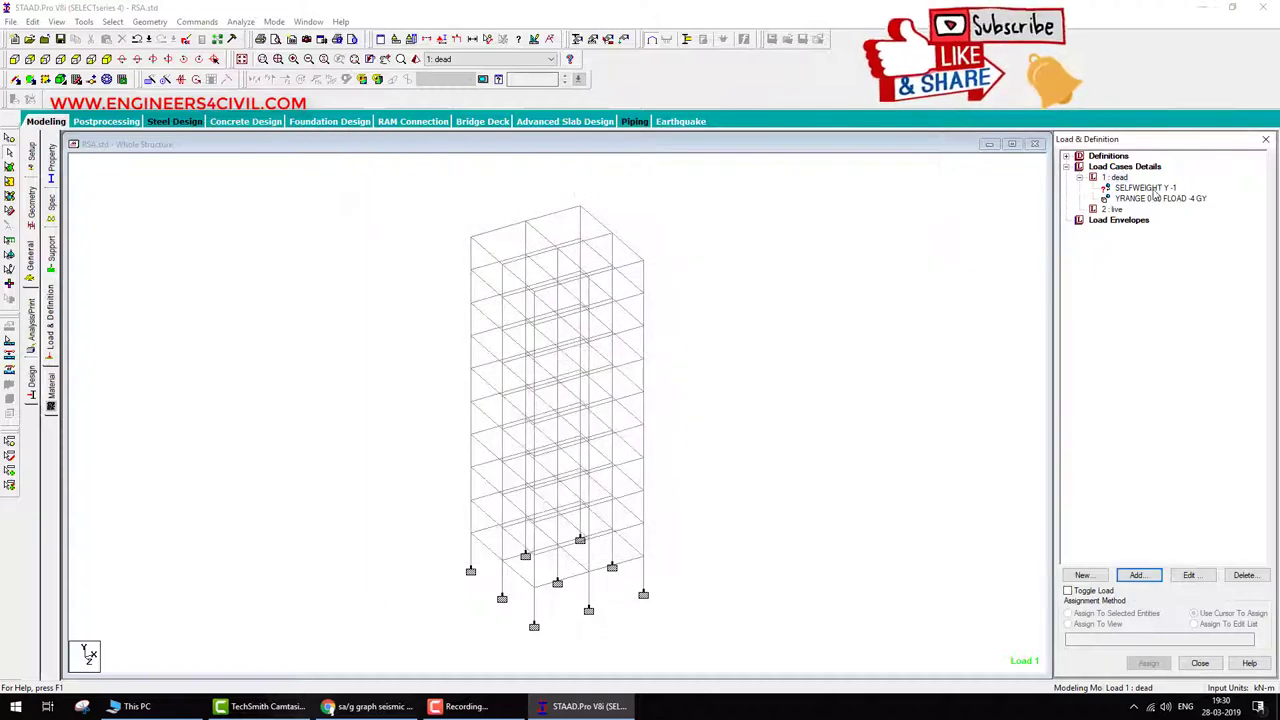
# Assign the YRANGE floor load to everything in view, then select the 2 : live case.
pyautogui.click(1160, 198)
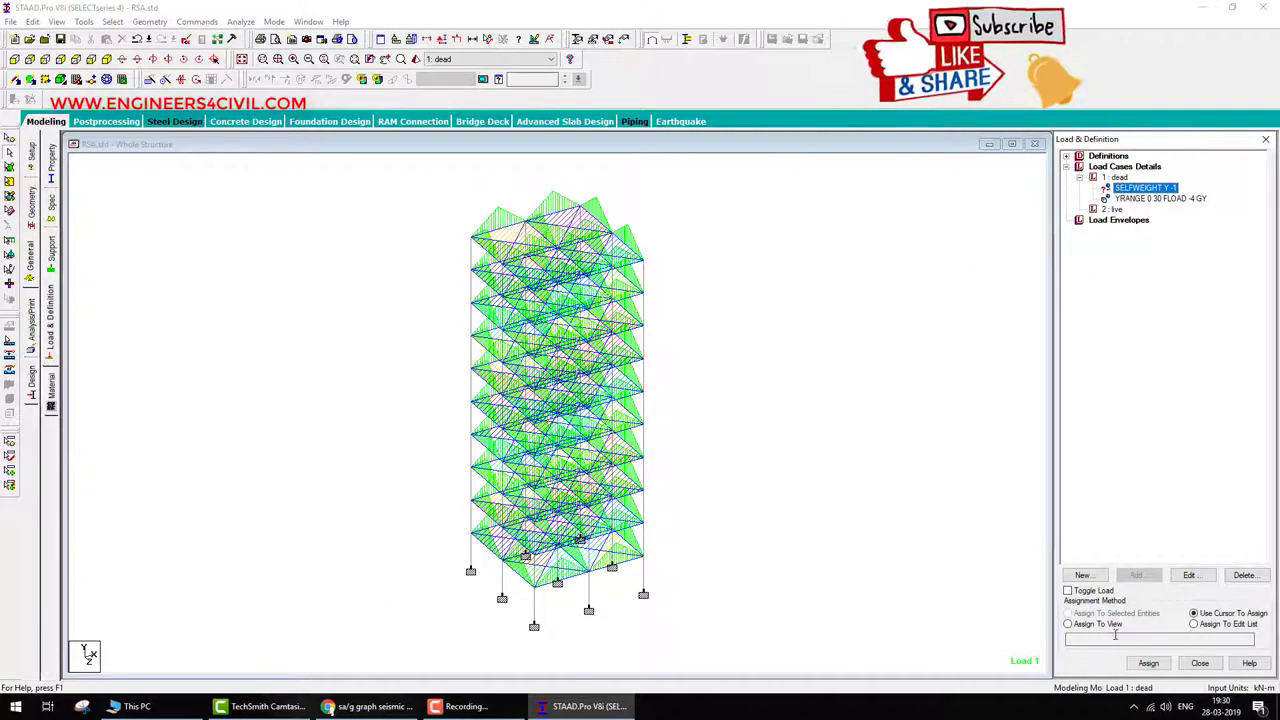
pyautogui.click(1068, 623)
pyautogui.click(1148, 663)
pyautogui.click(1185, 441)
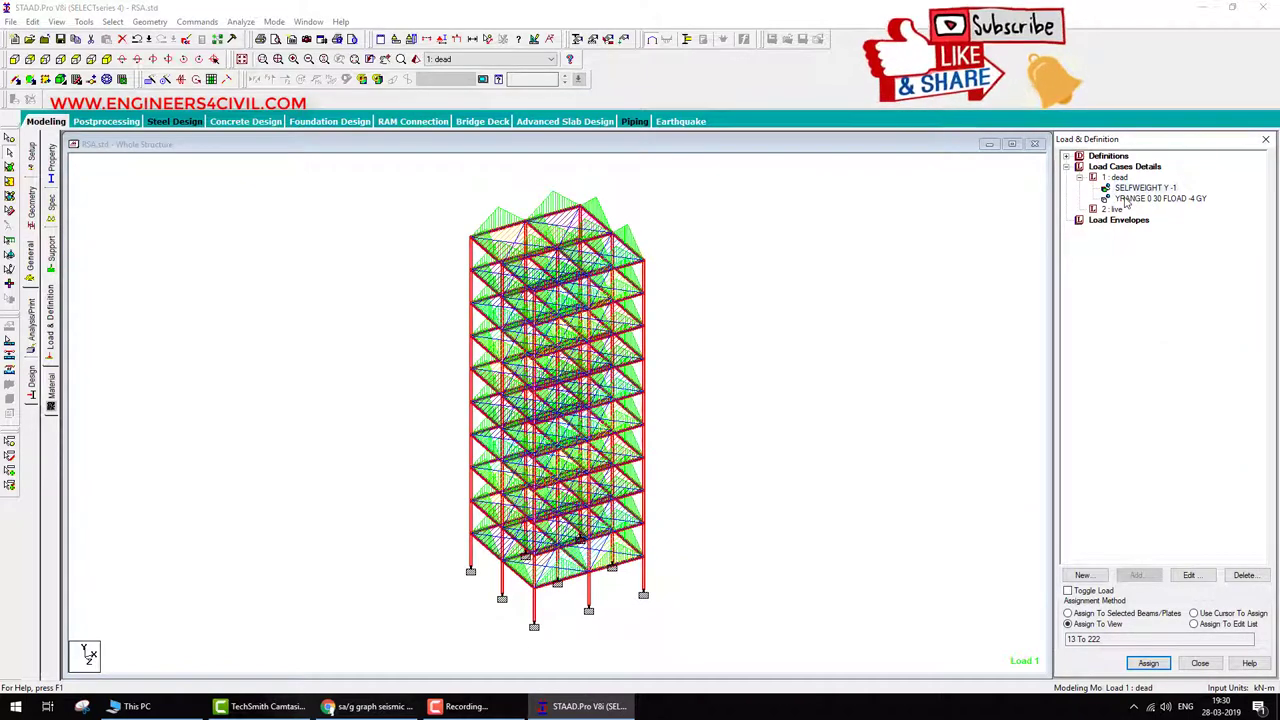
pyautogui.click(1034, 235)
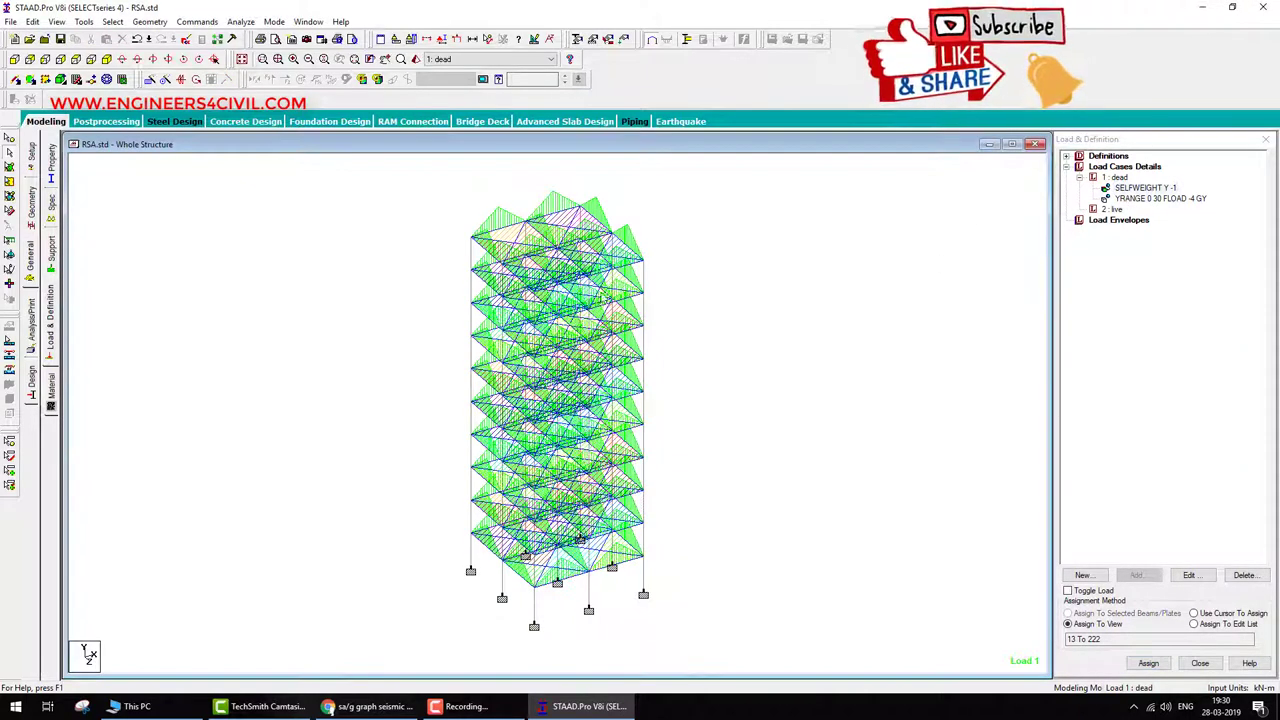
pyautogui.click(1112, 209)
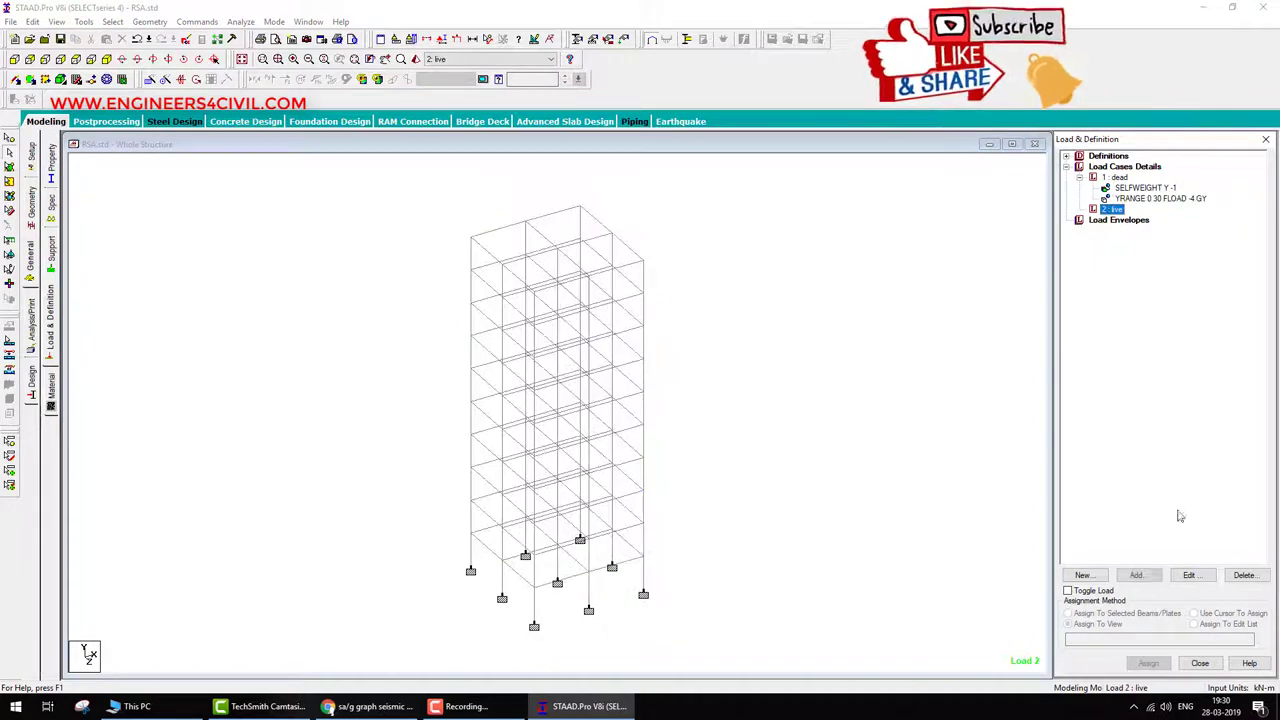
# Give the live case a -3.5 kN/m2 floor load with Y maximum 30, then go to Analysis/Print commands.
pyautogui.click(1137, 575)
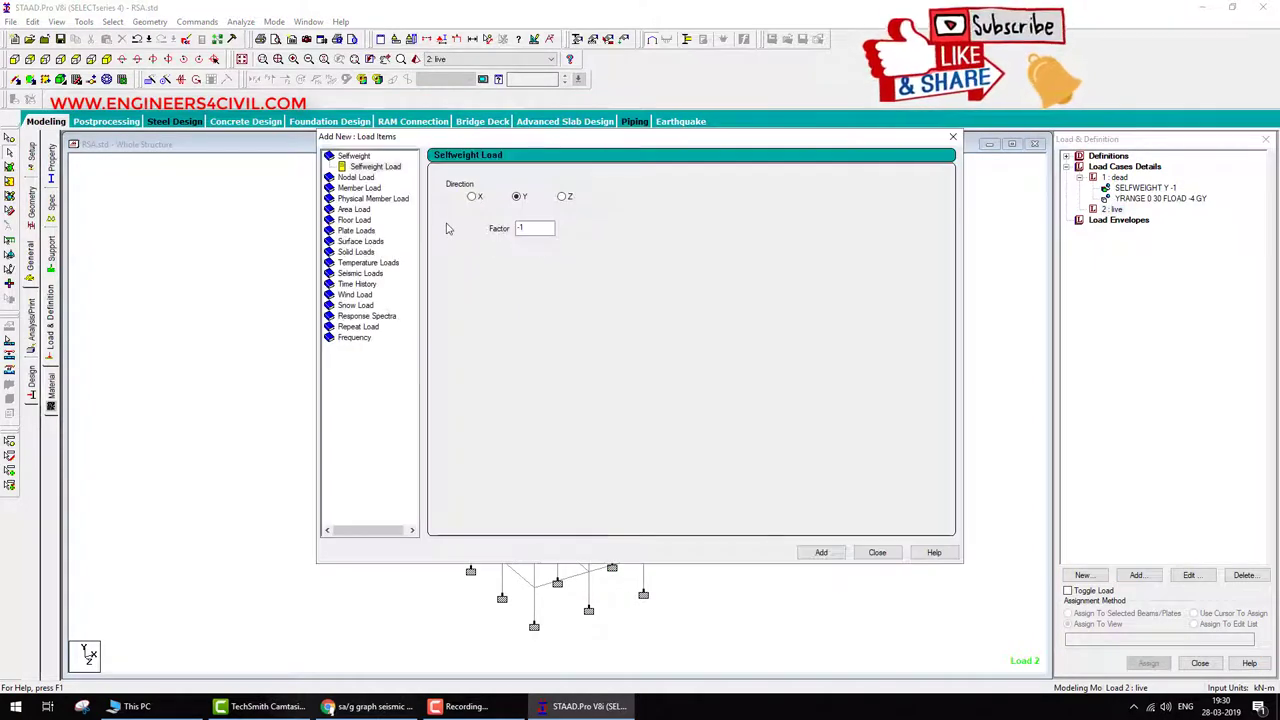
pyautogui.click(358, 220)
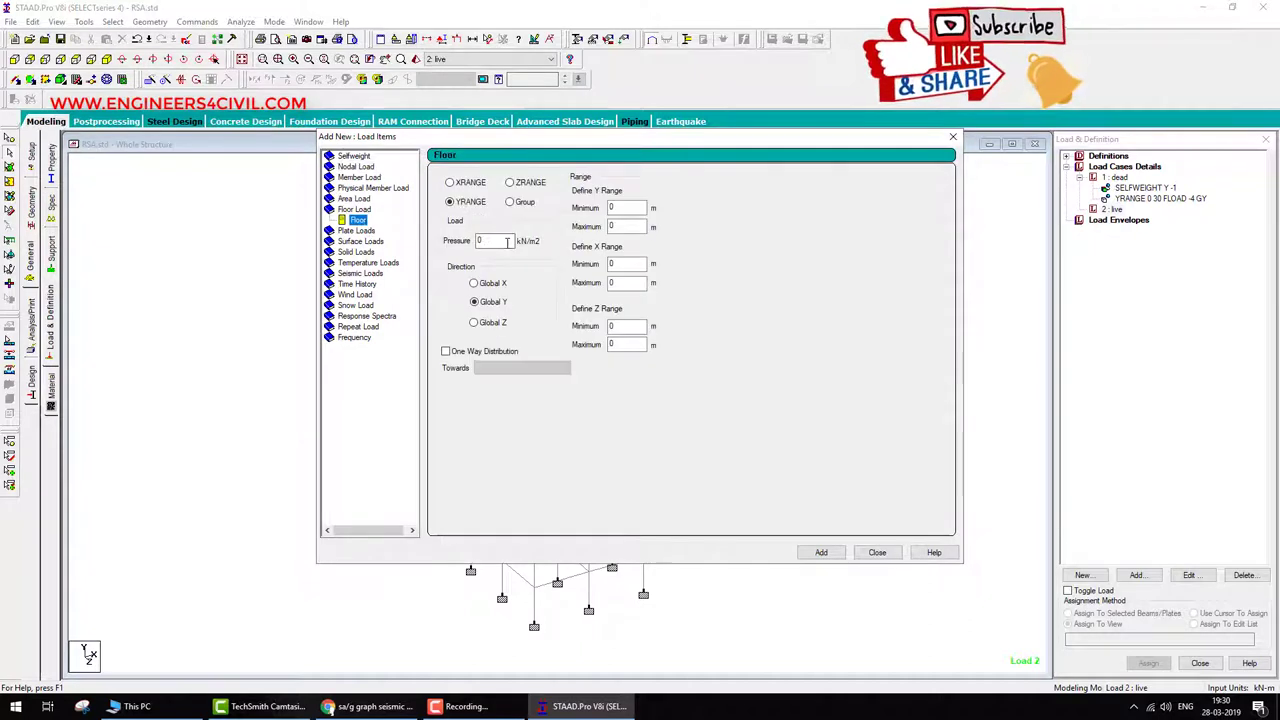
pyautogui.write('-3.5')
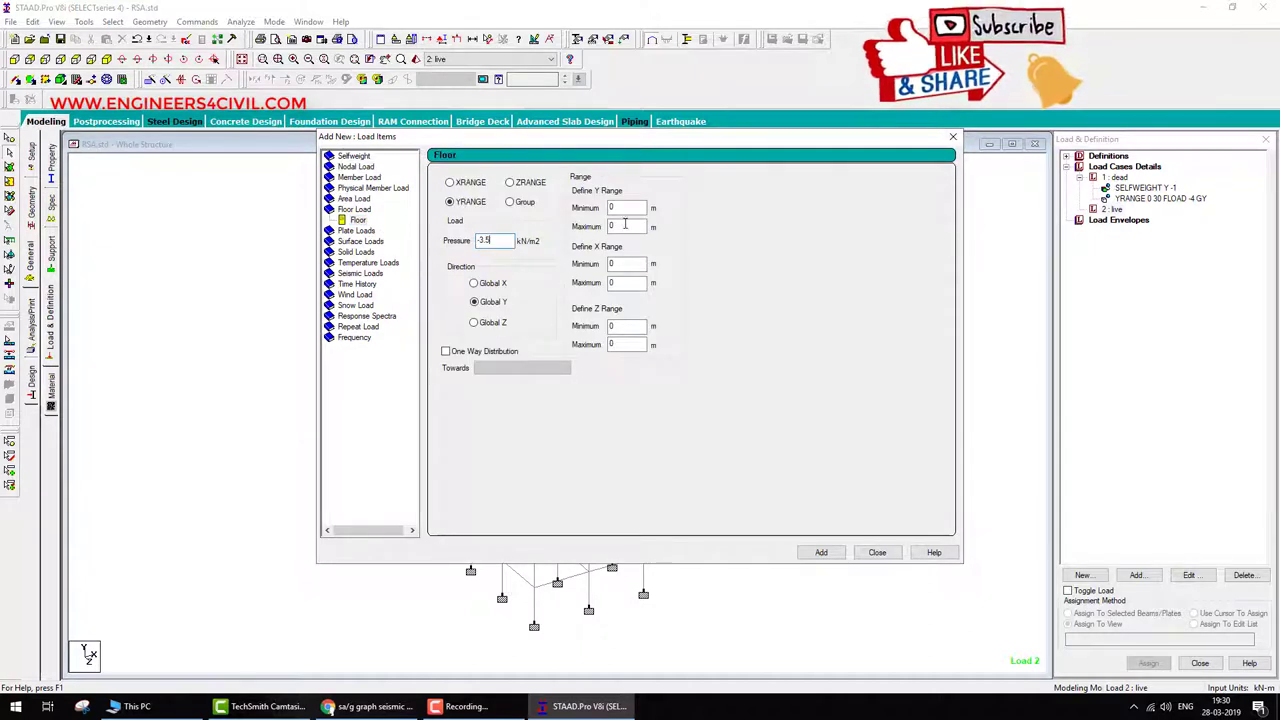
pyautogui.write('30')
pyautogui.click(821, 552)
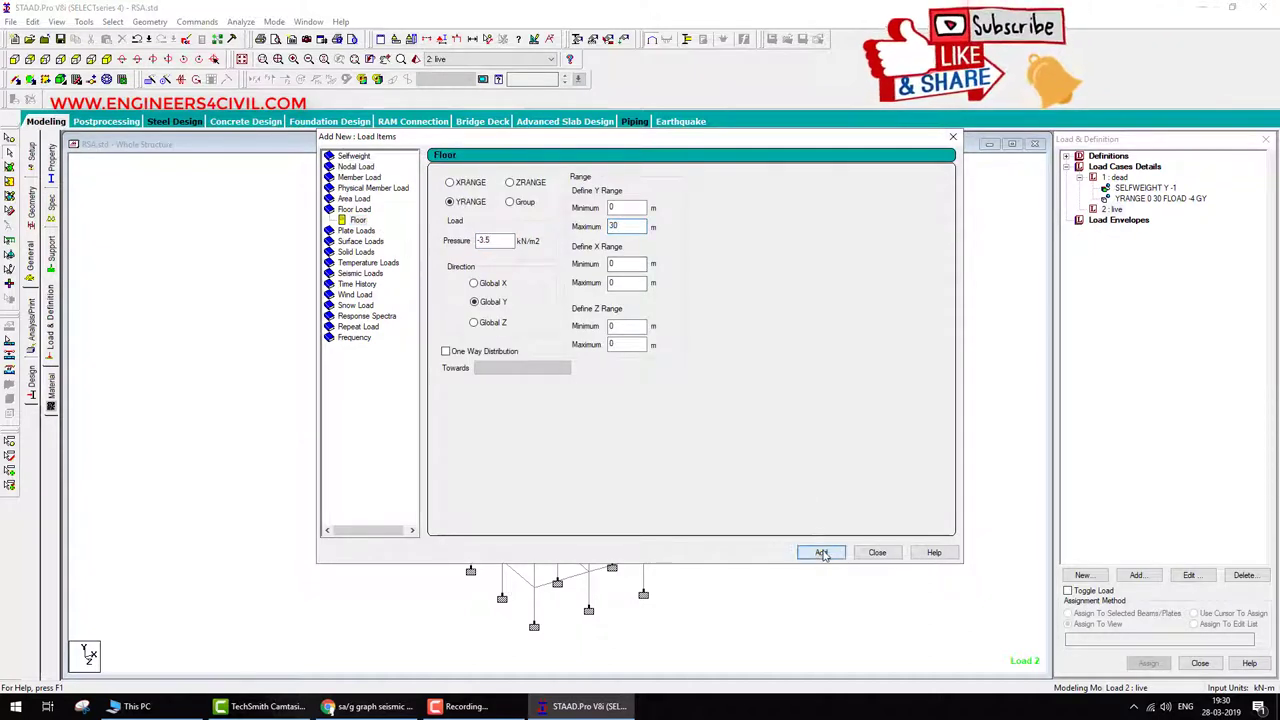
pyautogui.click(874, 290)
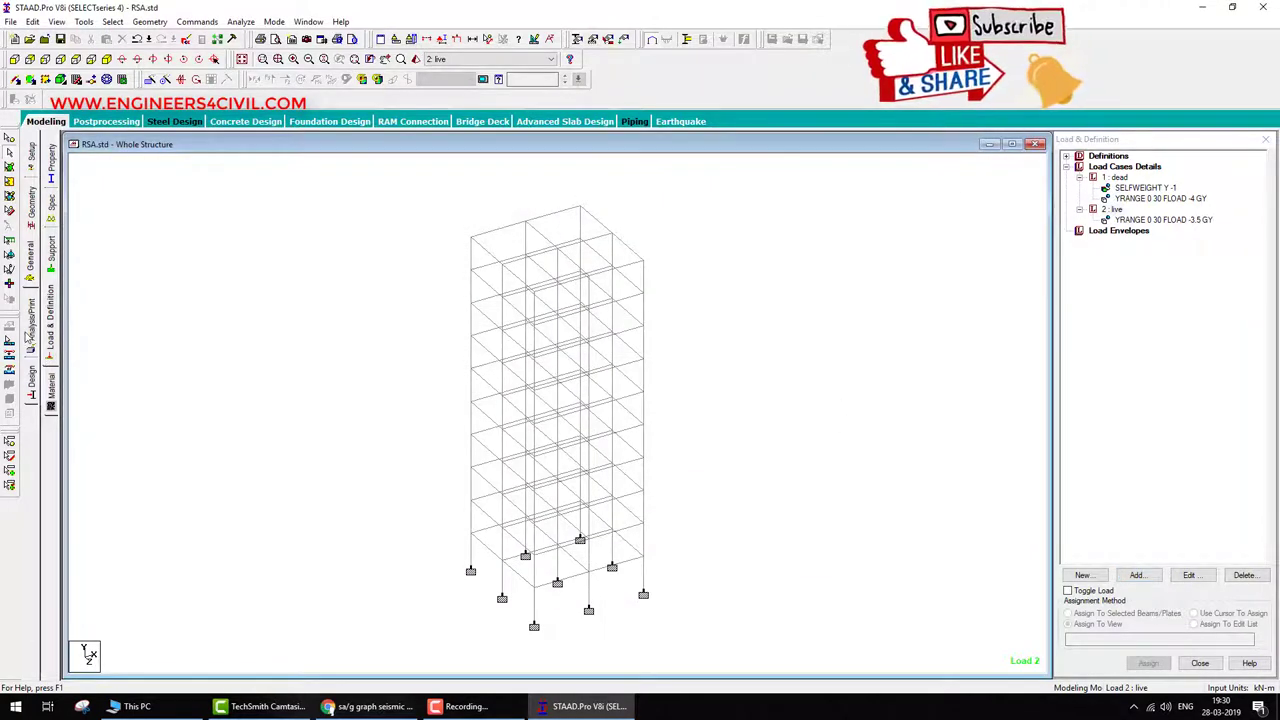
pyautogui.click(30, 335)
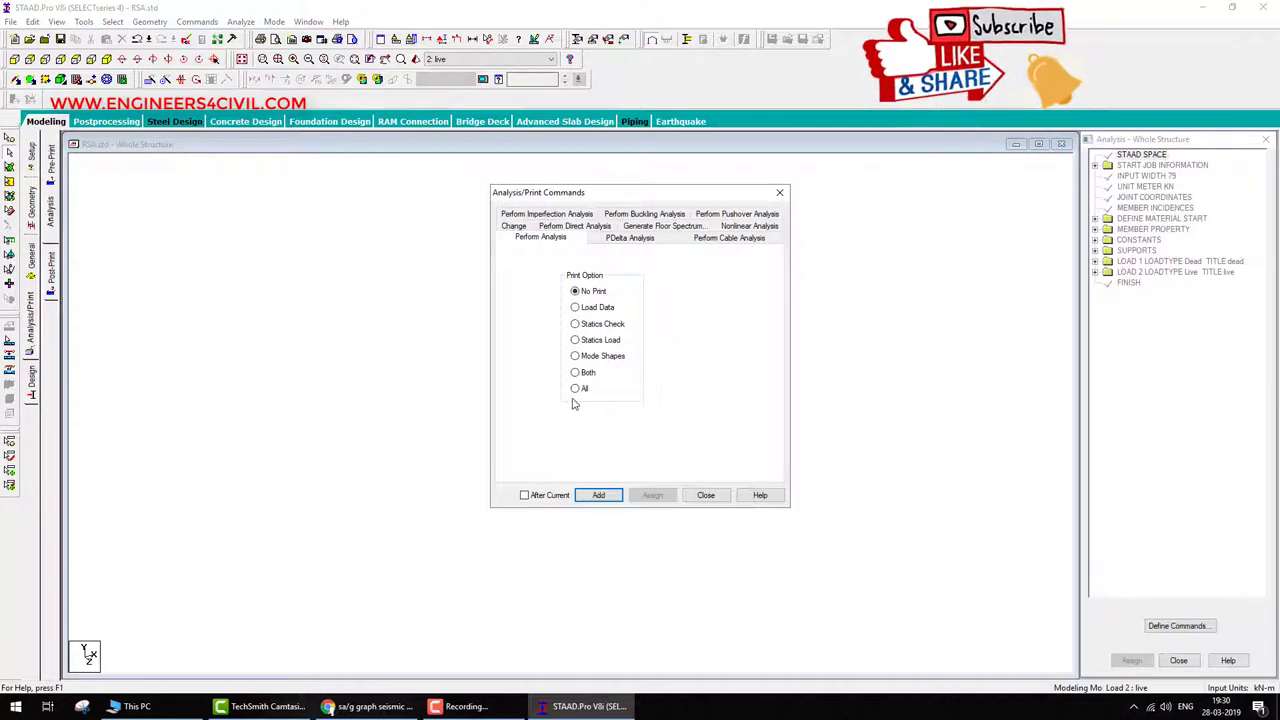
# Add a PERFORM ANALYSIS PRINT ALL command, save the model and run the analysis to completion.
pyautogui.click(598, 495)
pyautogui.click(705, 495)
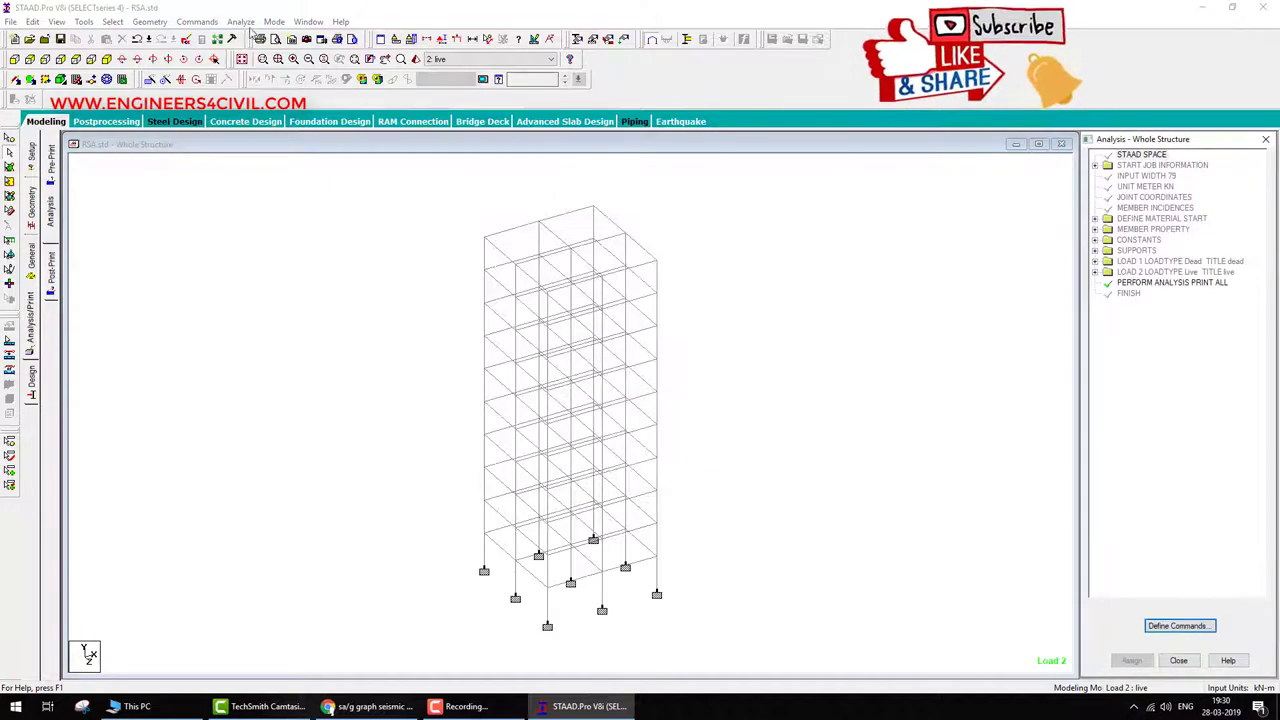
pyautogui.click(240, 21)
pyautogui.click(258, 34)
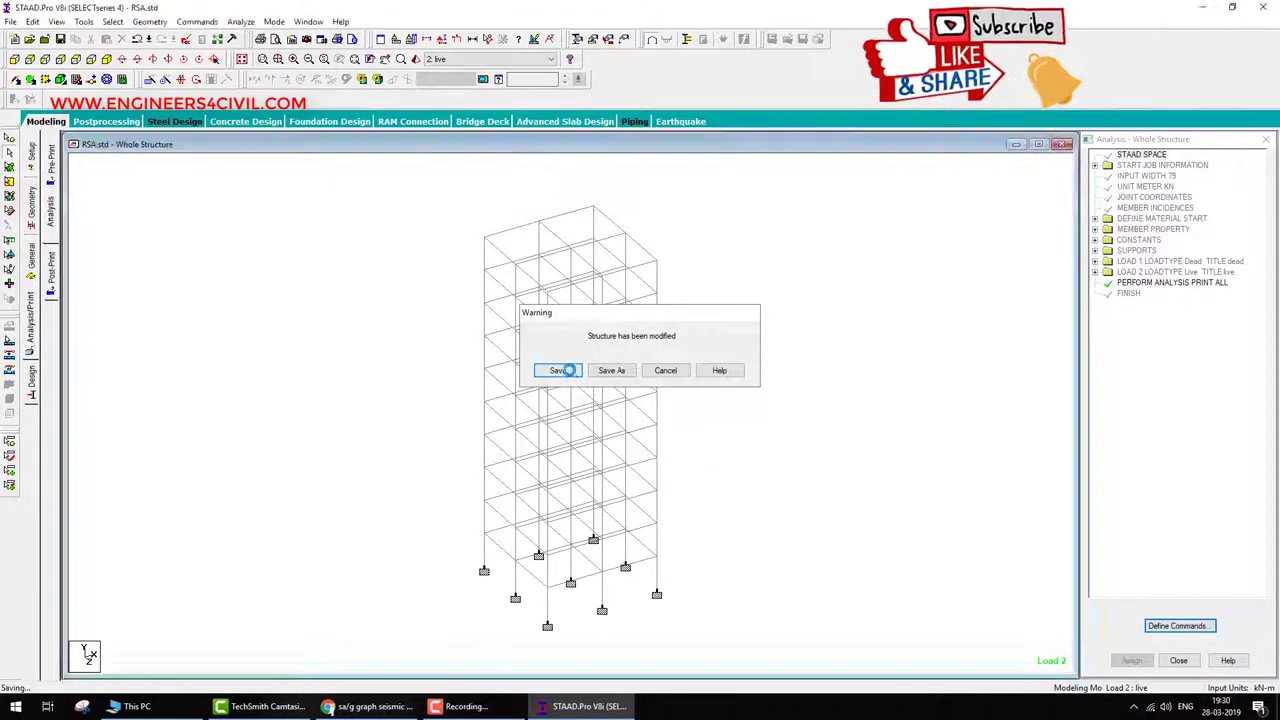
pyautogui.click(562, 370)
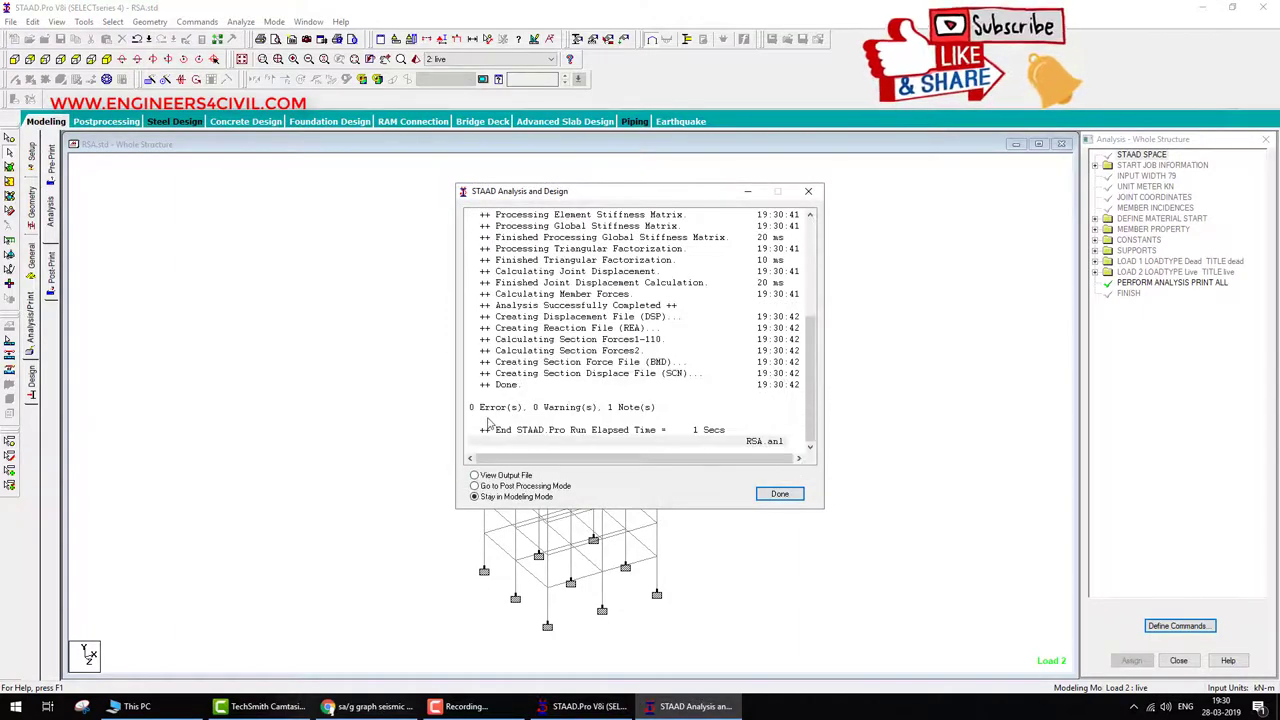
pyautogui.click(779, 494)
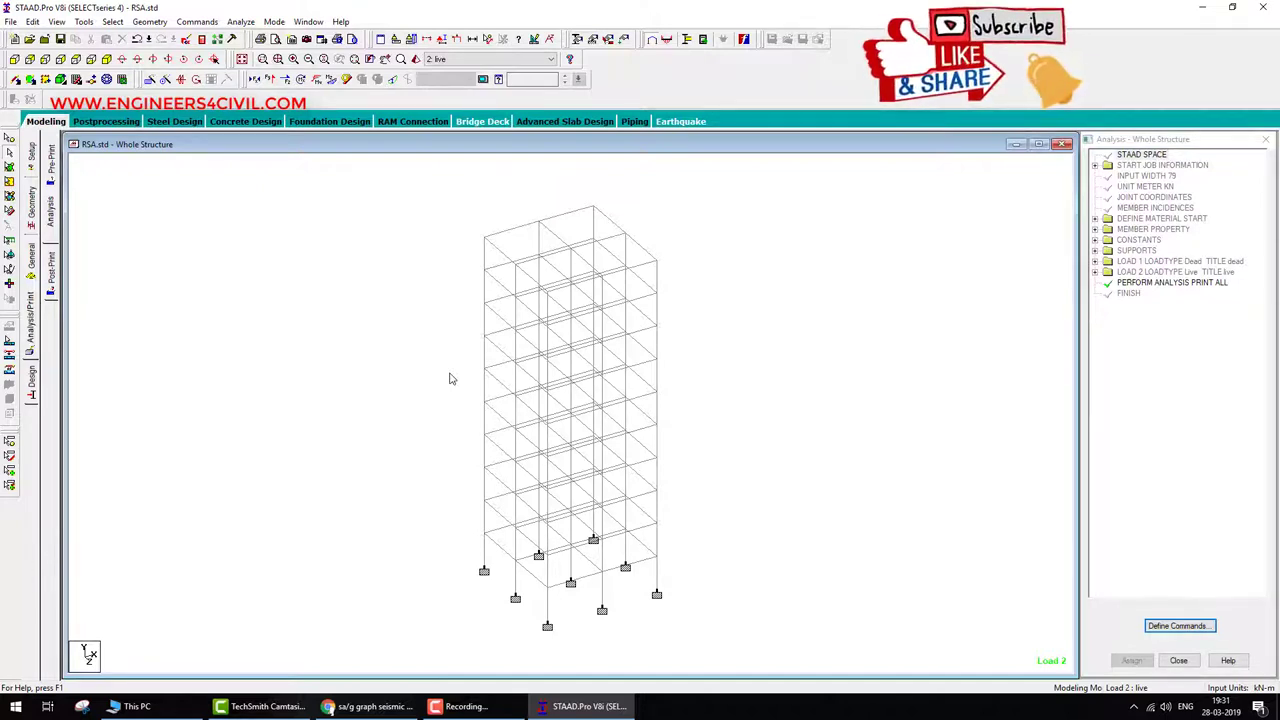
pyautogui.click(30, 79)
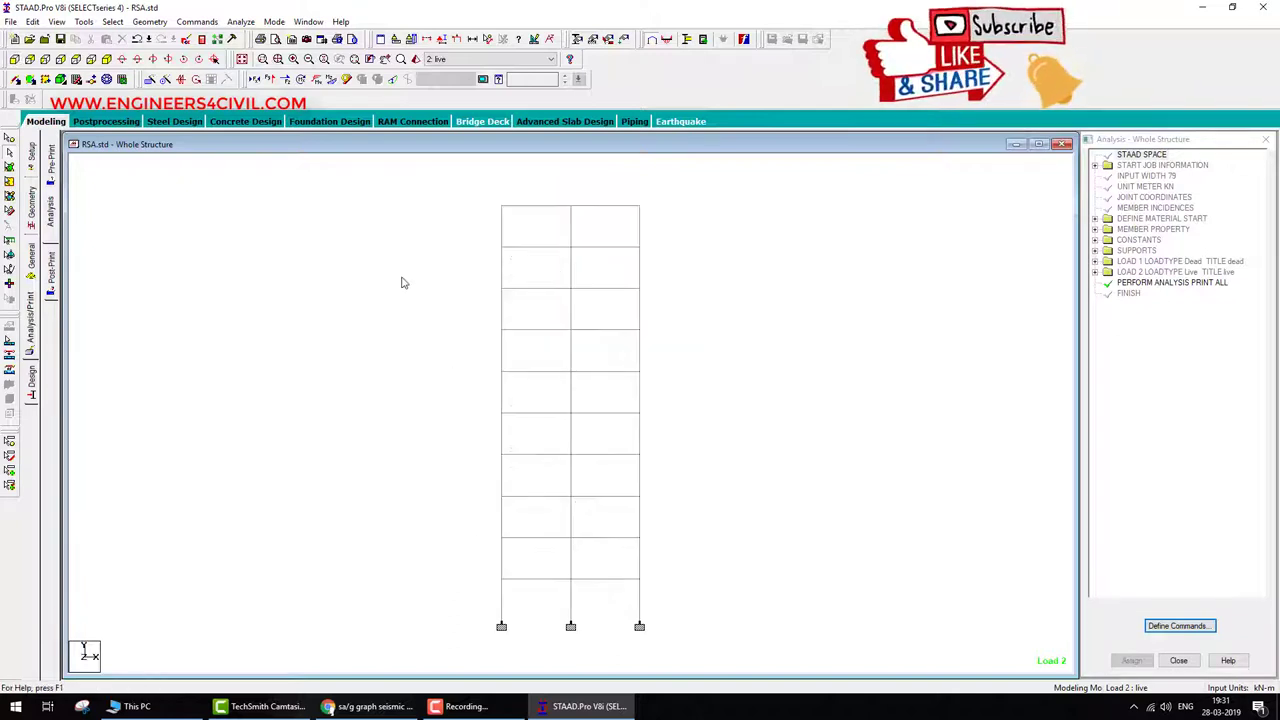
pyautogui.moveTo(335, 208)
pyautogui.mouseDown()
pyautogui.moveTo(490, 208)
pyautogui.moveTo(470, 217)
pyautogui.mouseUp()
pyautogui.moveTo(389, 250)
pyautogui.mouseDown()
pyautogui.moveTo(492, 236)
pyautogui.moveTo(480, 257)
pyautogui.mouseUp()
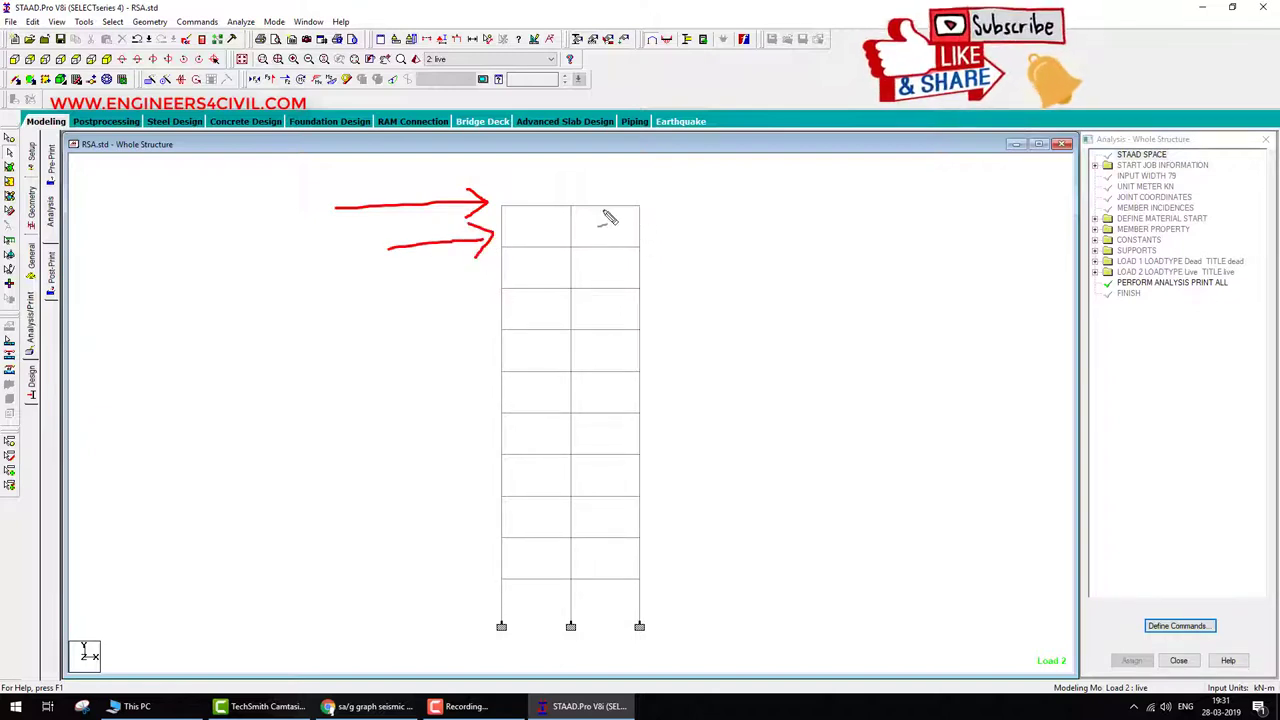
pyautogui.moveTo(580, 206)
pyautogui.mouseDown()
pyautogui.moveTo(541, 238)
pyautogui.moveTo(487, 323)
pyautogui.moveTo(484, 395)
pyautogui.moveTo(601, 530)
pyautogui.moveTo(640, 614)
pyautogui.mouseUp()
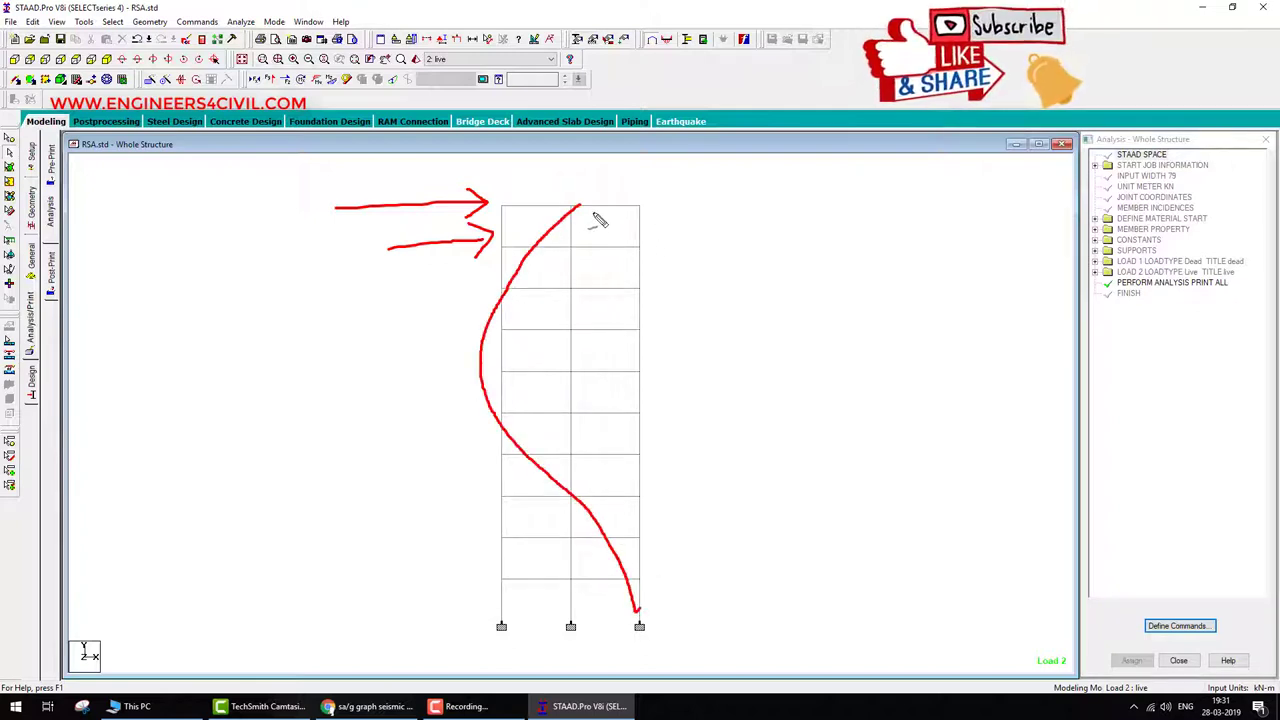
pyautogui.moveTo(580, 205)
pyautogui.mouseDown()
pyautogui.moveTo(668, 263)
pyautogui.moveTo(596, 358)
pyautogui.moveTo(591, 387)
pyautogui.moveTo(626, 446)
pyautogui.mouseUp()
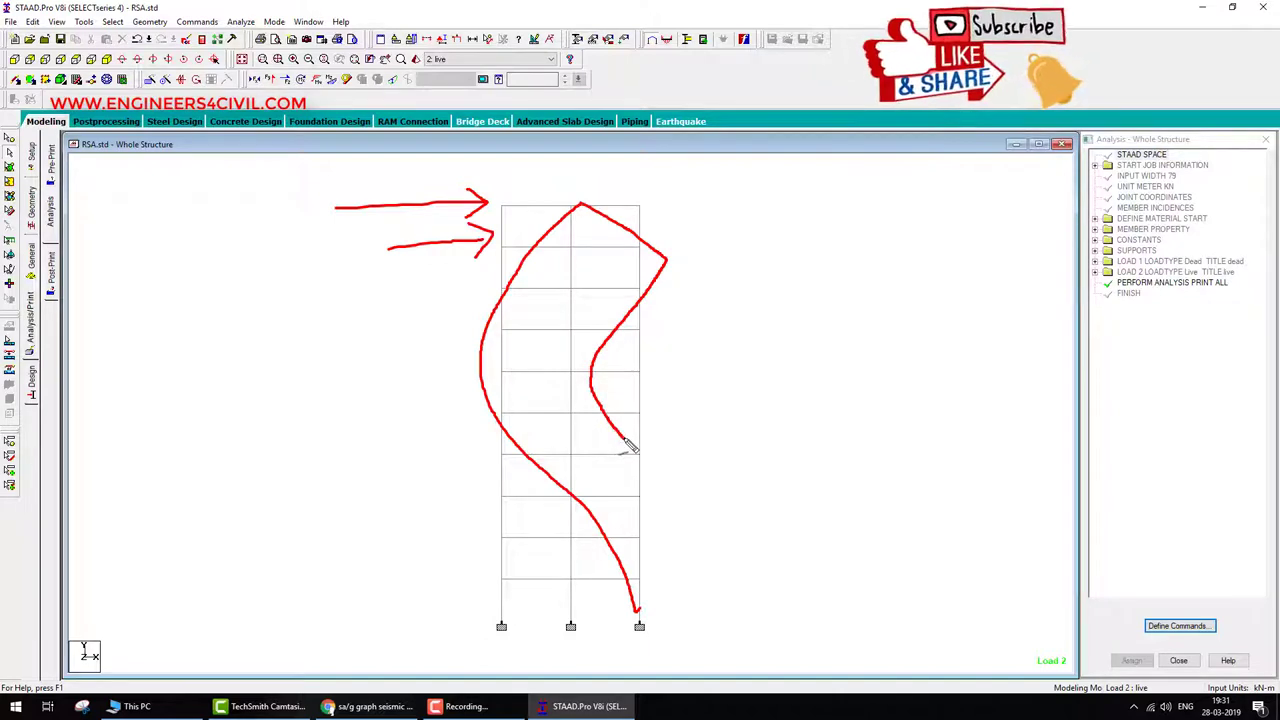
pyautogui.press('Escape')
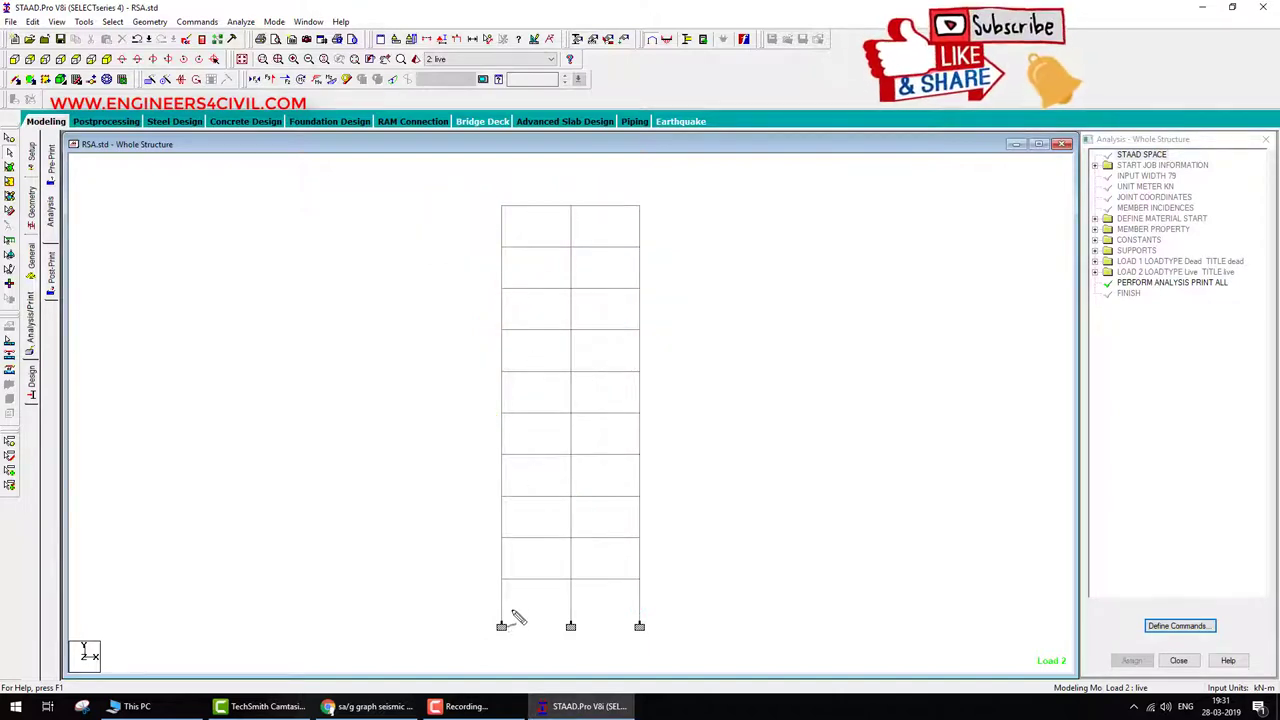
pyautogui.moveTo(500, 623)
pyautogui.mouseDown()
pyautogui.moveTo(490, 514)
pyautogui.moveTo(535, 469)
pyautogui.moveTo(645, 405)
pyautogui.moveTo(671, 345)
pyautogui.moveTo(667, 294)
pyautogui.moveTo(583, 212)
pyautogui.moveTo(667, 169)
pyautogui.moveTo(712, 199)
pyautogui.moveTo(754, 306)
pyautogui.moveTo(753, 394)
pyautogui.moveTo(703, 479)
pyautogui.moveTo(637, 512)
pyautogui.moveTo(610, 618)
pyautogui.mouseUp()
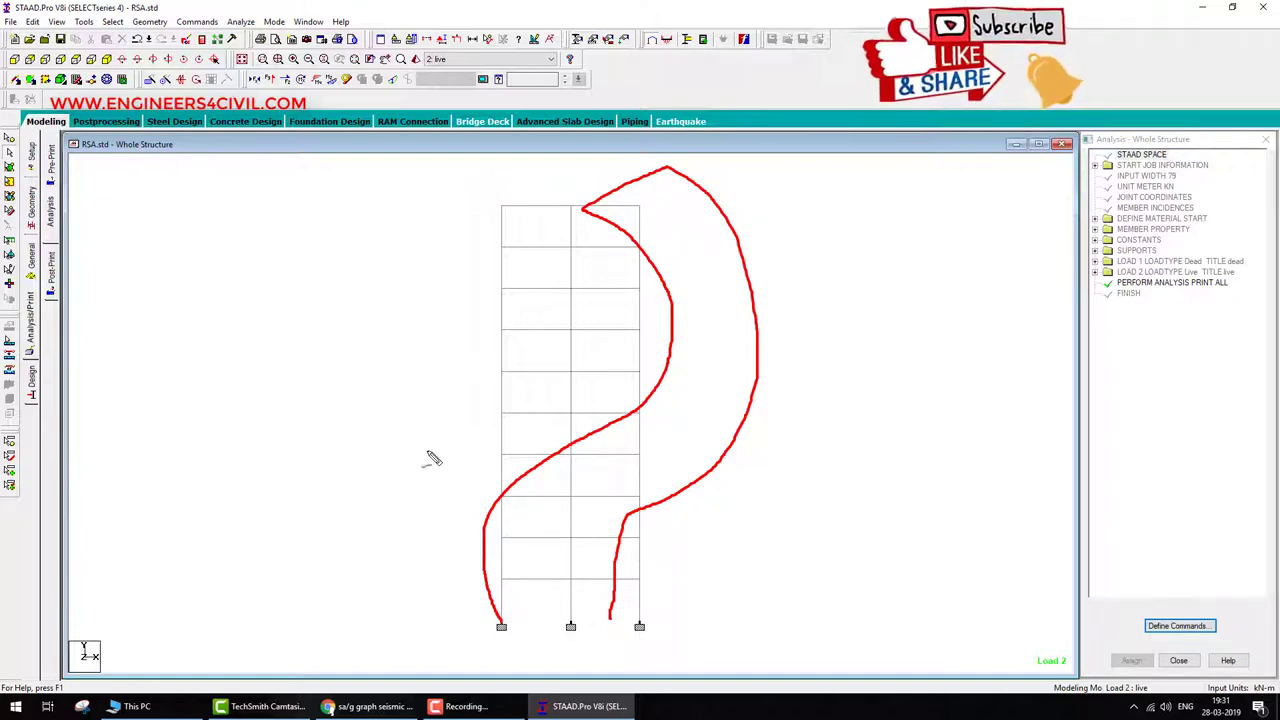
pyautogui.moveTo(141, 268); pyautogui.dragTo(145, 333)
pyautogui.moveTo(155, 282)
pyautogui.mouseDown()
pyautogui.moveTo(163, 290)
pyautogui.moveTo(200, 252)
pyautogui.moveTo(222, 337)
pyautogui.mouseUp()
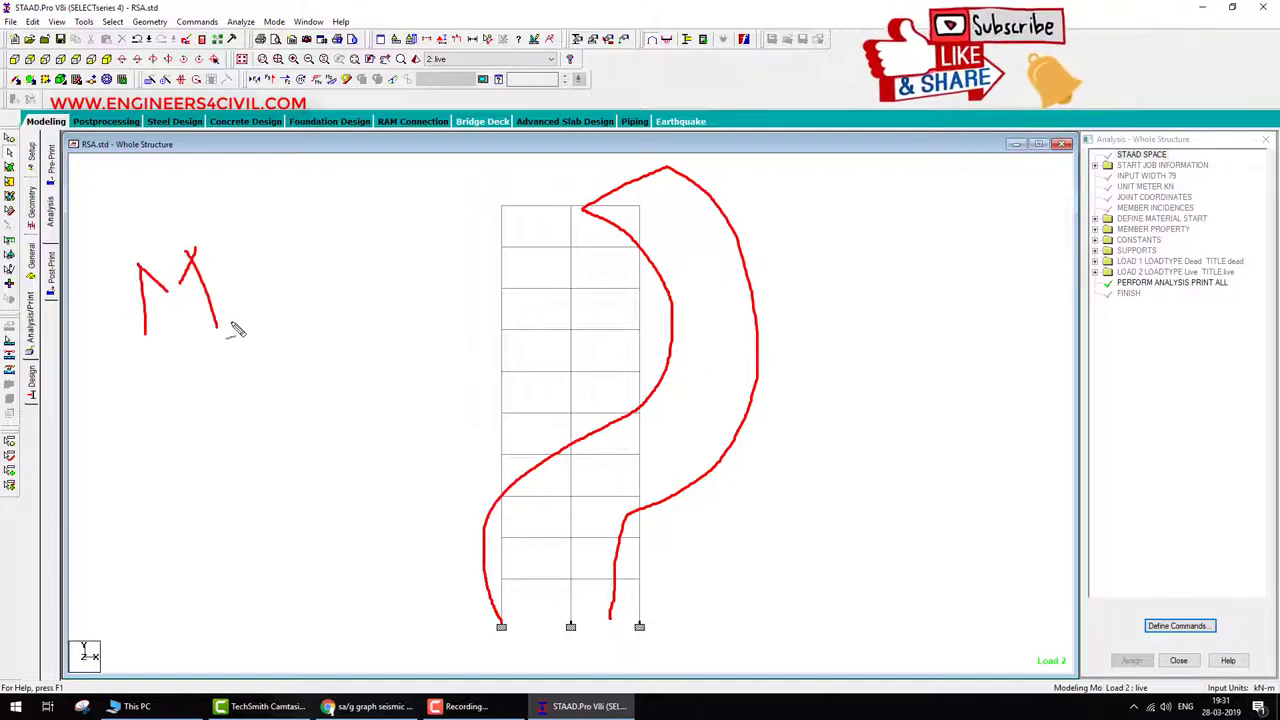
pyautogui.moveTo(240, 285)
pyautogui.mouseDown()
pyautogui.moveTo(272, 314)
pyautogui.moveTo(274, 214)
pyautogui.moveTo(337, 280)
pyautogui.mouseUp()
pyautogui.moveTo(224, 400)
pyautogui.mouseDown()
pyautogui.moveTo(229, 478)
pyautogui.moveTo(216, 472)
pyautogui.mouseUp()
pyautogui.moveTo(235, 372)
pyautogui.mouseDown()
pyautogui.moveTo(277, 451)
pyautogui.moveTo(311, 451)
pyautogui.moveTo(396, 388)
pyautogui.moveTo(428, 411)
pyautogui.mouseUp()
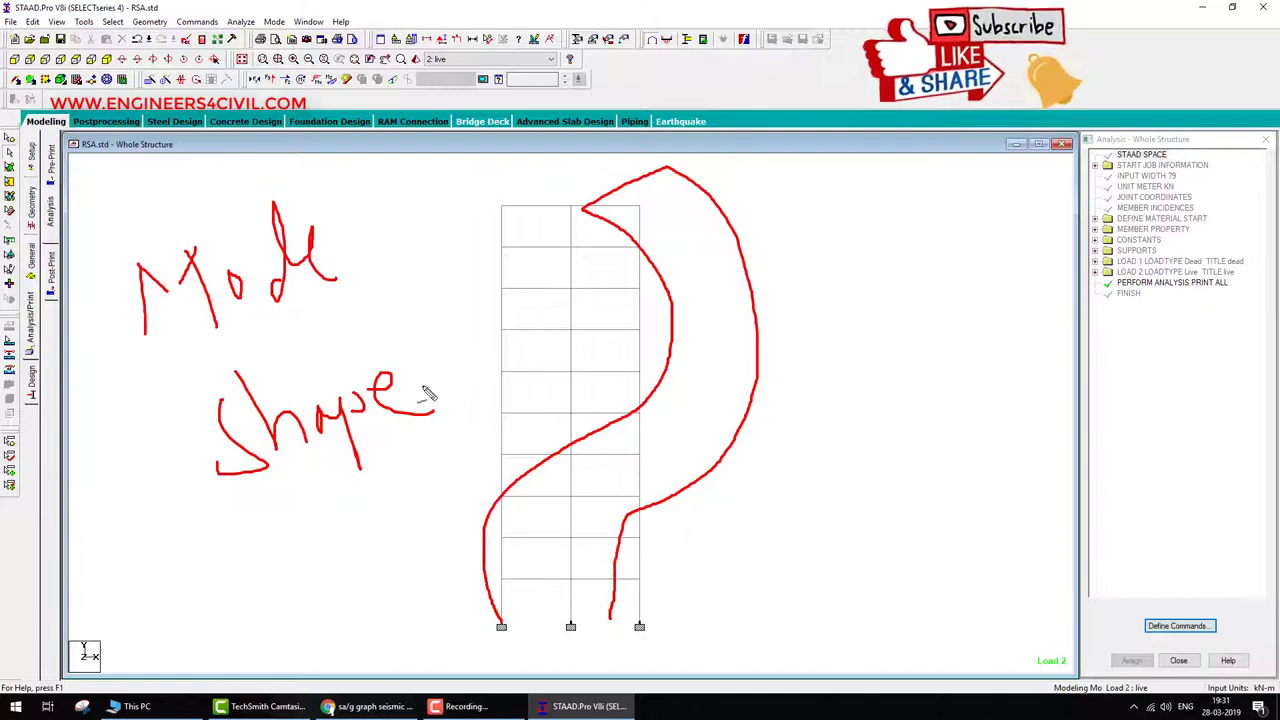
pyautogui.moveTo(370, 202); pyautogui.dragTo(478, 208)
pyautogui.moveTo(460, 193)
pyautogui.mouseDown()
pyautogui.moveTo(478, 208)
pyautogui.moveTo(440, 242)
pyautogui.mouseUp()
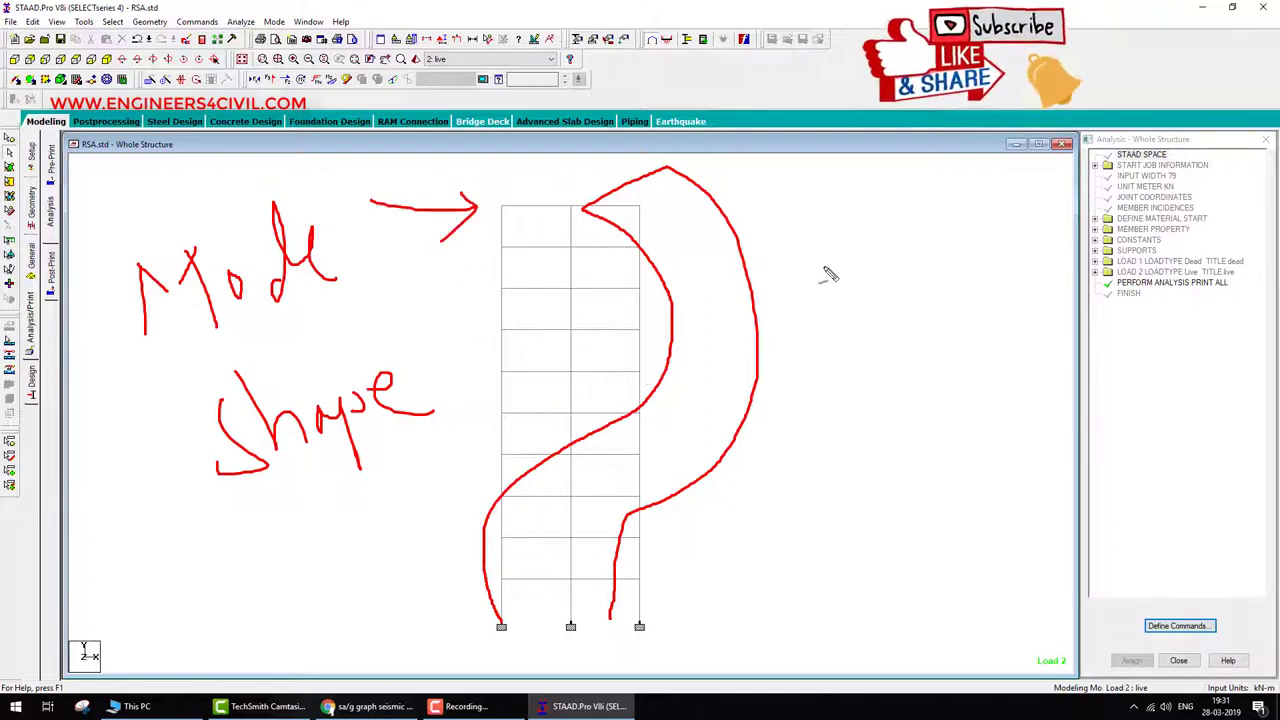
pyautogui.moveTo(787, 243)
pyautogui.mouseDown()
pyautogui.moveTo(881, 230)
pyautogui.moveTo(828, 332)
pyautogui.mouseUp()
pyautogui.moveTo(857, 278)
pyautogui.mouseDown()
pyautogui.moveTo(878, 328)
pyautogui.moveTo(887, 300)
pyautogui.moveTo(905, 315)
pyautogui.moveTo(936, 289)
pyautogui.moveTo(921, 283)
pyautogui.moveTo(951, 288)
pyautogui.mouseUp()
pyautogui.moveTo(847, 356)
pyautogui.mouseDown()
pyautogui.moveTo(860, 441)
pyautogui.moveTo(863, 392)
pyautogui.moveTo(946, 409)
pyautogui.moveTo(1014, 369)
pyautogui.moveTo(944, 194)
pyautogui.moveTo(1117, 351)
pyautogui.moveTo(810, 175)
pyautogui.mouseUp()
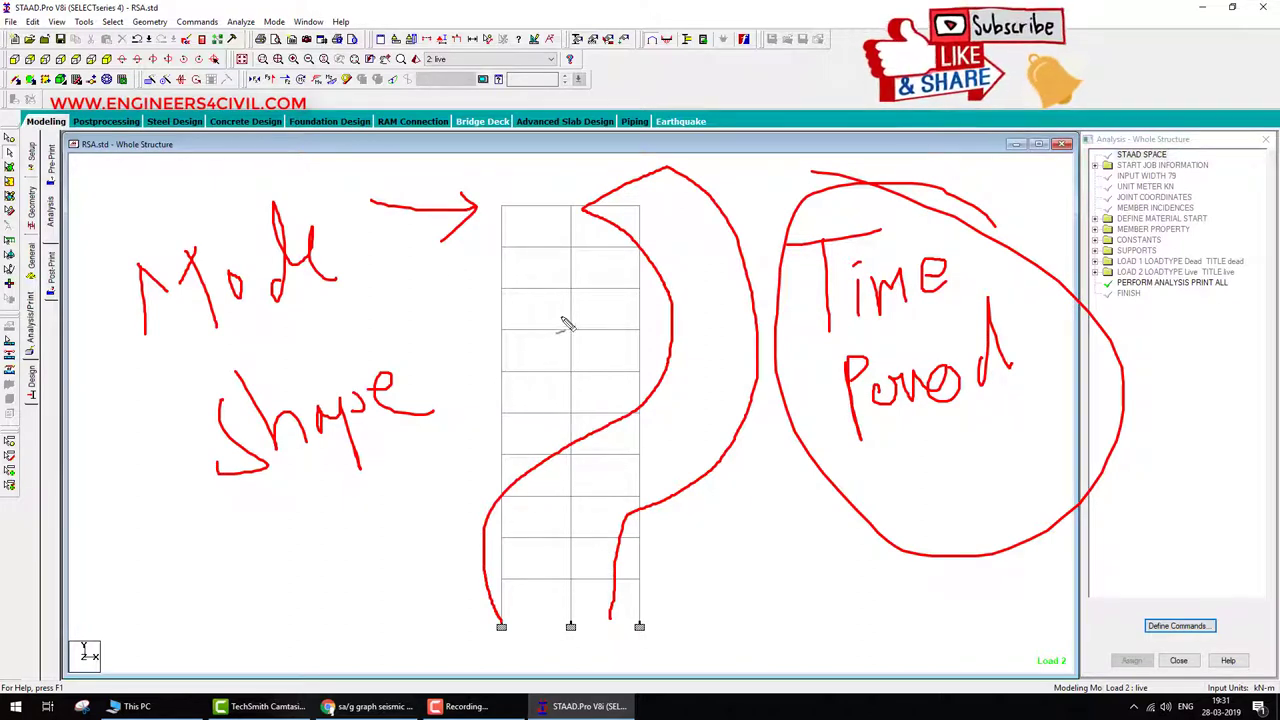
pyautogui.moveTo(148, 358); pyautogui.dragTo(540, 252)
pyautogui.moveTo(302, 533)
pyautogui.mouseDown()
pyautogui.moveTo(845, 370)
pyautogui.moveTo(1005, 285)
pyautogui.mouseUp()
pyautogui.moveTo(866, 518); pyautogui.dragTo(1120, 465)
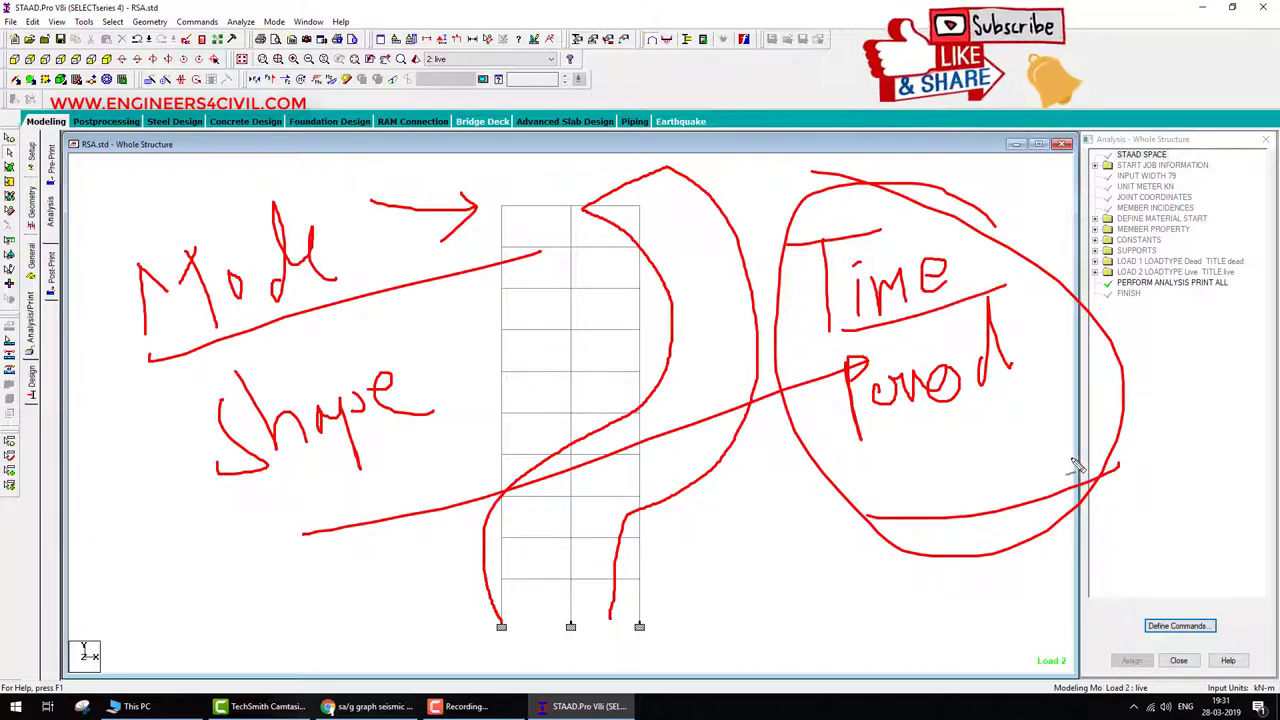
pyautogui.press('Escape')
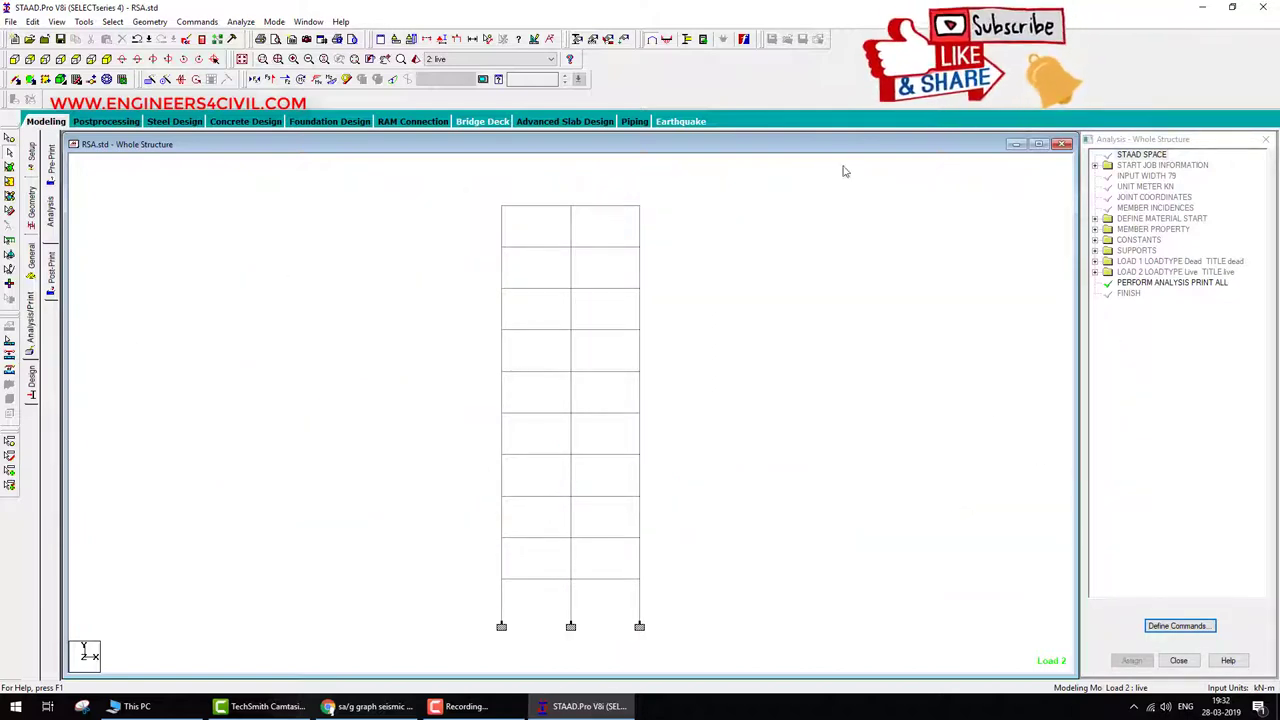
# Under Load & Definition > Seismic Definitions, add an IS 1893 - 2002/2005 definition and open its generator.
pyautogui.click(31, 268)
pyautogui.click(50, 330)
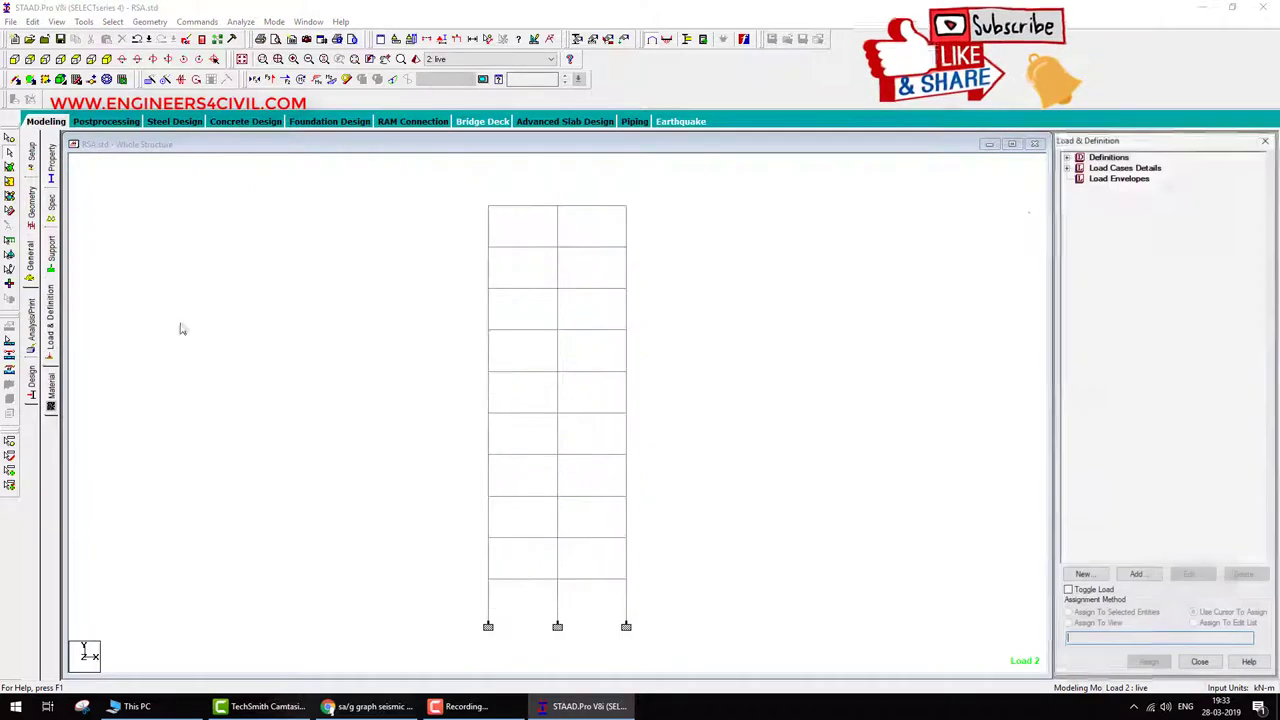
pyautogui.click(1067, 158)
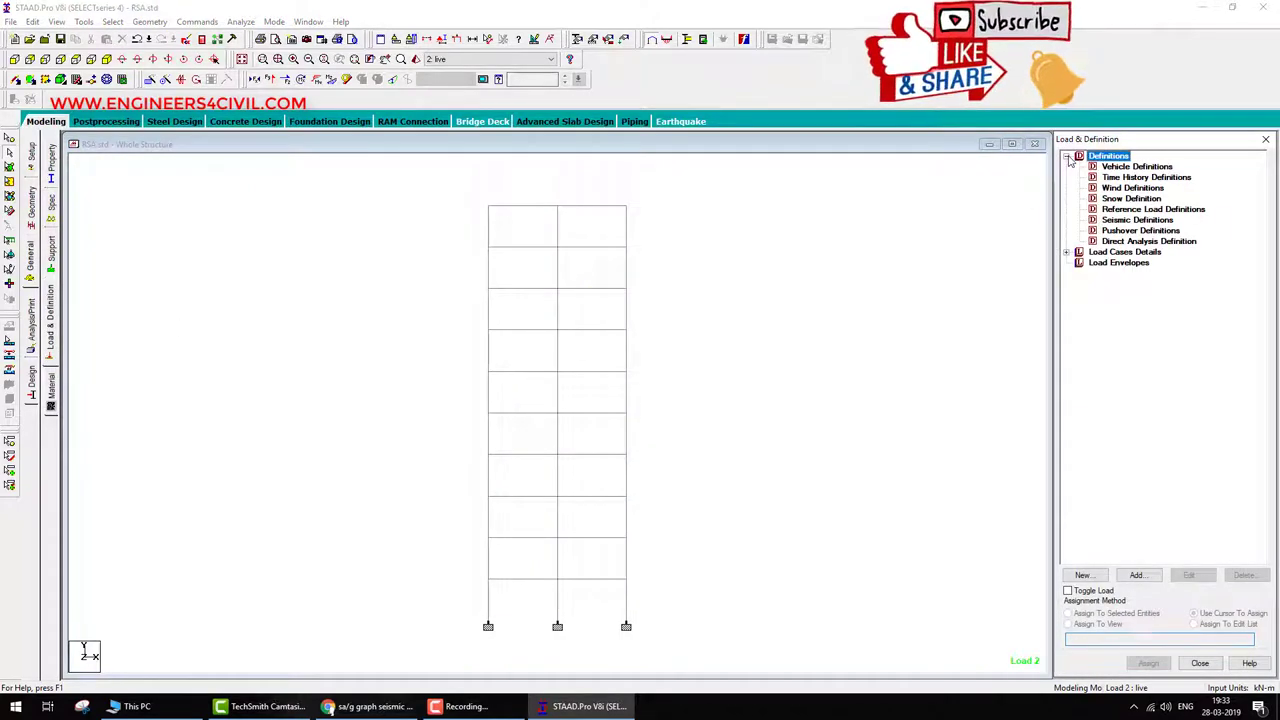
pyautogui.click(1108, 220)
pyautogui.click(1138, 576)
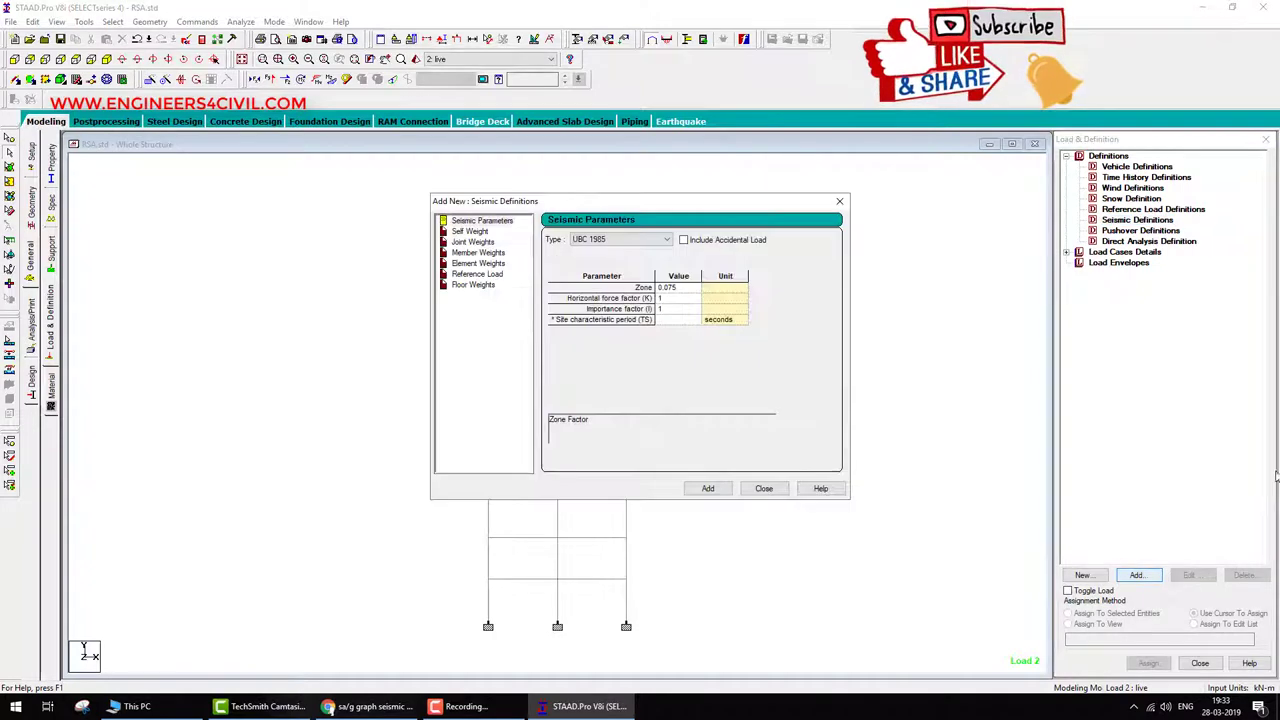
pyautogui.click(642, 240)
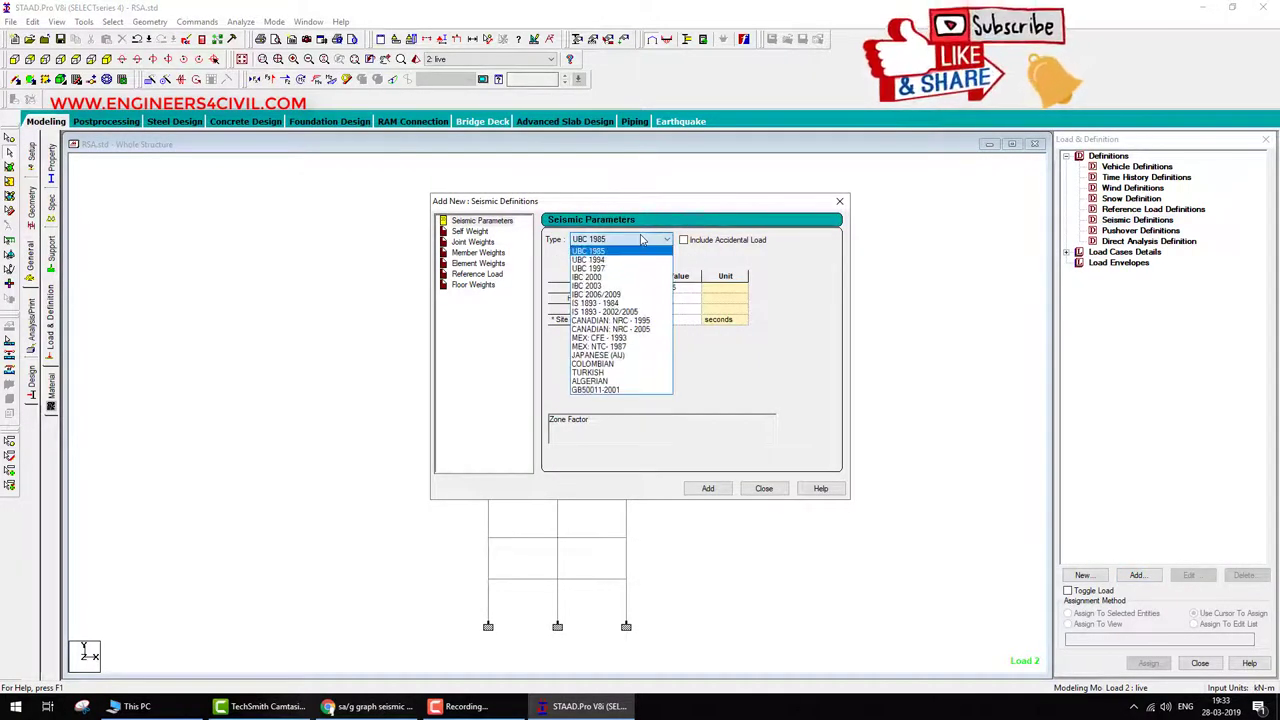
pyautogui.click(603, 318)
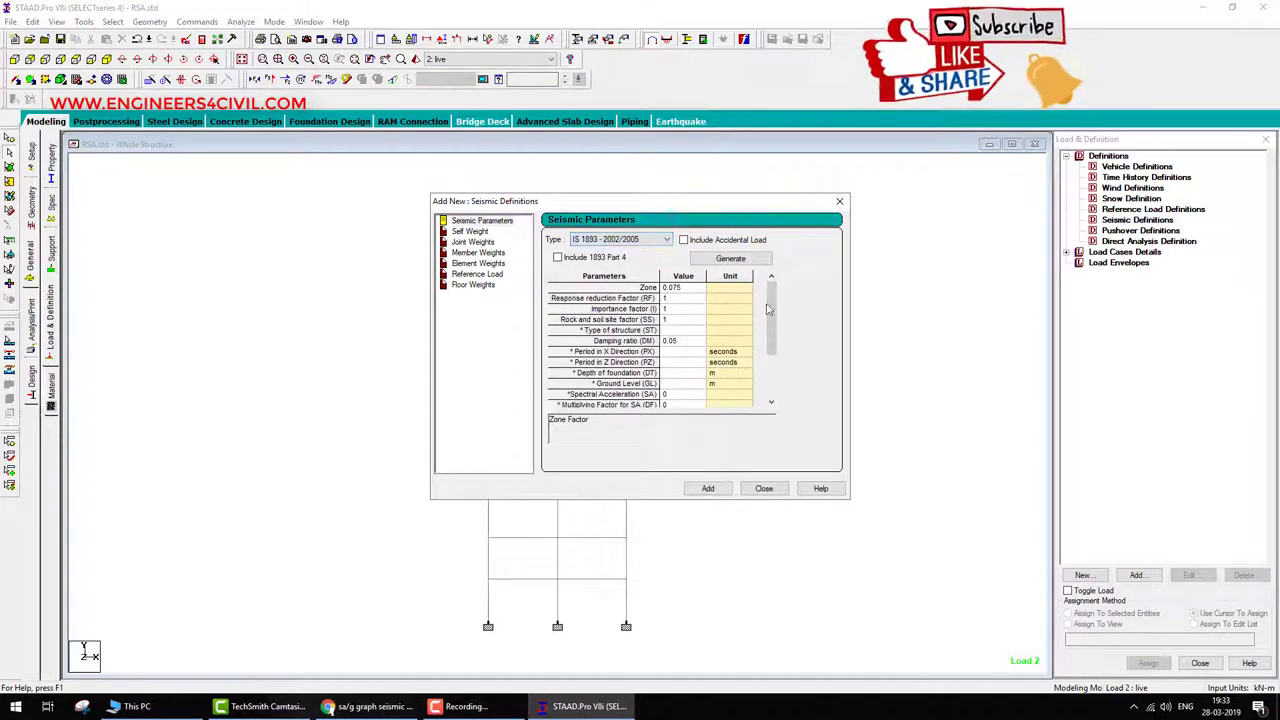
pyautogui.click(738, 261)
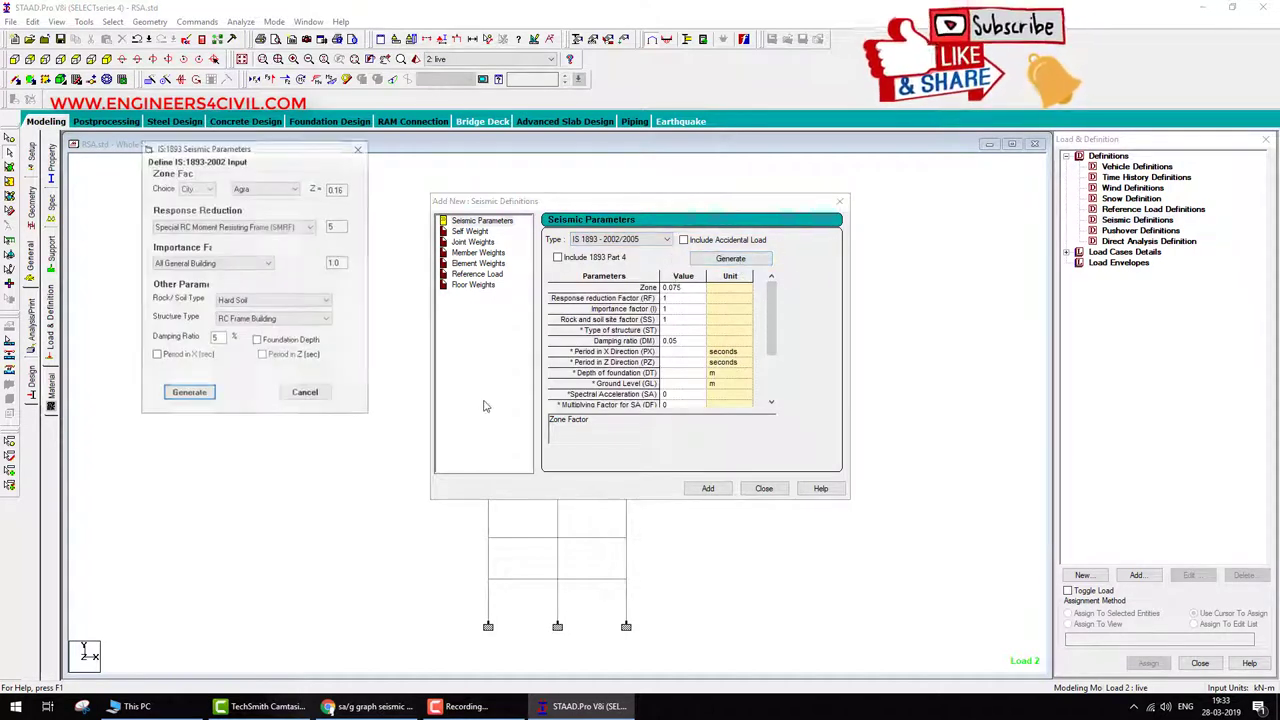
# Switch the zone factor choice to Zone and select Zone IV (Z = 0.24).
pyautogui.click(205, 189)
pyautogui.click(192, 207)
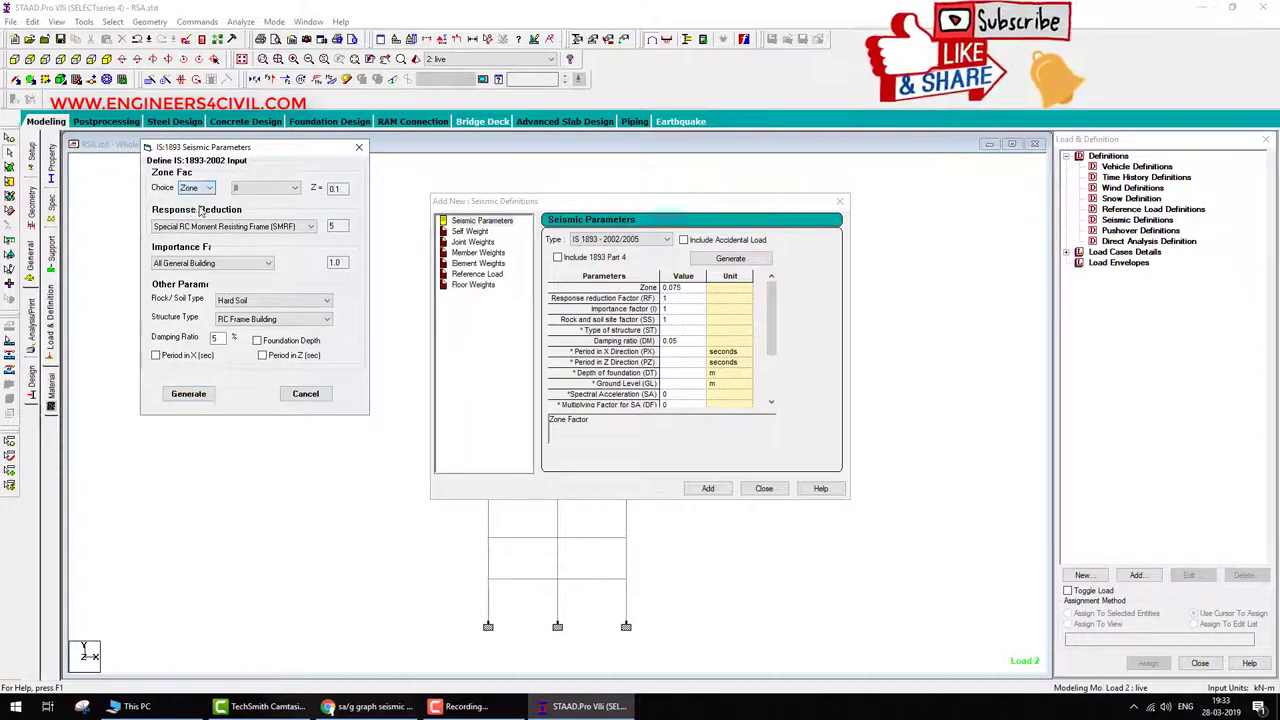
pyautogui.click(267, 190)
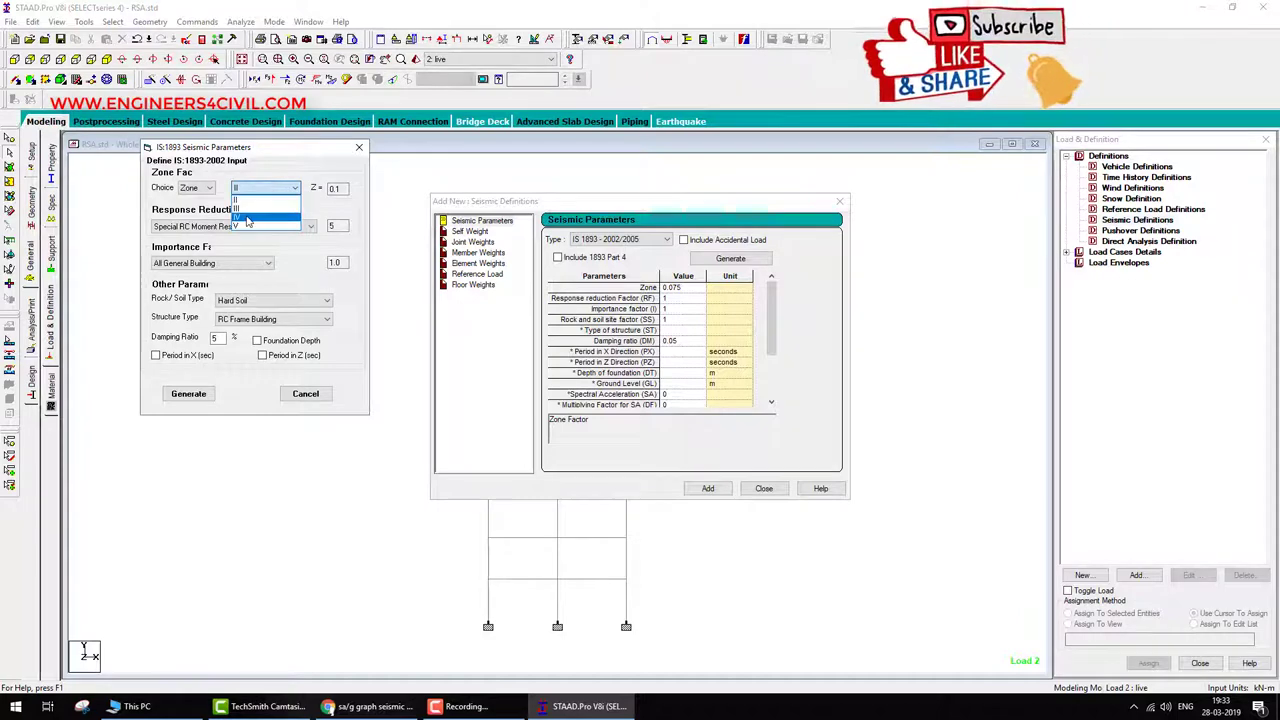
pyautogui.click(248, 221)
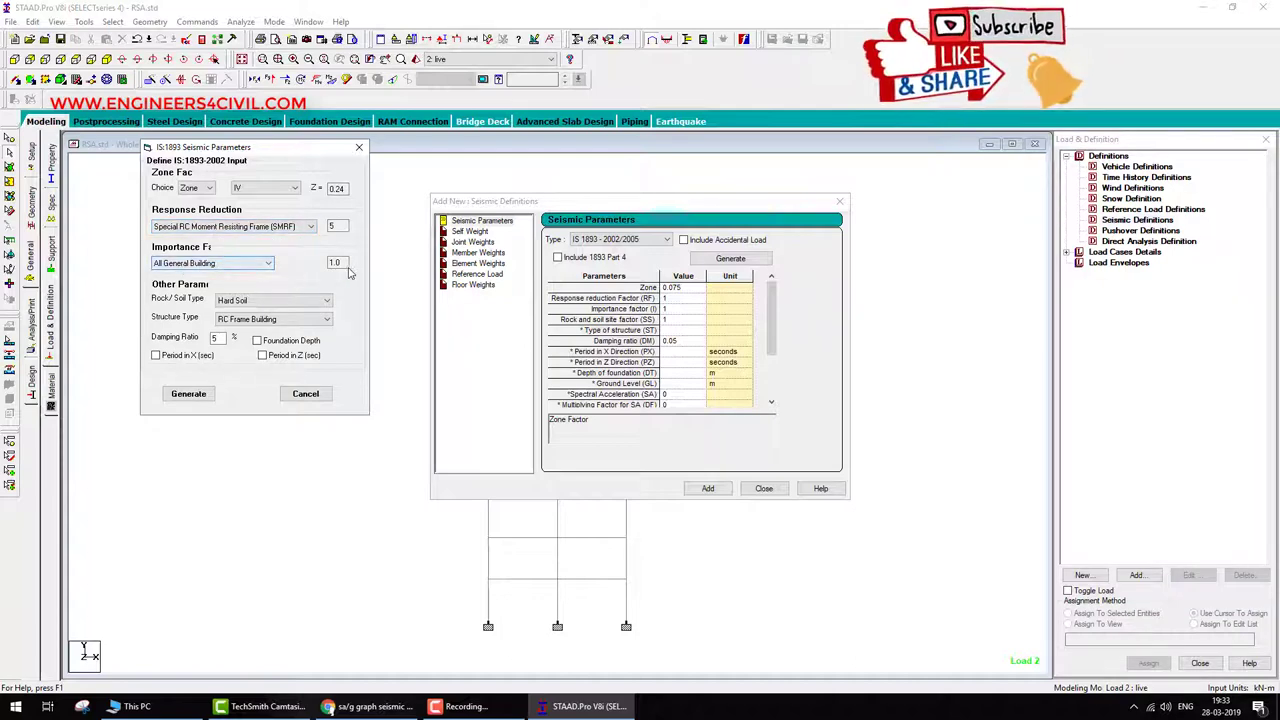
pyautogui.moveTo(342, 172)
pyautogui.mouseDown()
pyautogui.moveTo(340, 222)
pyautogui.moveTo(338, 170)
pyautogui.moveTo(342, 264)
pyautogui.moveTo(336, 218)
pyautogui.moveTo(357, 276)
pyautogui.moveTo(355, 264)
pyautogui.moveTo(320, 282)
pyautogui.moveTo(352, 278)
pyautogui.moveTo(332, 266)
pyautogui.moveTo(321, 300)
pyautogui.moveTo(372, 292)
pyautogui.mouseUp()
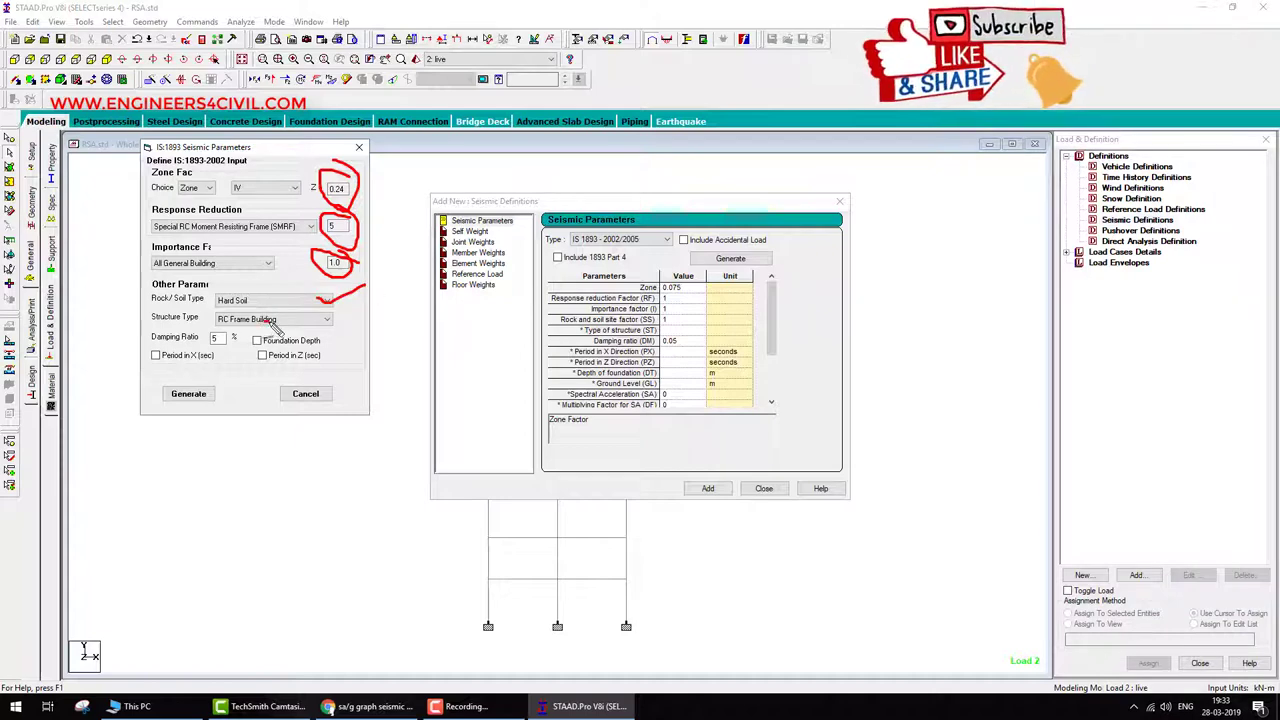
pyautogui.moveTo(300, 323); pyautogui.dragTo(372, 302)
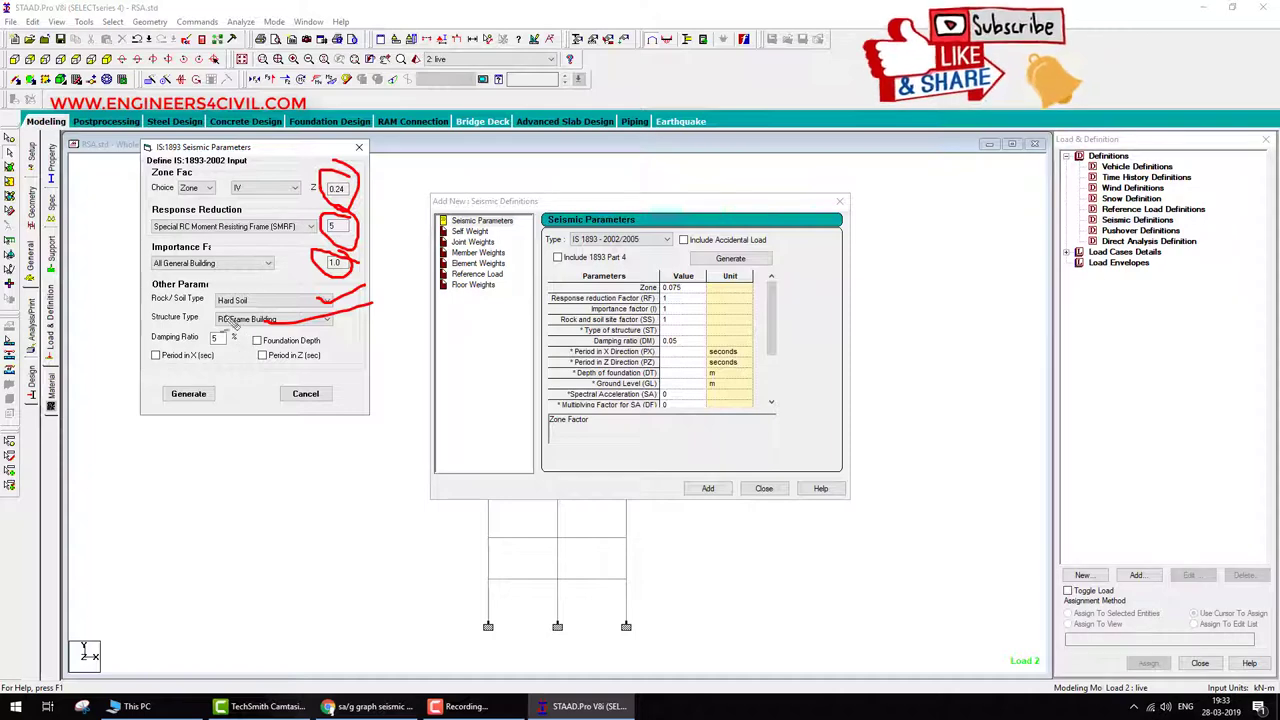
# Mark up the zone, SMRF reduction, importance and 5% damping settings, noting 2% as an alternative.
pyautogui.moveTo(130, 194); pyautogui.dragTo(207, 176)
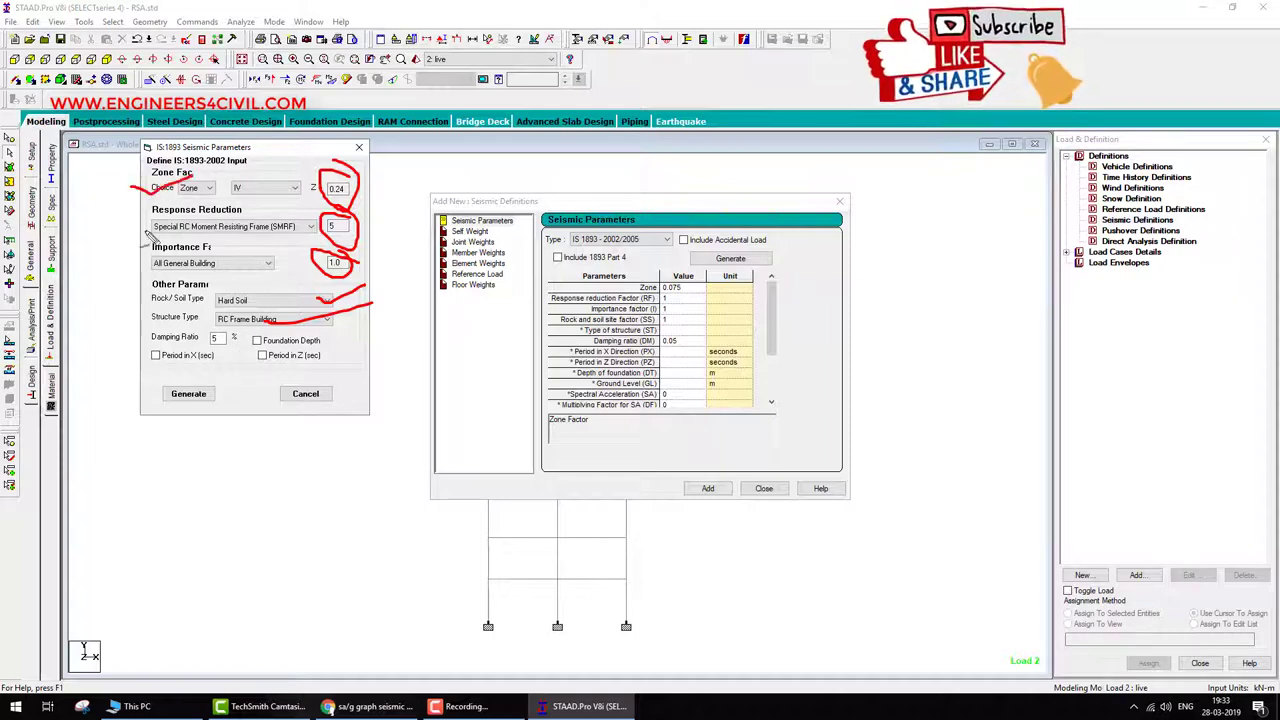
pyautogui.moveTo(138, 234); pyautogui.dragTo(212, 200)
pyautogui.moveTo(137, 270); pyautogui.dragTo(216, 246)
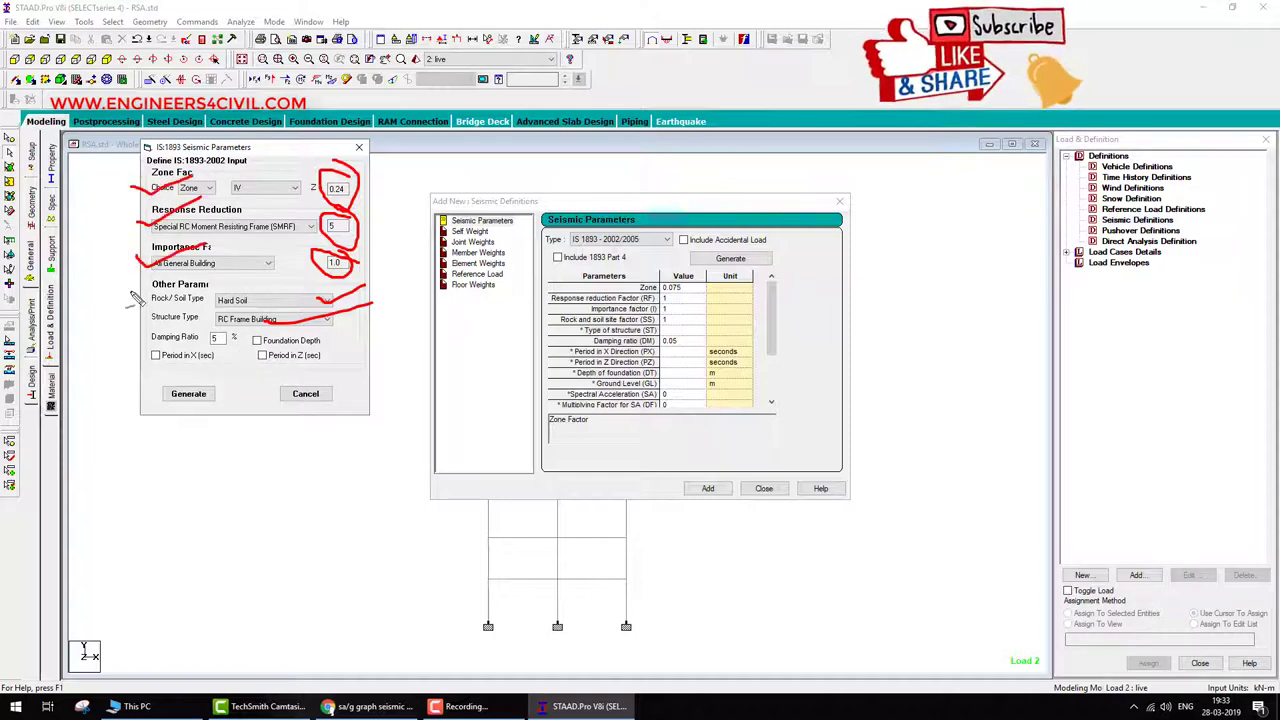
pyautogui.moveTo(130, 298); pyautogui.dragTo(212, 276)
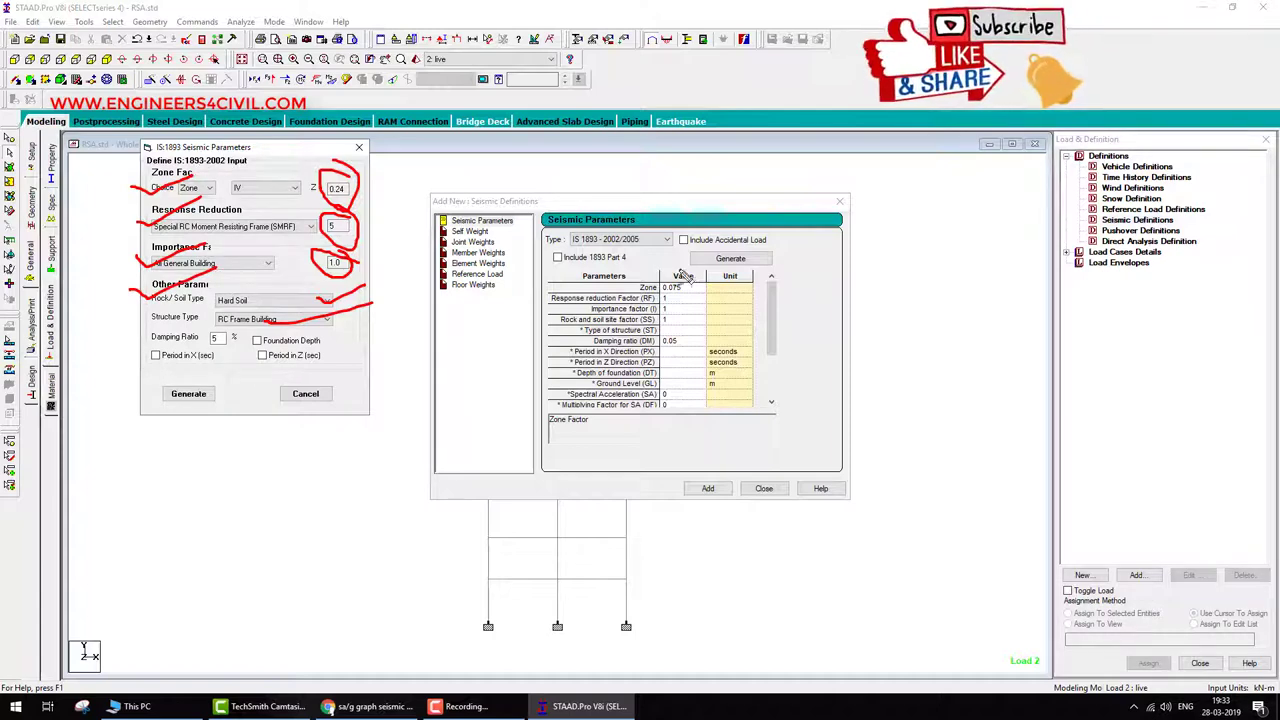
pyautogui.moveTo(574, 258)
pyautogui.mouseDown()
pyautogui.moveTo(669, 222)
pyautogui.moveTo(574, 210)
pyautogui.moveTo(567, 256)
pyautogui.mouseUp()
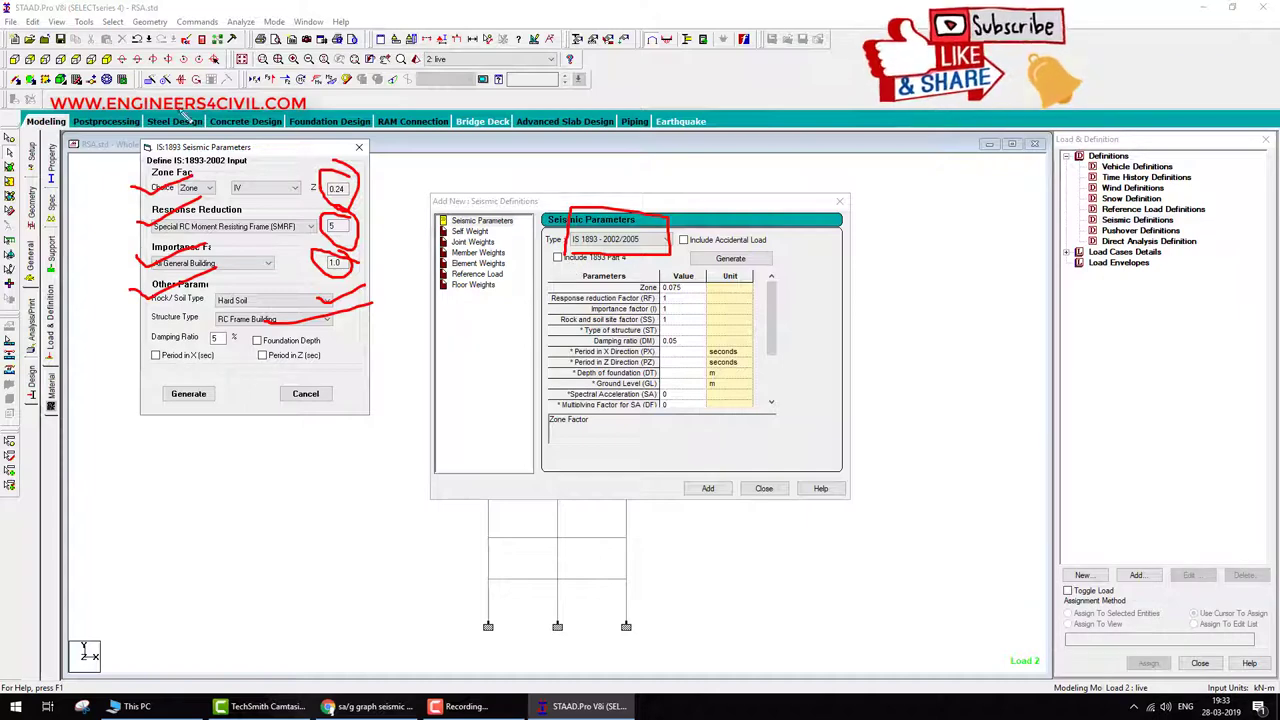
pyautogui.moveTo(228, 212)
pyautogui.mouseDown()
pyautogui.moveTo(262, 196)
pyautogui.moveTo(216, 262)
pyautogui.moveTo(282, 222)
pyautogui.mouseUp()
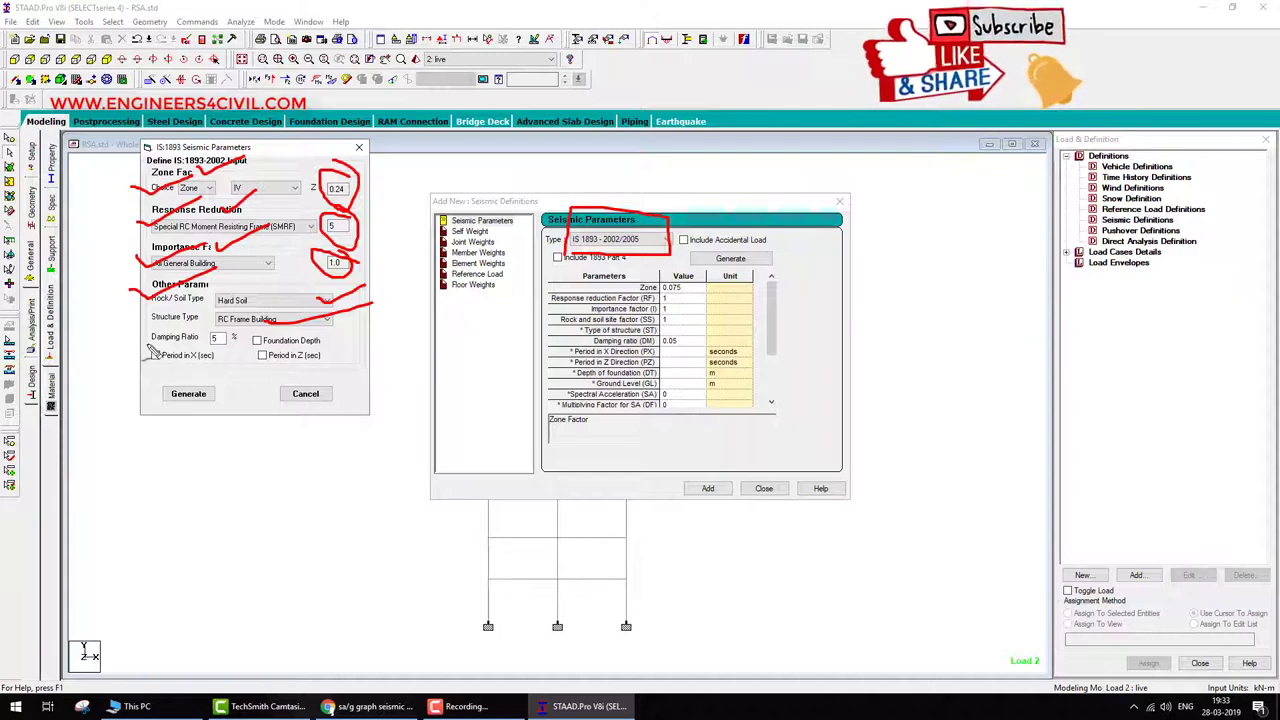
pyautogui.moveTo(148, 350)
pyautogui.mouseDown()
pyautogui.moveTo(240, 354)
pyautogui.moveTo(208, 323)
pyautogui.moveTo(146, 345)
pyautogui.mouseUp()
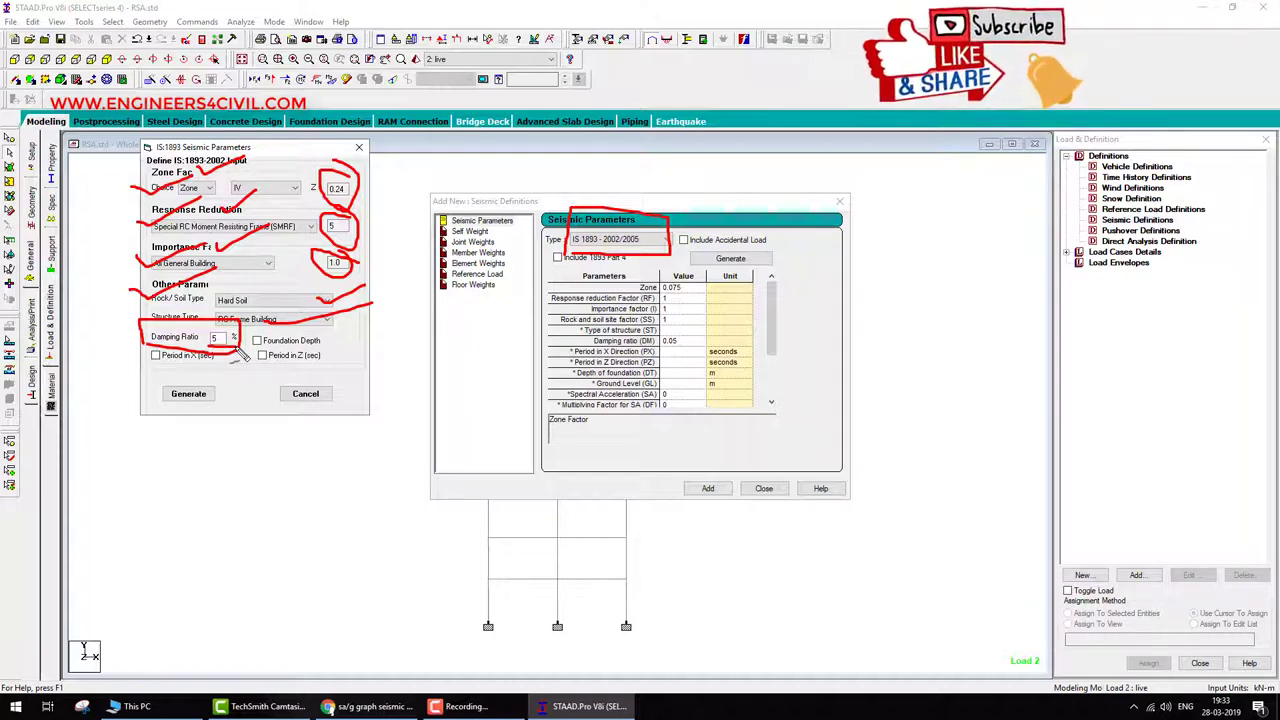
pyautogui.moveTo(228, 390)
pyautogui.mouseDown()
pyautogui.moveTo(242, 390)
pyautogui.moveTo(230, 402)
pyautogui.moveTo(258, 394)
pyautogui.moveTo(258, 414)
pyautogui.mouseUp()
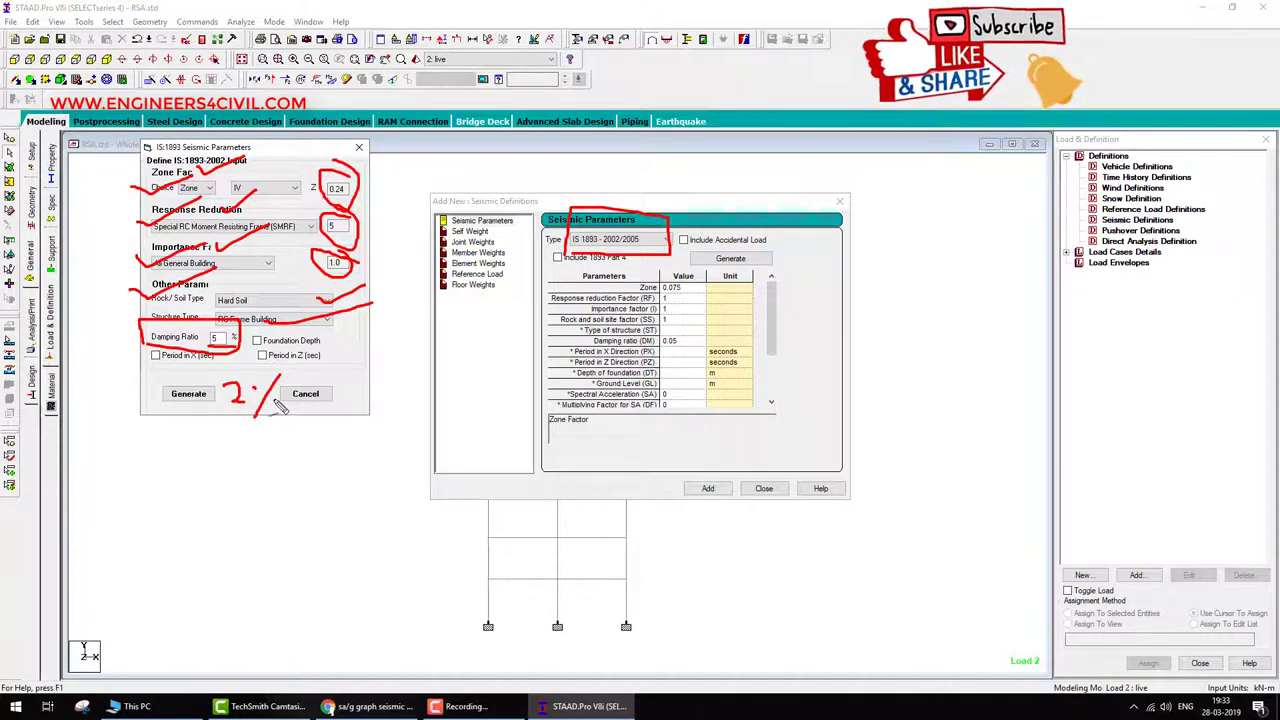
# Sketch a fixed-base column with a lateral load arrow and a building frame beside the dialog.
pyautogui.moveTo(378, 428); pyautogui.dragTo(368, 616)
pyautogui.moveTo(378, 414)
pyautogui.mouseDown()
pyautogui.moveTo(394, 477)
pyautogui.moveTo(395, 629)
pyautogui.moveTo(345, 637)
pyautogui.moveTo(433, 632)
pyautogui.moveTo(358, 640)
pyautogui.moveTo(398, 635)
pyautogui.moveTo(386, 644)
pyautogui.moveTo(416, 642)
pyautogui.mouseUp()
pyautogui.moveTo(394, 616); pyautogui.dragTo(356, 650)
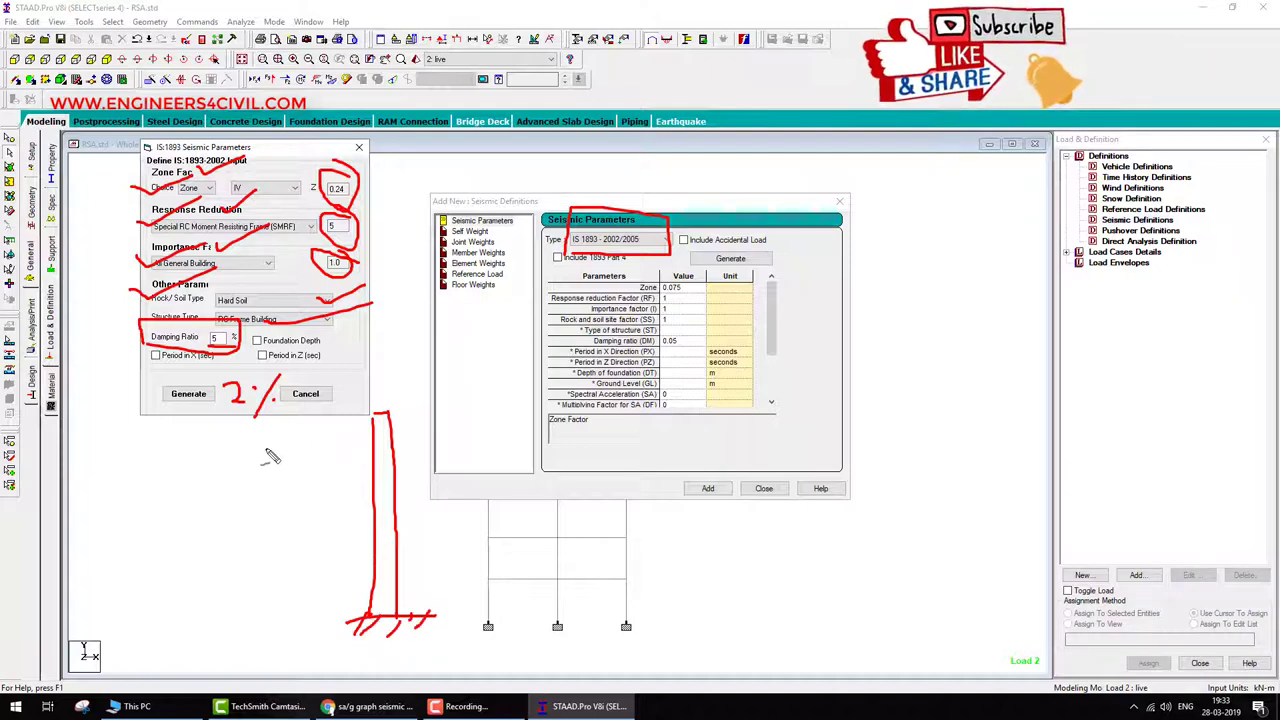
pyautogui.moveTo(300, 436)
pyautogui.mouseDown()
pyautogui.moveTo(364, 438)
pyautogui.moveTo(356, 454)
pyautogui.moveTo(352, 424)
pyautogui.mouseUp()
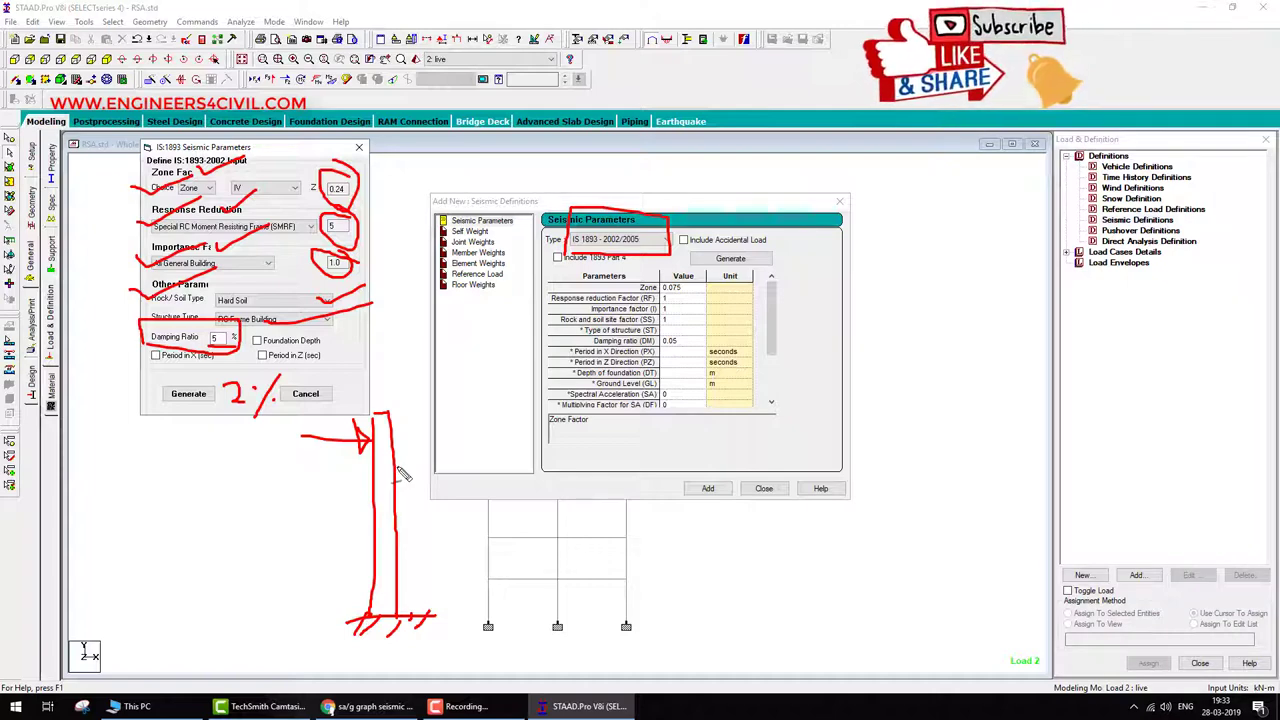
pyautogui.moveTo(466, 470); pyautogui.dragTo(461, 616)
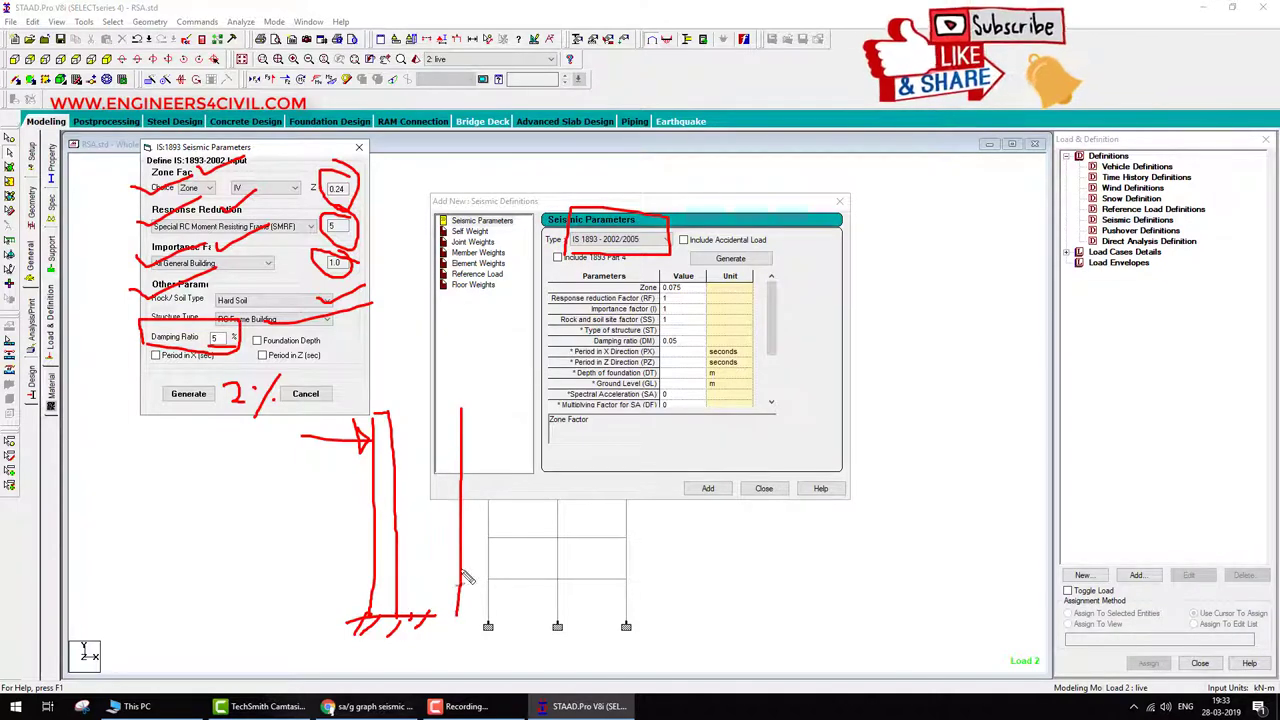
pyautogui.moveTo(461, 408)
pyautogui.mouseDown()
pyautogui.moveTo(485, 412)
pyautogui.moveTo(482, 616)
pyautogui.moveTo(505, 616)
pyautogui.moveTo(476, 636)
pyautogui.mouseUp()
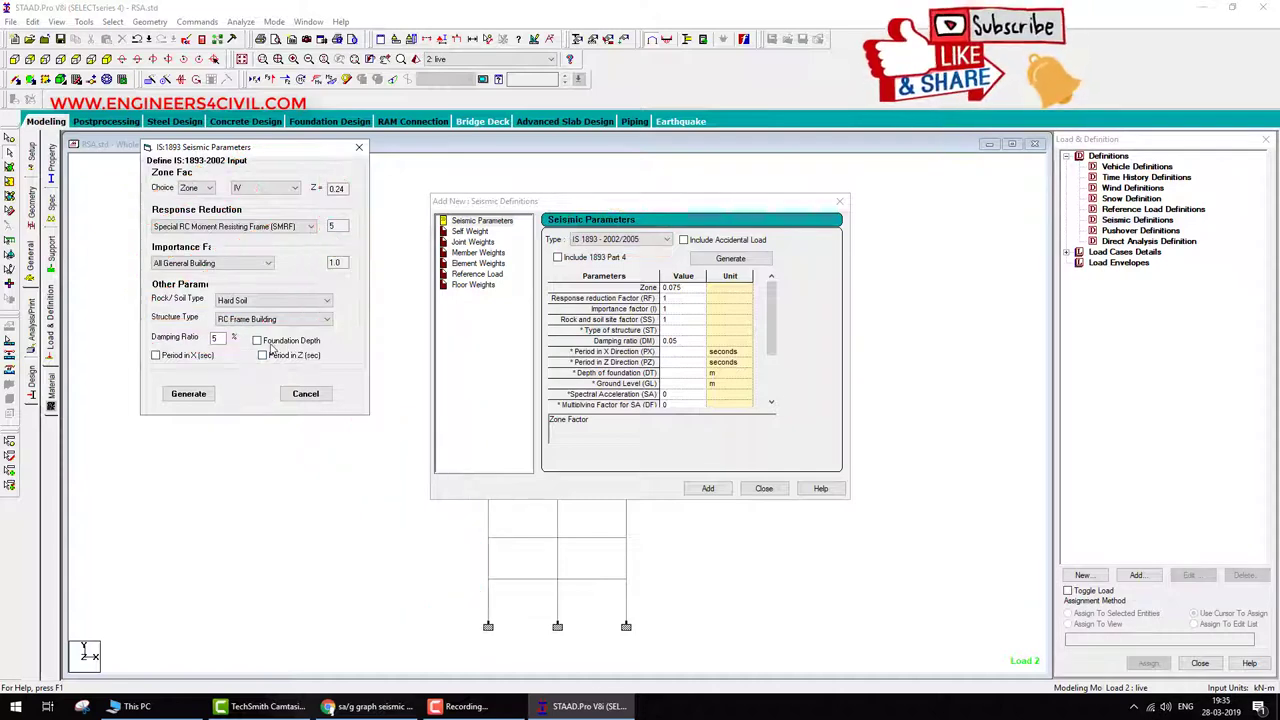
# Enable Foundation Depth (2) and the Period in X and Period in Z entries (0.5 s).
pyautogui.click(257, 341)
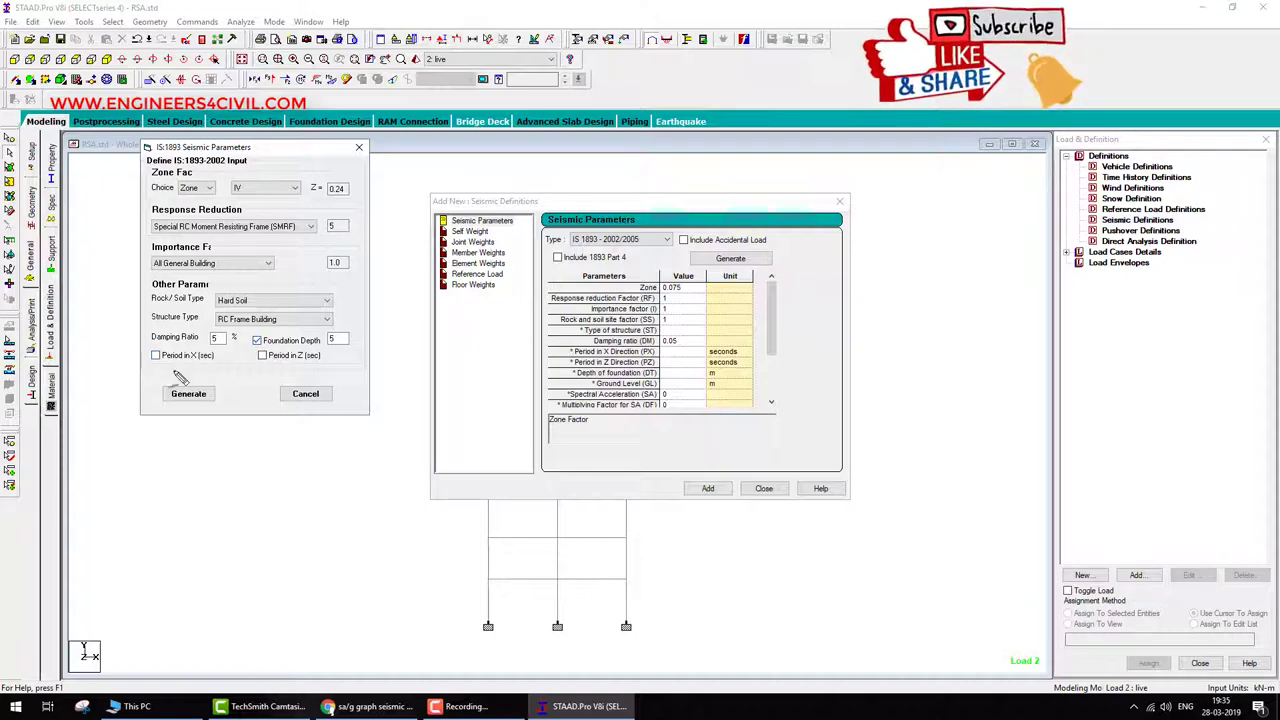
pyautogui.moveTo(150, 368)
pyautogui.mouseDown()
pyautogui.moveTo(200, 378)
pyautogui.moveTo(305, 350)
pyautogui.moveTo(322, 372)
pyautogui.mouseUp()
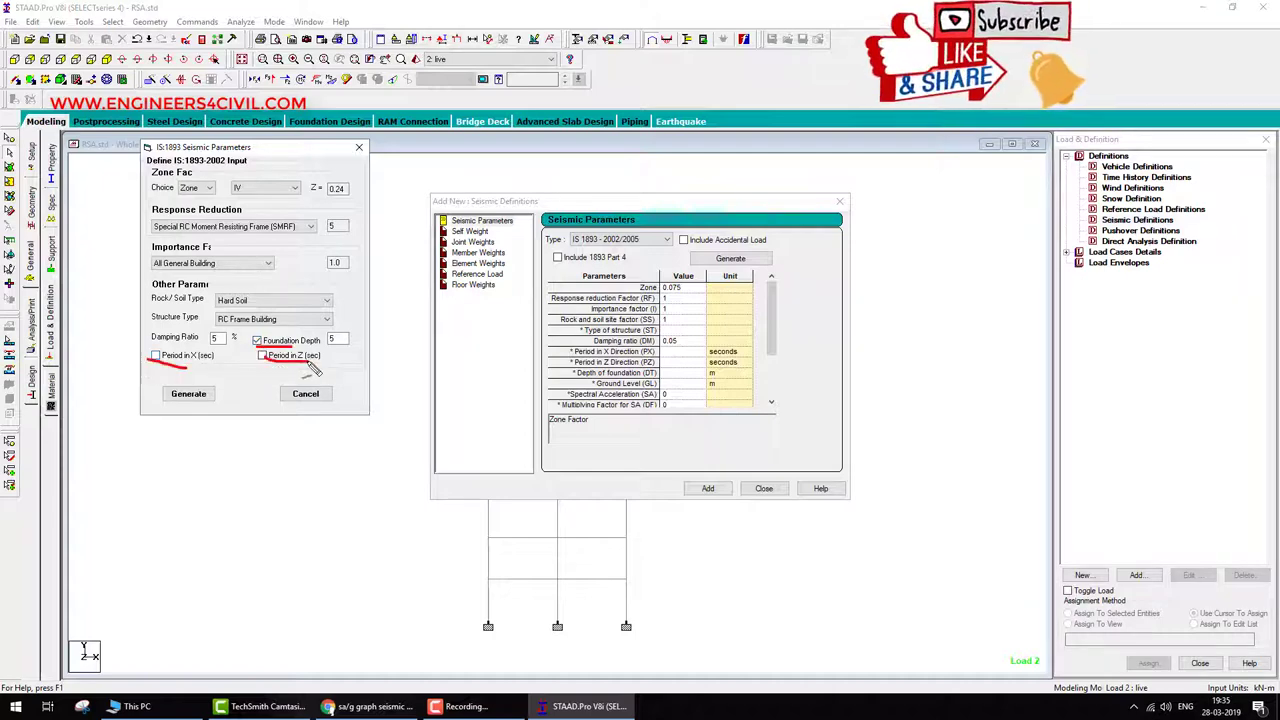
pyautogui.click(156, 357)
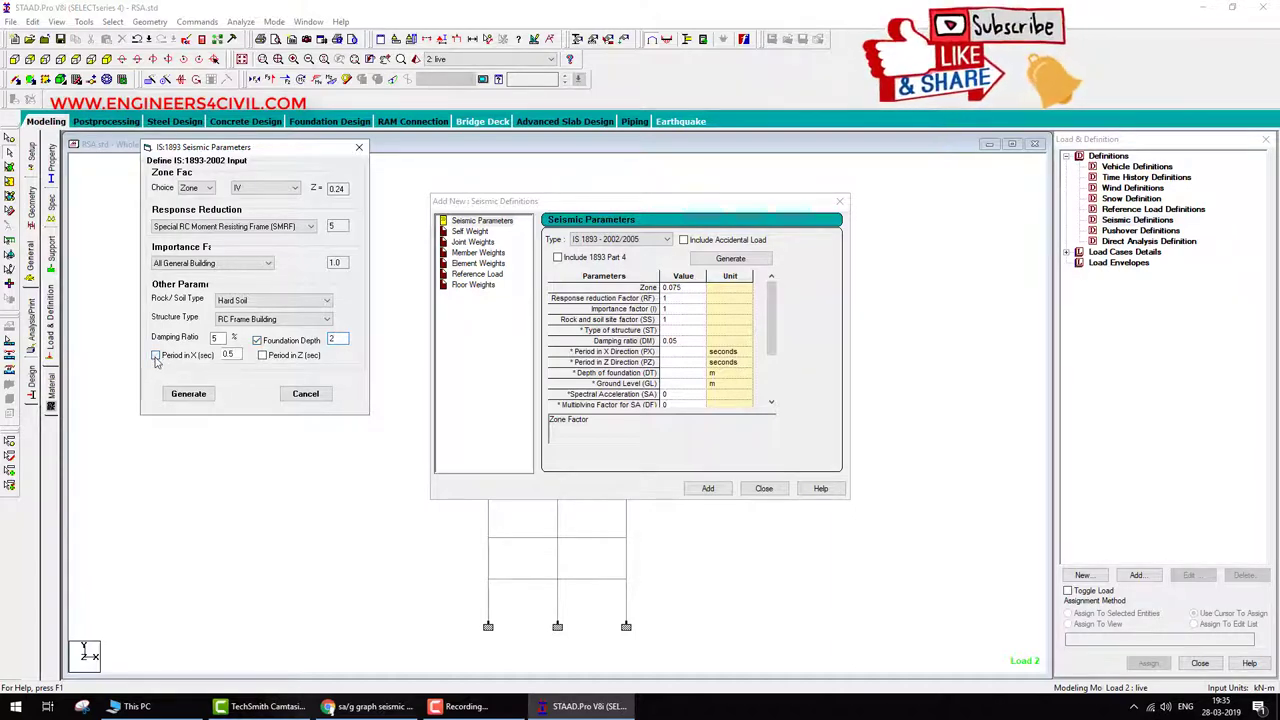
pyautogui.click(262, 356)
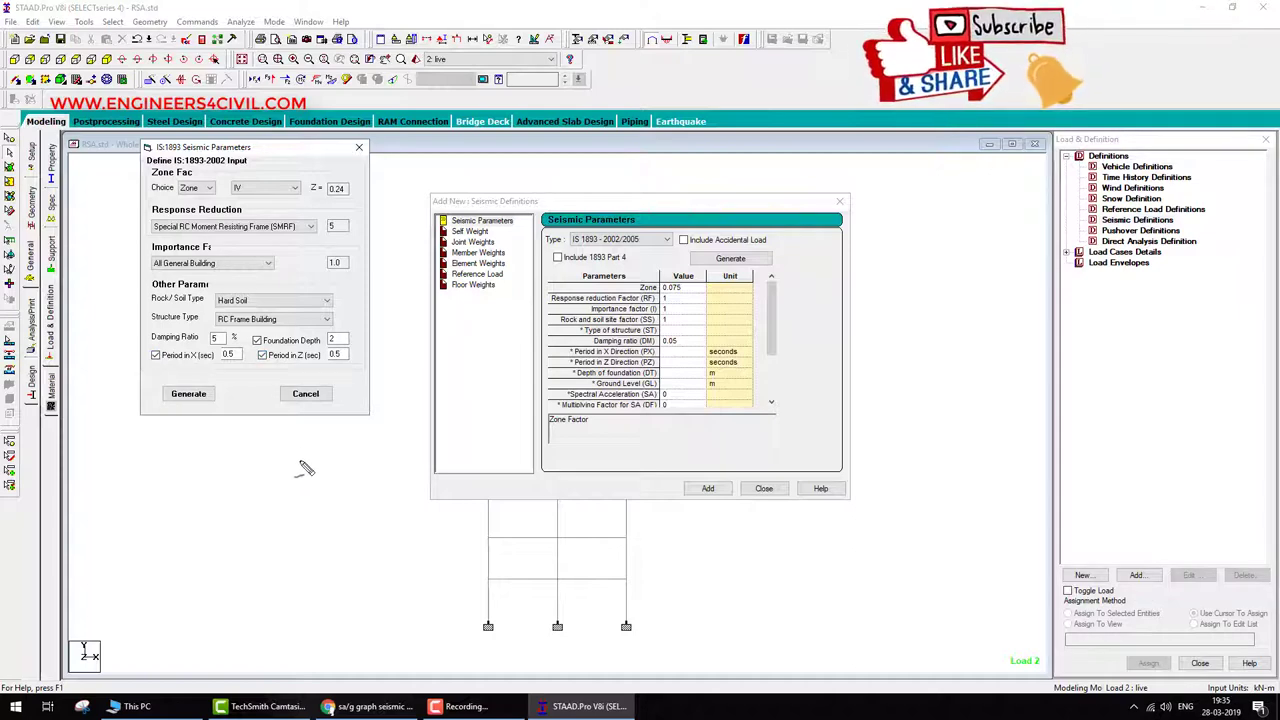
# Annotate the period formula T = 0.09h/√d on screen, then clear the annotations.
pyautogui.moveTo(285, 459)
pyautogui.mouseDown()
pyautogui.moveTo(325, 458)
pyautogui.moveTo(317, 489)
pyautogui.mouseUp()
pyautogui.moveTo(335, 472); pyautogui.dragTo(358, 480)
pyautogui.moveTo(415, 442)
pyautogui.mouseDown()
pyautogui.moveTo(457, 453)
pyautogui.moveTo(453, 441)
pyautogui.moveTo(481, 422)
pyautogui.moveTo(487, 458)
pyautogui.mouseUp()
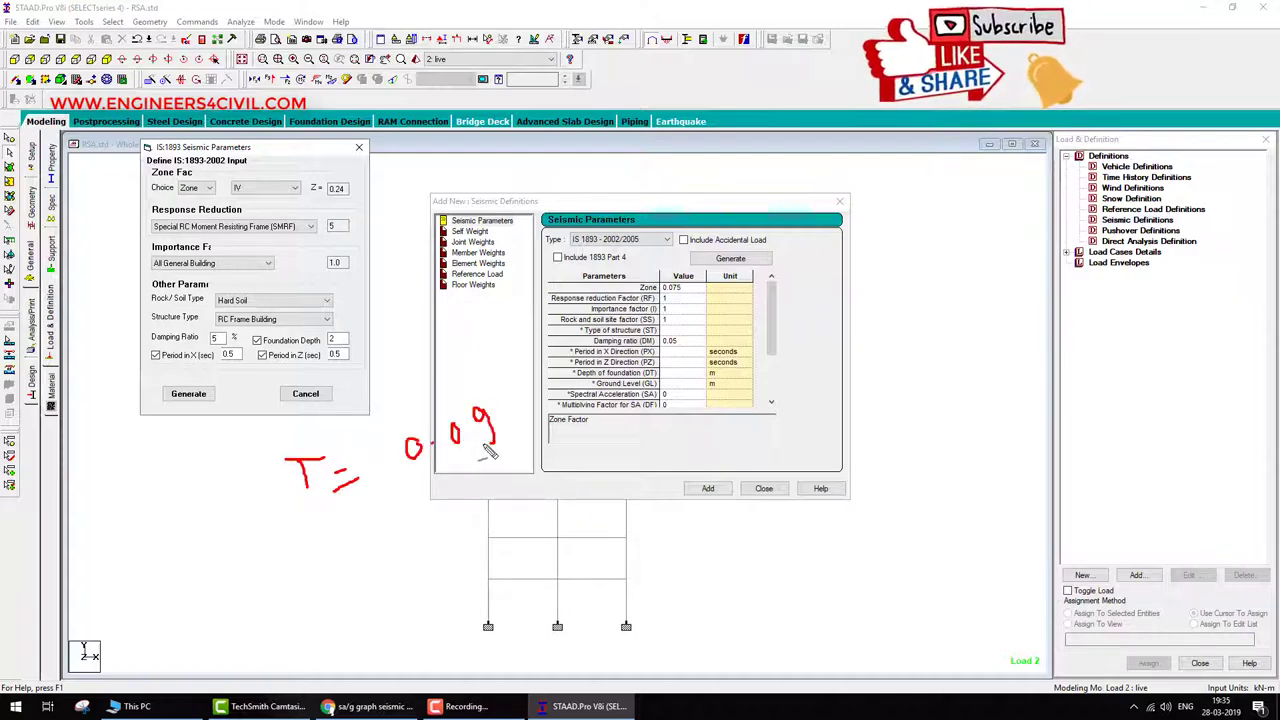
pyautogui.moveTo(498, 395); pyautogui.dragTo(535, 438)
pyautogui.moveTo(410, 482); pyautogui.dragTo(572, 440)
pyautogui.moveTo(488, 492)
pyautogui.mouseDown()
pyautogui.moveTo(476, 541)
pyautogui.moveTo(471, 493)
pyautogui.moveTo(537, 478)
pyautogui.moveTo(512, 512)
pyautogui.mouseUp()
pyautogui.moveTo(514, 476); pyautogui.dragTo(516, 528)
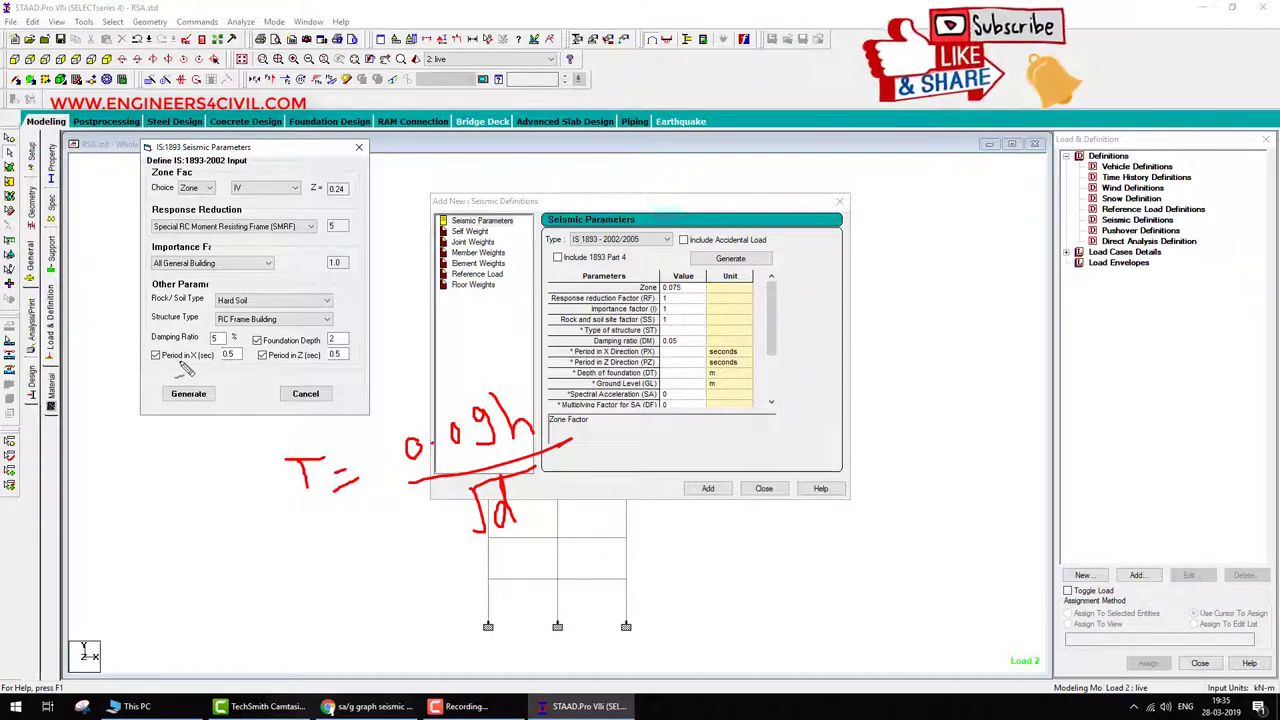
pyautogui.moveTo(176, 361); pyautogui.dragTo(194, 358)
pyautogui.moveTo(548, 442); pyautogui.dragTo(574, 424)
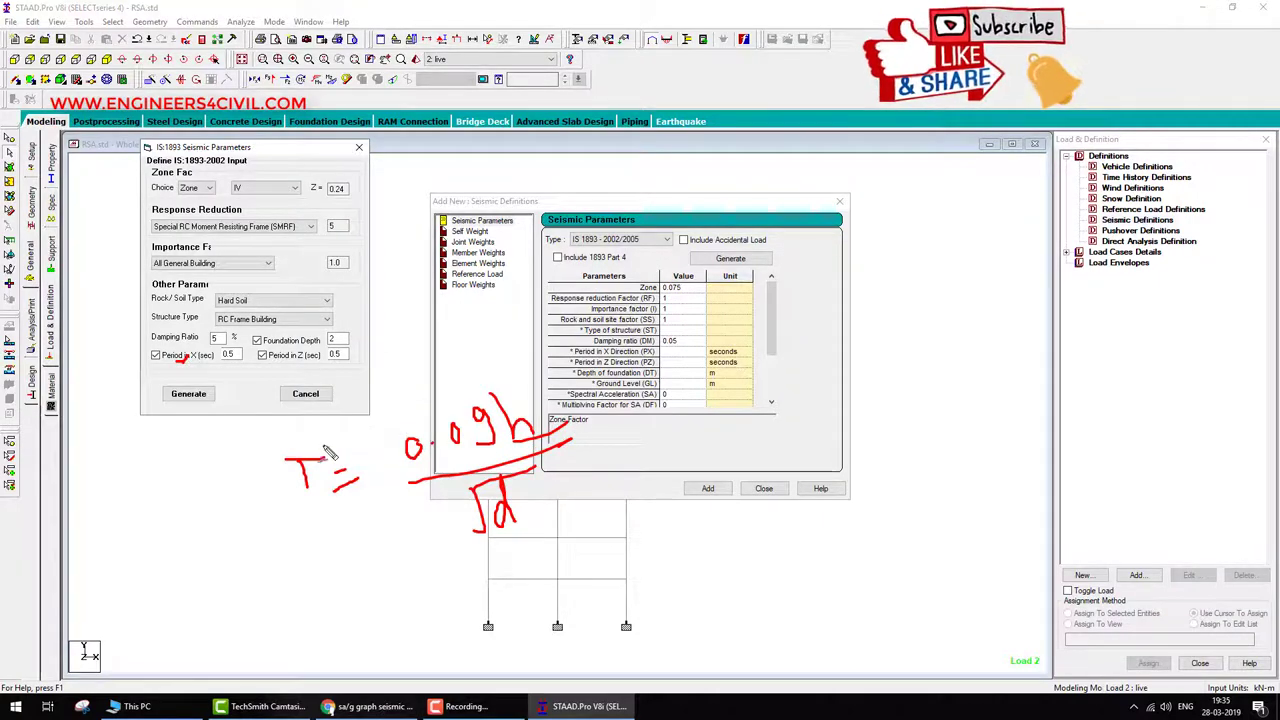
pyautogui.press('Escape')
# Launch Calculator by searching 'calc' from Start and move it clear of the seismic dialog.
pyautogui.click(15, 706)
pyautogui.scroll(-1, 107, 537)
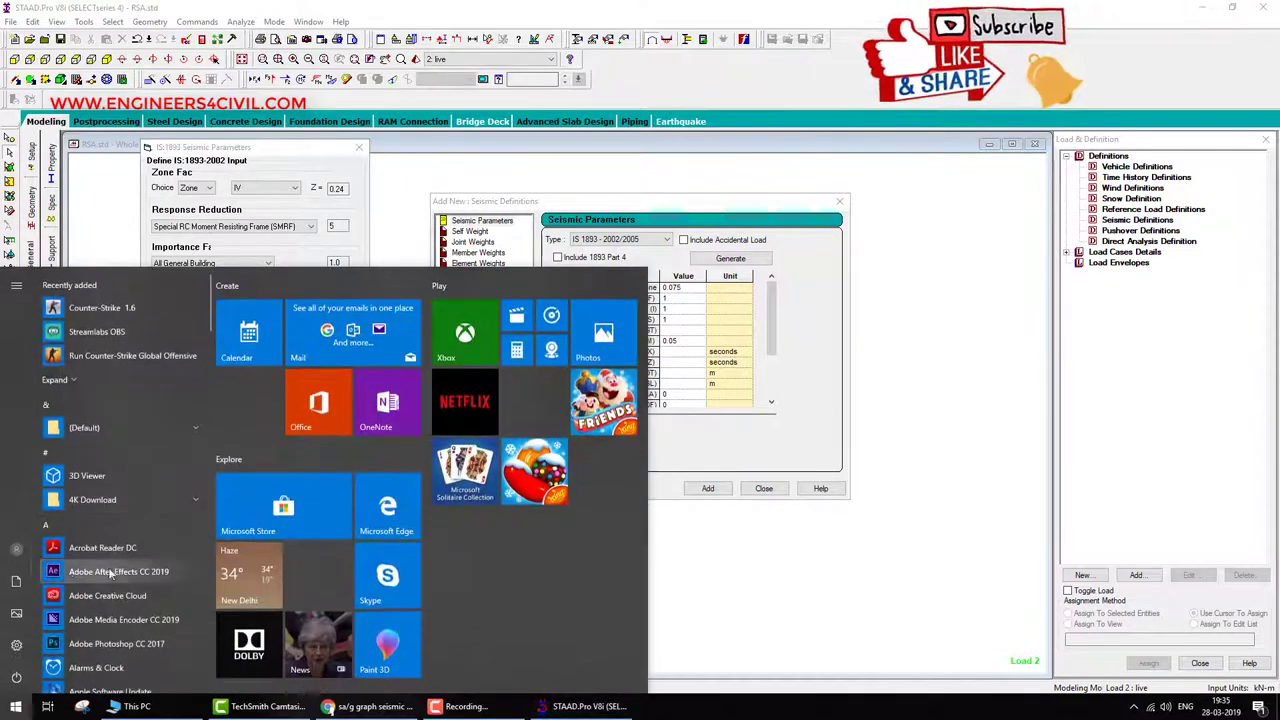
pyautogui.click(1085, 475)
pyautogui.write('calc')
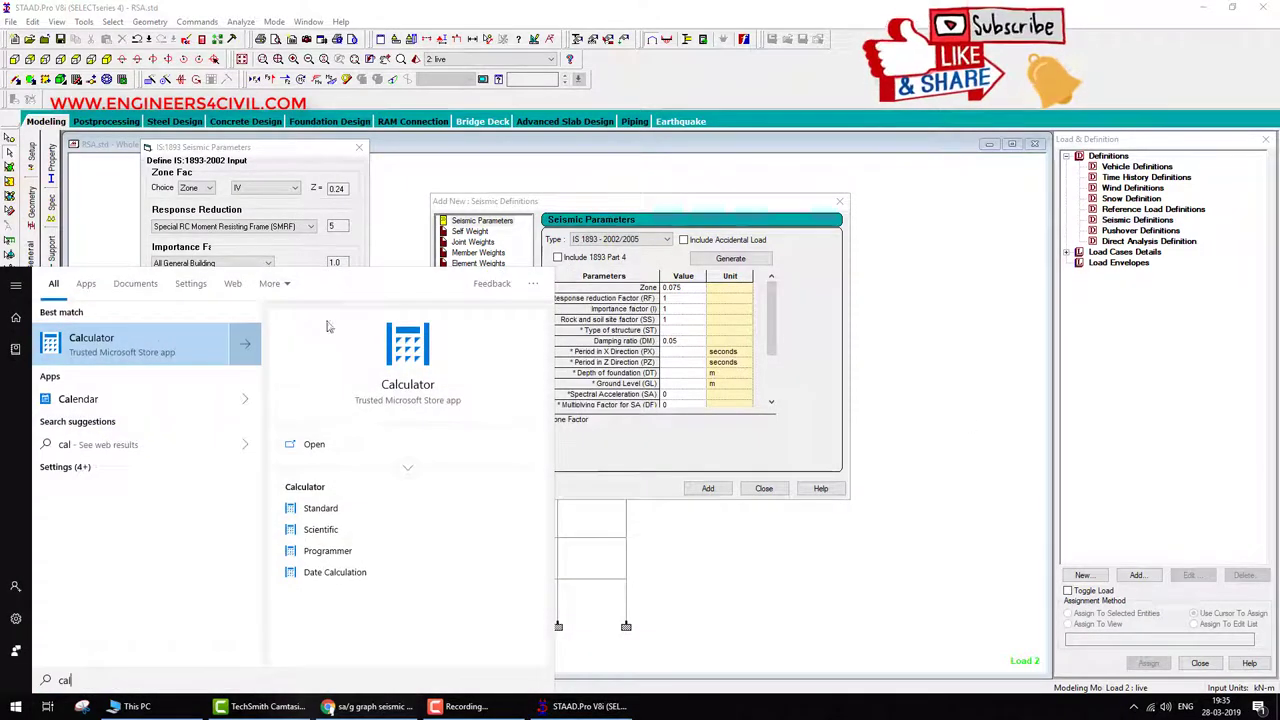
pyautogui.press('Return')
pyautogui.moveTo(254, 151); pyautogui.dragTo(536, 178)
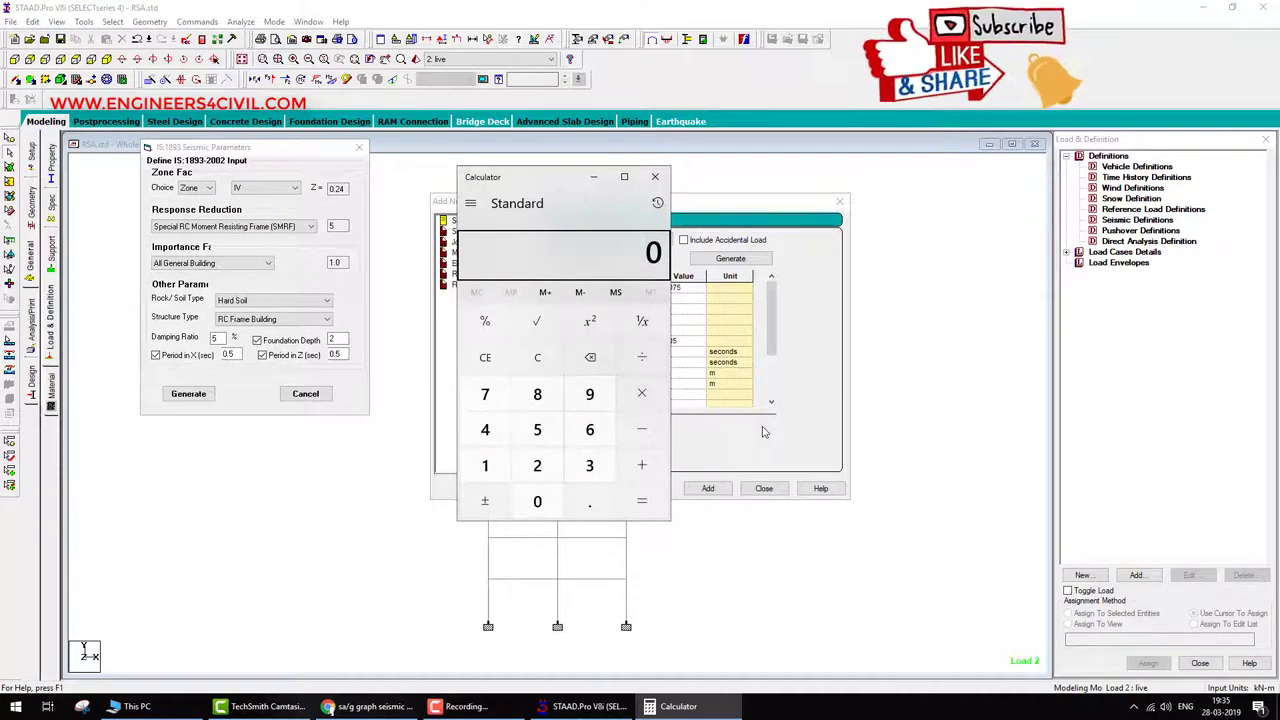
# Compute 0.09 × 30 = 2.7 and try a square-root divisor such as √10 before clearing.
pyautogui.write('0.09')
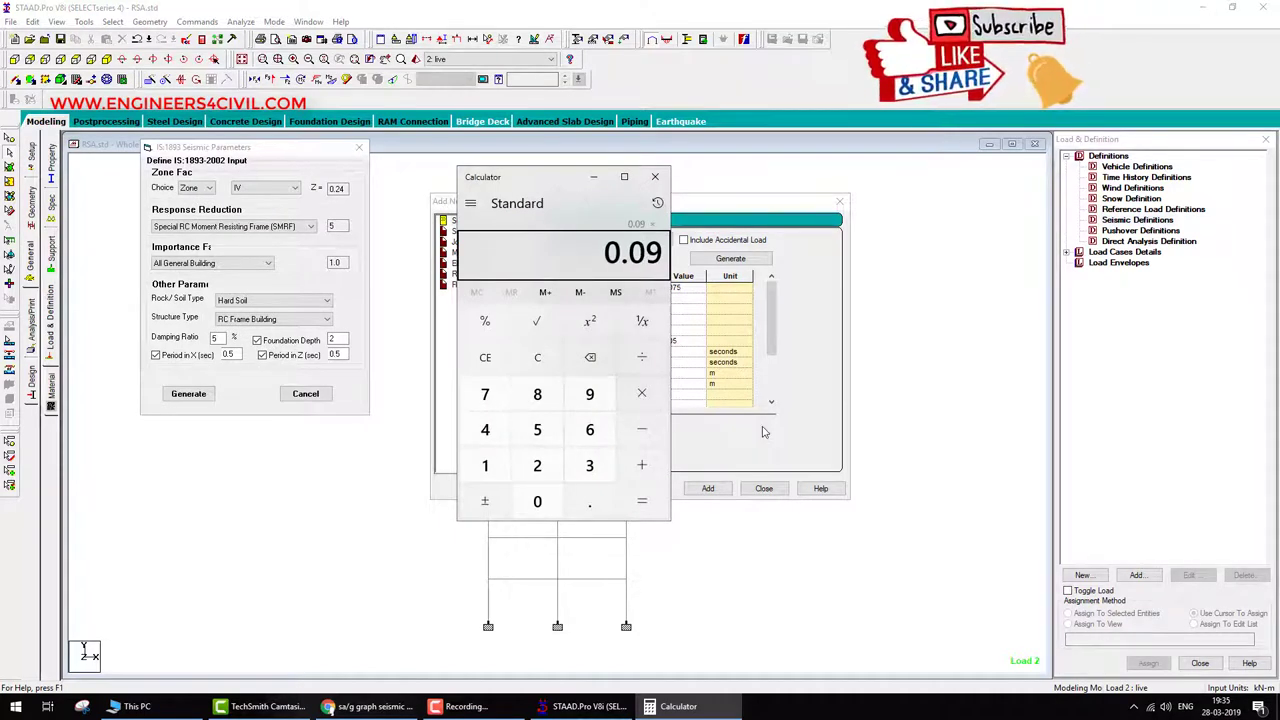
pyautogui.write('30')
pyautogui.press('Return')
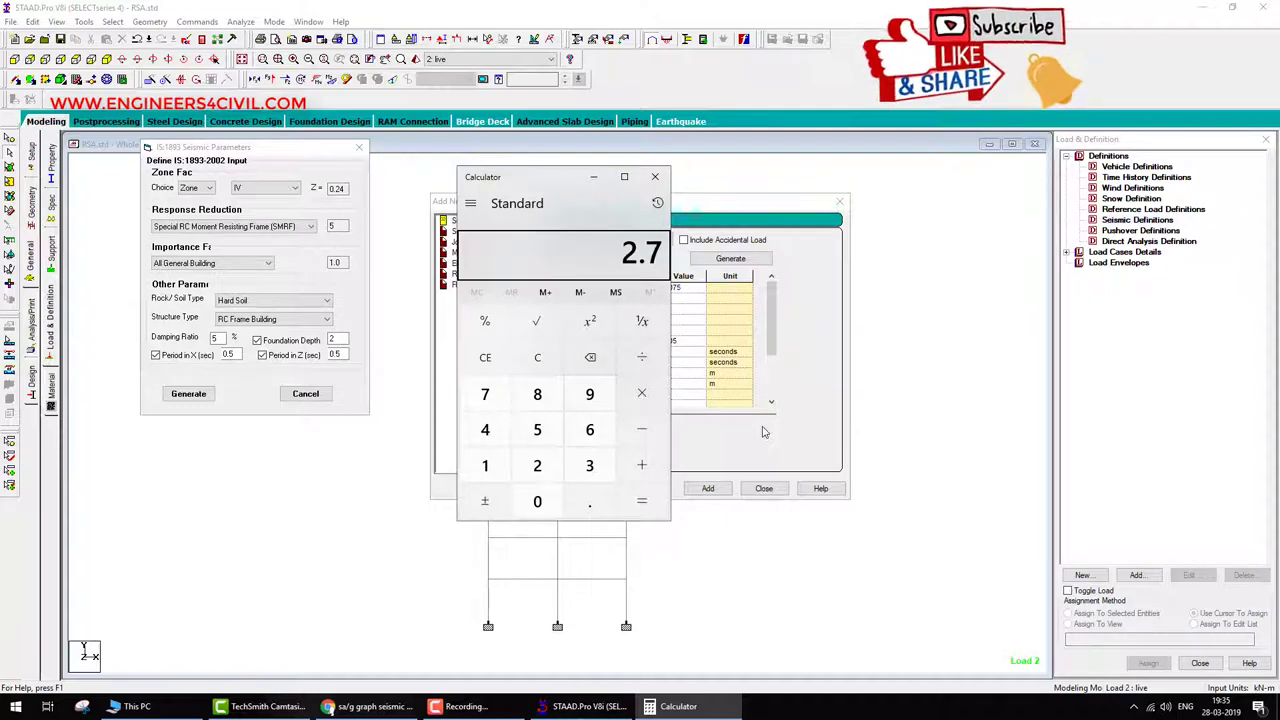
pyautogui.press('/')
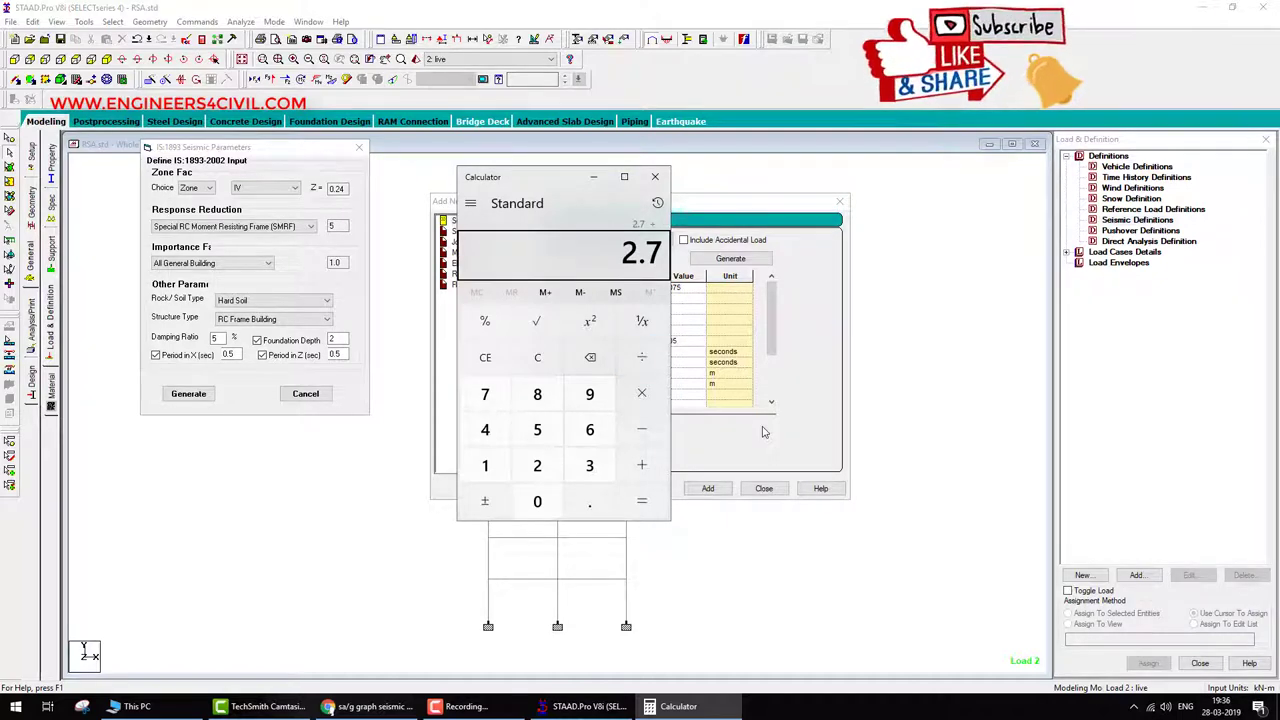
pyautogui.click(551, 329)
pyautogui.write('0.27')
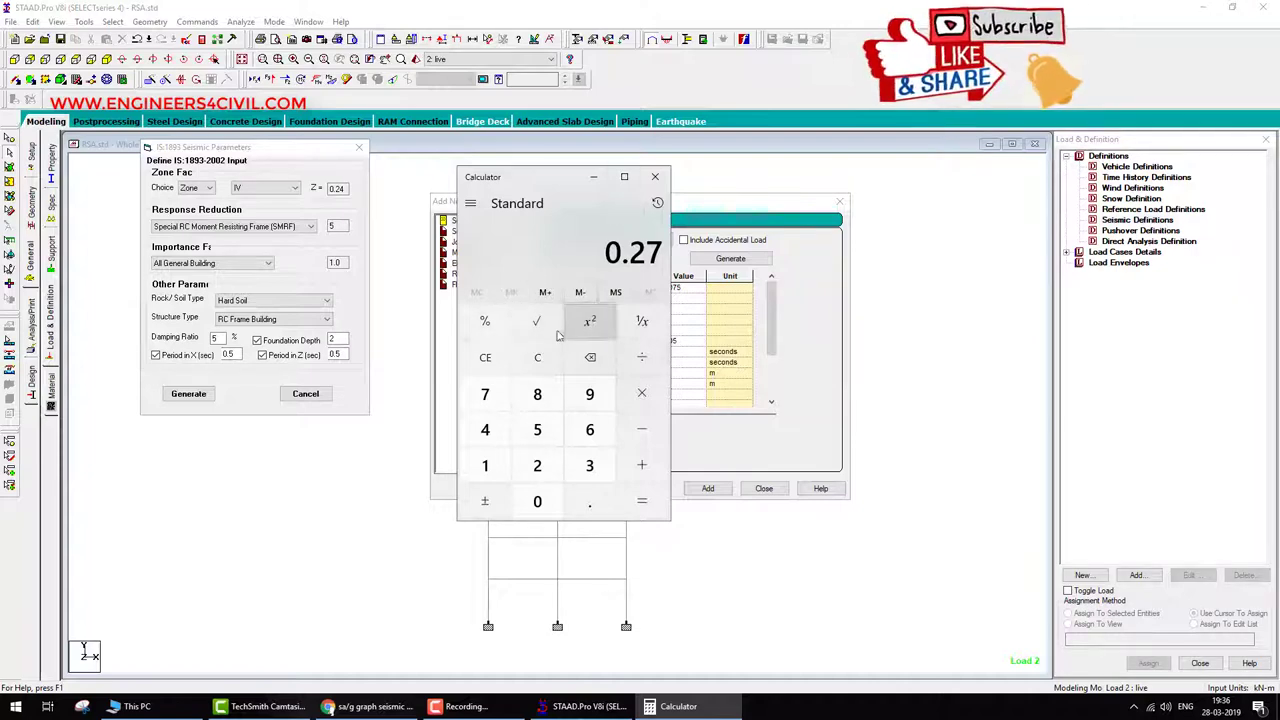
pyautogui.click(485, 358)
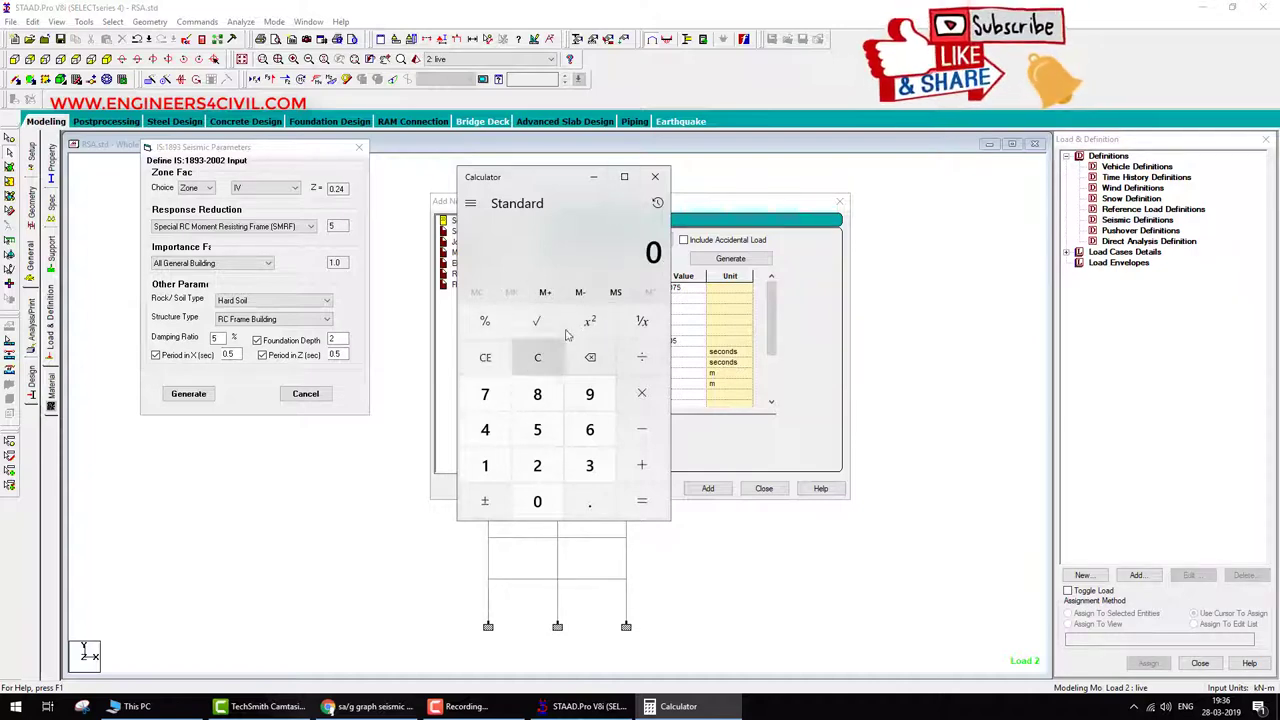
pyautogui.click(485, 465)
pyautogui.click(537, 501)
pyautogui.click(537, 321)
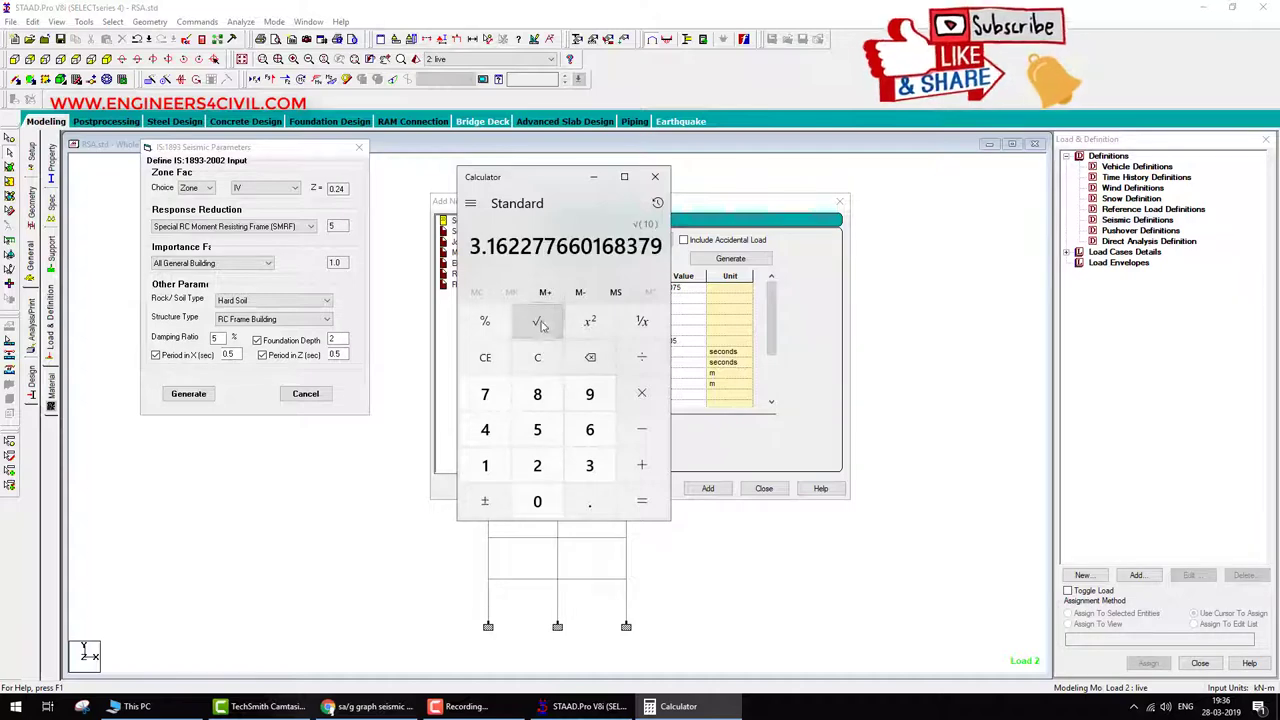
pyautogui.click(486, 360)
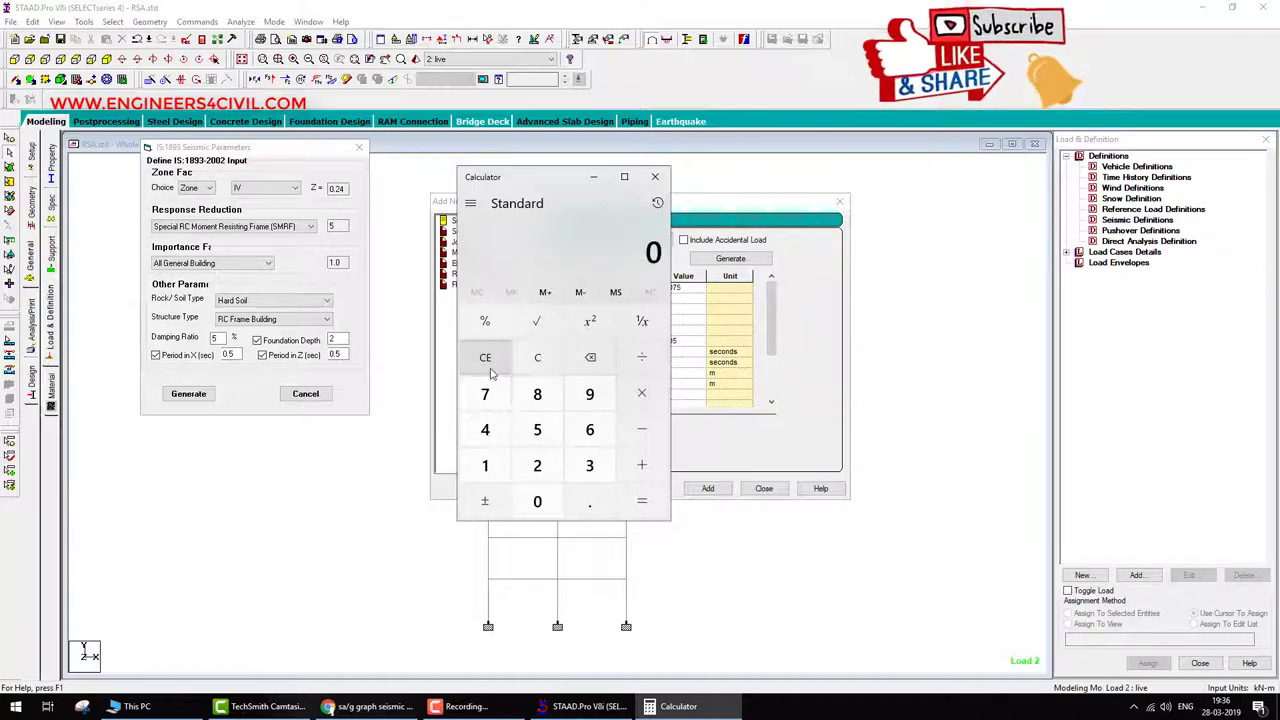
# Recompute 0.09 × 30 and divide by 3.6 to get a period of 0.75.
pyautogui.write('.09')
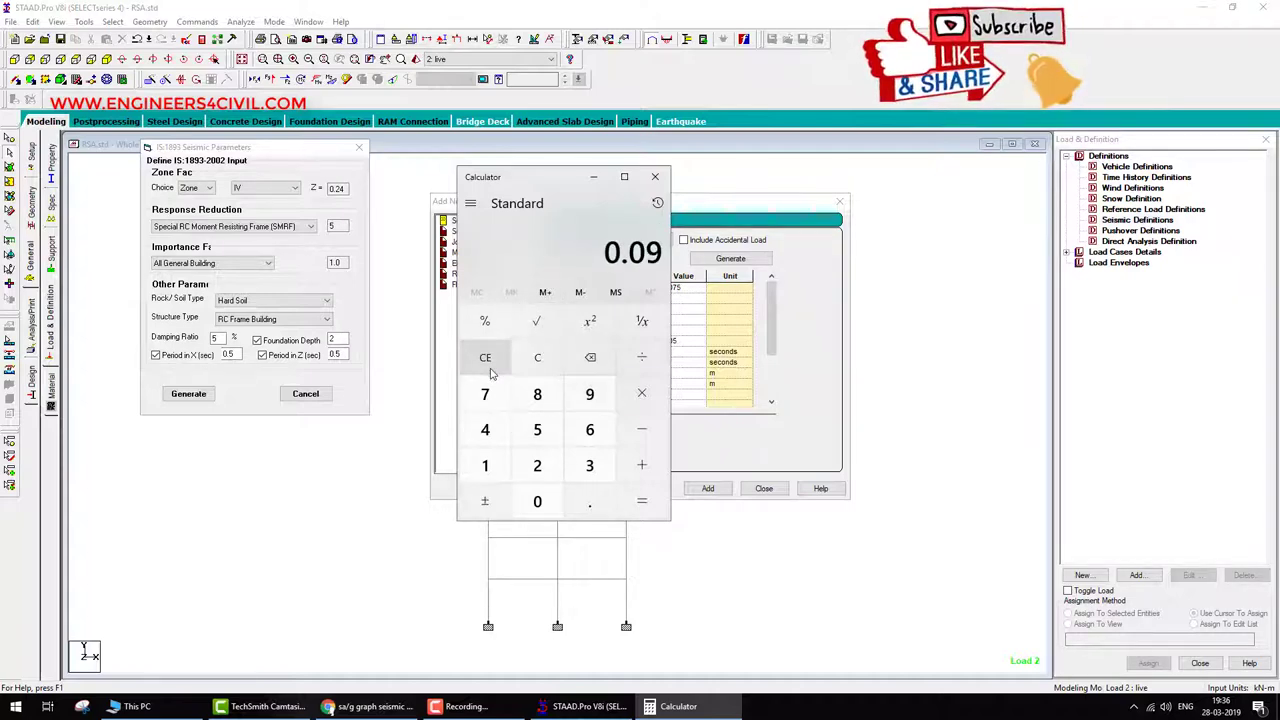
pyautogui.write(' × 30')
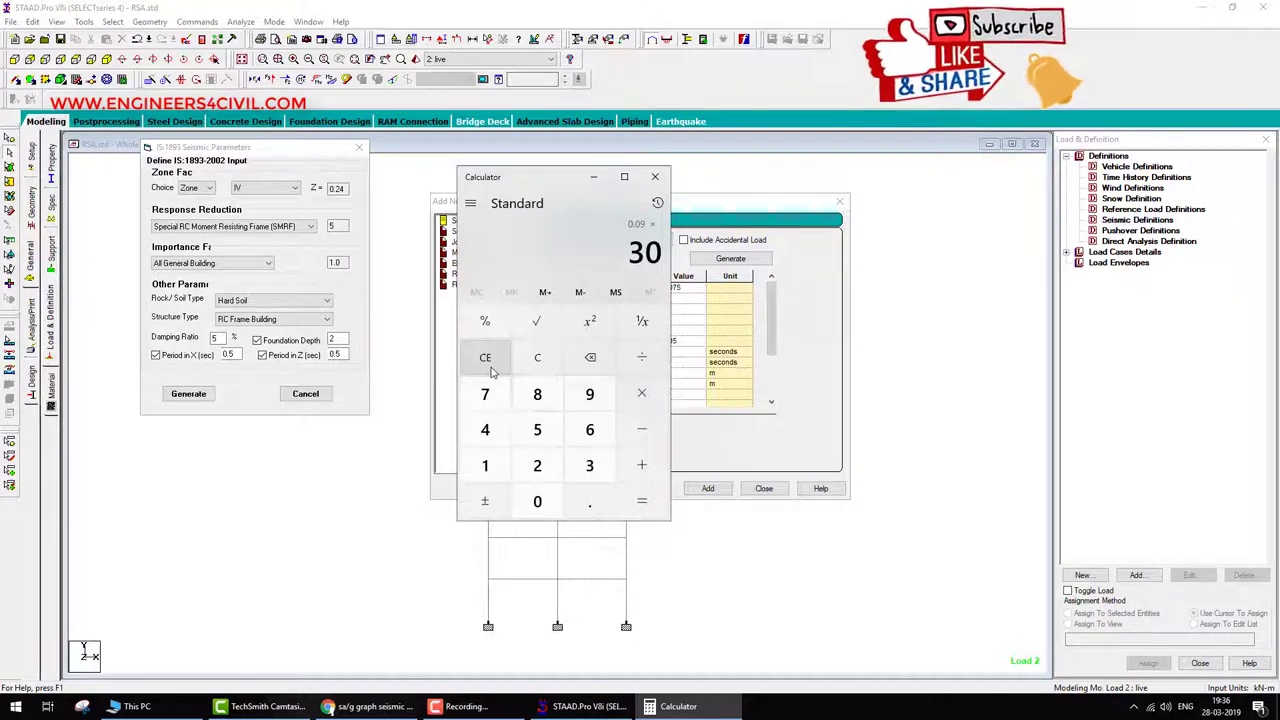
pyautogui.press('Return')
pyautogui.press('/')
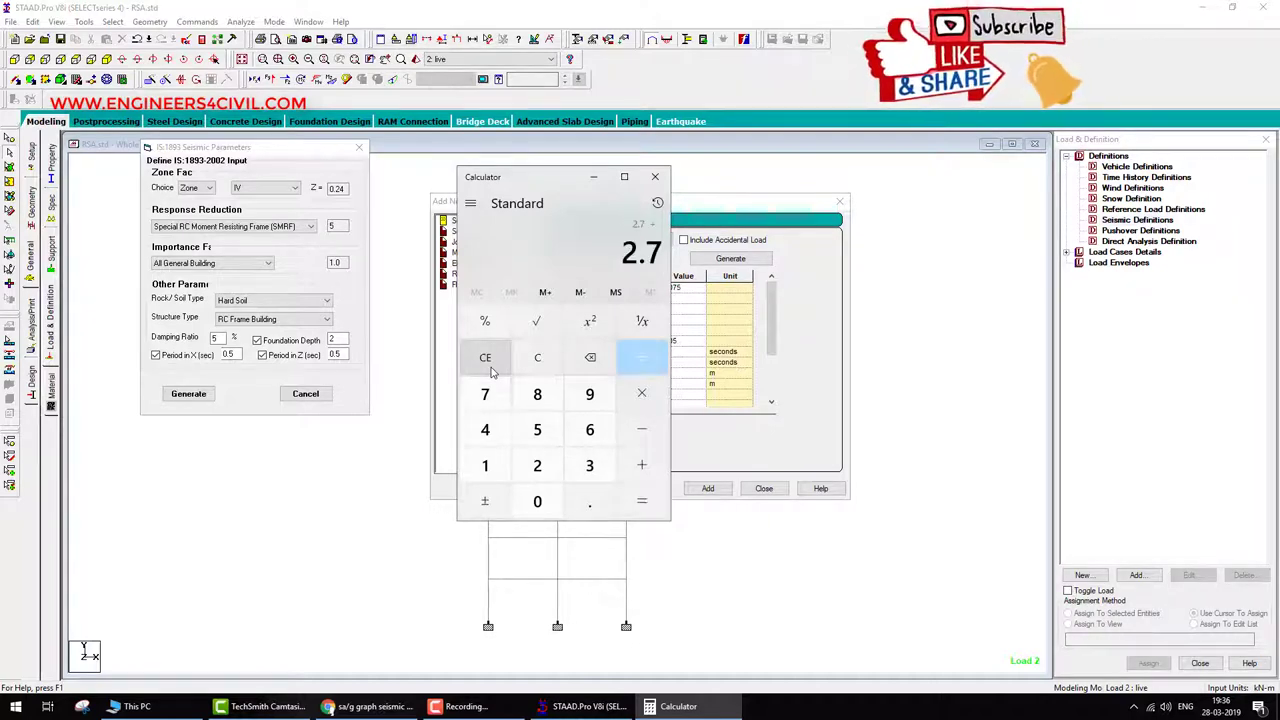
pyautogui.write('3.6')
pyautogui.press('Return')
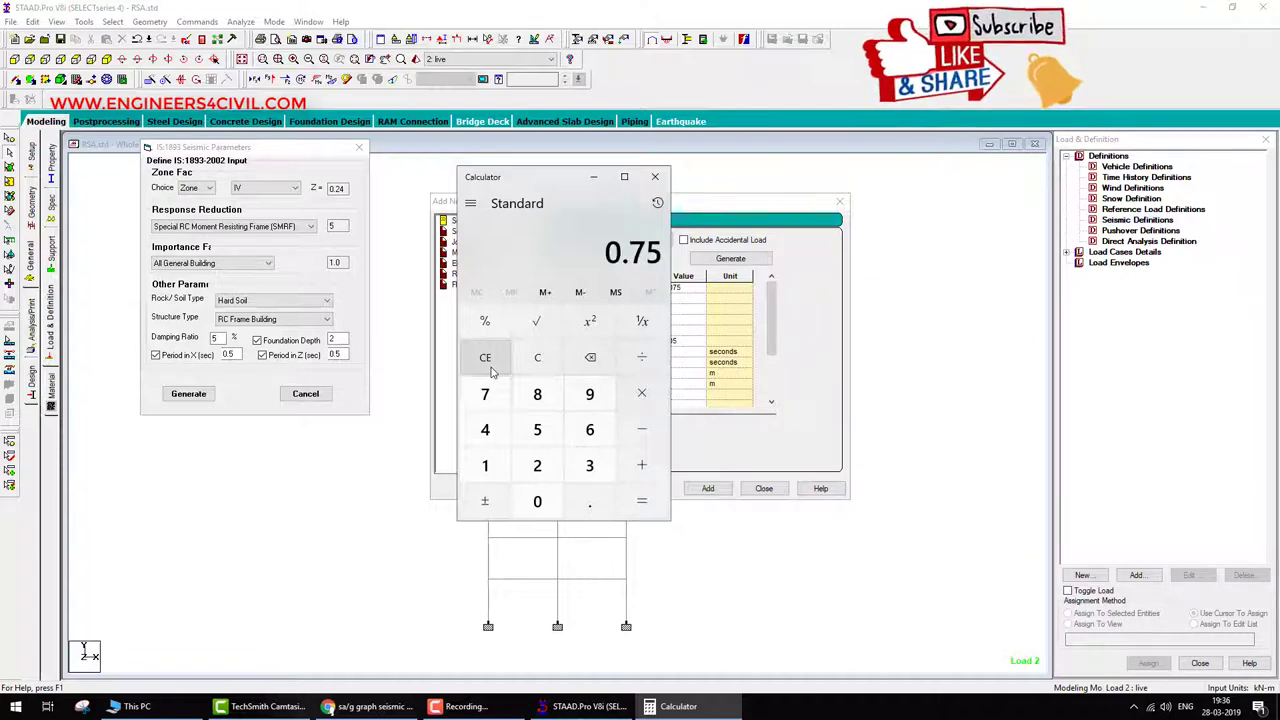
# Enter 0.75 s as the X and Z periods, generate, and add the IS 1893 definition, accepting the reset.
pyautogui.click(655, 176)
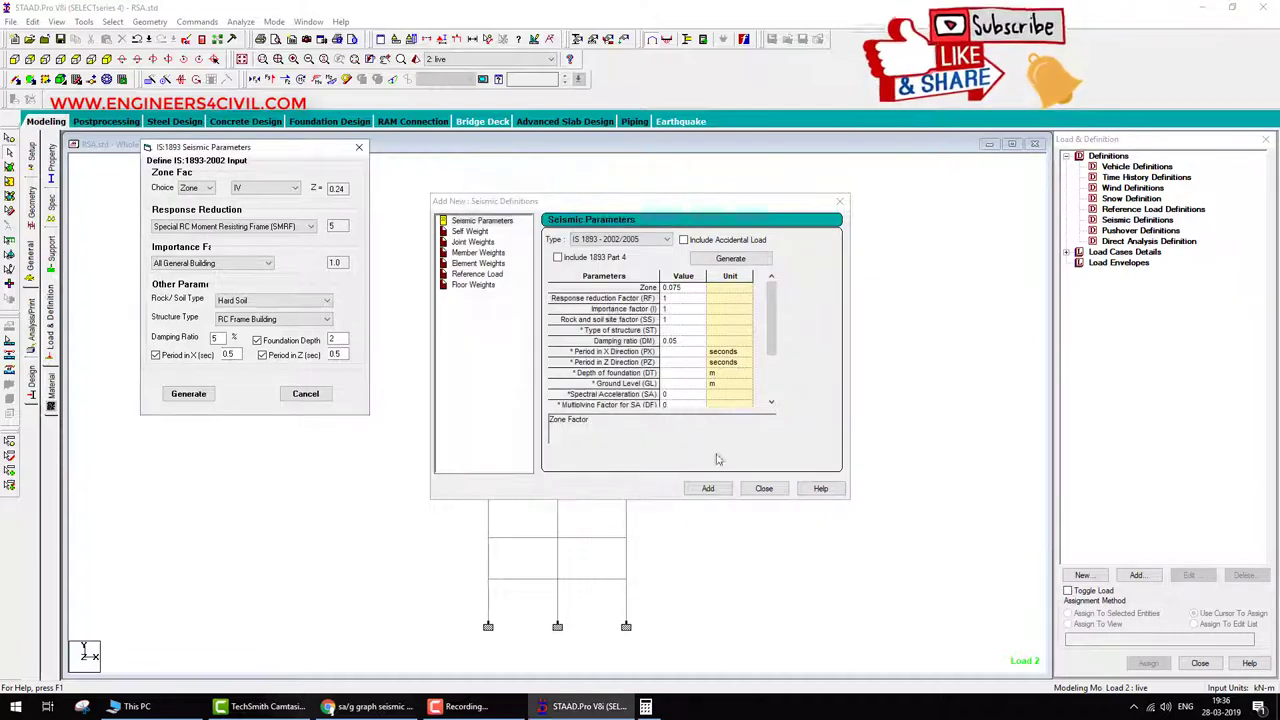
pyautogui.press('BackSpace')
pyautogui.press('BackSpace')
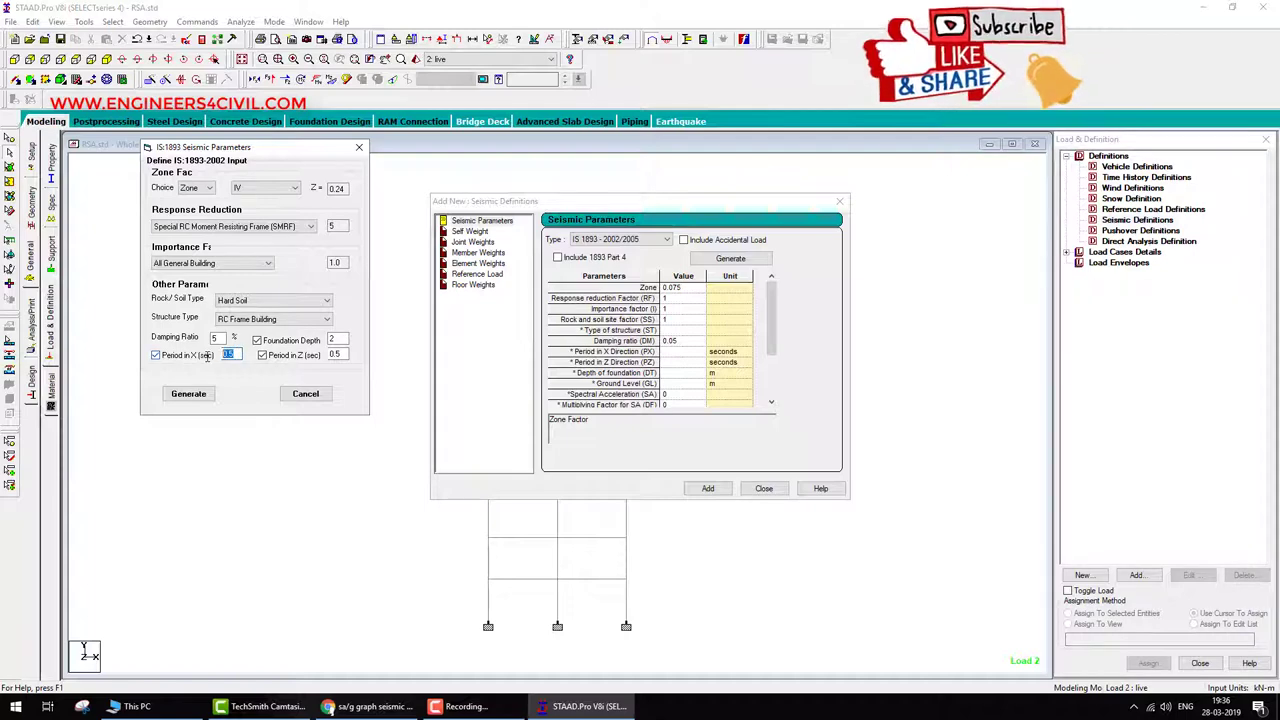
pyautogui.write('.75')
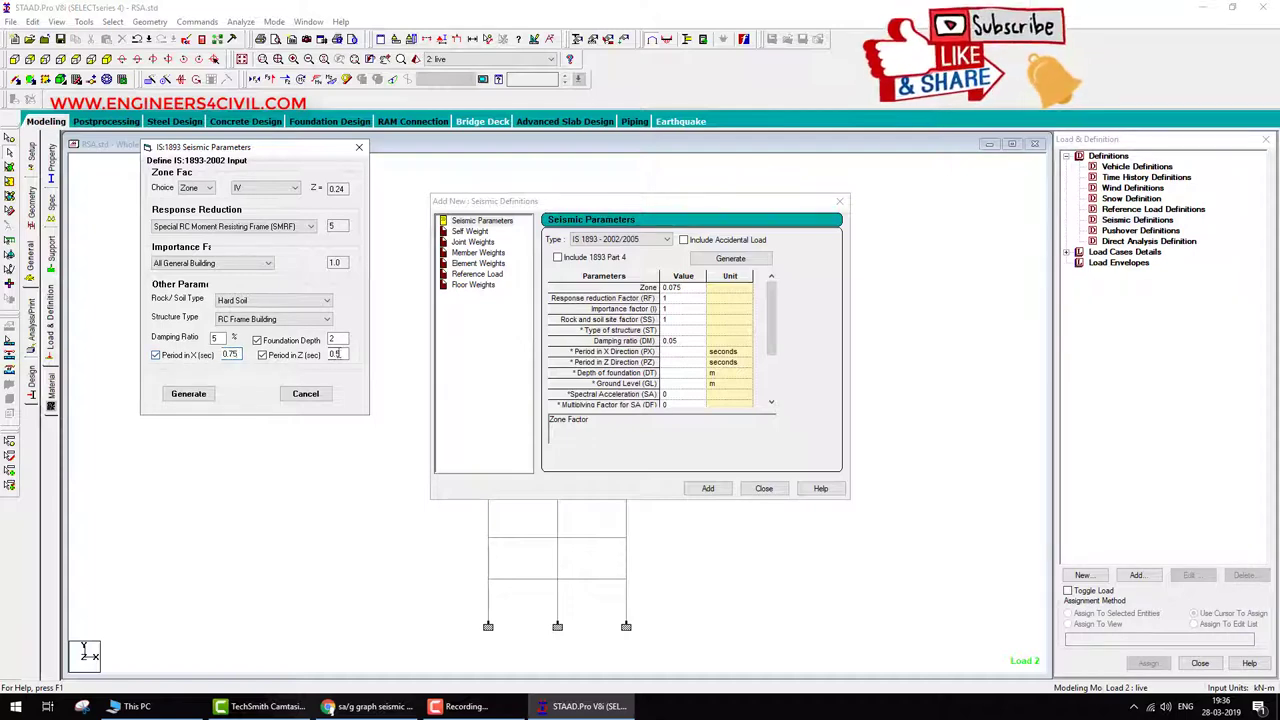
pyautogui.press('Tab')
pyautogui.click(207, 396)
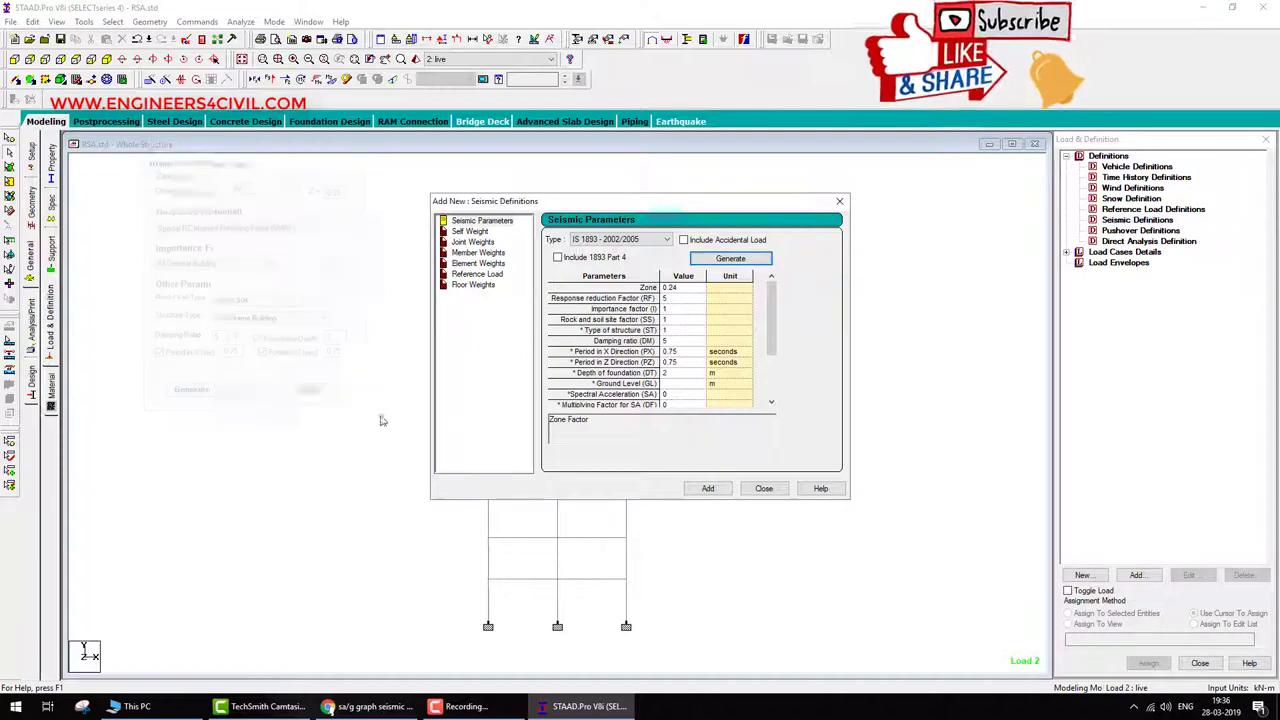
pyautogui.click(716, 484)
pyautogui.click(688, 384)
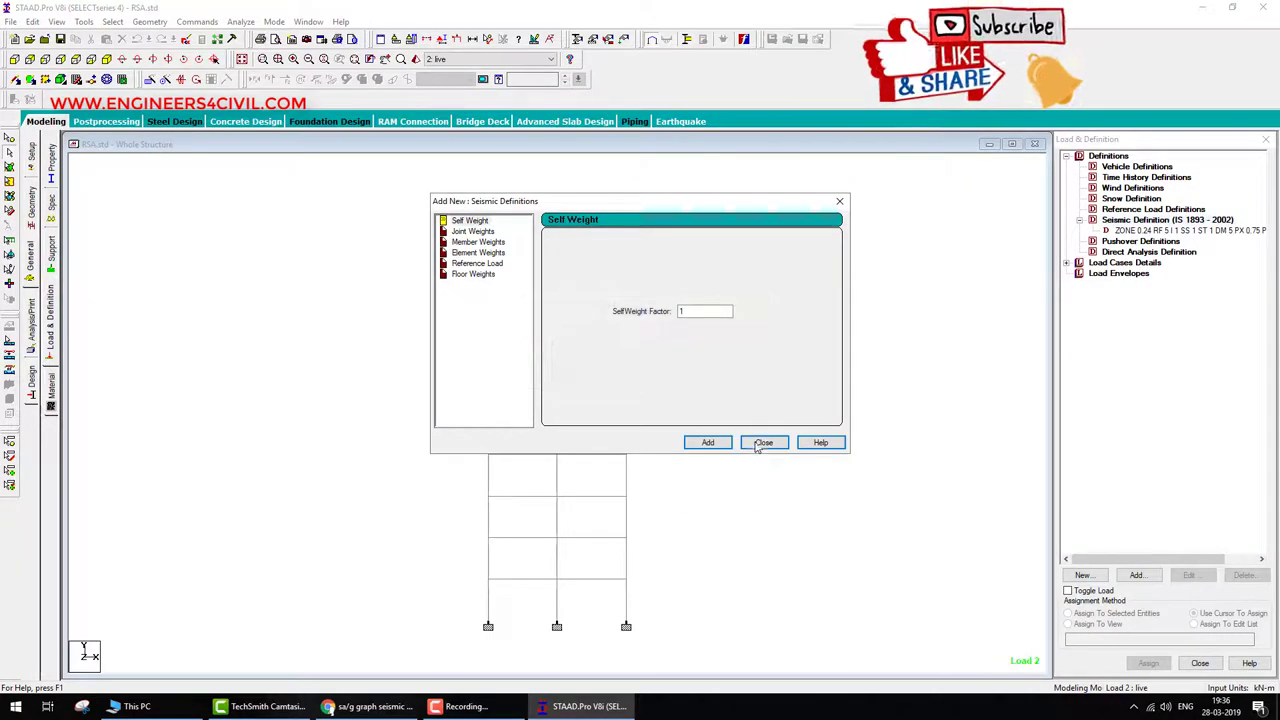
pyautogui.click(762, 444)
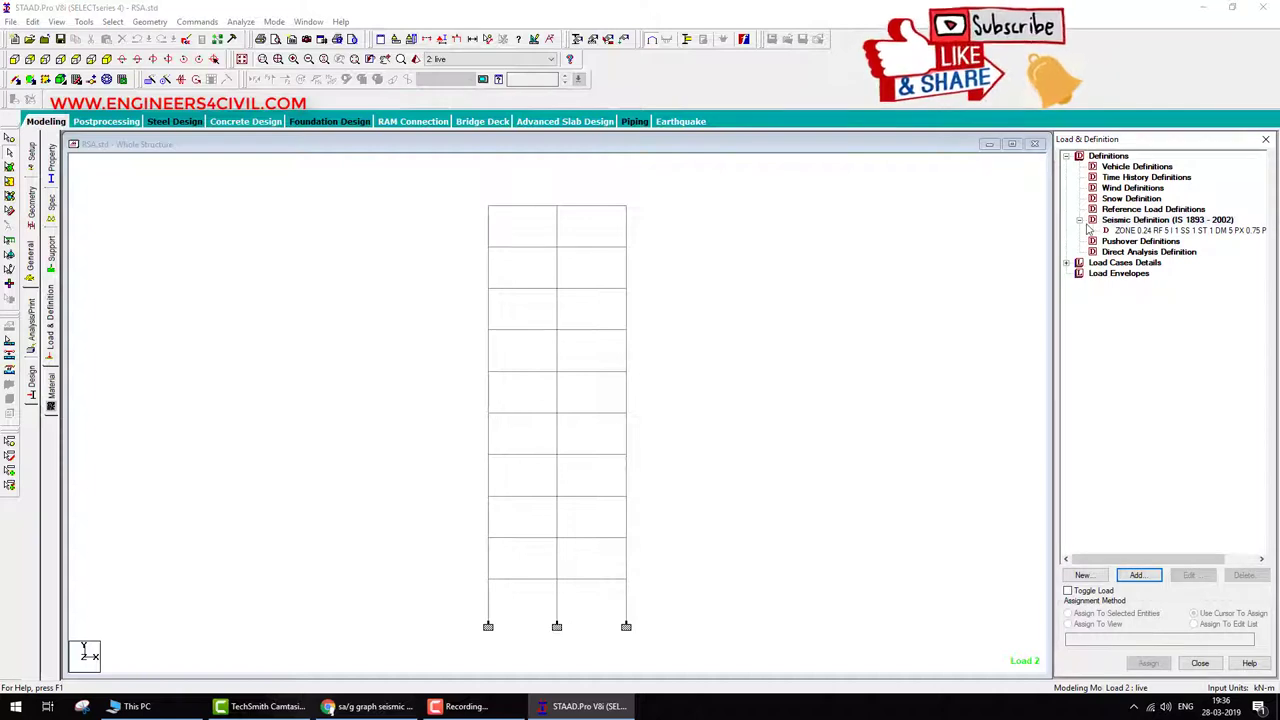
# Create load case 3 titled RSX with the Seismic loading type.
pyautogui.click(1066, 157)
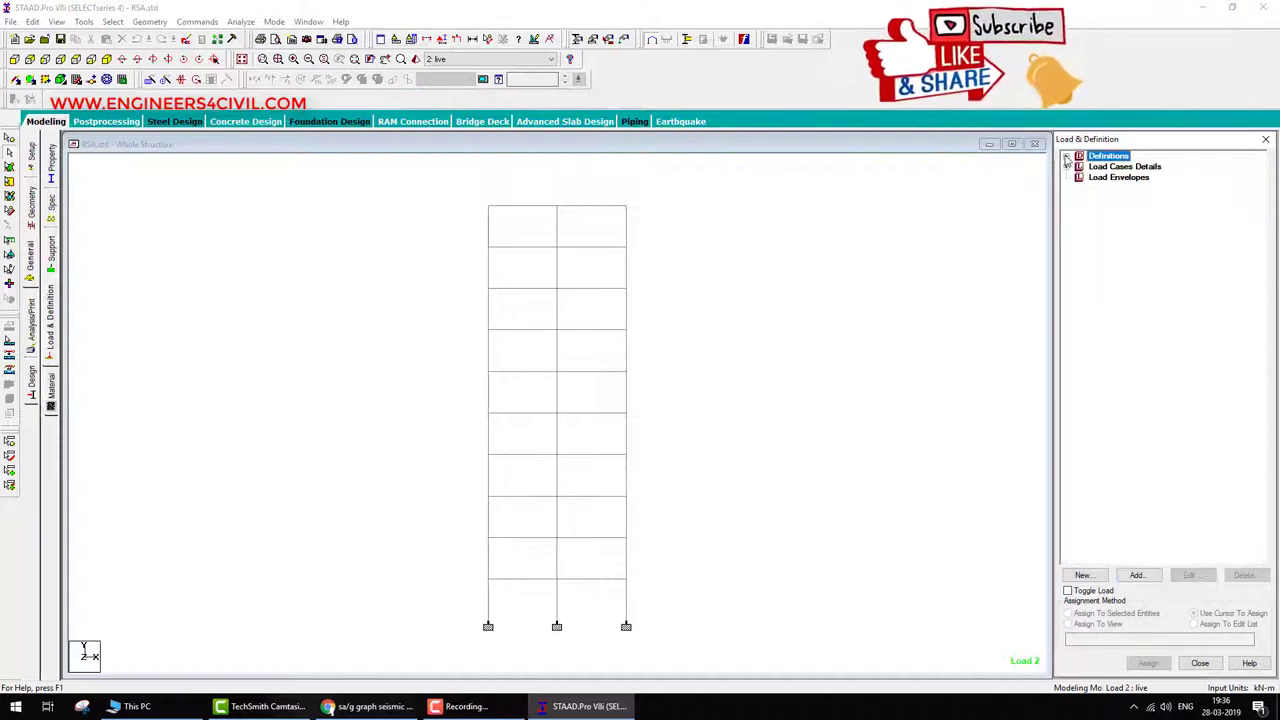
pyautogui.click(1067, 167)
pyautogui.click(1110, 169)
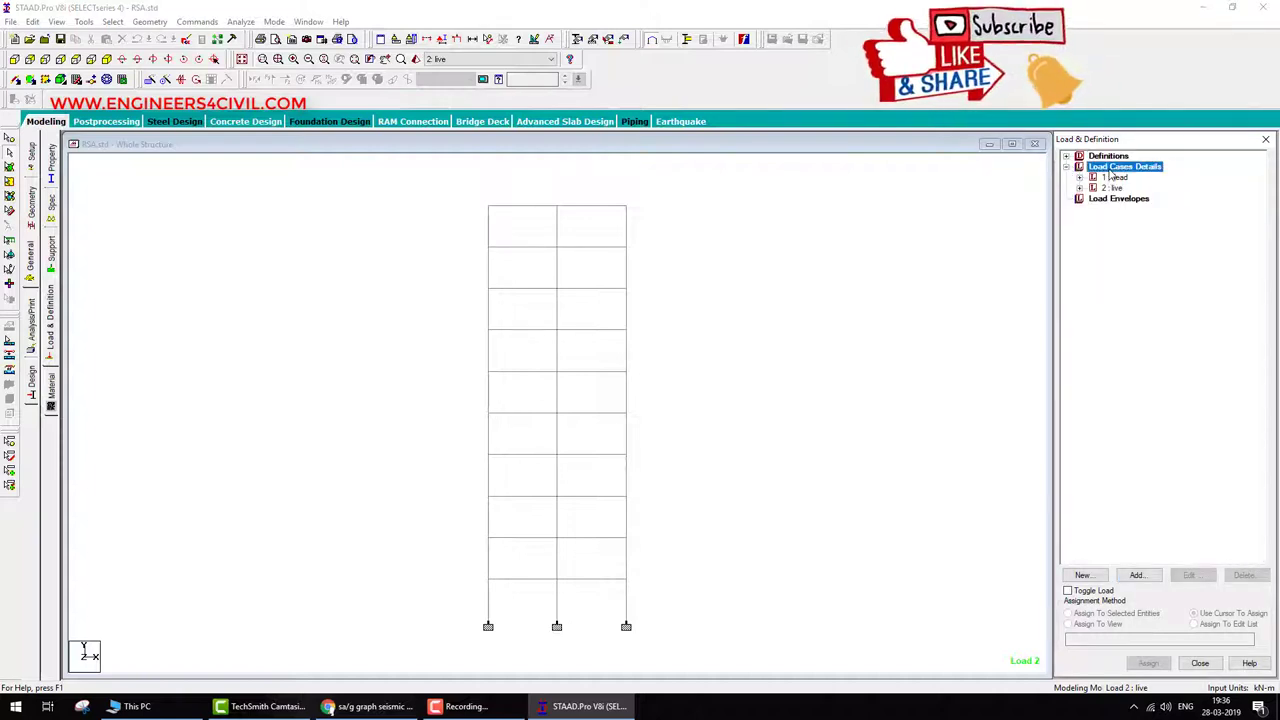
pyautogui.click(1137, 575)
pyautogui.click(660, 282)
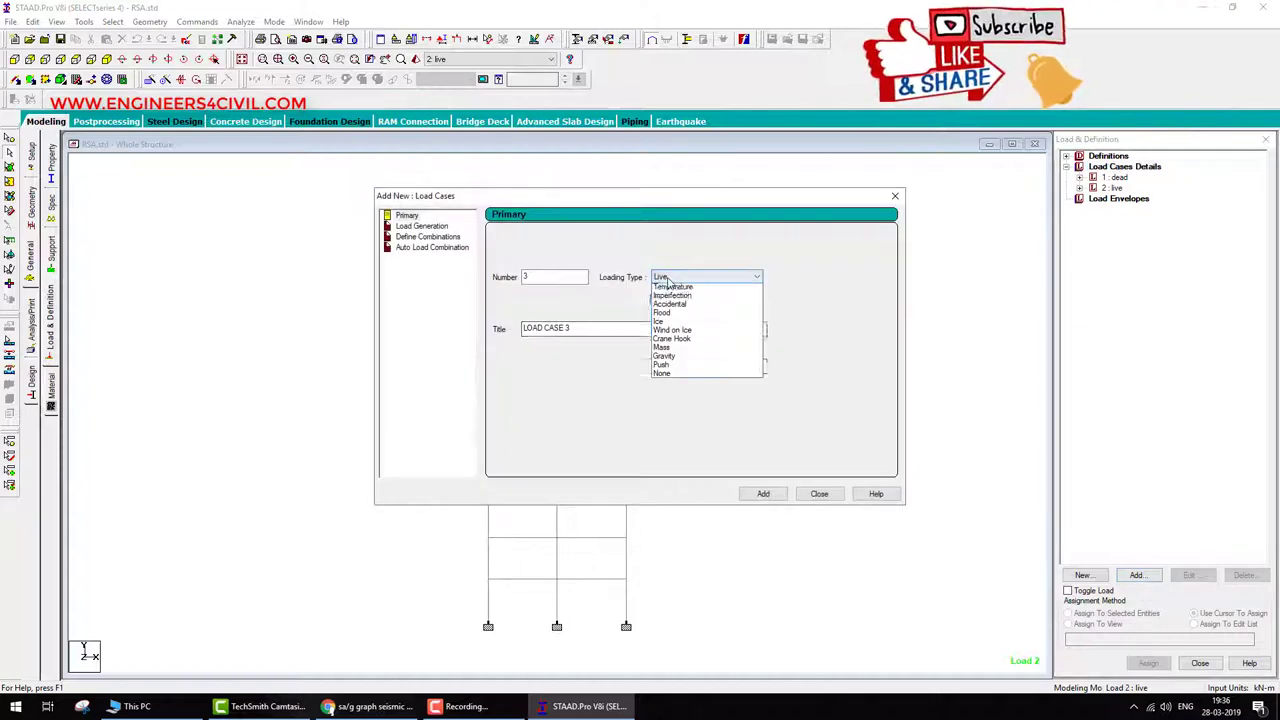
pyautogui.click(665, 323)
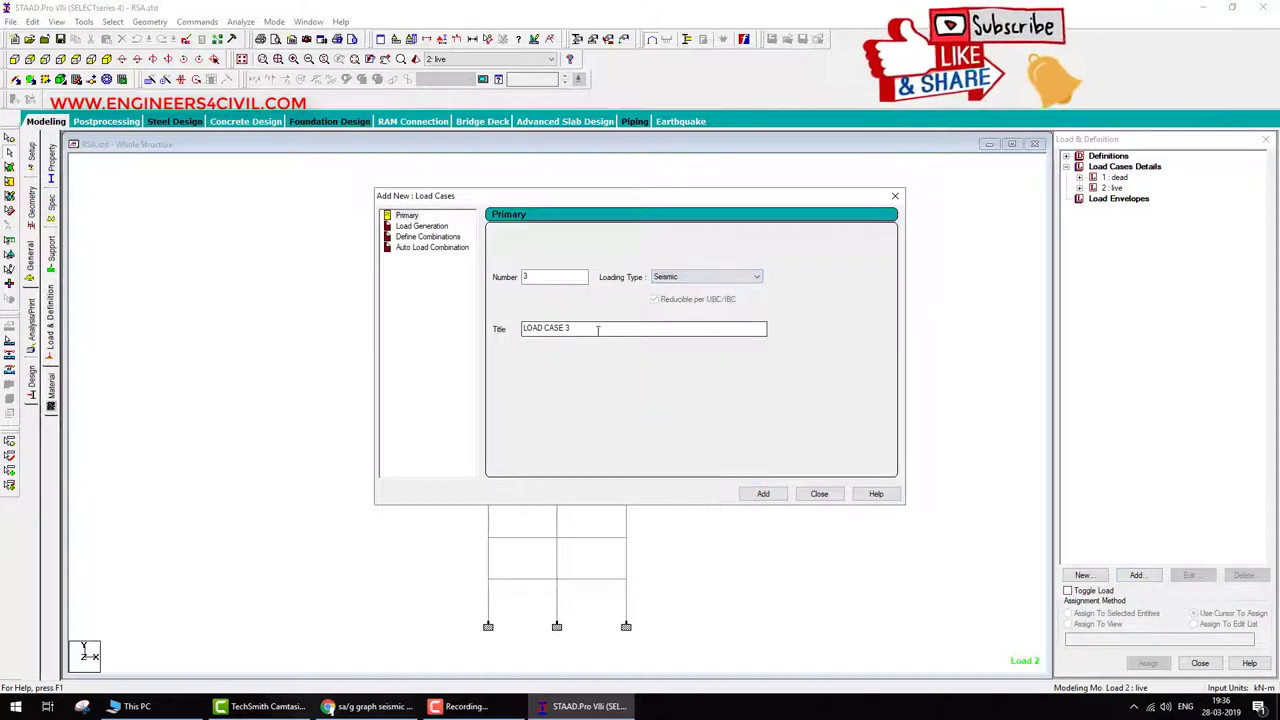
pyautogui.moveTo(596, 329); pyautogui.dragTo(348, 317)
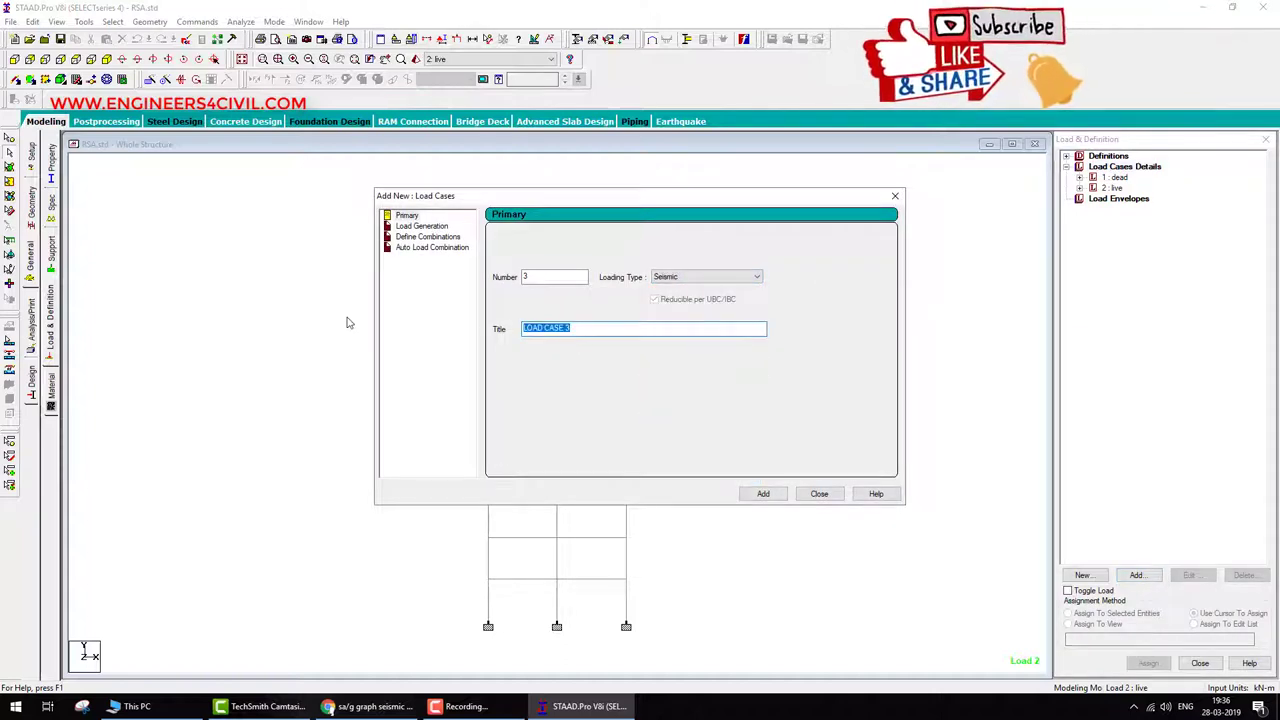
pyautogui.write('RSX')
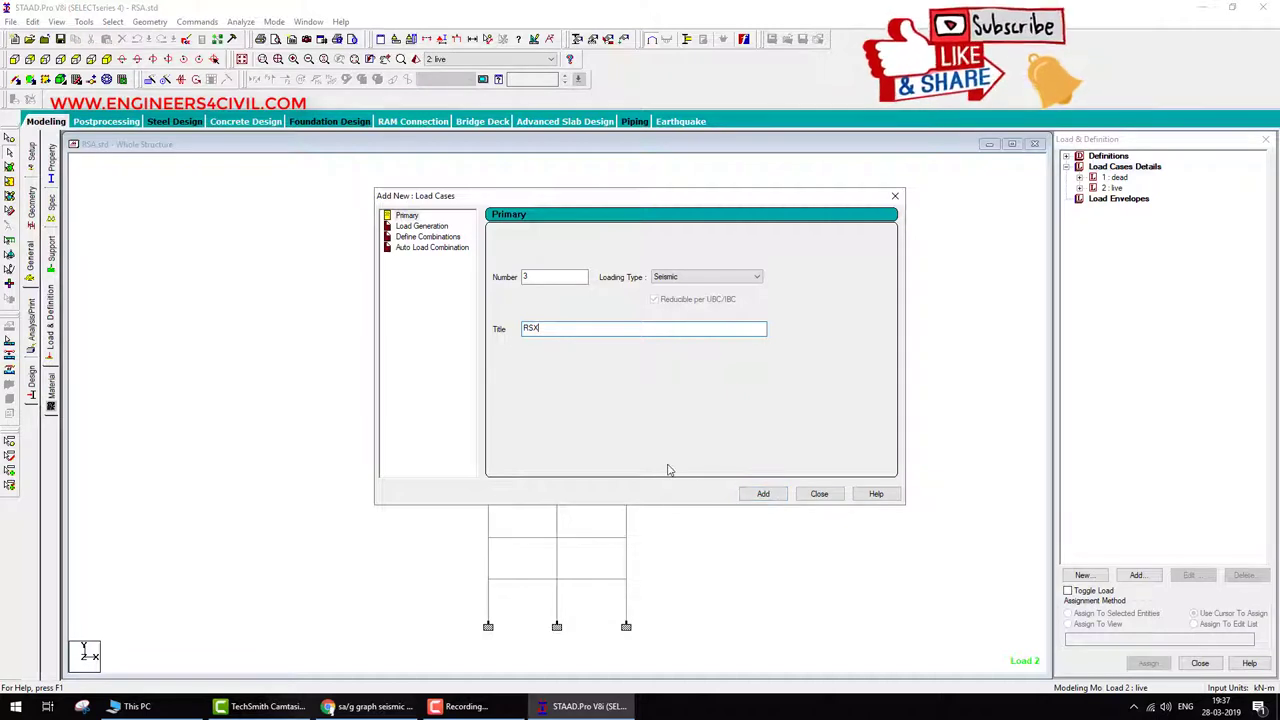
pyautogui.click(763, 493)
pyautogui.click(819, 493)
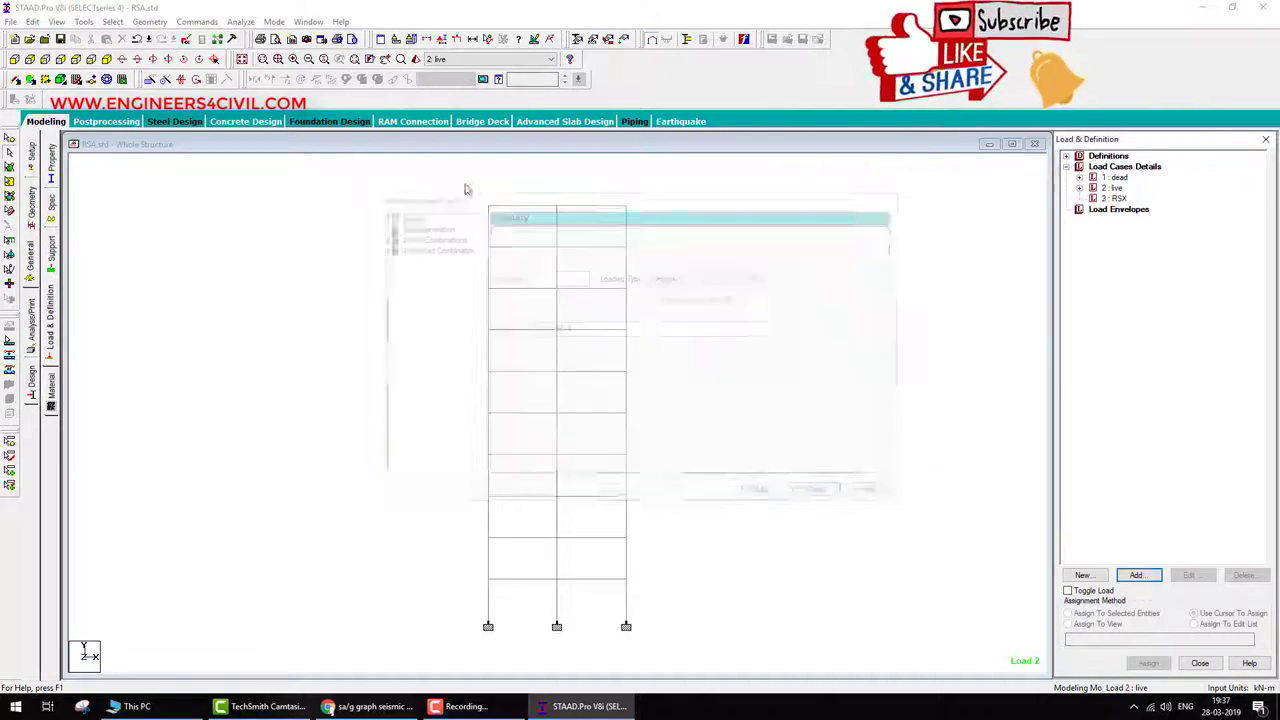
pyautogui.click(88, 59)
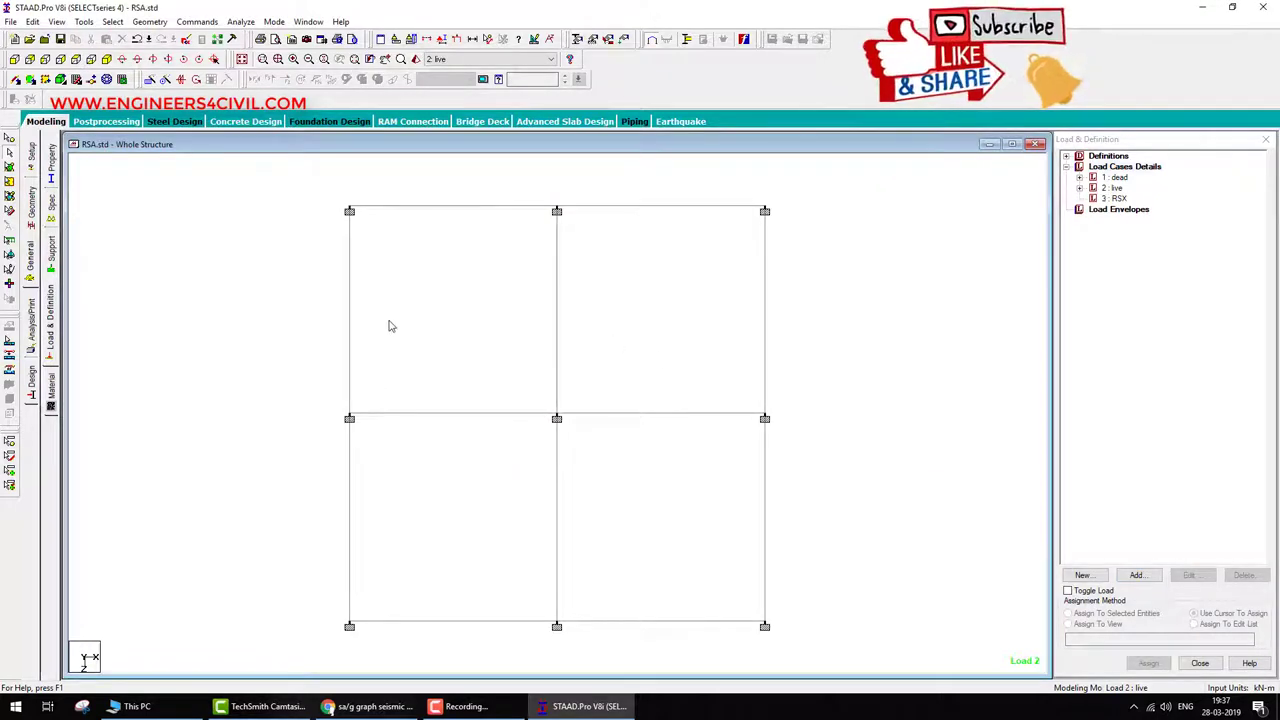
# Sketch the X and Z direction arrows, clear the marks, and select the 3 : RSX load case.
pyautogui.moveTo(124, 336); pyautogui.dragTo(309, 336)
pyautogui.moveTo(263, 305); pyautogui.dragTo(266, 384)
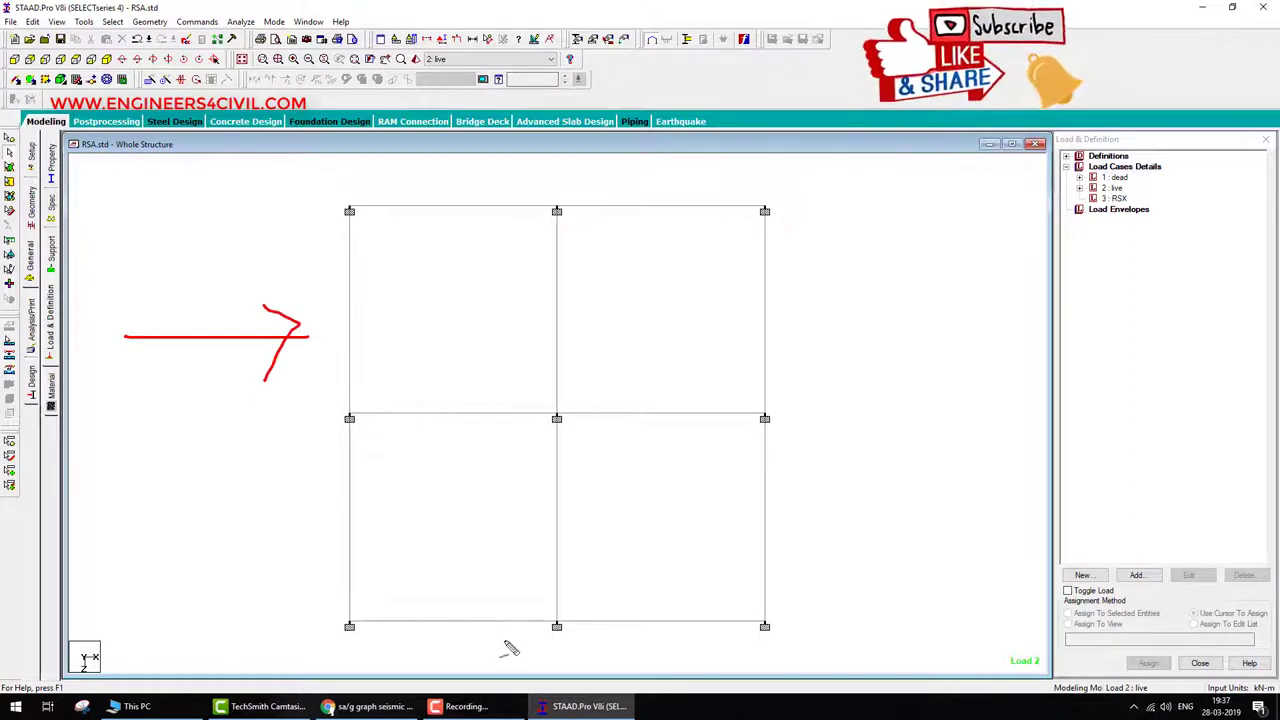
pyautogui.moveTo(522, 163)
pyautogui.mouseDown()
pyautogui.moveTo(543, 230)
pyautogui.moveTo(560, 214)
pyautogui.moveTo(583, 252)
pyautogui.moveTo(640, 237)
pyautogui.mouseUp()
pyautogui.moveTo(313, 353); pyautogui.dragTo(317, 383)
pyautogui.moveTo(350, 341); pyautogui.dragTo(415, 393)
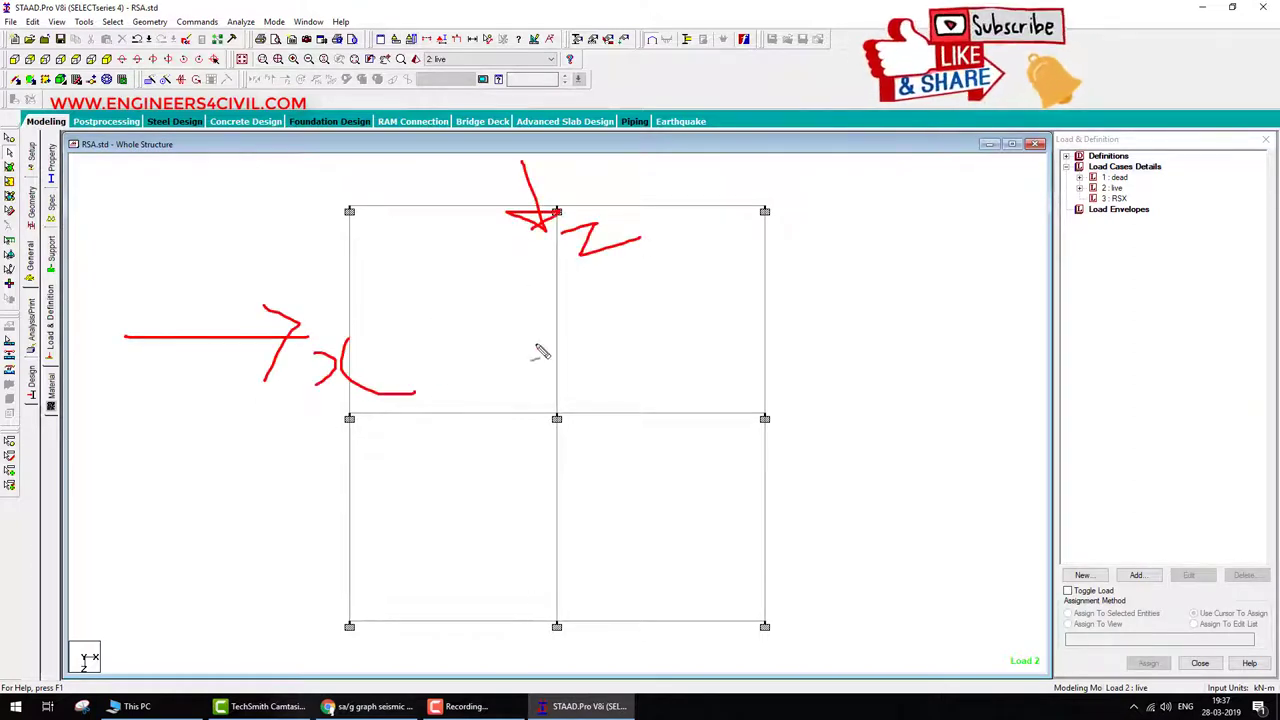
pyautogui.moveTo(1100, 198)
pyautogui.mouseDown()
pyautogui.moveTo(849, 335)
pyautogui.moveTo(916, 351)
pyautogui.moveTo(880, 280)
pyautogui.mouseUp()
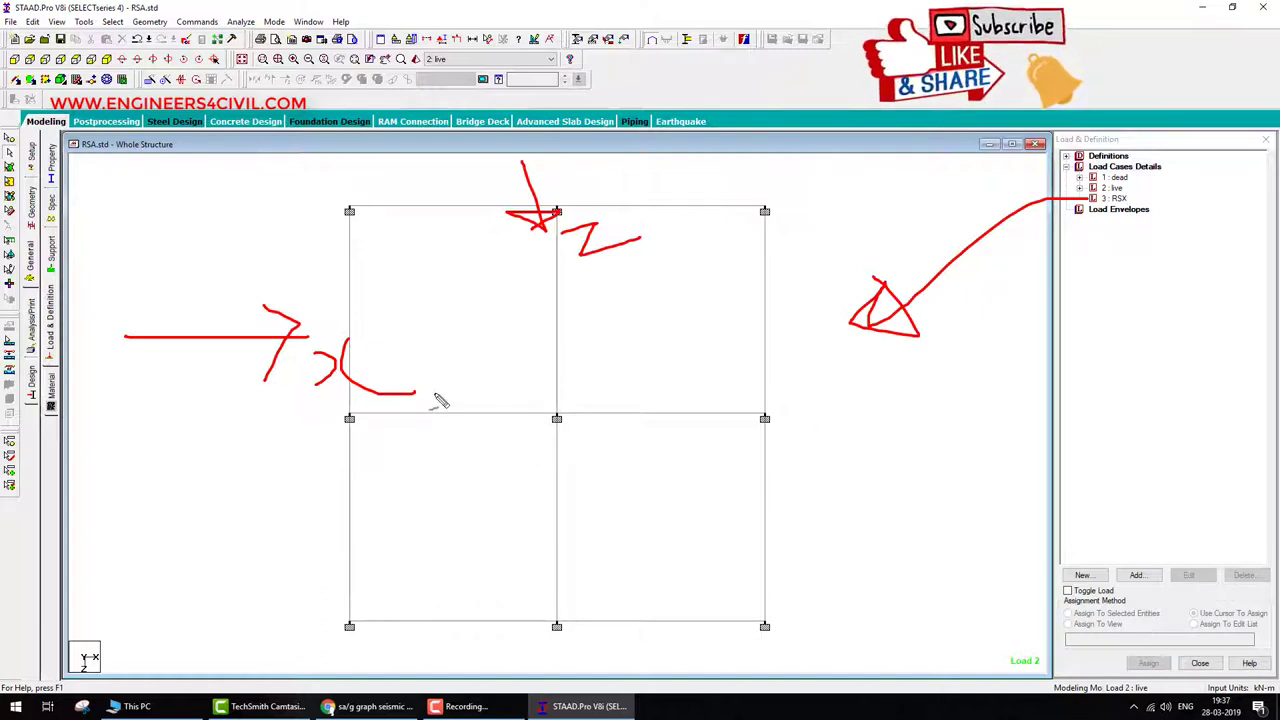
pyautogui.press('Escape')
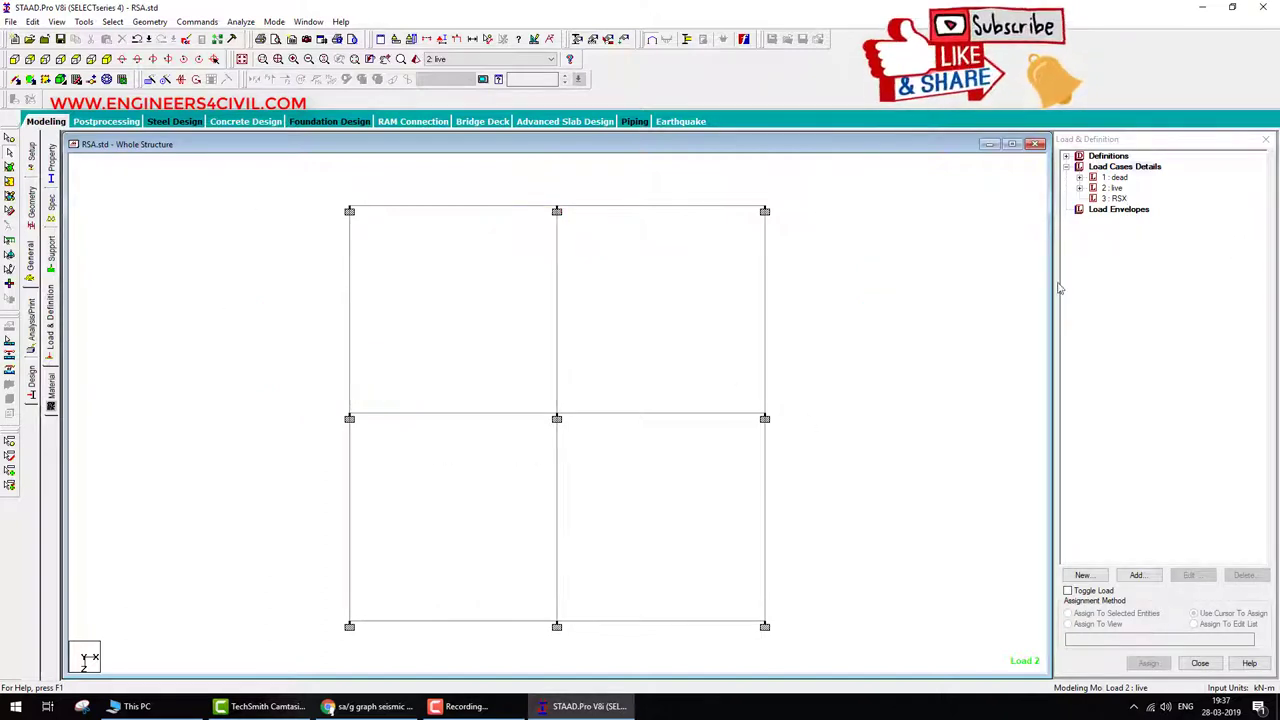
pyautogui.click(1110, 199)
# Add a Response Spectra item with code IS 1893, CQC combination and Hard Soil subsoil class.
pyautogui.click(1136, 575)
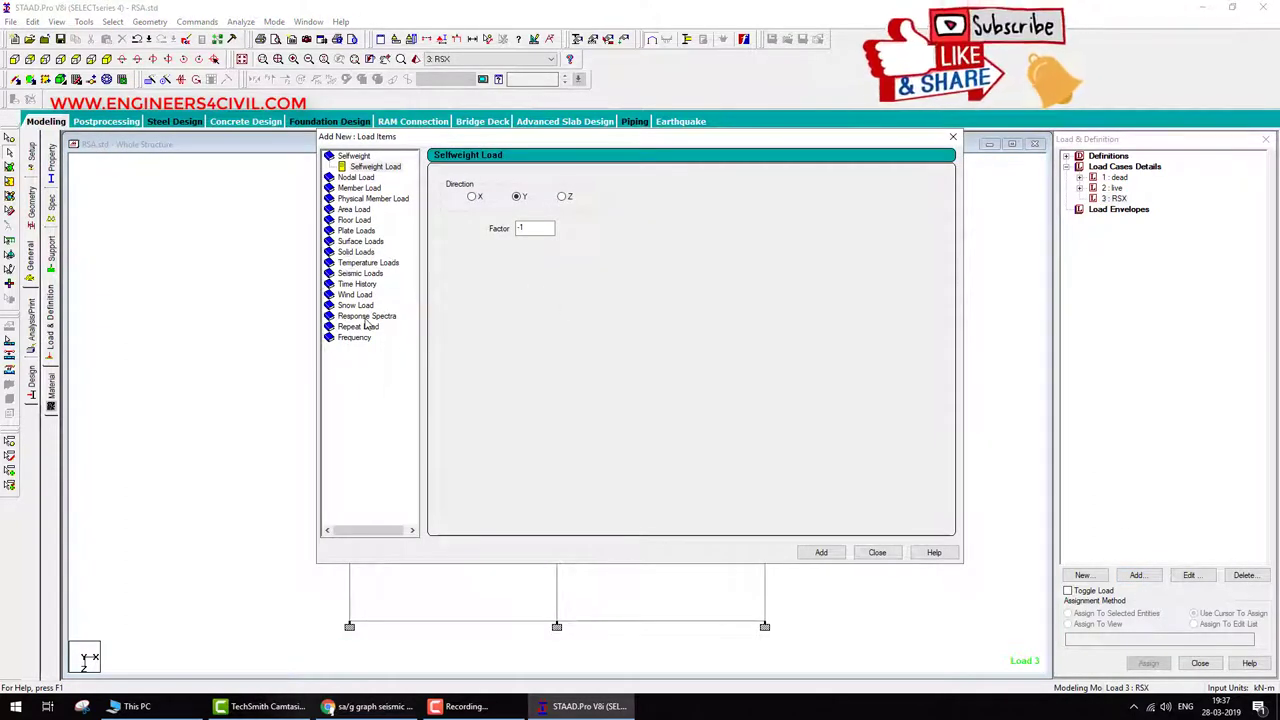
pyautogui.click(378, 317)
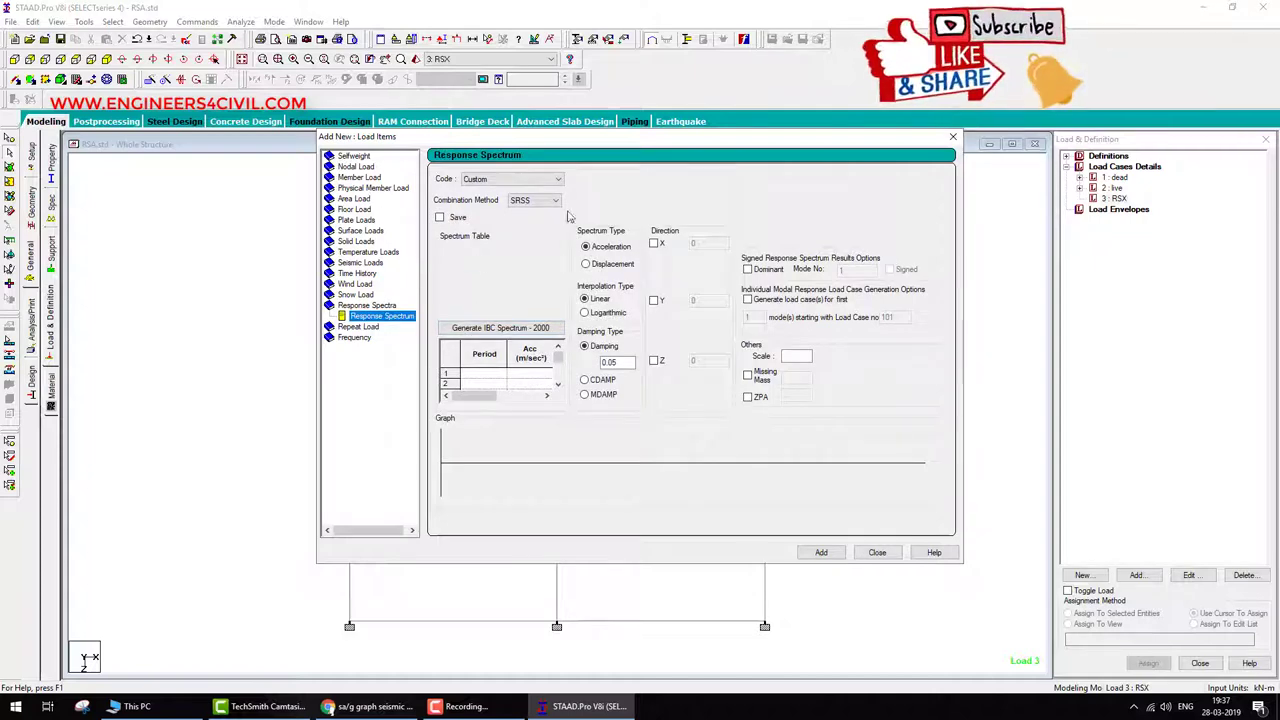
pyautogui.click(524, 180)
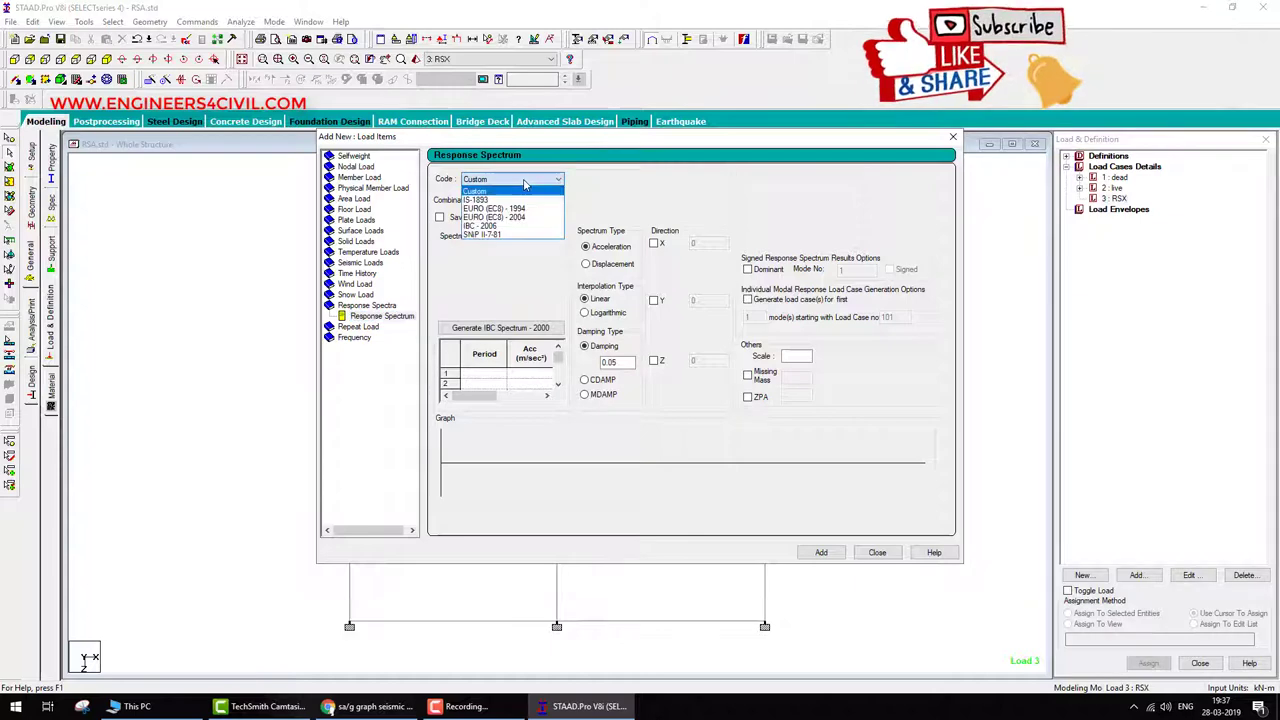
pyautogui.click(505, 199)
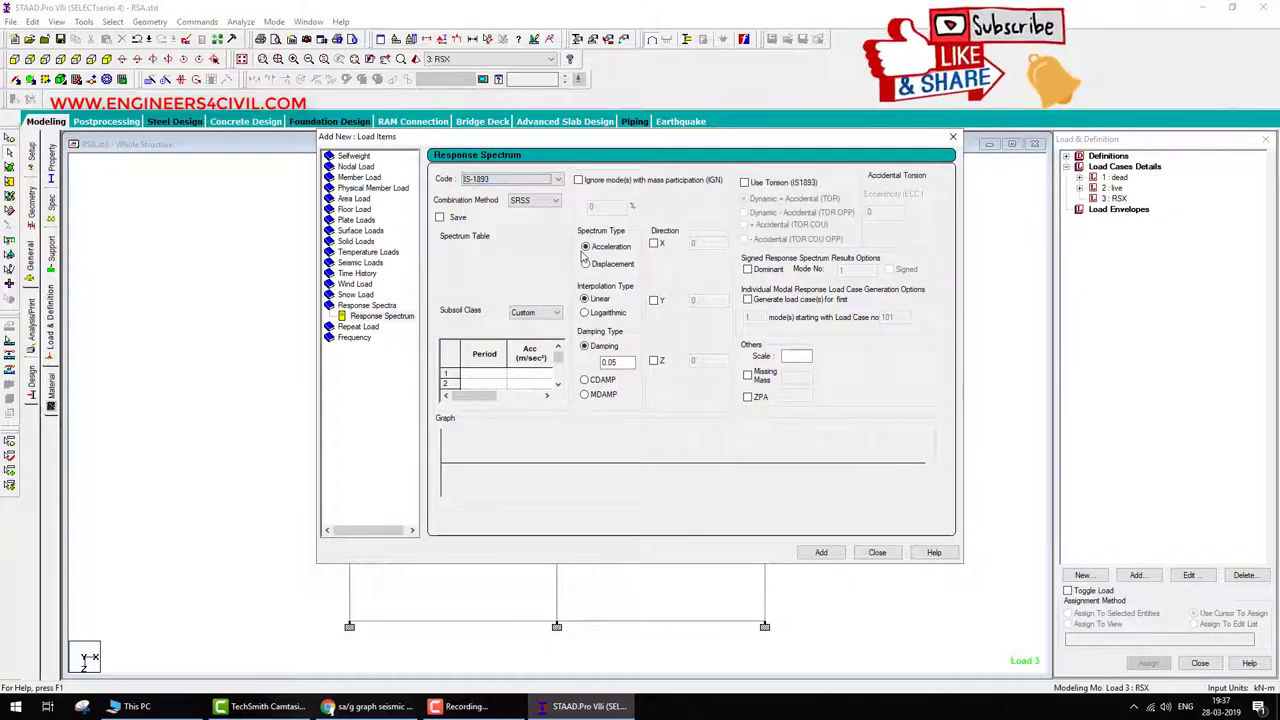
pyautogui.click(554, 201)
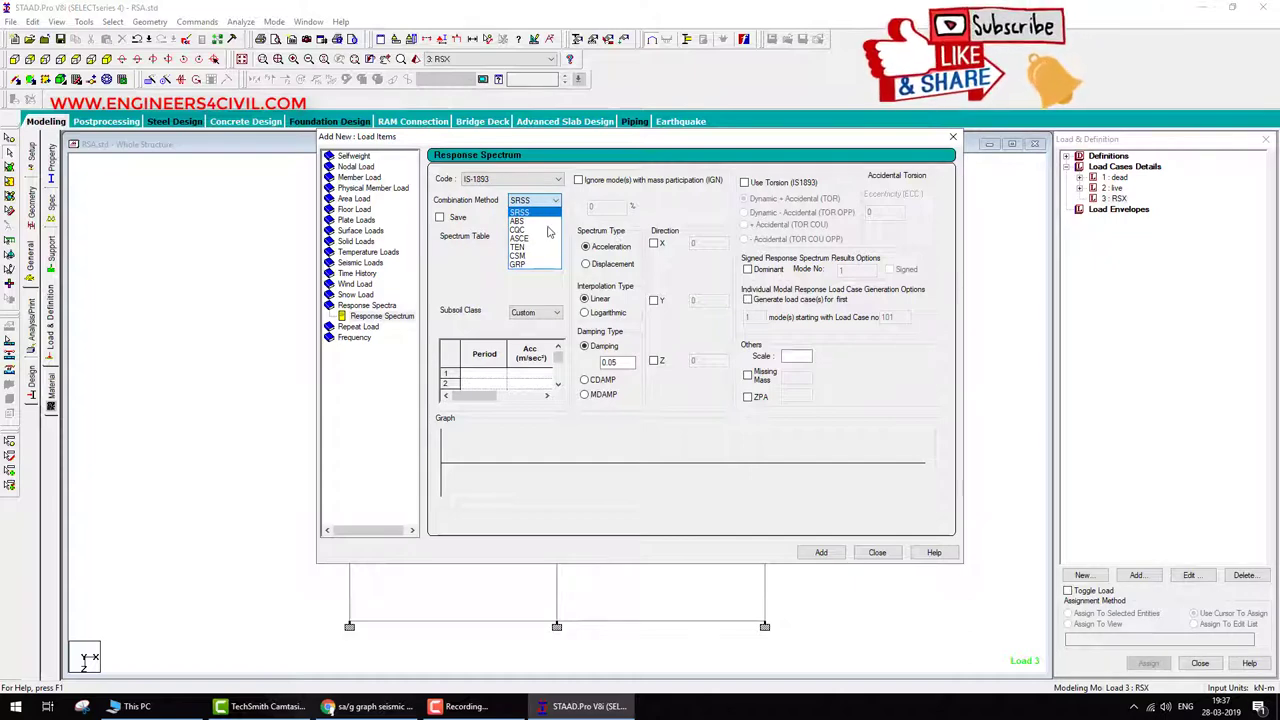
pyautogui.moveTo(543, 215)
pyautogui.mouseDown()
pyautogui.moveTo(570, 295)
pyautogui.moveTo(490, 297)
pyautogui.moveTo(484, 224)
pyautogui.moveTo(565, 210)
pyautogui.mouseUp()
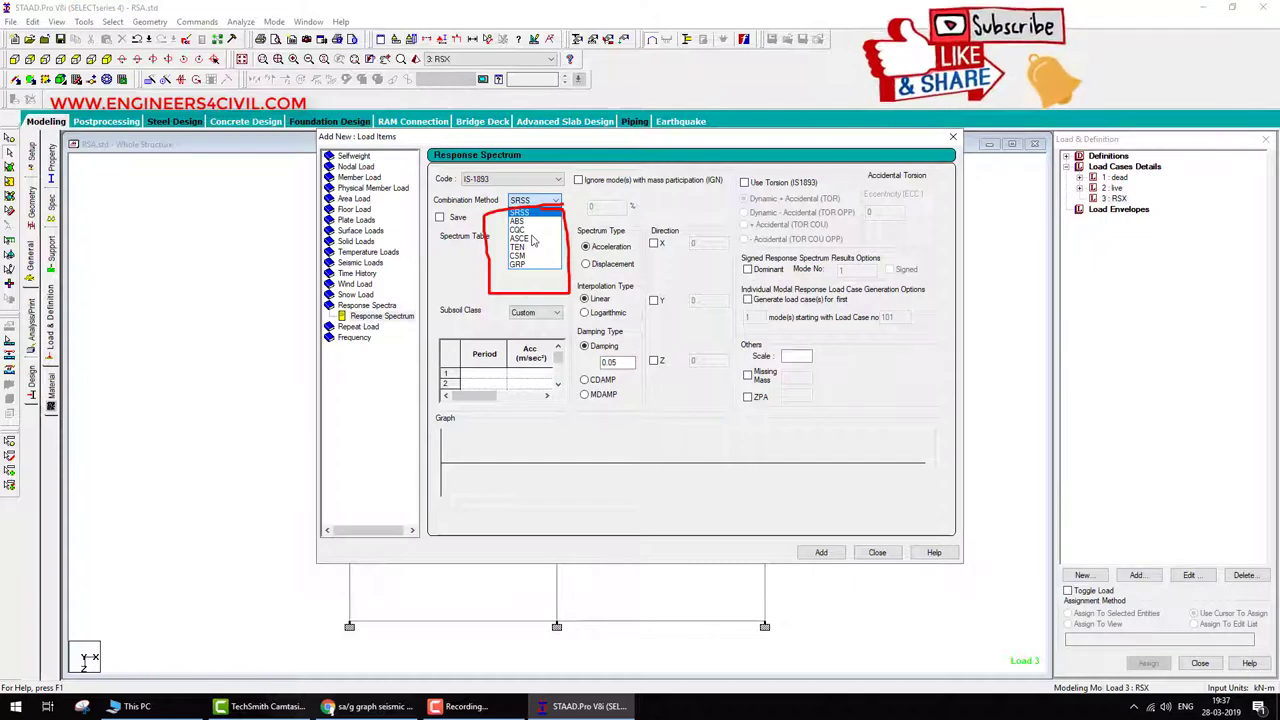
pyautogui.press('Escape')
pyautogui.click(548, 201)
pyautogui.click(518, 229)
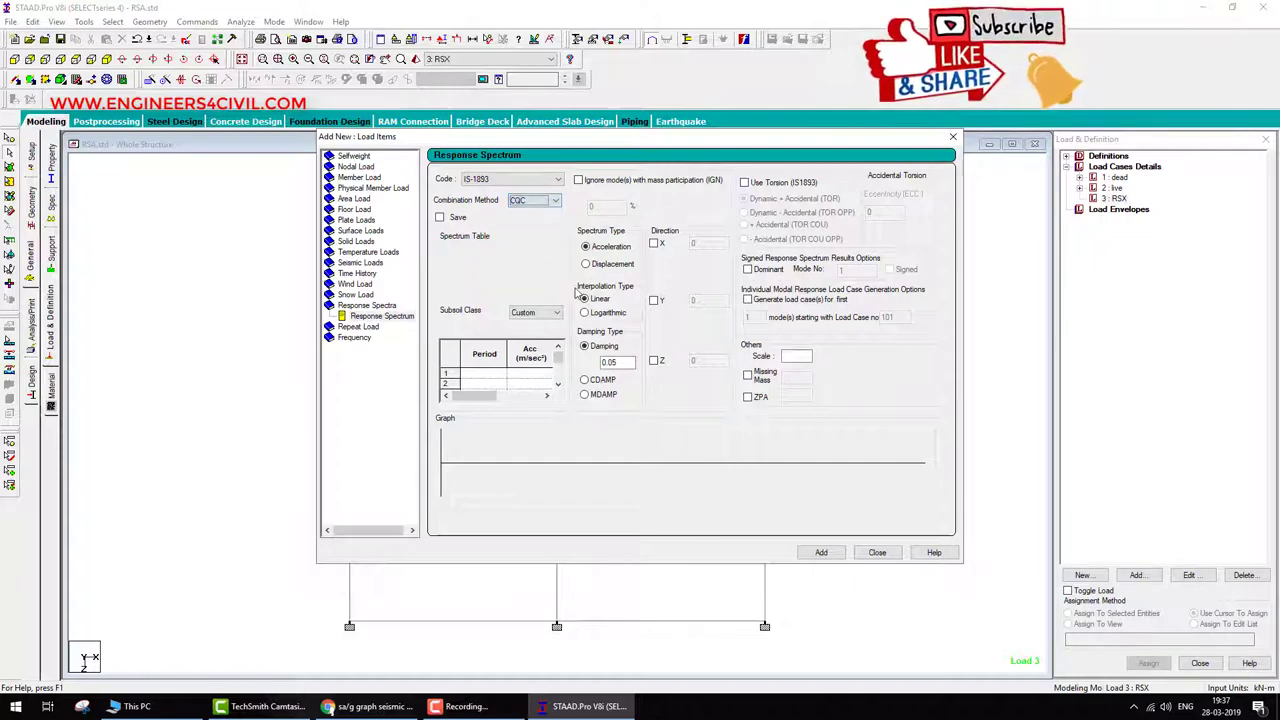
pyautogui.click(555, 312)
pyautogui.click(543, 337)
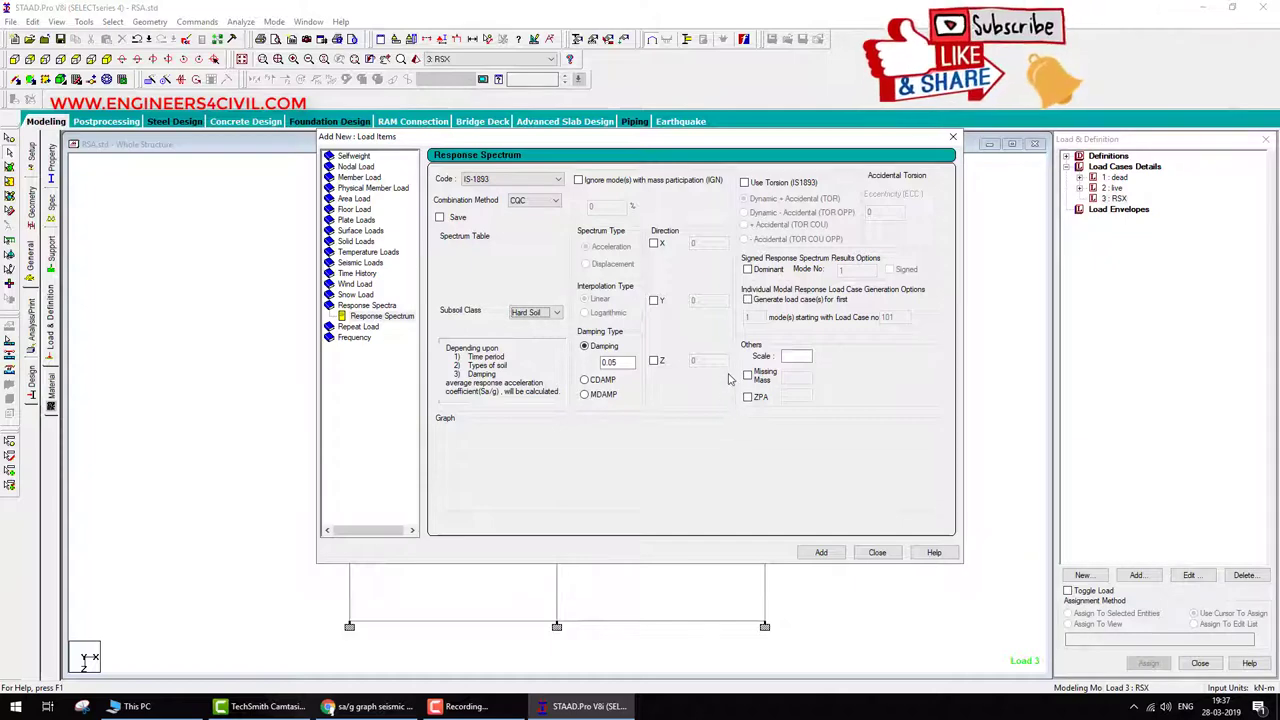
# Mark the X, Y and Z options, then tick Direction X for the spectrum.
pyautogui.moveTo(660, 250)
pyautogui.mouseDown()
pyautogui.moveTo(645, 225)
pyautogui.moveTo(648, 243)
pyautogui.mouseUp()
pyautogui.moveTo(678, 312); pyautogui.dragTo(656, 270)
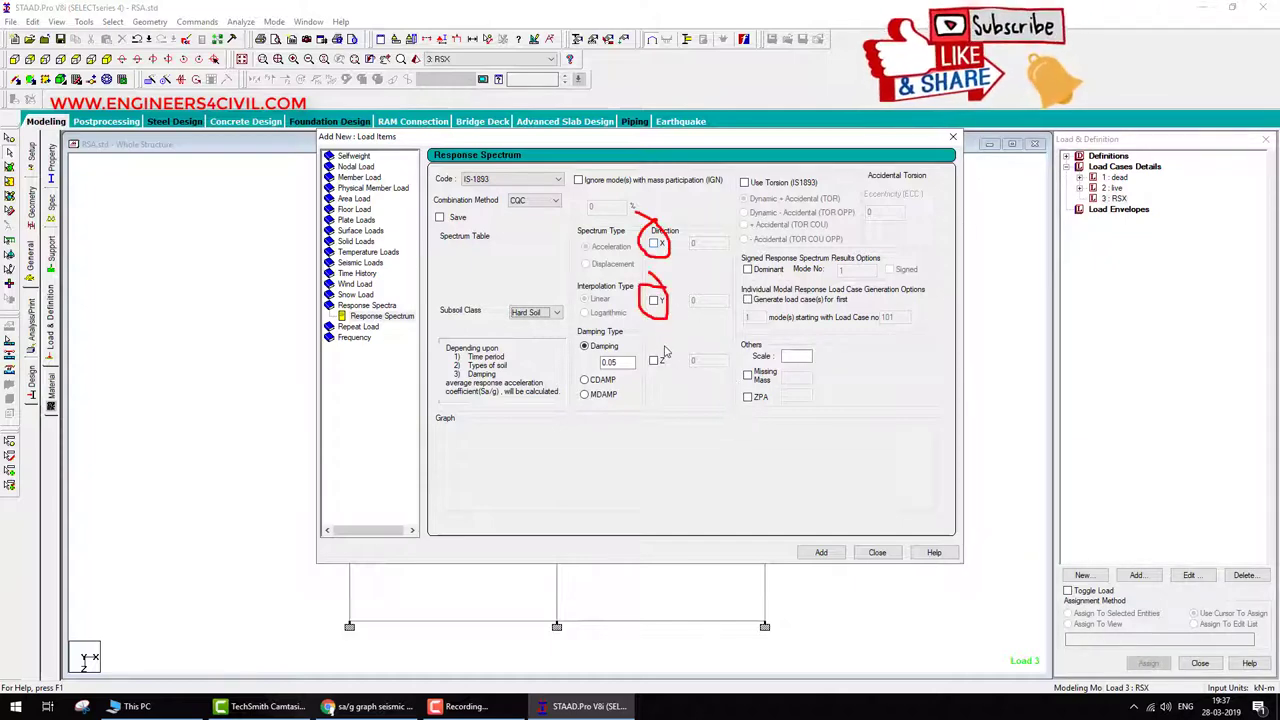
pyautogui.moveTo(668, 346); pyautogui.dragTo(661, 343)
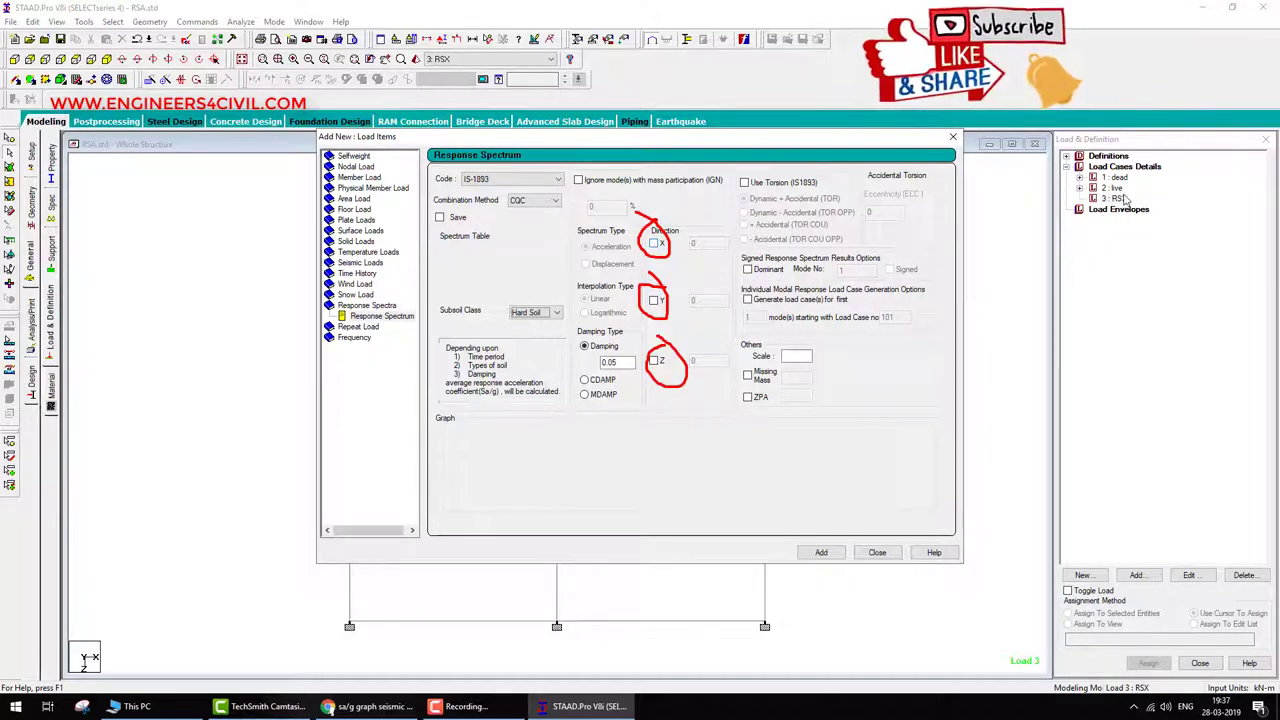
pyautogui.moveTo(1132, 192)
pyautogui.mouseDown()
pyautogui.moveTo(1120, 234)
pyautogui.moveTo(1024, 212)
pyautogui.mouseUp()
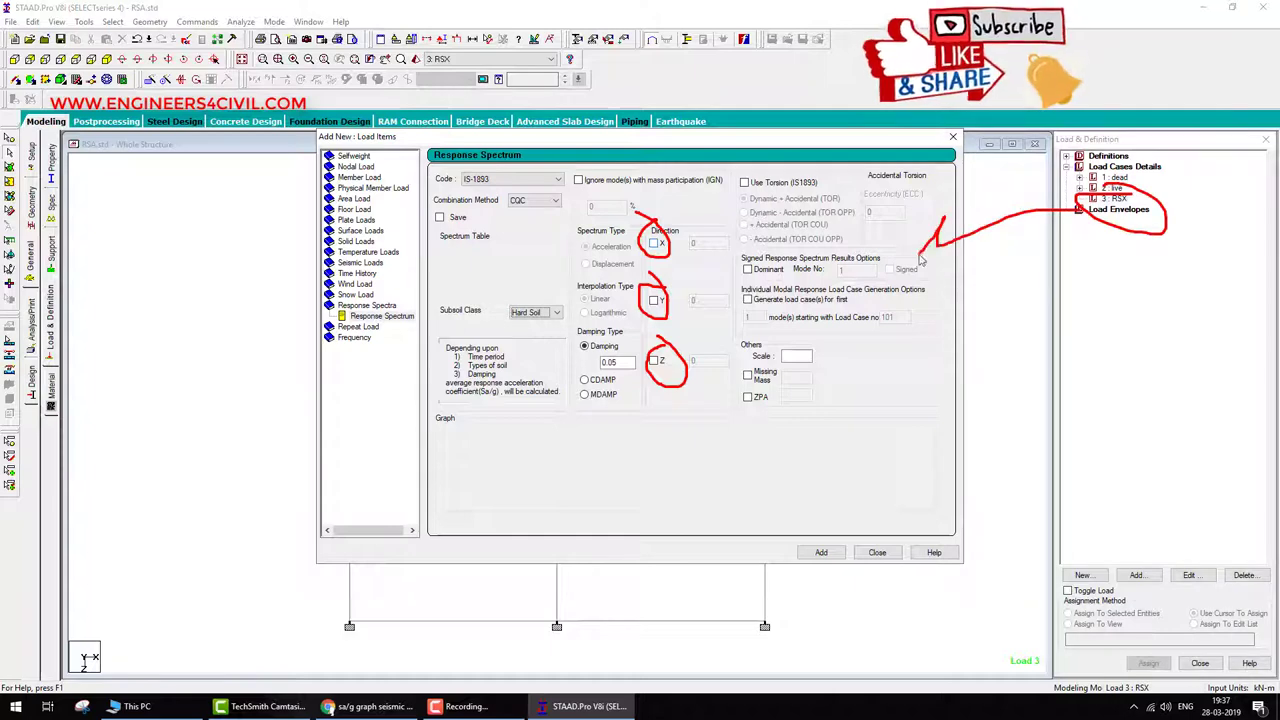
pyautogui.press('Escape')
pyautogui.click(655, 244)
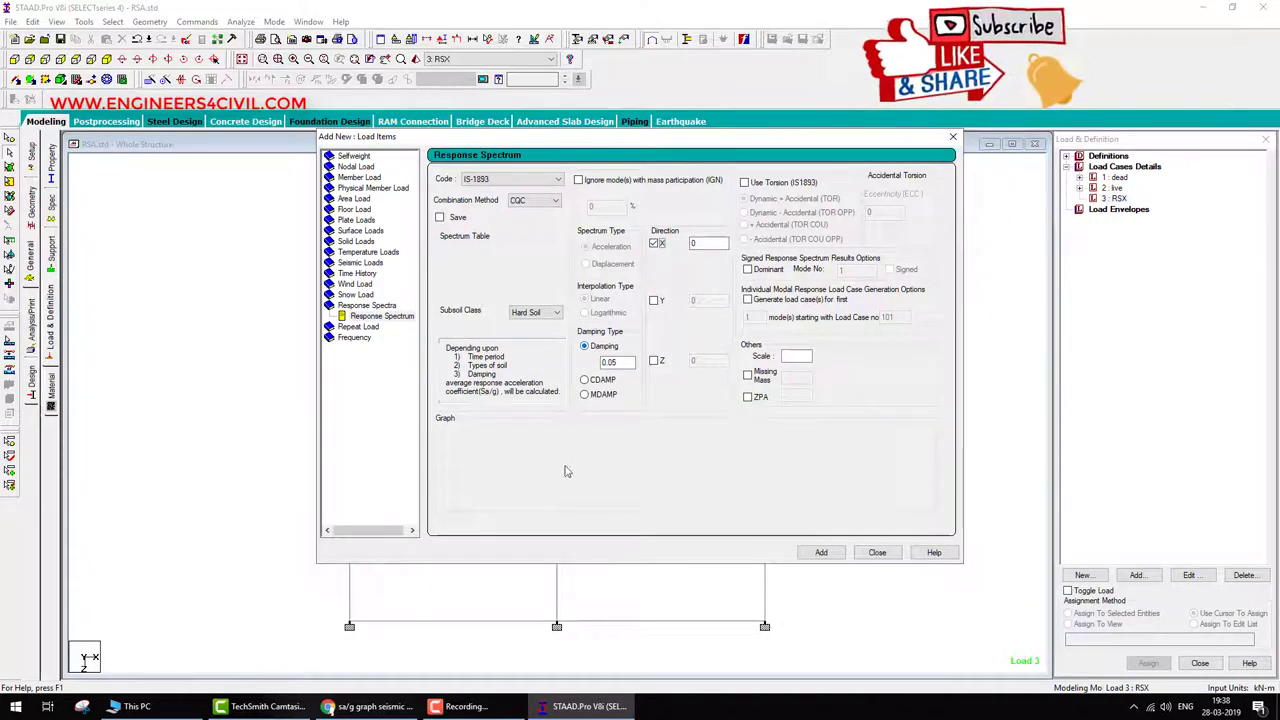
pyautogui.moveTo(511, 492)
pyautogui.mouseDown()
pyautogui.moveTo(530, 425)
pyautogui.moveTo(544, 490)
pyautogui.moveTo(549, 473)
pyautogui.moveTo(562, 497)
pyautogui.moveTo(573, 476)
pyautogui.moveTo(584, 492)
pyautogui.moveTo(635, 480)
pyautogui.mouseUp()
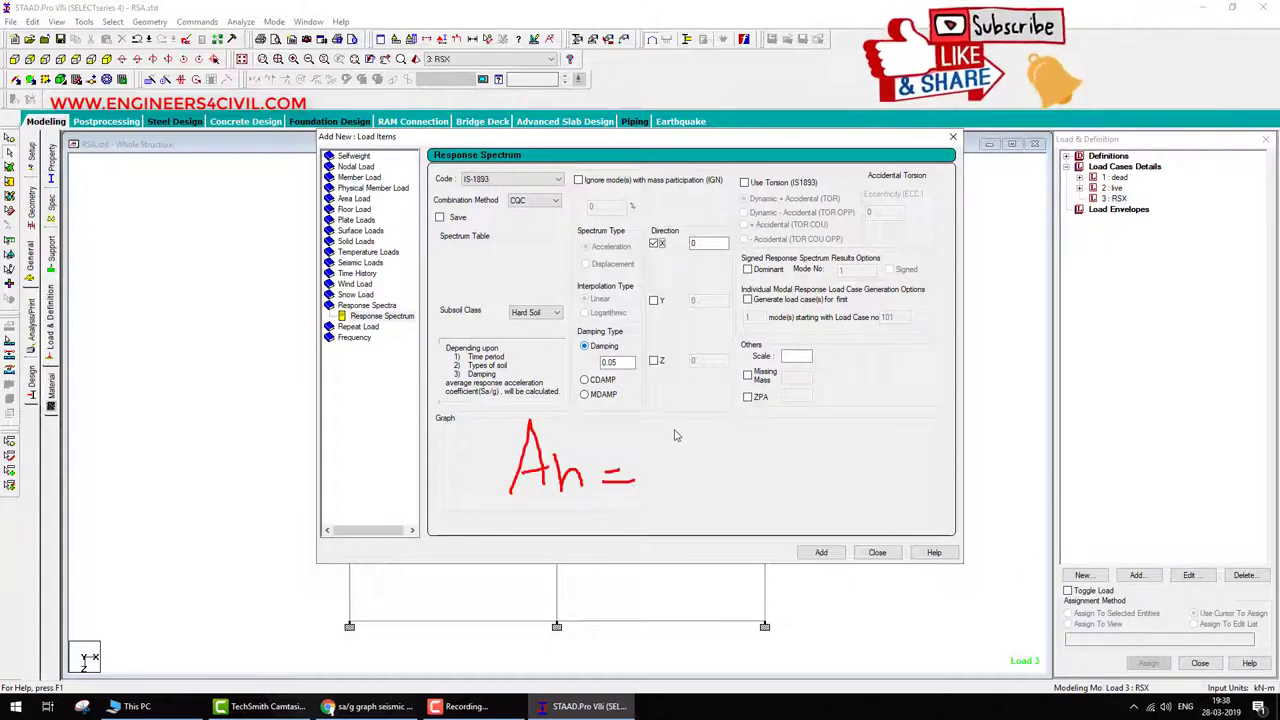
# Sketch the Ah = Z/2 × I/R × Sa/g formula over the Response Spectrum page.
pyautogui.moveTo(669, 437)
pyautogui.mouseDown()
pyautogui.moveTo(691, 458)
pyautogui.moveTo(740, 459)
pyautogui.mouseUp()
pyautogui.moveTo(686, 490)
pyautogui.mouseDown()
pyautogui.moveTo(772, 467)
pyautogui.moveTo(735, 519)
pyautogui.moveTo(768, 514)
pyautogui.mouseUp()
pyautogui.moveTo(780, 444); pyautogui.dragTo(812, 466)
pyautogui.moveTo(808, 440)
pyautogui.mouseDown()
pyautogui.moveTo(784, 468)
pyautogui.moveTo(856, 406)
pyautogui.moveTo(842, 440)
pyautogui.moveTo(868, 433)
pyautogui.moveTo(888, 450)
pyautogui.mouseUp()
pyautogui.moveTo(868, 485); pyautogui.dragTo(890, 492)
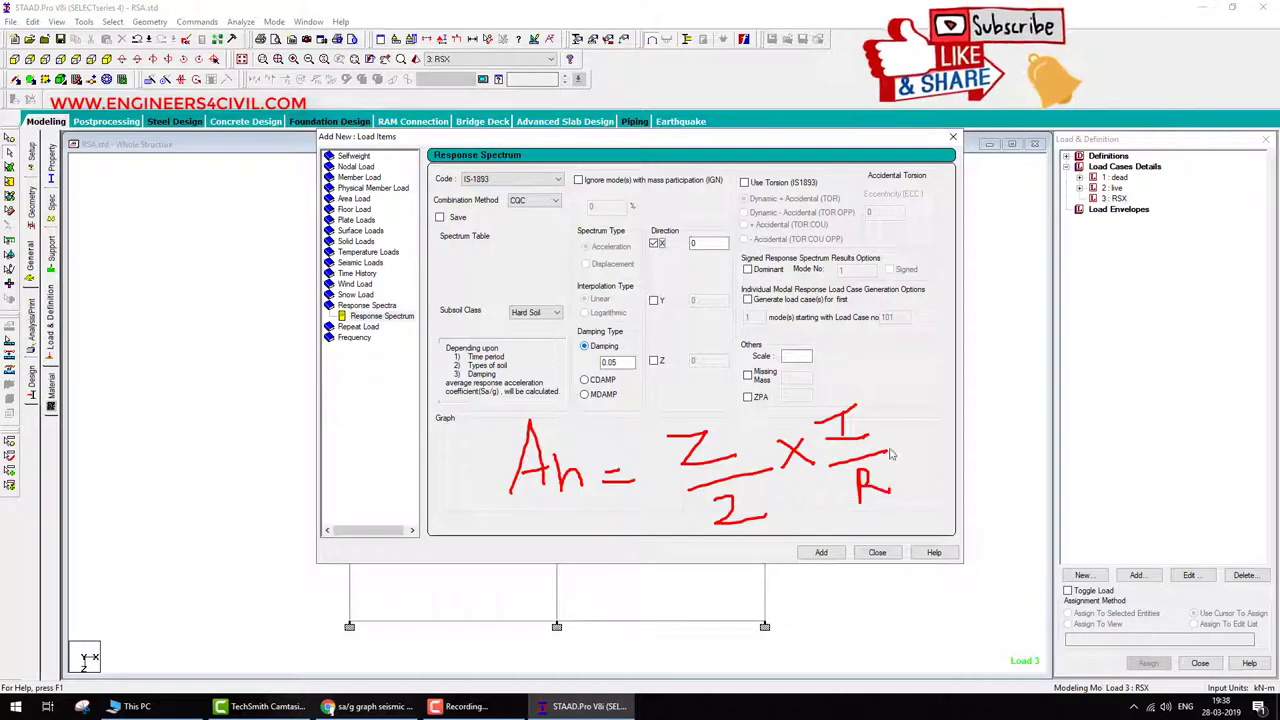
pyautogui.moveTo(906, 420)
pyautogui.mouseDown()
pyautogui.moveTo(912, 456)
pyautogui.moveTo(922, 440)
pyautogui.mouseUp()
pyautogui.moveTo(950, 386)
pyautogui.mouseDown()
pyautogui.moveTo(954, 422)
pyautogui.moveTo(977, 393)
pyautogui.moveTo(993, 447)
pyautogui.moveTo(1022, 443)
pyautogui.moveTo(1030, 505)
pyautogui.mouseUp()
pyautogui.moveTo(730, 420); pyautogui.dragTo(762, 368)
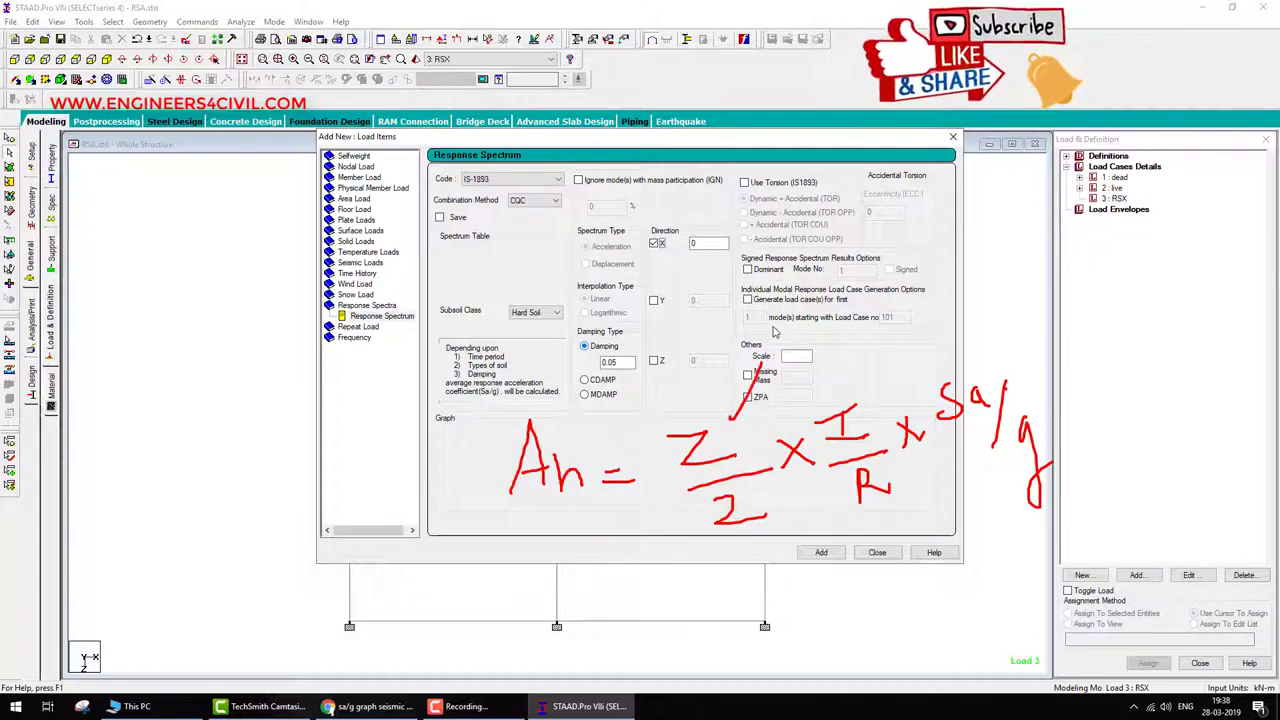
# Note Z = 0.24, I = 1.0 and R = 5, clear the marks, and show the Sa/g graph in Chrome.
pyautogui.moveTo(780, 321)
pyautogui.mouseDown()
pyautogui.moveTo(847, 339)
pyautogui.moveTo(874, 318)
pyautogui.mouseUp()
pyautogui.click(791, 323)
pyautogui.moveTo(862, 300); pyautogui.dragTo(872, 330)
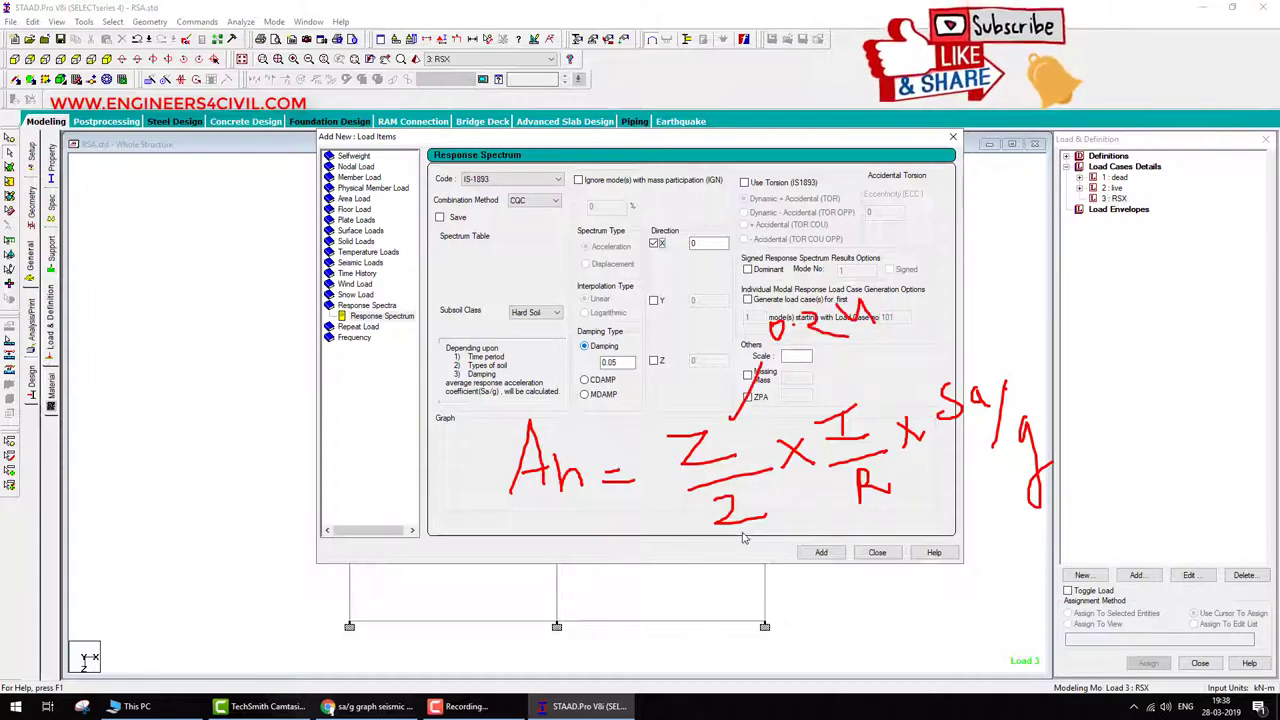
pyautogui.press('g')
pyautogui.moveTo(858, 393)
pyautogui.mouseDown()
pyautogui.moveTo(883, 355)
pyautogui.moveTo(941, 353)
pyautogui.moveTo(935, 310)
pyautogui.mouseUp()
pyautogui.moveTo(883, 497)
pyautogui.mouseDown()
pyautogui.moveTo(928, 565)
pyautogui.moveTo(940, 566)
pyautogui.moveTo(936, 545)
pyautogui.moveTo(943, 576)
pyautogui.moveTo(906, 585)
pyautogui.mouseUp()
pyautogui.moveTo(906, 585); pyautogui.dragTo(930, 518)
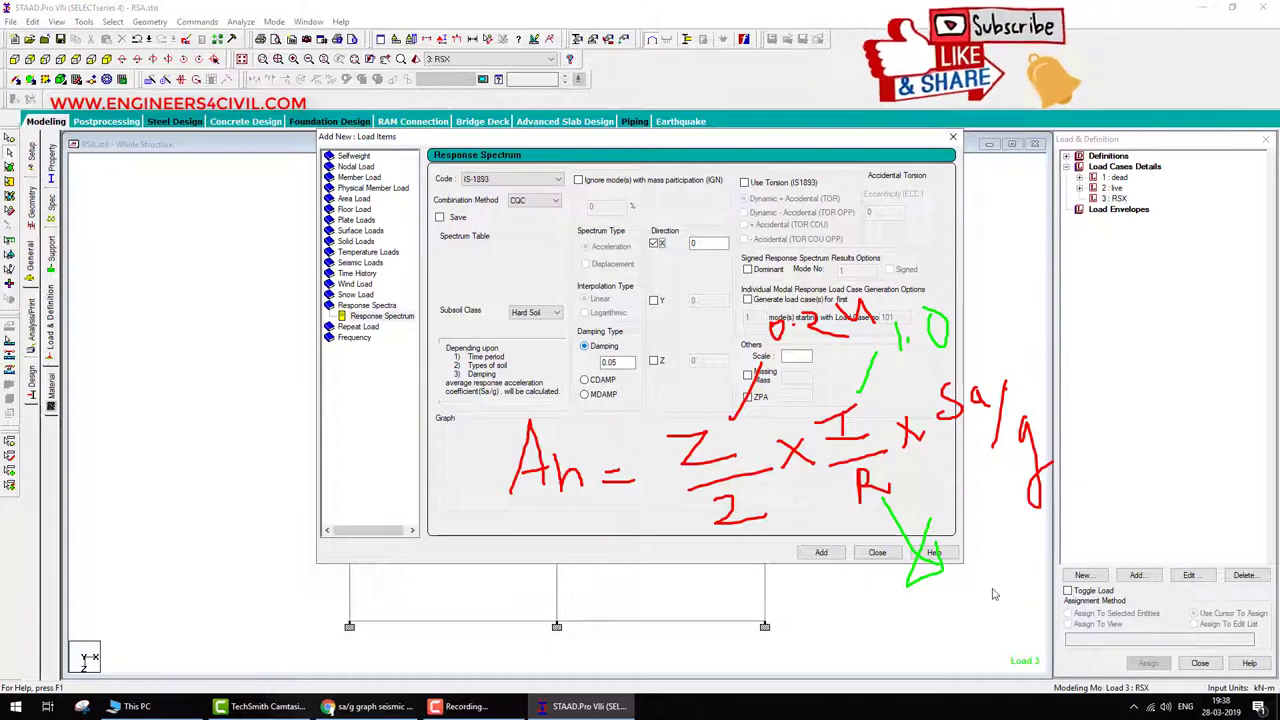
pyautogui.moveTo(970, 584)
pyautogui.mouseDown()
pyautogui.moveTo(1000, 582)
pyautogui.moveTo(977, 586)
pyautogui.moveTo(1009, 600)
pyautogui.moveTo(978, 612)
pyautogui.mouseUp()
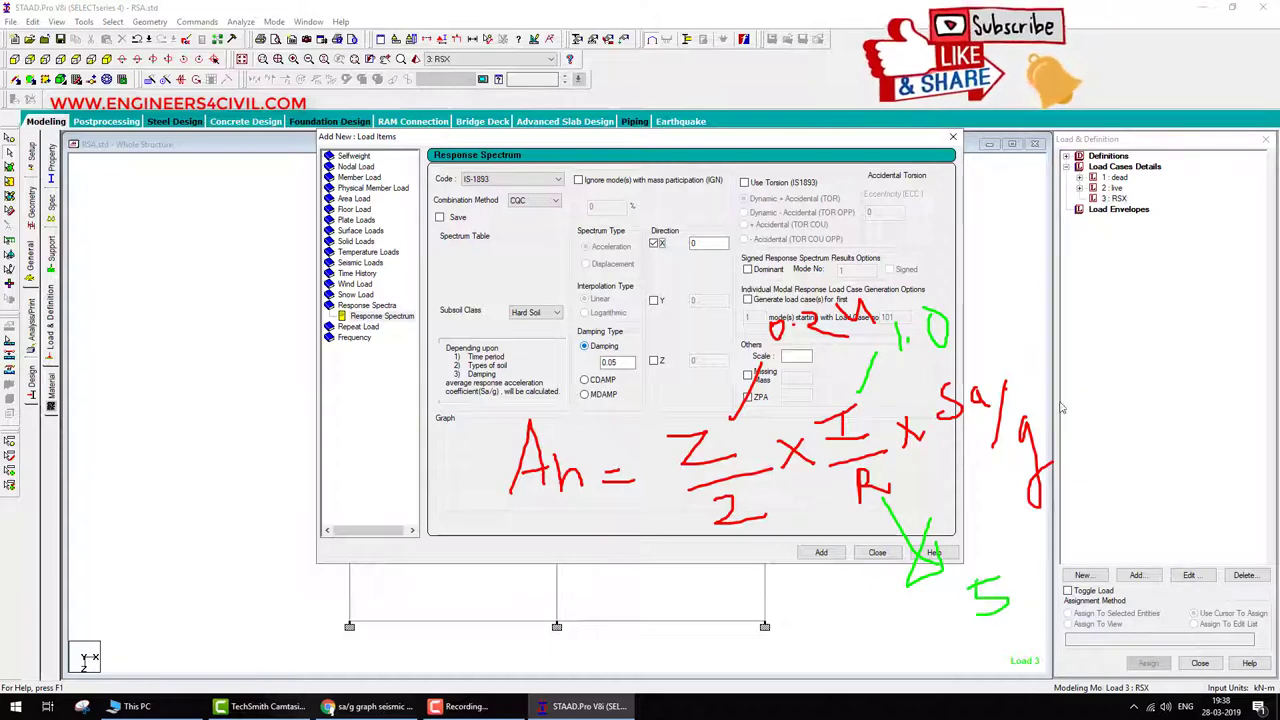
pyautogui.moveTo(1062, 408)
pyautogui.mouseDown()
pyautogui.moveTo(945, 488)
pyautogui.moveTo(1008, 392)
pyautogui.moveTo(968, 390)
pyautogui.mouseUp()
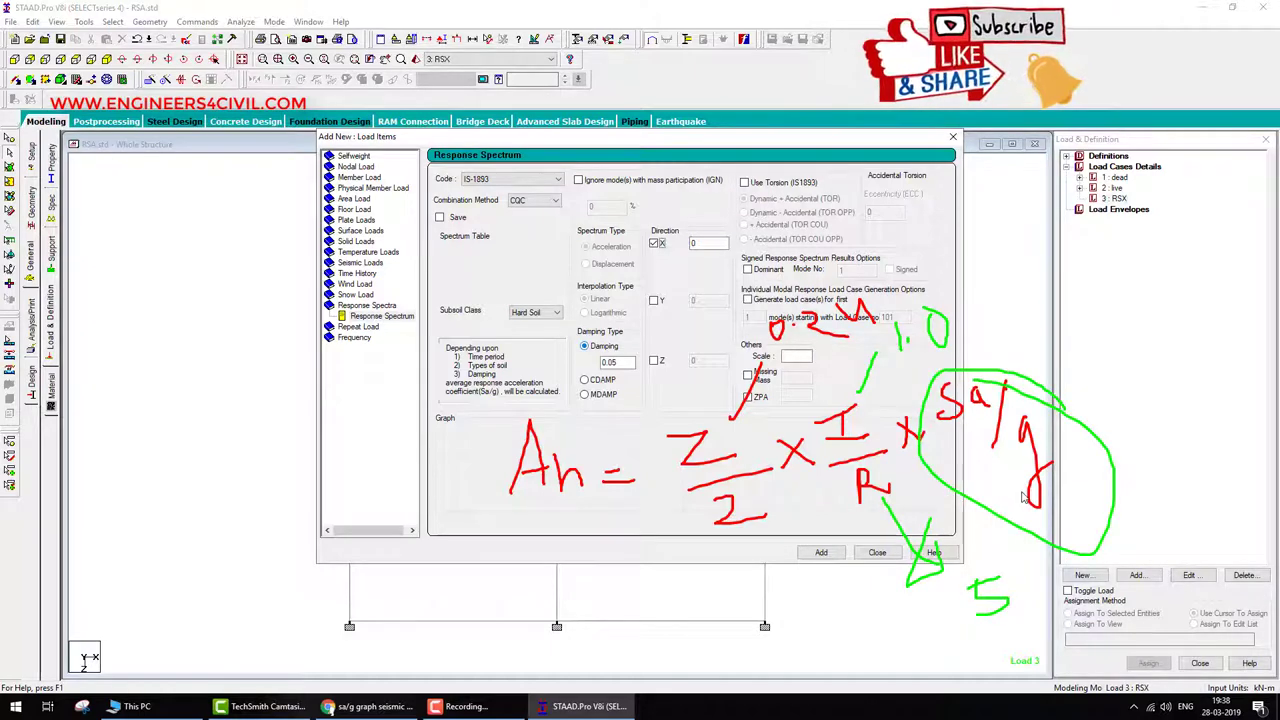
pyautogui.press('Escape')
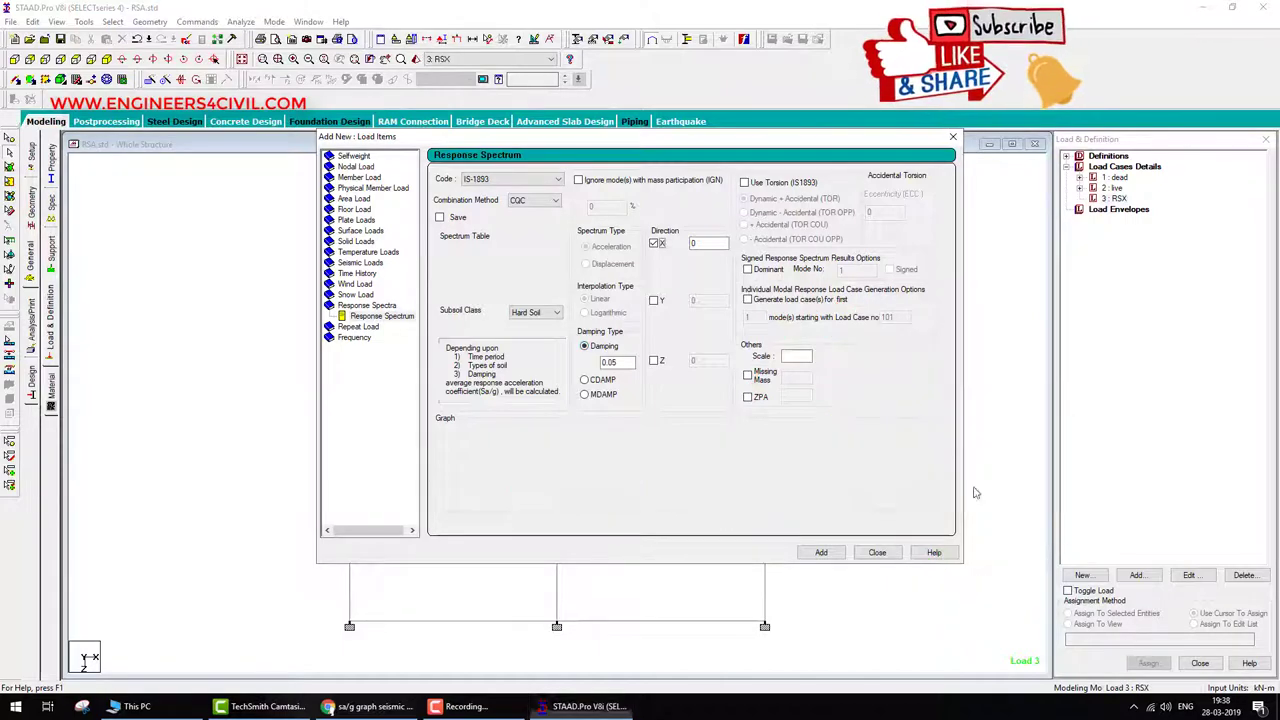
pyautogui.click(368, 706)
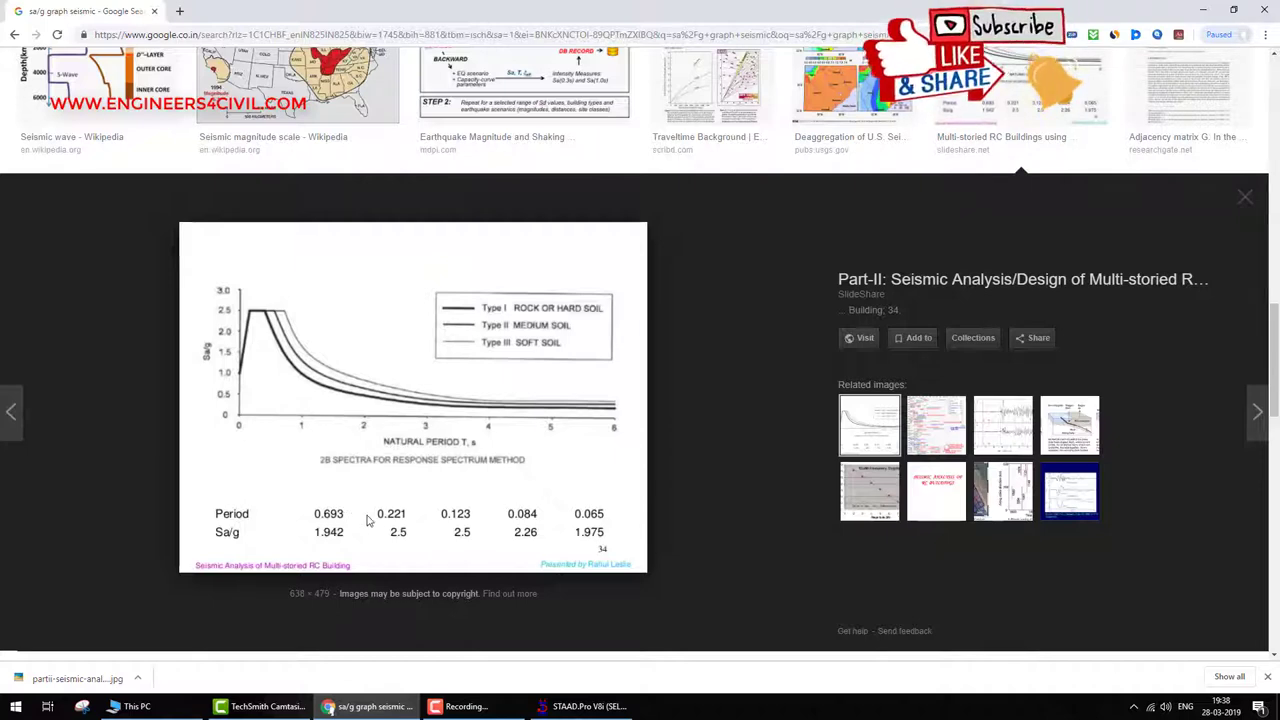
# Trace period 0.693 s on the hard-soil curve across to its Sa/g value, then clear the notes.
pyautogui.moveTo(352, 513)
pyautogui.mouseDown()
pyautogui.moveTo(308, 513)
pyautogui.moveTo(336, 523)
pyautogui.moveTo(351, 516)
pyautogui.moveTo(305, 513)
pyautogui.moveTo(351, 525)
pyautogui.moveTo(320, 531)
pyautogui.moveTo(350, 547)
pyautogui.mouseUp()
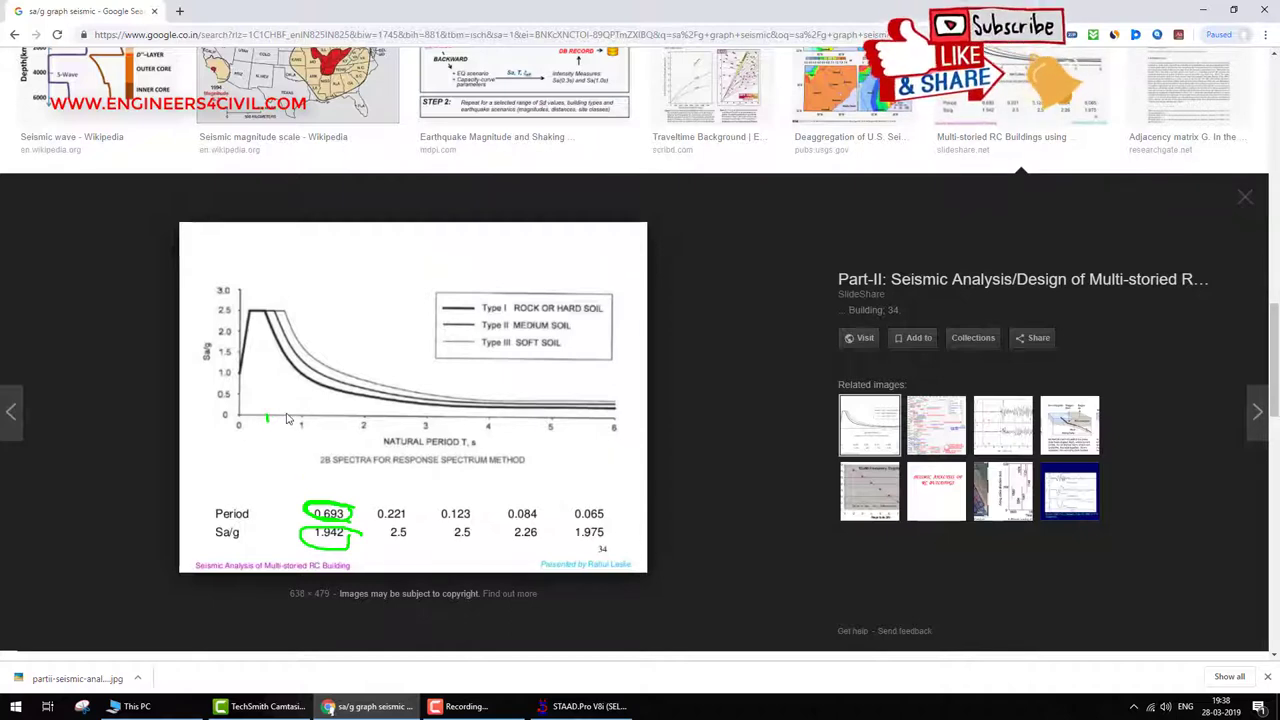
pyautogui.moveTo(285, 411); pyautogui.dragTo(286, 266)
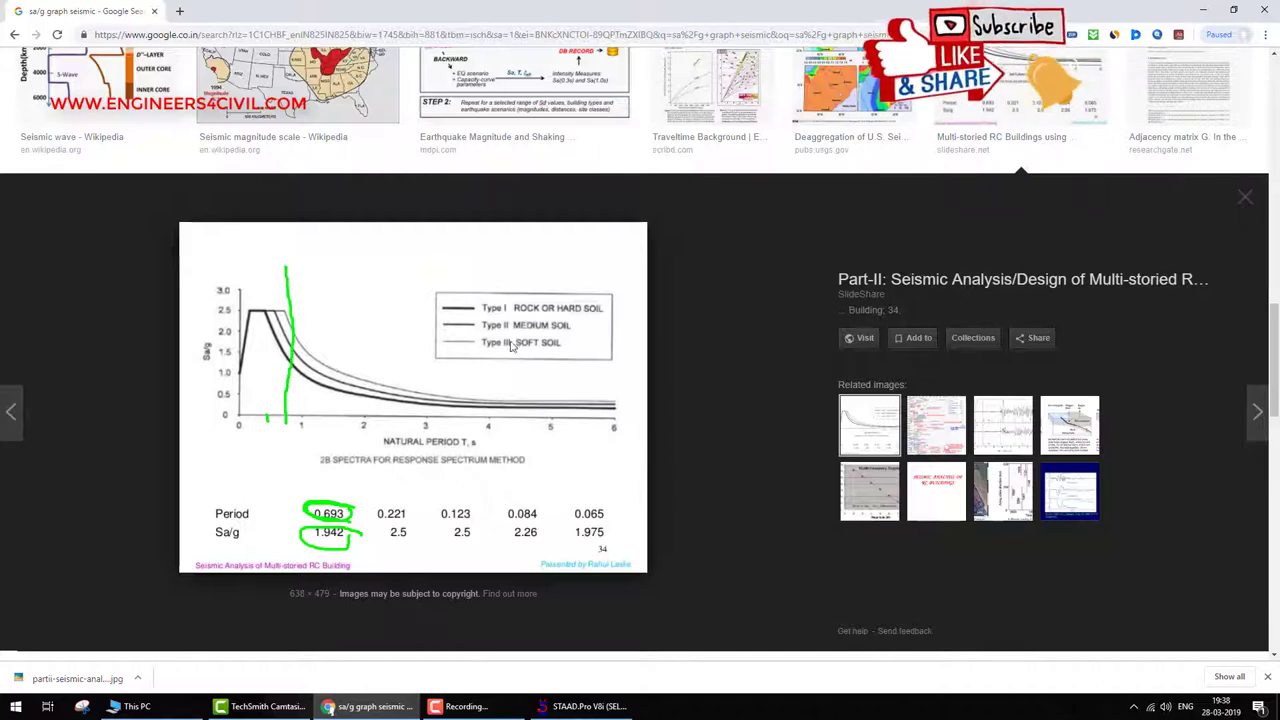
pyautogui.moveTo(447, 308); pyautogui.dragTo(479, 290)
pyautogui.moveTo(289, 361); pyautogui.dragTo(259, 361)
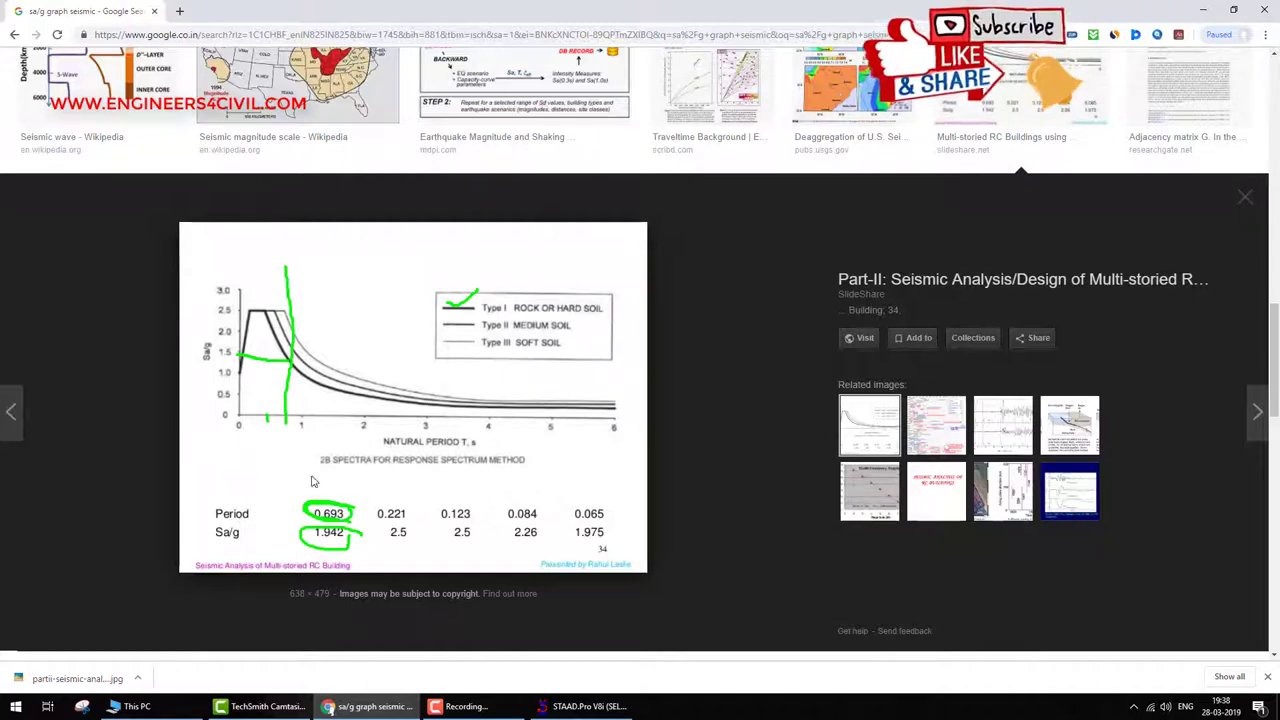
pyautogui.moveTo(220, 360)
pyautogui.mouseDown()
pyautogui.moveTo(207, 345)
pyautogui.moveTo(205, 380)
pyautogui.moveTo(187, 336)
pyautogui.mouseUp()
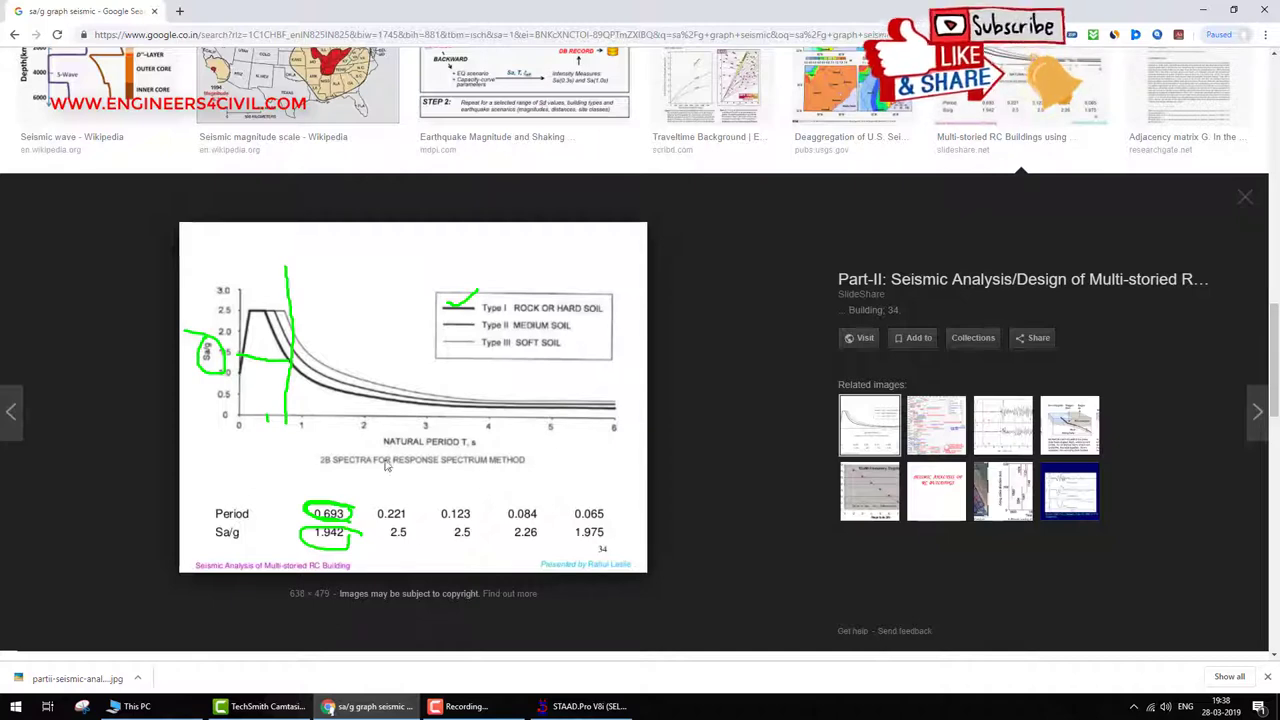
pyautogui.press('Escape')
pyautogui.click(585, 706)
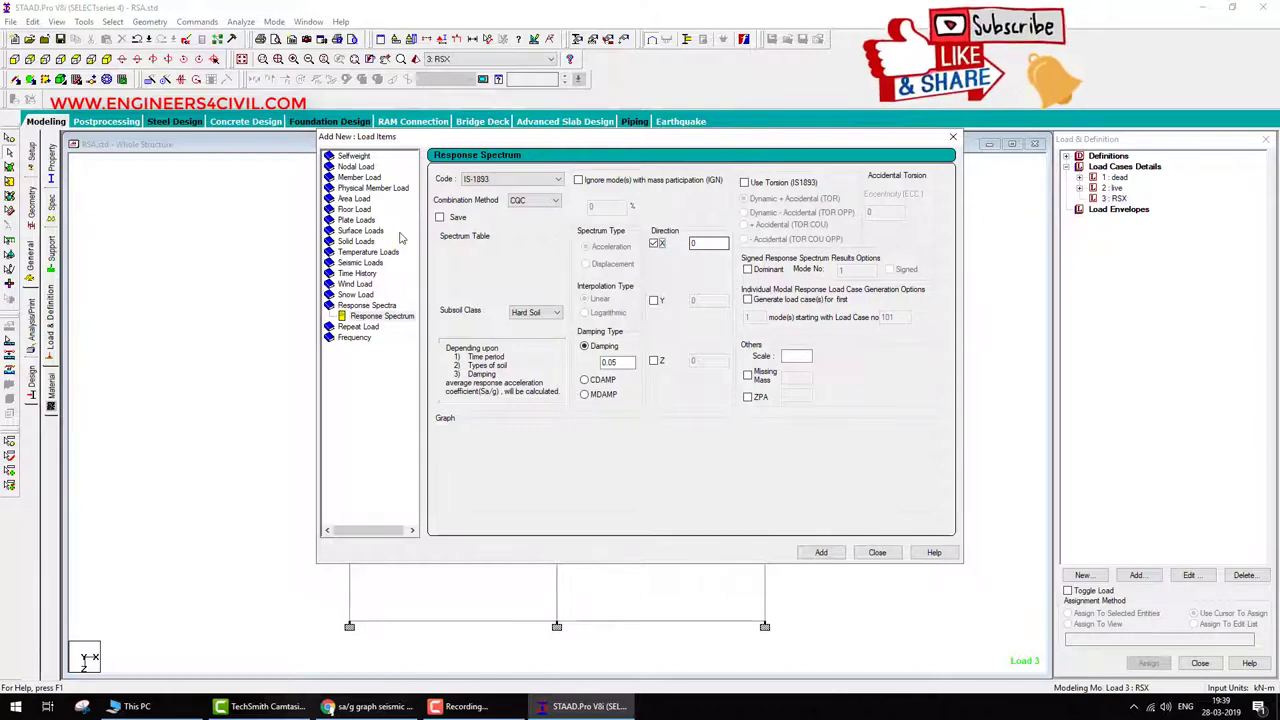
pyautogui.moveTo(398, 210)
pyautogui.mouseDown()
pyautogui.moveTo(426, 243)
pyautogui.moveTo(411, 236)
pyautogui.moveTo(439, 221)
pyautogui.moveTo(452, 233)
pyautogui.moveTo(468, 208)
pyautogui.moveTo(527, 220)
pyautogui.moveTo(553, 203)
pyautogui.moveTo(546, 247)
pyautogui.moveTo(576, 252)
pyautogui.mouseUp()
pyautogui.moveTo(584, 180)
pyautogui.mouseDown()
pyautogui.moveTo(609, 208)
pyautogui.moveTo(617, 177)
pyautogui.moveTo(640, 172)
pyautogui.moveTo(622, 198)
pyautogui.moveTo(664, 192)
pyautogui.mouseUp()
pyautogui.moveTo(634, 206)
pyautogui.mouseDown()
pyautogui.moveTo(636, 238)
pyautogui.moveTo(642, 218)
pyautogui.moveTo(662, 240)
pyautogui.mouseUp()
pyautogui.moveTo(674, 194); pyautogui.dragTo(674, 206)
pyautogui.moveTo(688, 176)
pyautogui.mouseDown()
pyautogui.moveTo(700, 190)
pyautogui.moveTo(710, 176)
pyautogui.moveTo(714, 197)
pyautogui.moveTo(752, 186)
pyautogui.moveTo(766, 246)
pyautogui.mouseUp()
pyautogui.moveTo(812, 188)
pyautogui.mouseDown()
pyautogui.moveTo(806, 206)
pyautogui.moveTo(848, 236)
pyautogui.mouseUp()
pyautogui.moveTo(508, 308)
pyautogui.mouseDown()
pyautogui.moveTo(562, 316)
pyautogui.moveTo(590, 298)
pyautogui.moveTo(612, 316)
pyautogui.moveTo(674, 320)
pyautogui.mouseUp()
pyautogui.moveTo(628, 362); pyautogui.dragTo(664, 364)
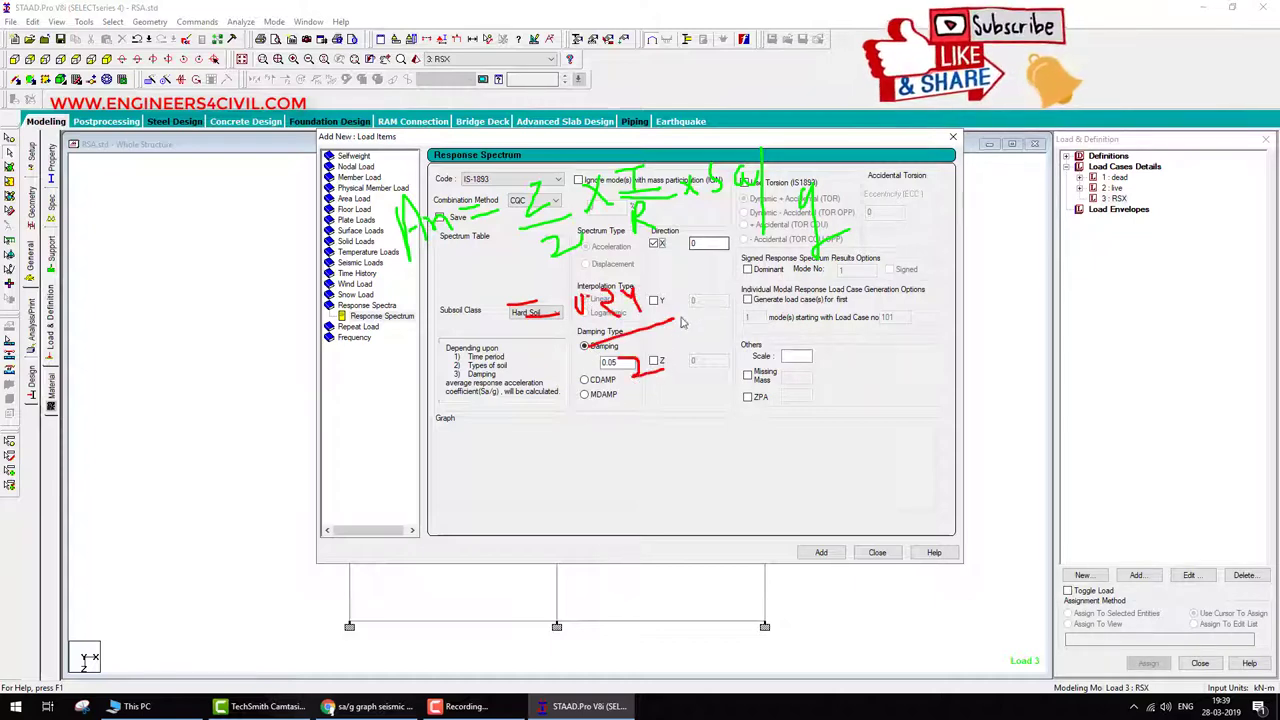
pyautogui.moveTo(700, 294)
pyautogui.mouseDown()
pyautogui.moveTo(684, 318)
pyautogui.moveTo(702, 316)
pyautogui.mouseUp()
pyautogui.moveTo(722, 270)
pyautogui.mouseDown()
pyautogui.moveTo(734, 298)
pyautogui.moveTo(784, 294)
pyautogui.moveTo(744, 336)
pyautogui.moveTo(764, 352)
pyautogui.moveTo(746, 370)
pyautogui.mouseUp()
pyautogui.moveTo(807, 280)
pyautogui.mouseDown()
pyautogui.moveTo(824, 316)
pyautogui.moveTo(826, 270)
pyautogui.moveTo(839, 299)
pyautogui.moveTo(874, 290)
pyautogui.mouseUp()
pyautogui.moveTo(866, 270); pyautogui.dragTo(868, 314)
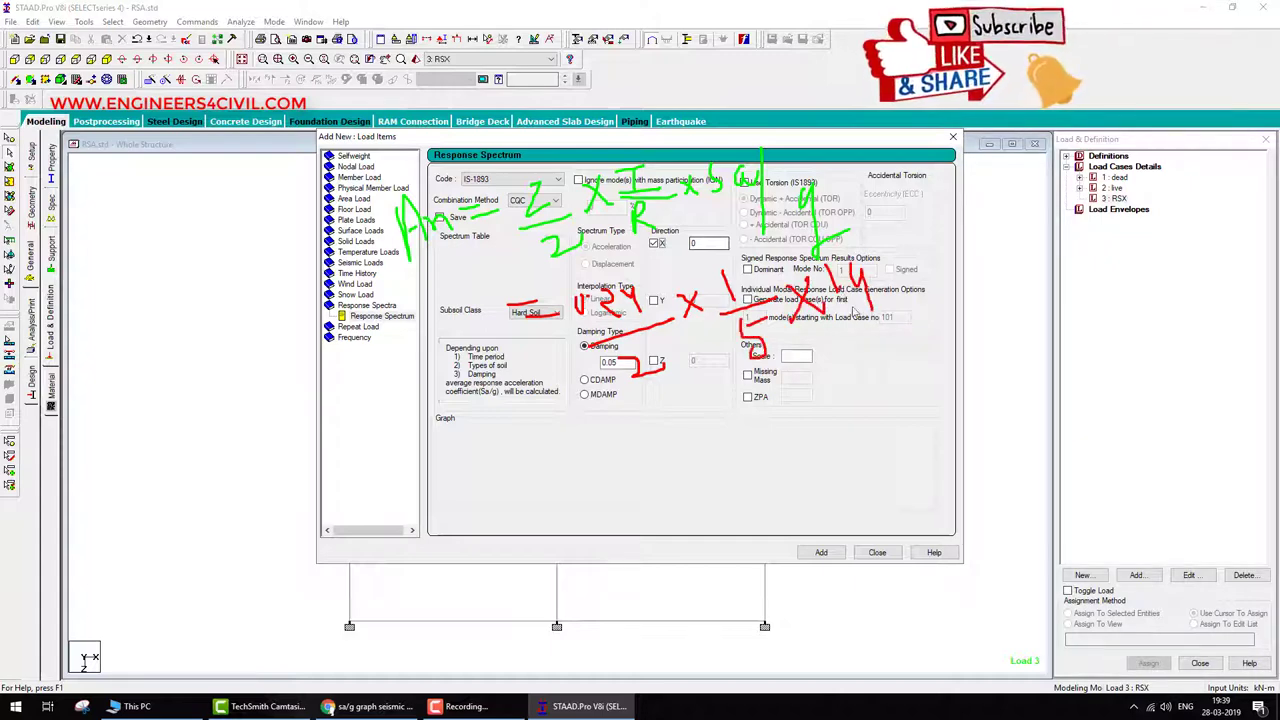
pyautogui.moveTo(566, 436)
pyautogui.mouseDown()
pyautogui.moveTo(594, 424)
pyautogui.moveTo(620, 434)
pyautogui.mouseUp()
pyautogui.moveTo(676, 426)
pyautogui.mouseDown()
pyautogui.moveTo(668, 442)
pyautogui.moveTo(676, 424)
pyautogui.moveTo(718, 444)
pyautogui.moveTo(734, 424)
pyautogui.moveTo(800, 434)
pyautogui.mouseUp()
pyautogui.moveTo(832, 384); pyautogui.dragTo(838, 416)
pyautogui.moveTo(816, 390); pyautogui.dragTo(866, 412)
pyautogui.moveTo(878, 380); pyautogui.dragTo(886, 430)
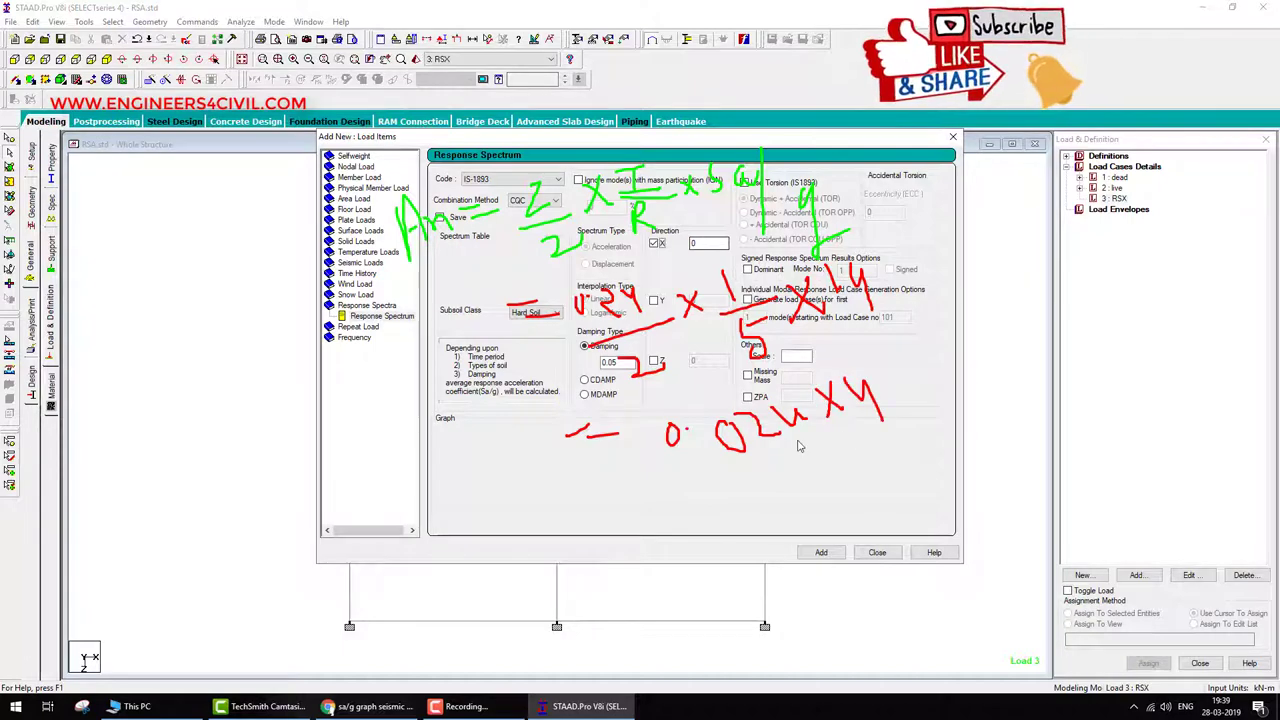
# Compute 0.024 × 1.4 = 0.0336 in Calculator and return to the X-direction factor field.
pyautogui.press('Escape')
pyautogui.press('super')
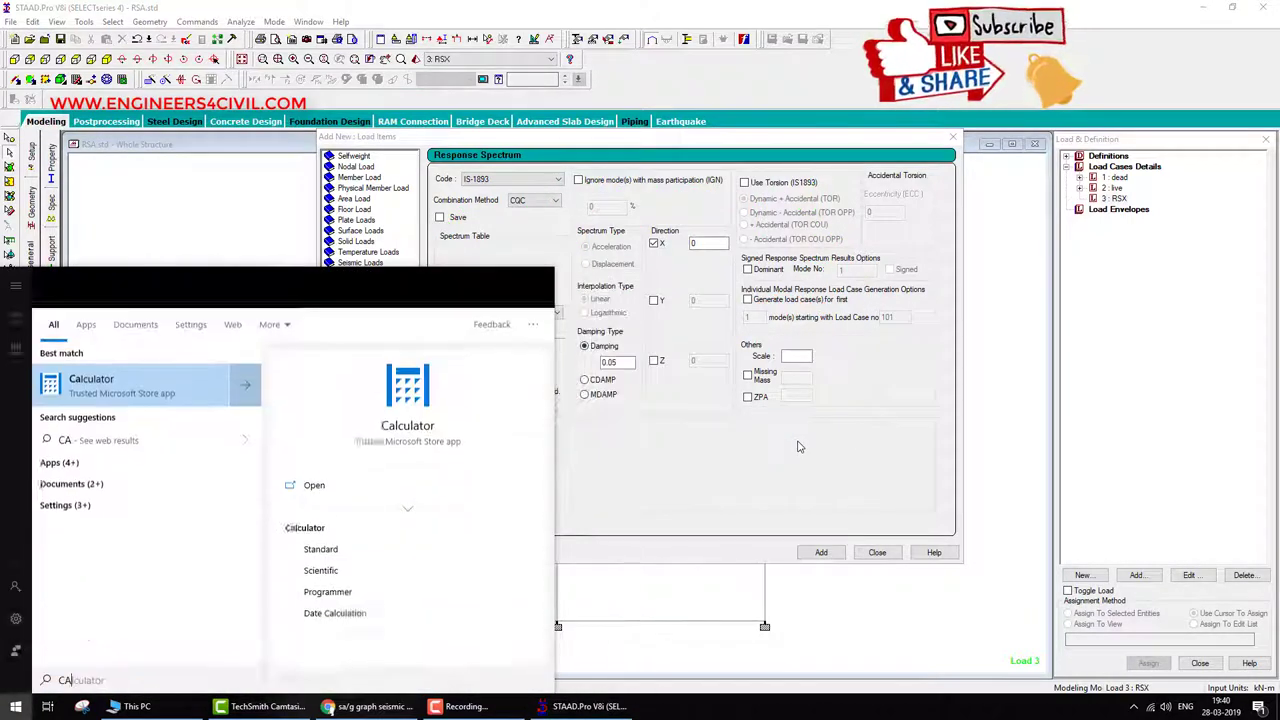
pyautogui.write('CAL')
pyautogui.press('Return')
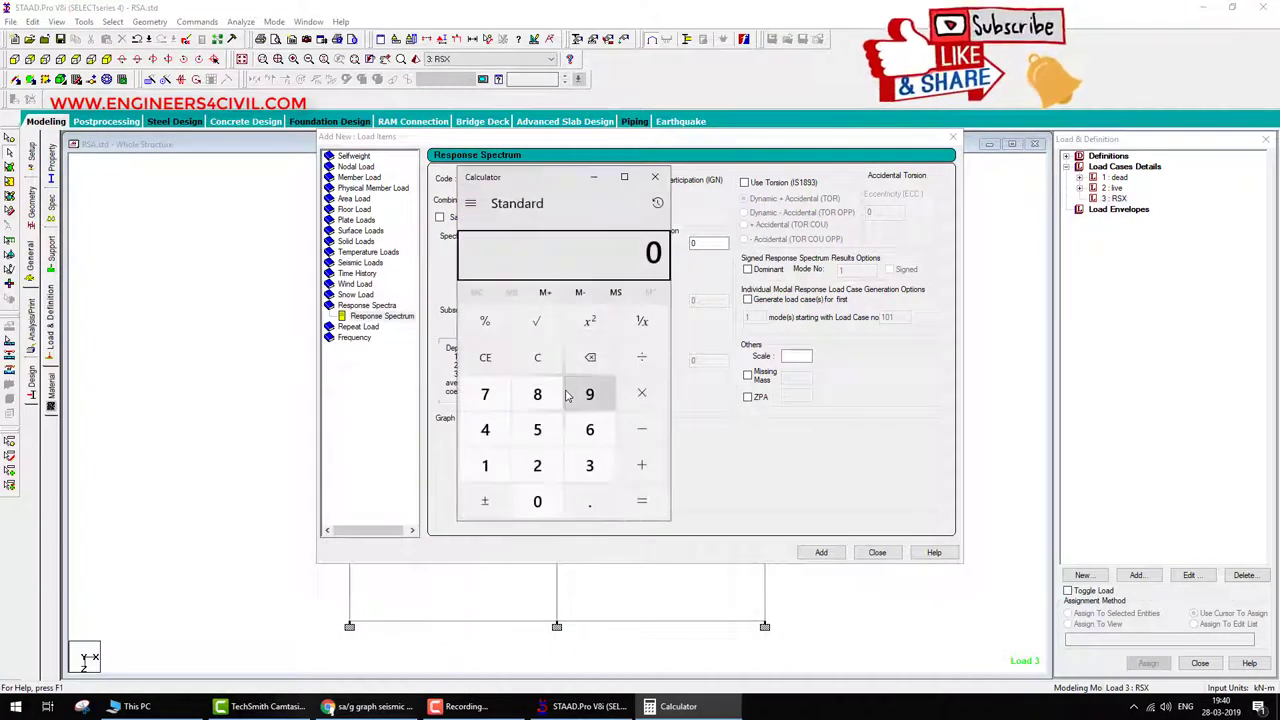
pyautogui.write('.024')
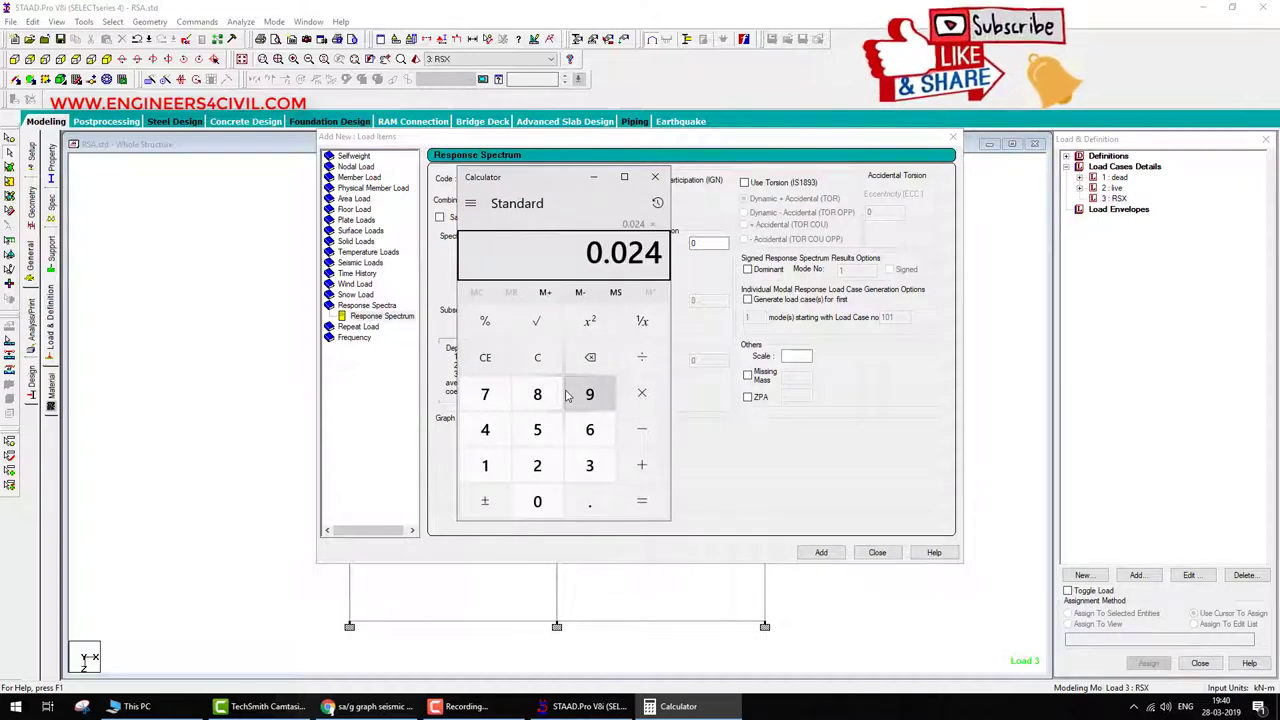
pyautogui.write('*1.4')
pyautogui.press('Return')
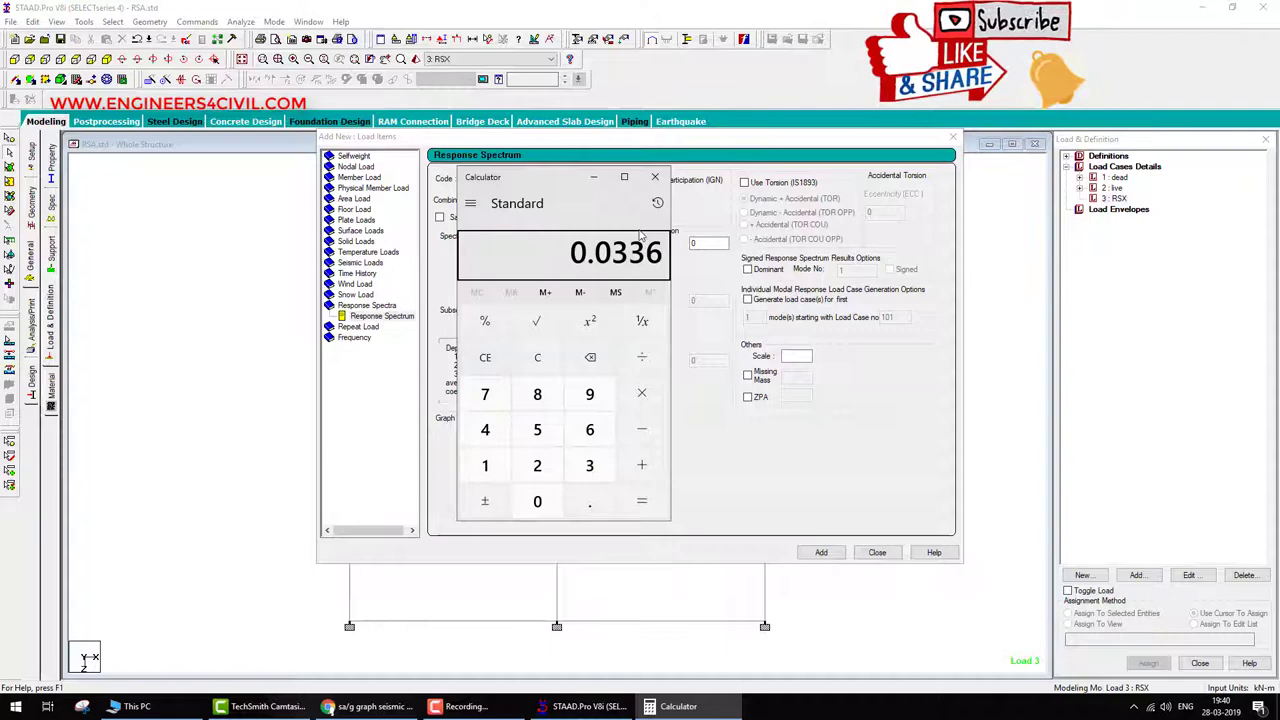
pyautogui.click(710, 243)
# Add the X-direction spectrum with factor 0.03369 and scale 1 to load case RSX.
pyautogui.write('.03365')
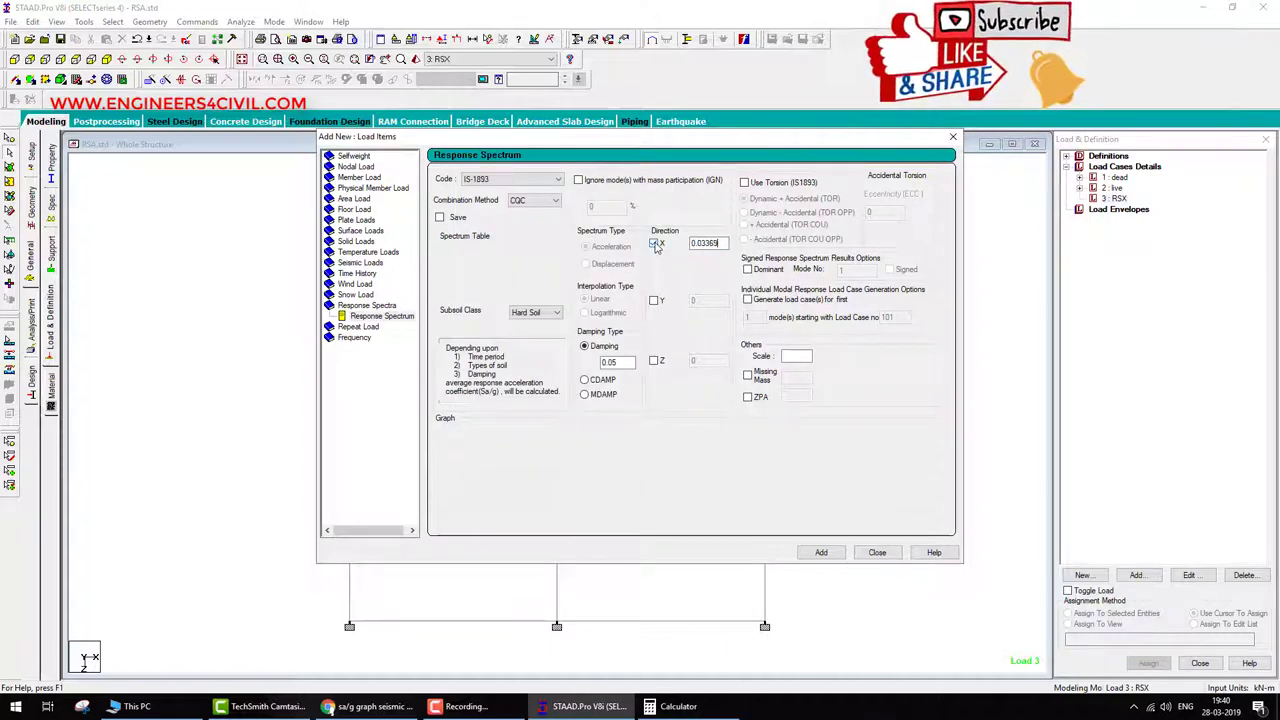
pyautogui.click(655, 244)
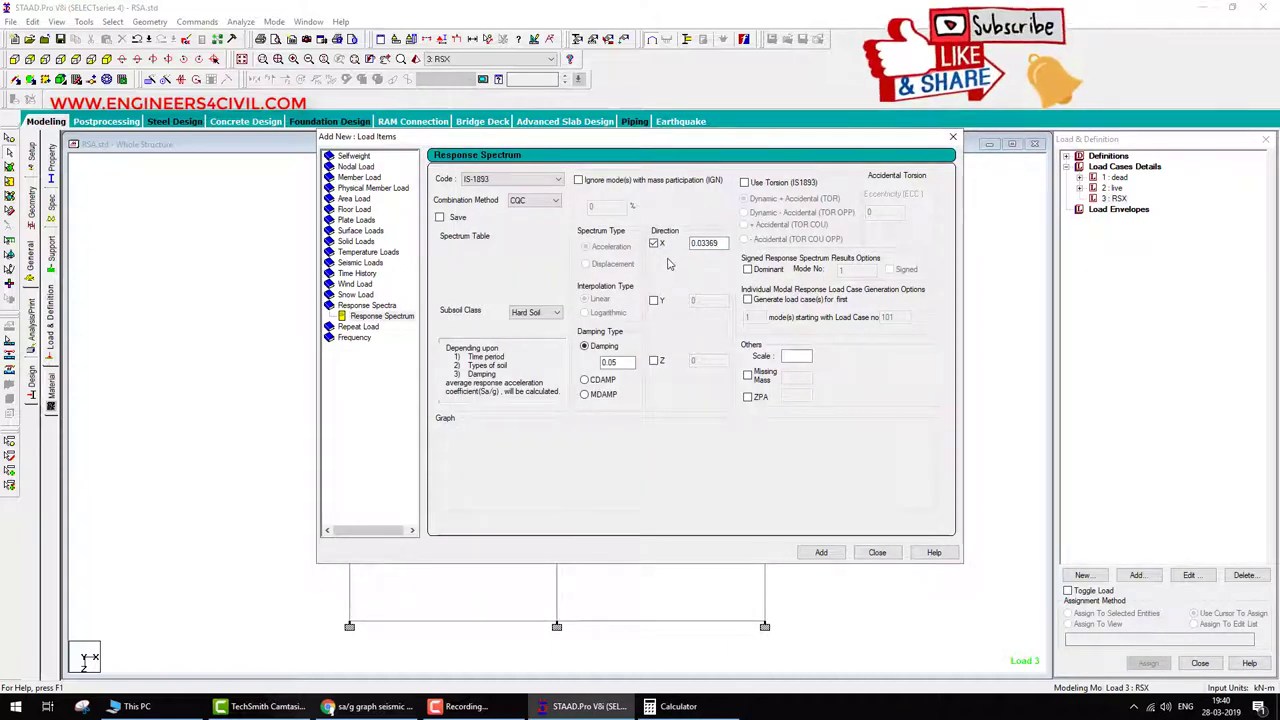
pyautogui.click(806, 357)
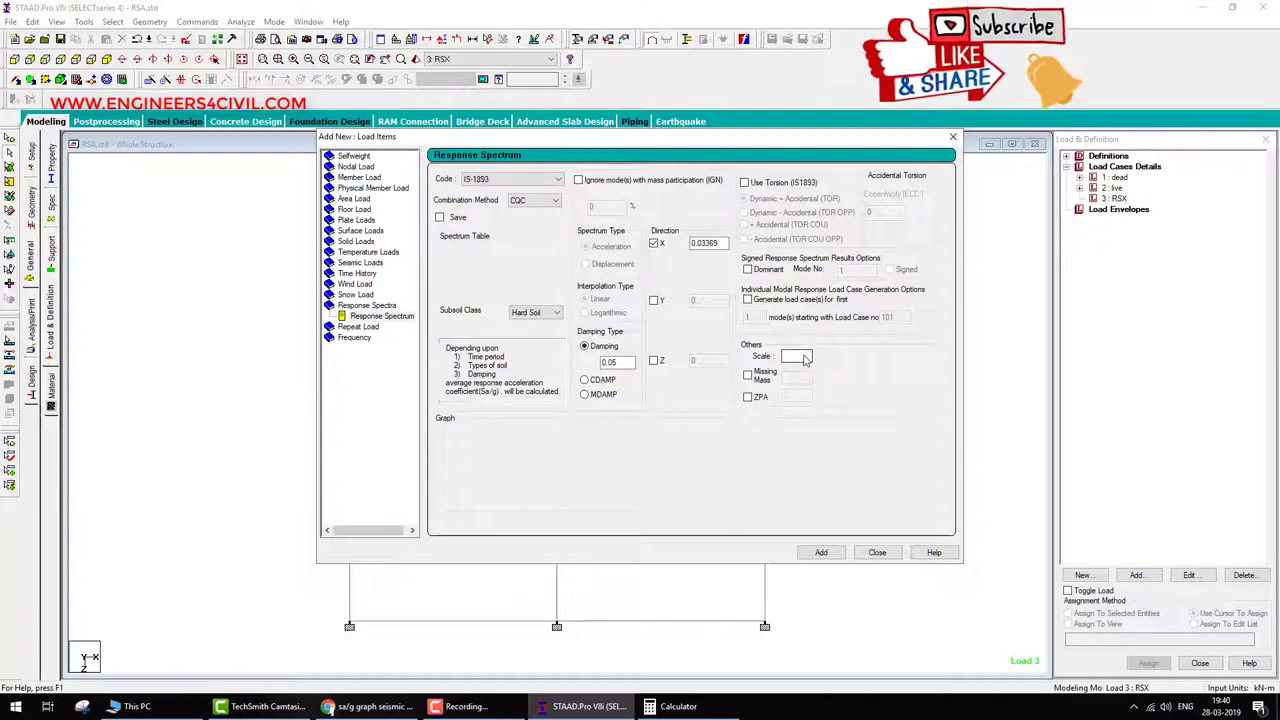
pyautogui.click(836, 553)
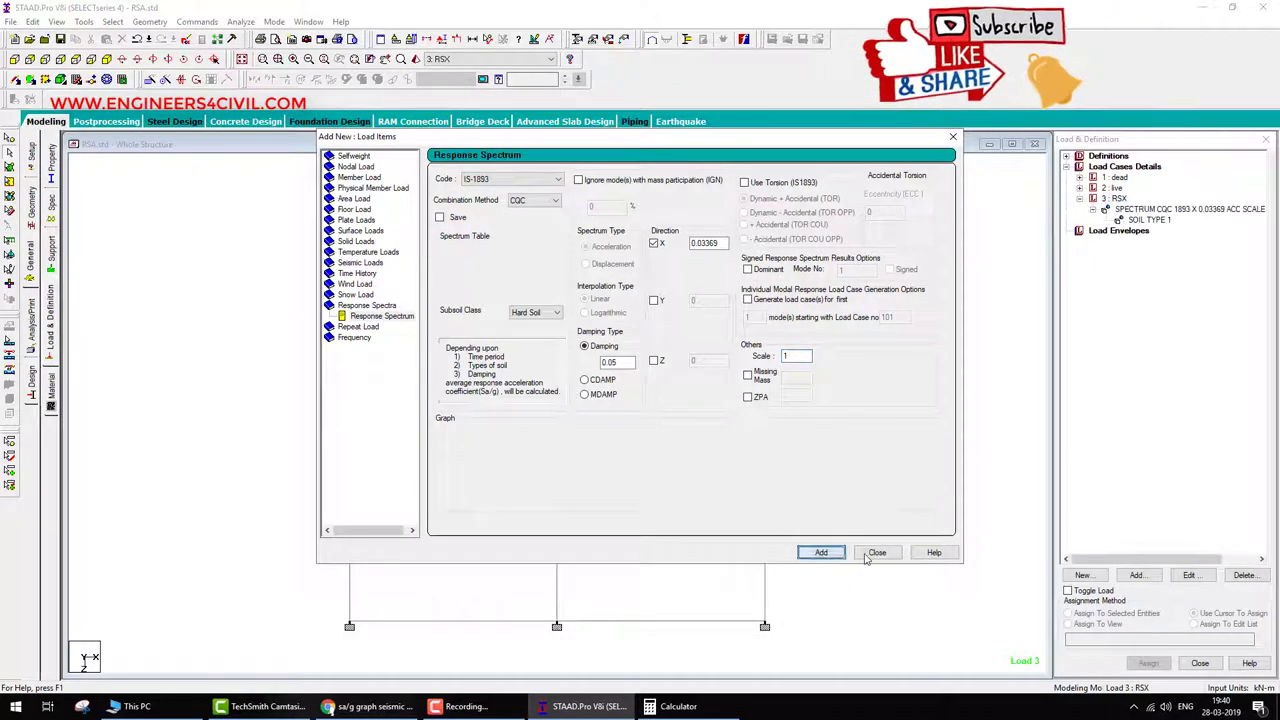
pyautogui.click(870, 553)
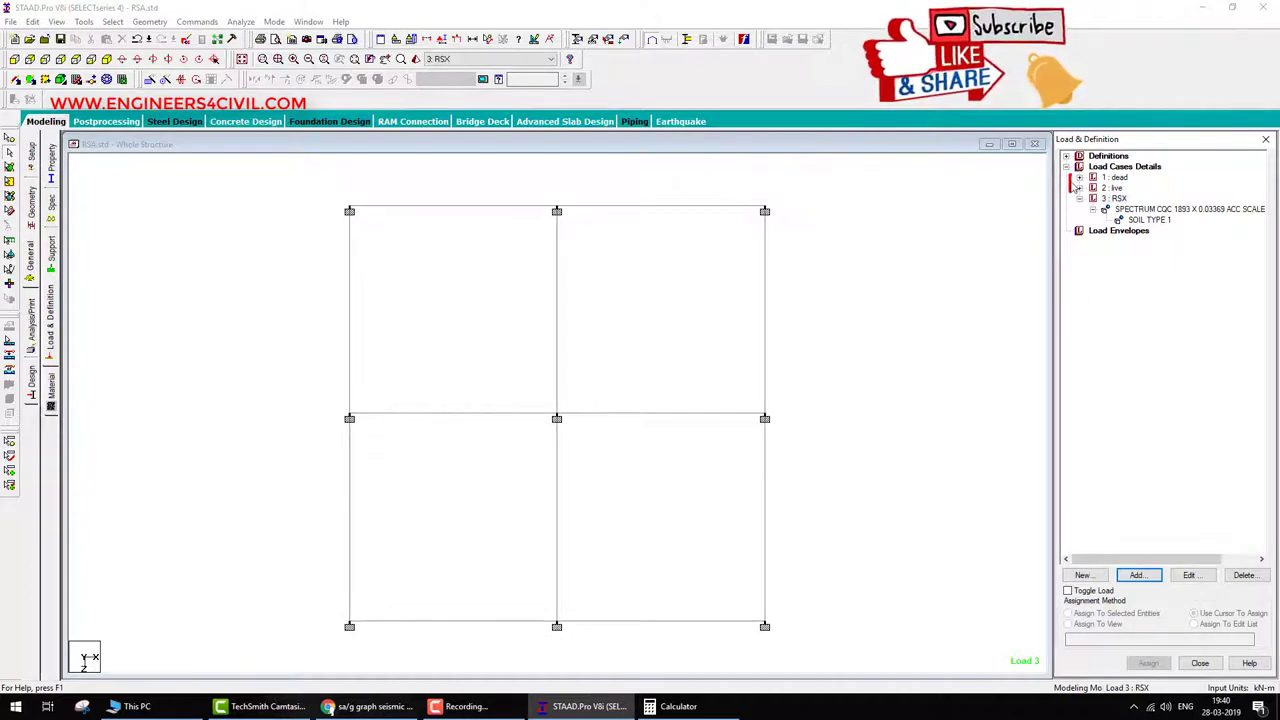
# Annotate the new SPECTRUM item, soil type and a minus-sign remark, then clear the notes.
pyautogui.moveTo(1074, 187)
pyautogui.mouseDown()
pyautogui.moveTo(1008, 212)
pyautogui.moveTo(1080, 252)
pyautogui.moveTo(1100, 222)
pyautogui.moveTo(1100, 248)
pyautogui.mouseUp()
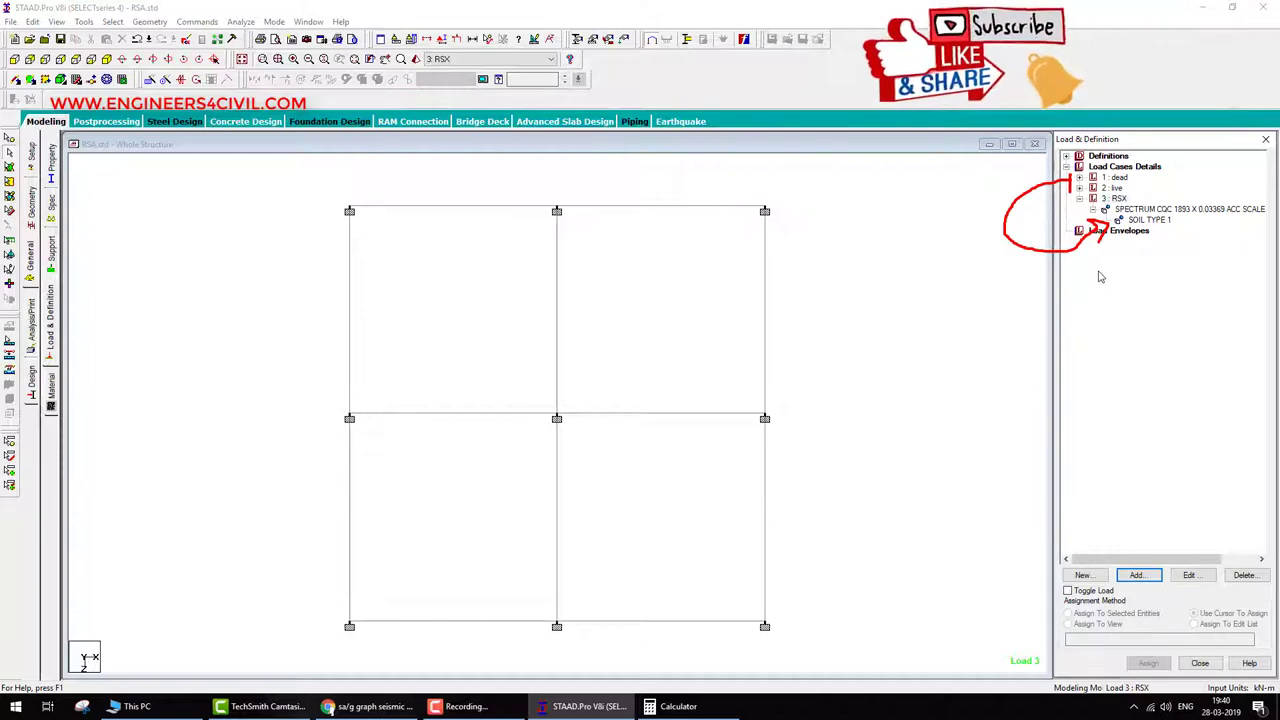
pyautogui.moveTo(1093, 282)
pyautogui.mouseDown()
pyautogui.moveTo(1124, 285)
pyautogui.moveTo(1131, 271)
pyautogui.moveTo(1140, 286)
pyautogui.moveTo(1078, 280)
pyautogui.moveTo(1166, 288)
pyautogui.mouseUp()
pyautogui.moveTo(1122, 343)
pyautogui.mouseDown()
pyautogui.moveTo(1104, 345)
pyautogui.moveTo(1098, 366)
pyautogui.moveTo(1124, 358)
pyautogui.moveTo(1138, 370)
pyautogui.mouseUp()
pyautogui.moveTo(1125, 201); pyautogui.dragTo(1165, 191)
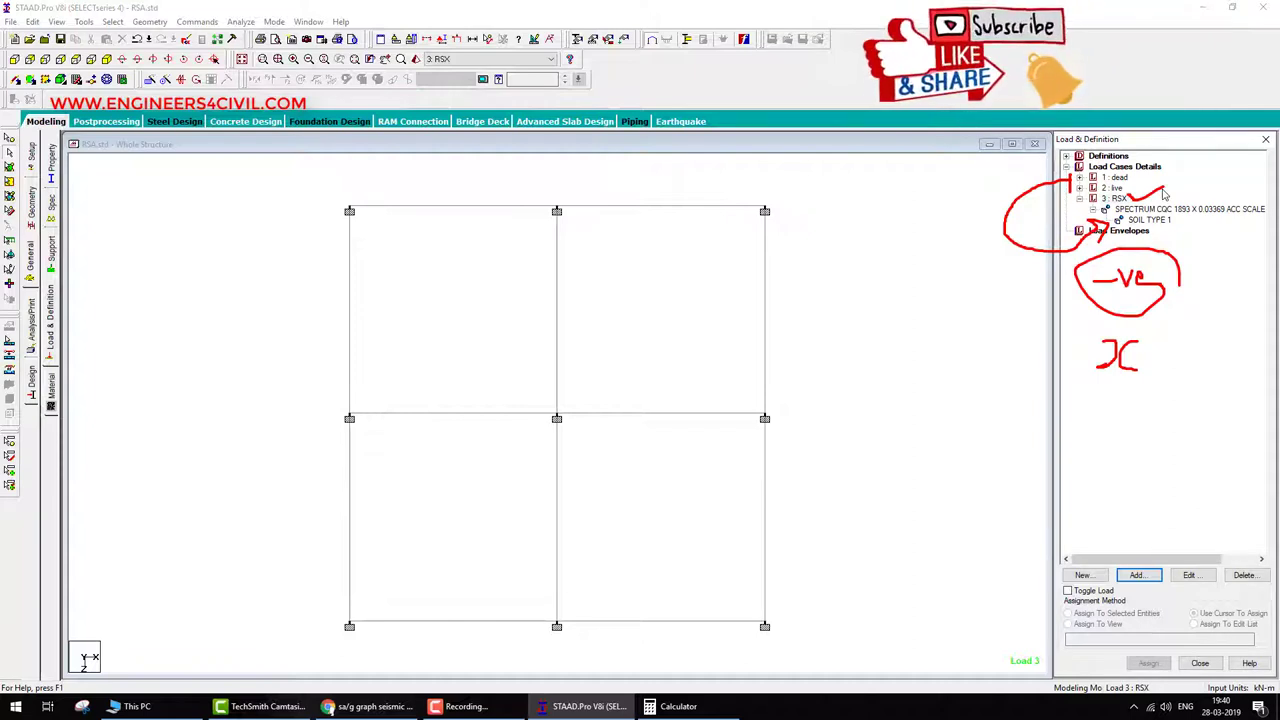
pyautogui.press('Escape')
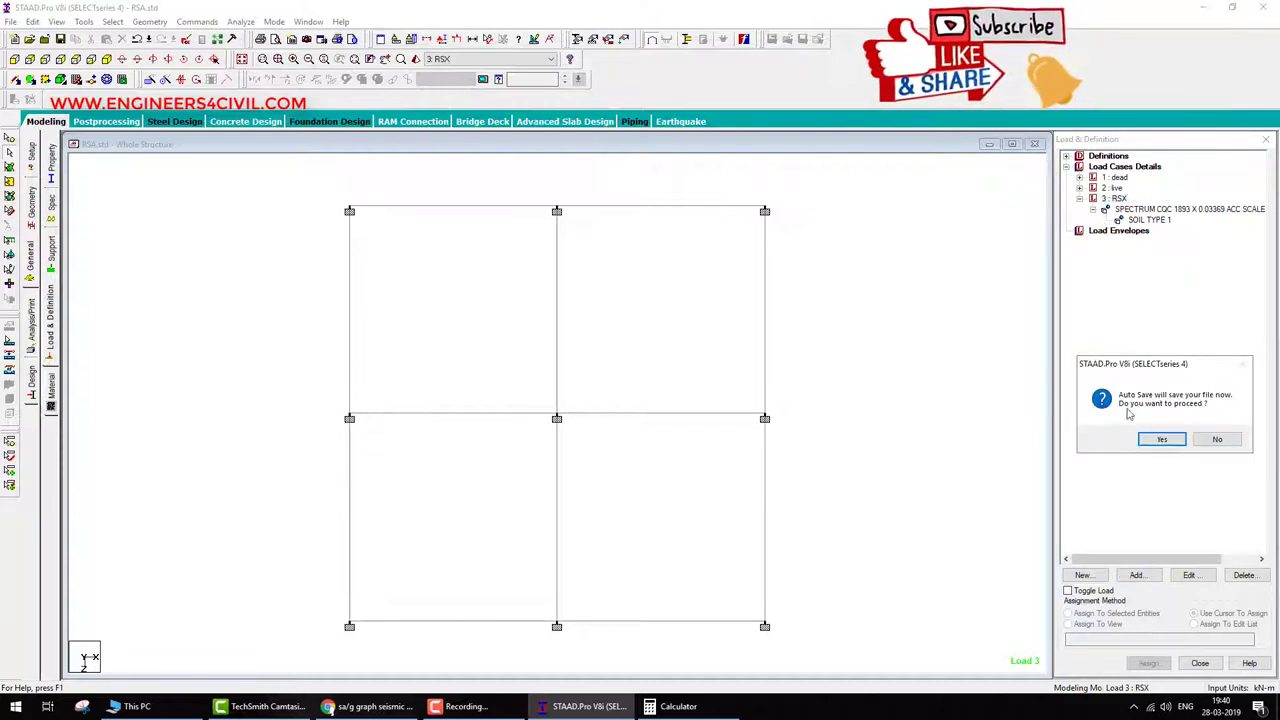
# Save the model and paste the dead and live SELFWEIGHT and FLOOR LOAD lines below SOIL TYPE 1.
pyautogui.click(1155, 436)
pyautogui.click(558, 370)
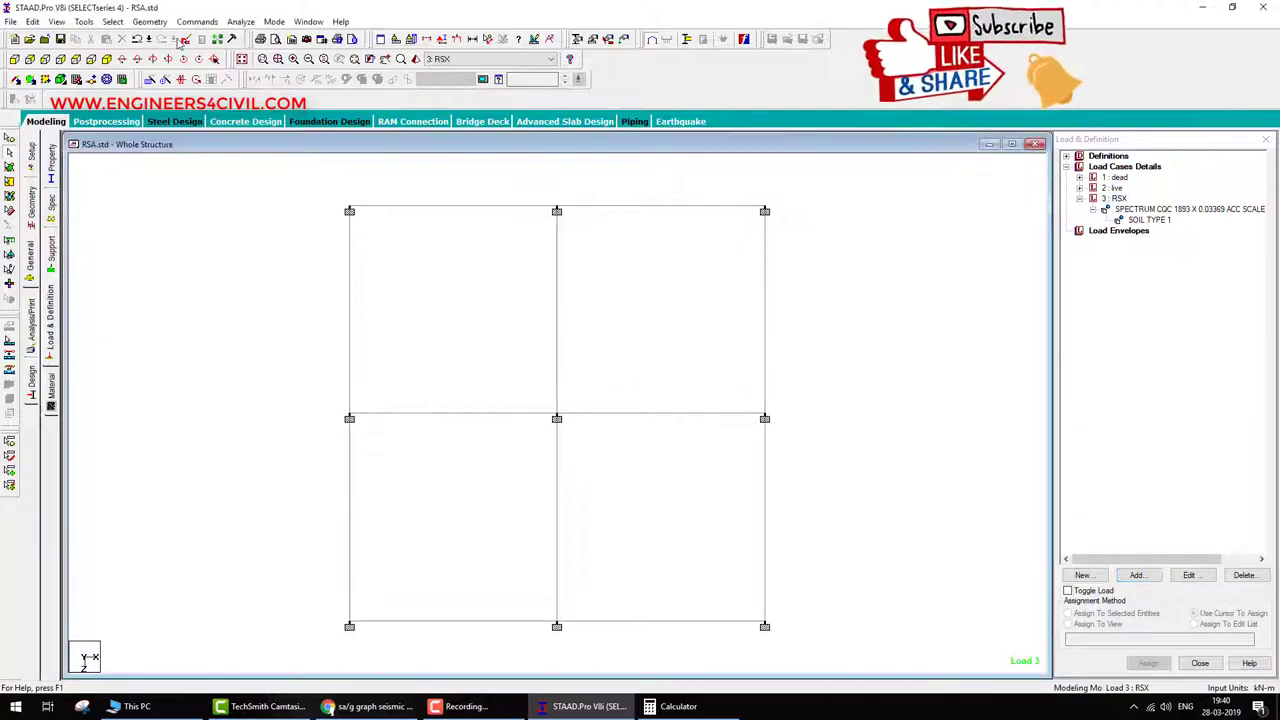
pyautogui.scroll(-20, 28, 492)
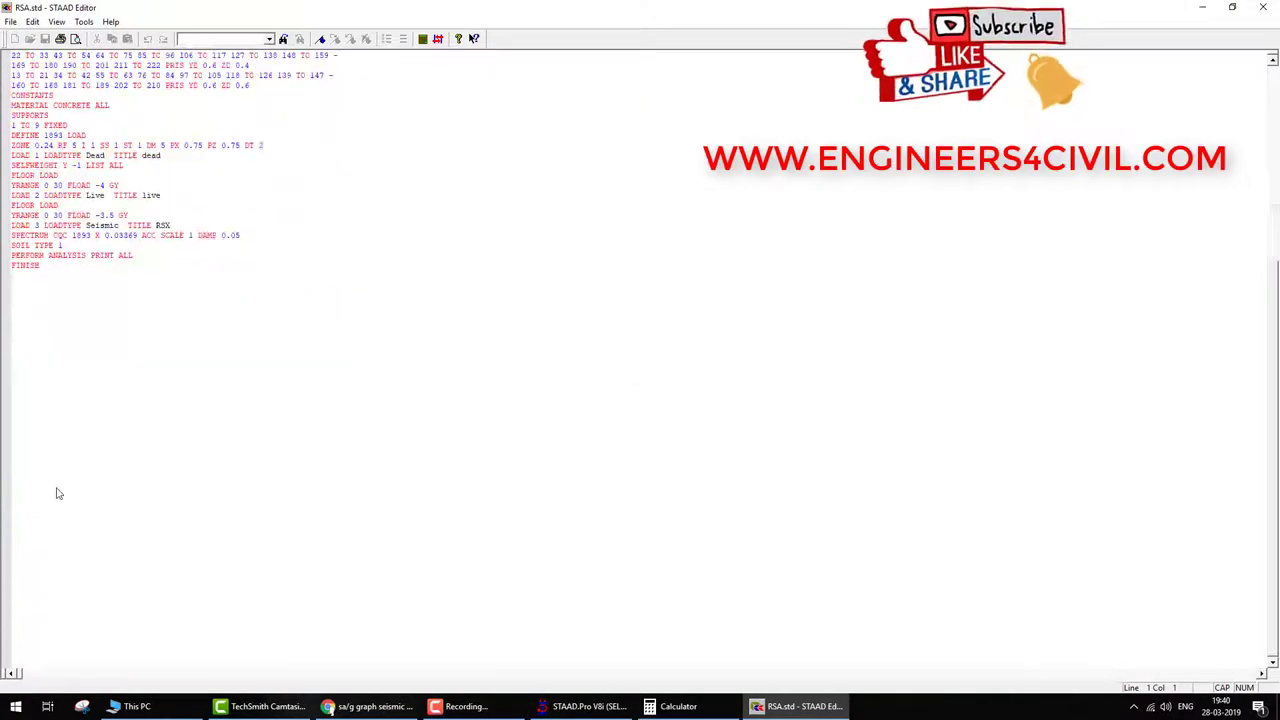
pyautogui.scroll(6, 54, 491)
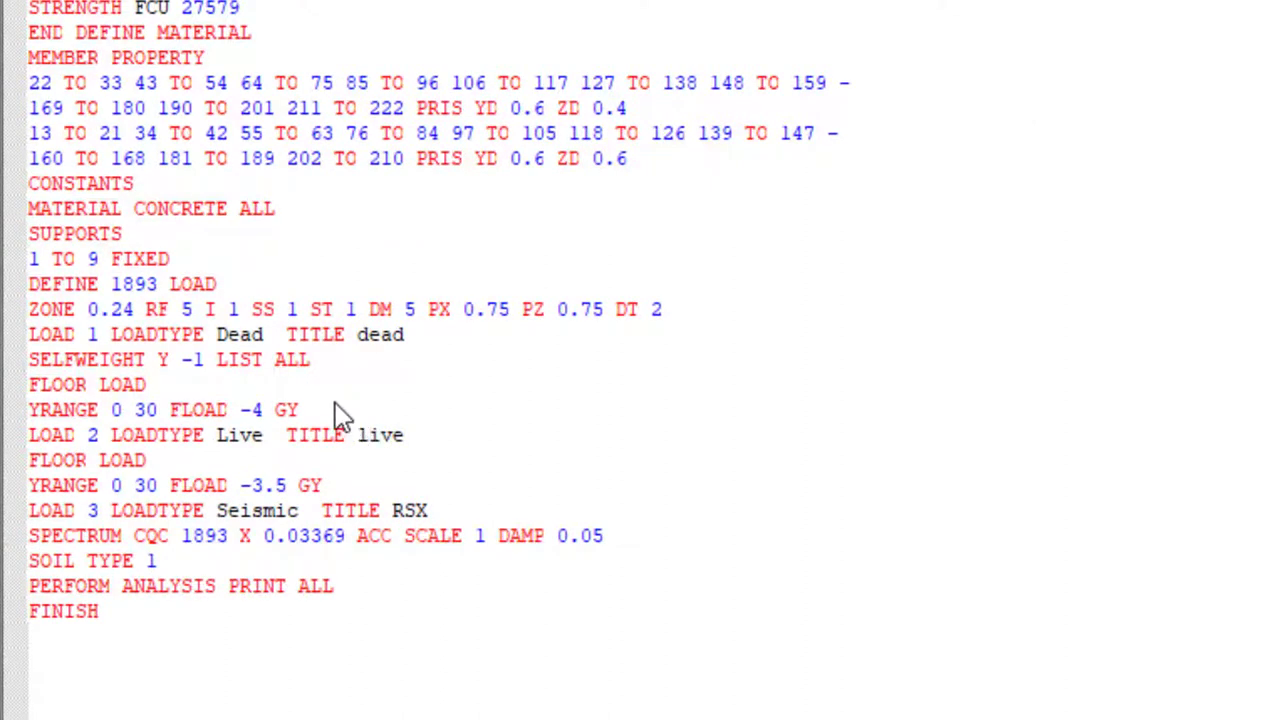
pyautogui.moveTo(337, 417); pyautogui.dragTo(18, 358)
pyautogui.hotkey('ctrl', 'c')
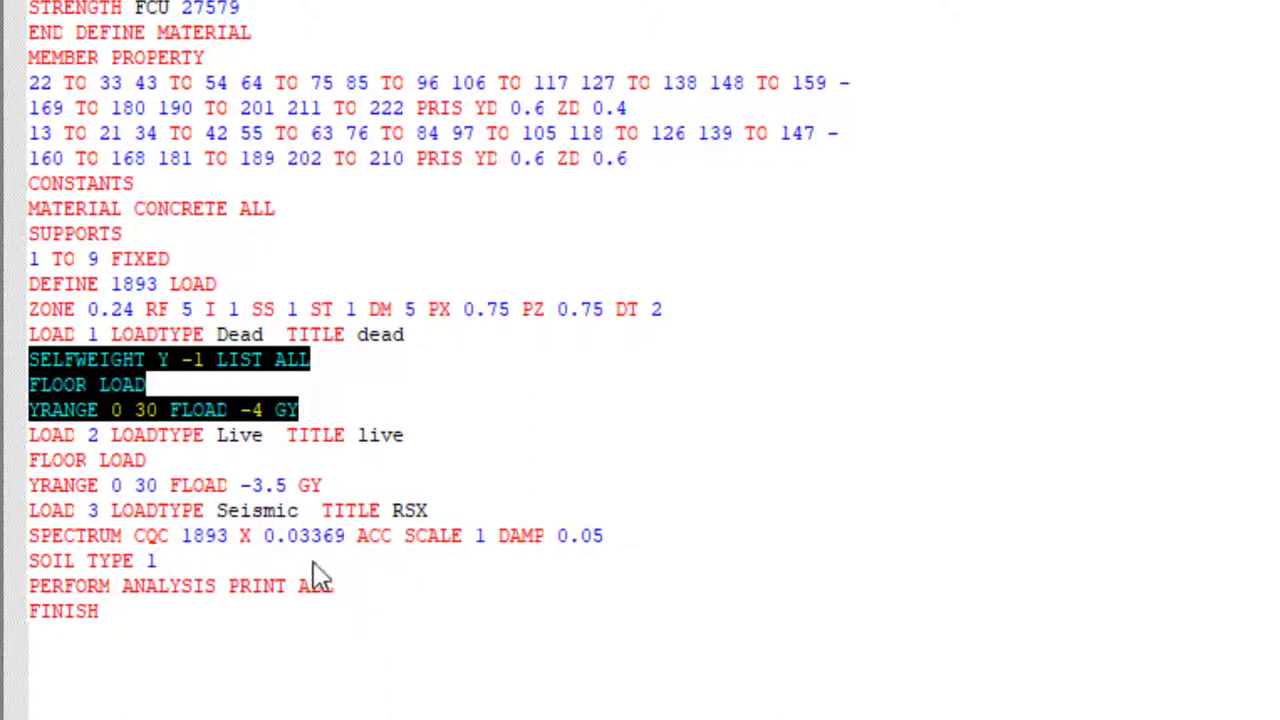
pyautogui.click(248, 568)
pyautogui.press('Return')
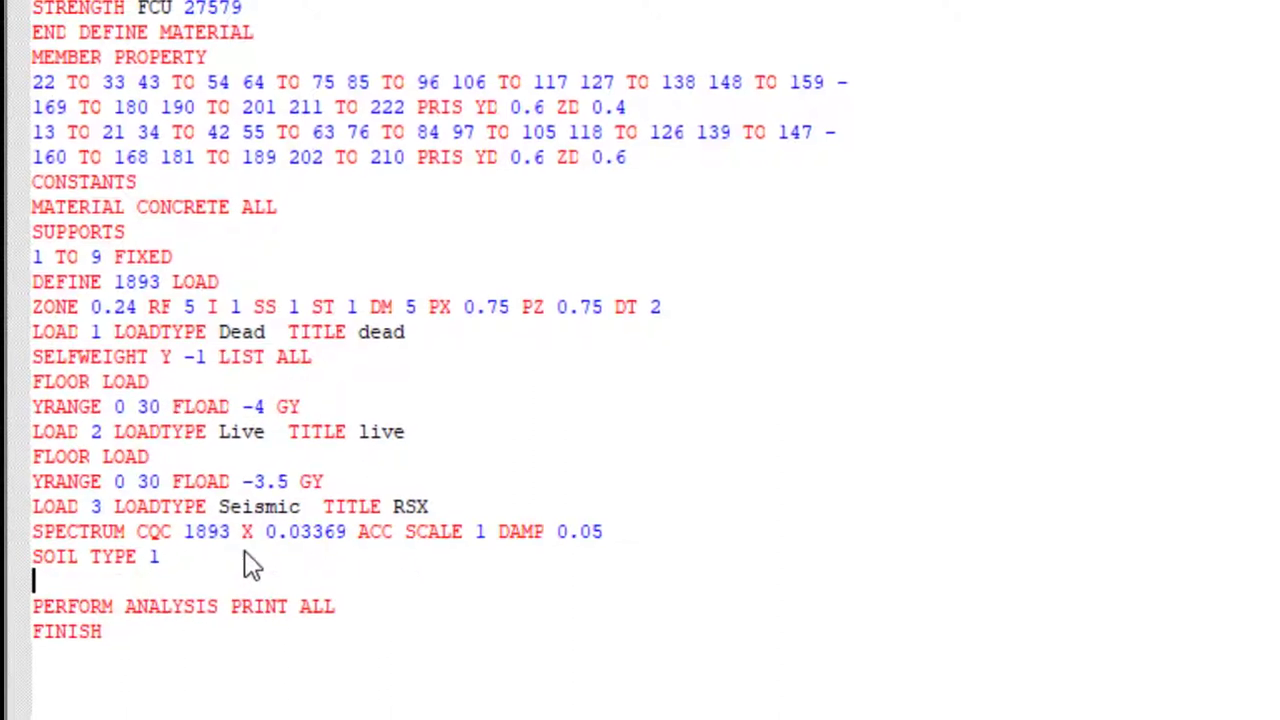
pyautogui.hotkey('ctrl', 'v')
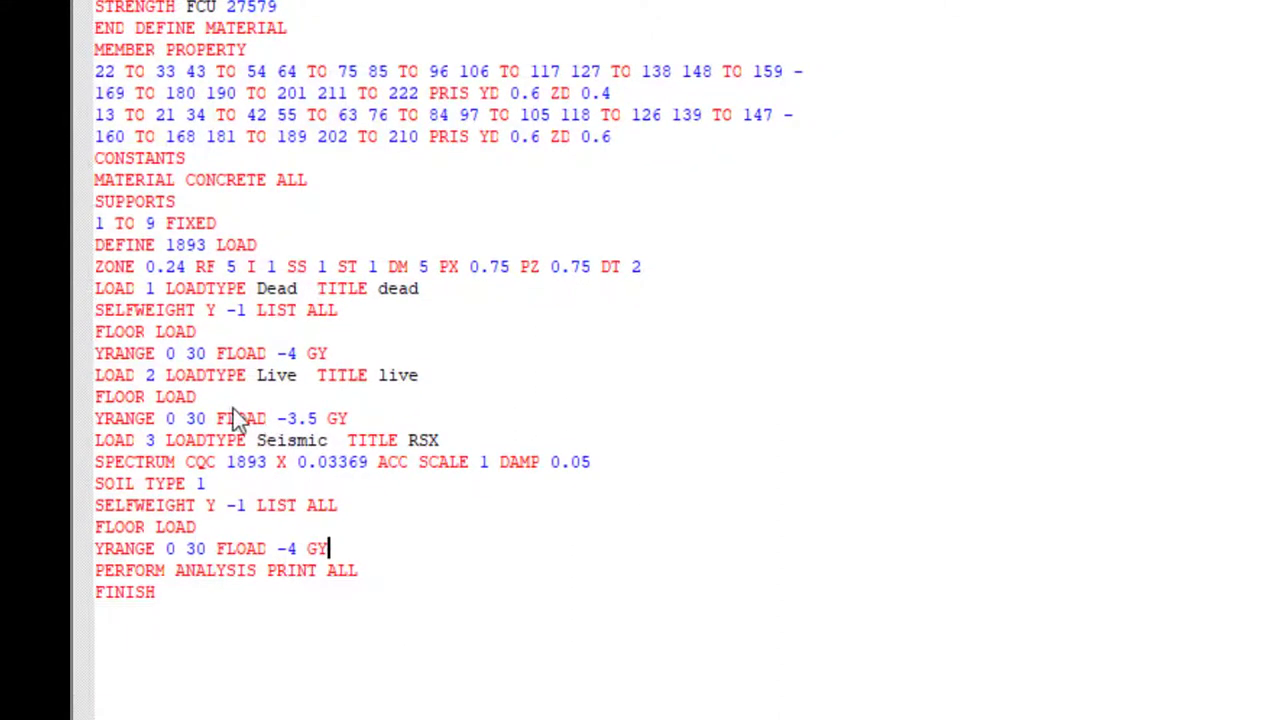
pyautogui.moveTo(350, 418); pyautogui.dragTo(93, 396)
pyautogui.hotkey('ctrl', 'c')
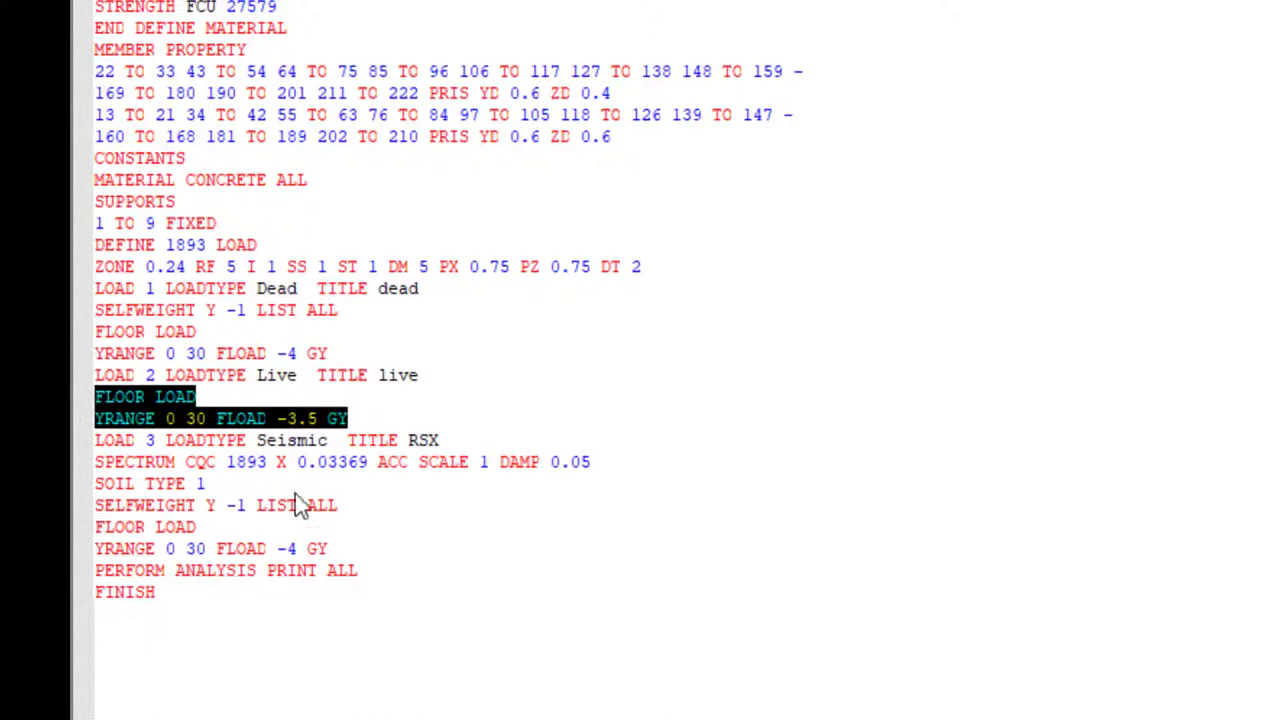
pyautogui.click(371, 549)
pyautogui.press('Return')
pyautogui.hotkey('ctrl', 'v')
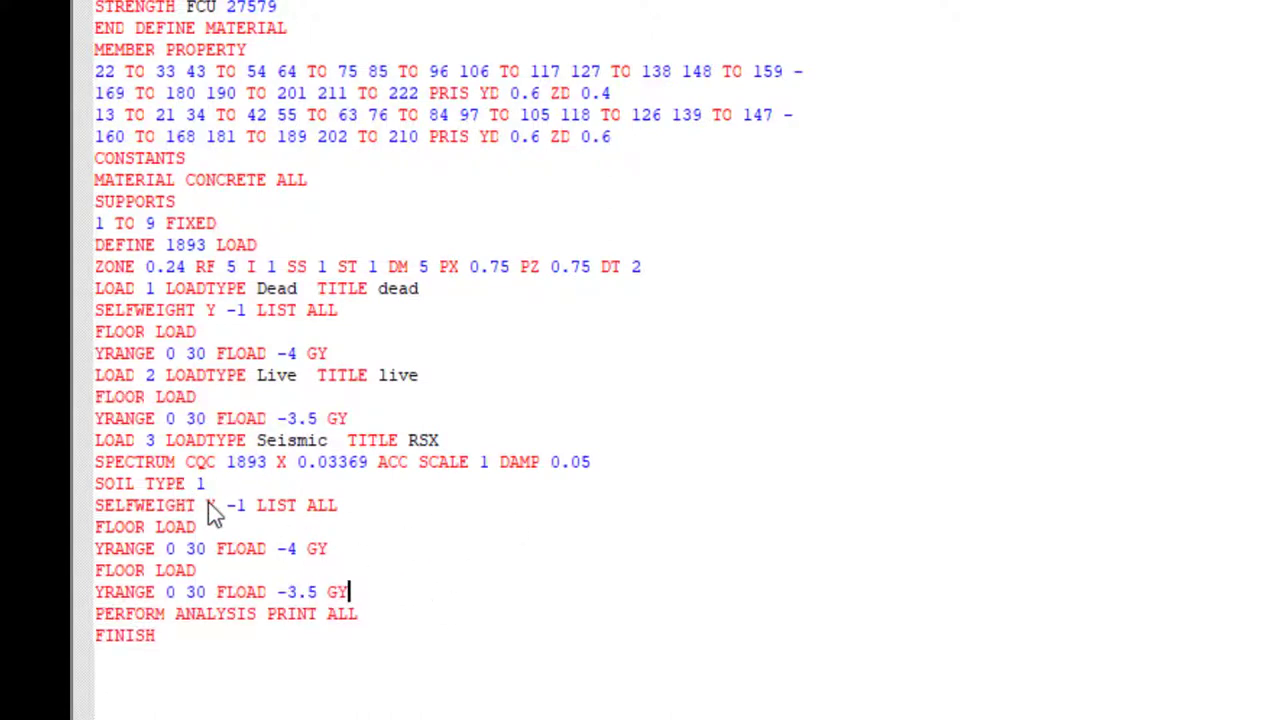
# Change the copied lines to SELFWEIGHT X 1 and floor loads 4 and 3.5 acting in GX.
pyautogui.moveTo(214, 506); pyautogui.dragTo(248, 508)
pyautogui.write('X 1')
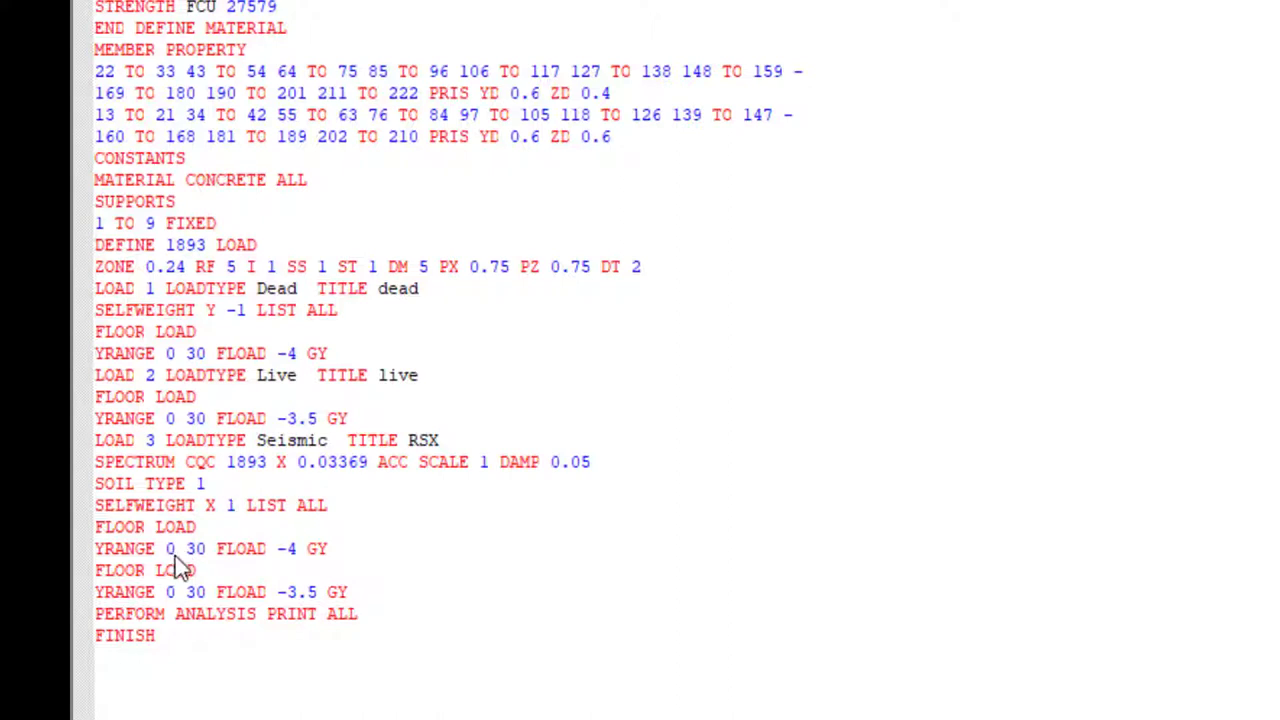
pyautogui.click(281, 549)
pyautogui.write('X')
pyautogui.press('Delete')
pyautogui.moveTo(330, 596); pyautogui.dragTo(360, 600)
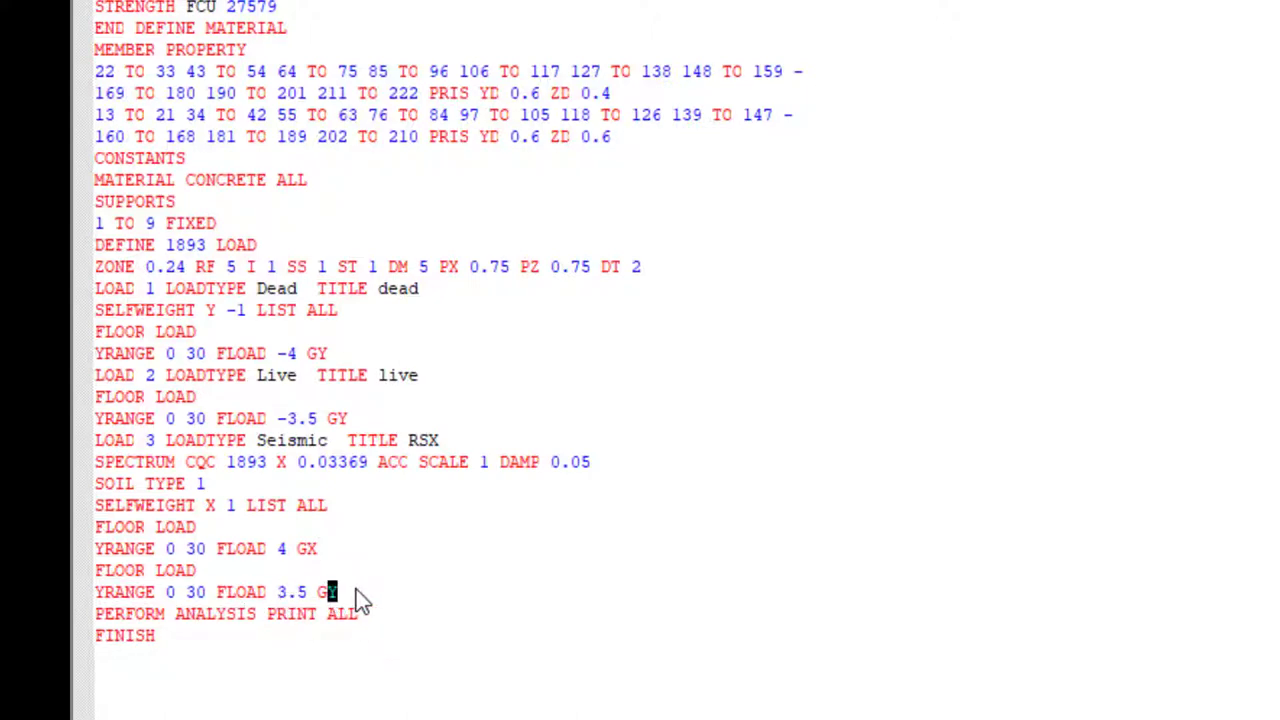
# Finish the GX edit, locate the erroneous ZONE line 79 in the input file, and close the editor.
pyautogui.write('X')
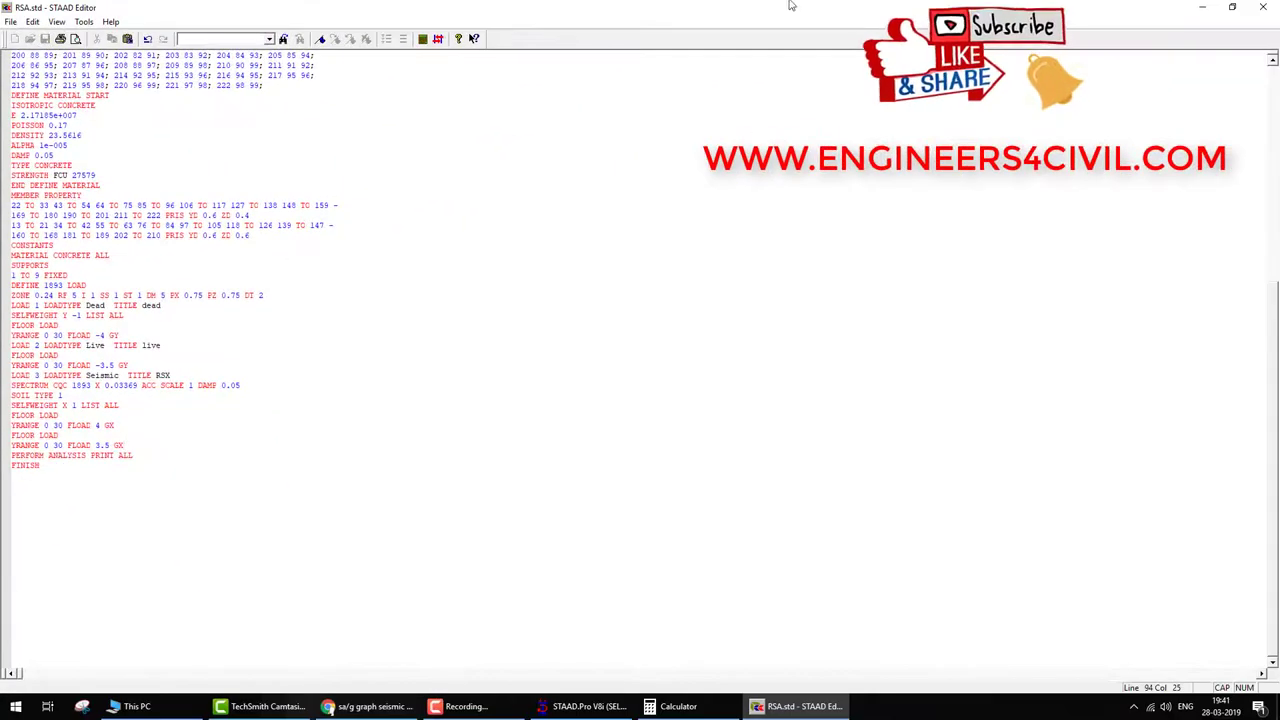
pyautogui.click(1263, 7)
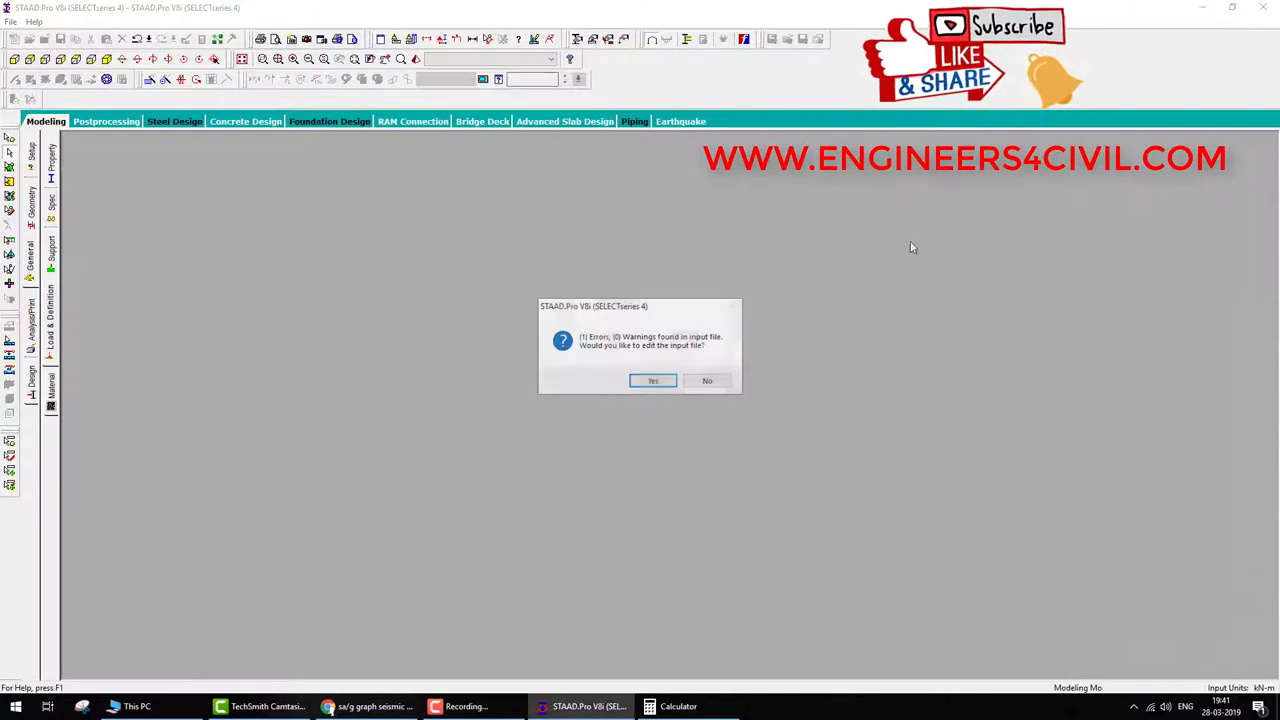
pyautogui.click(652, 382)
pyautogui.doubleClick(86, 638)
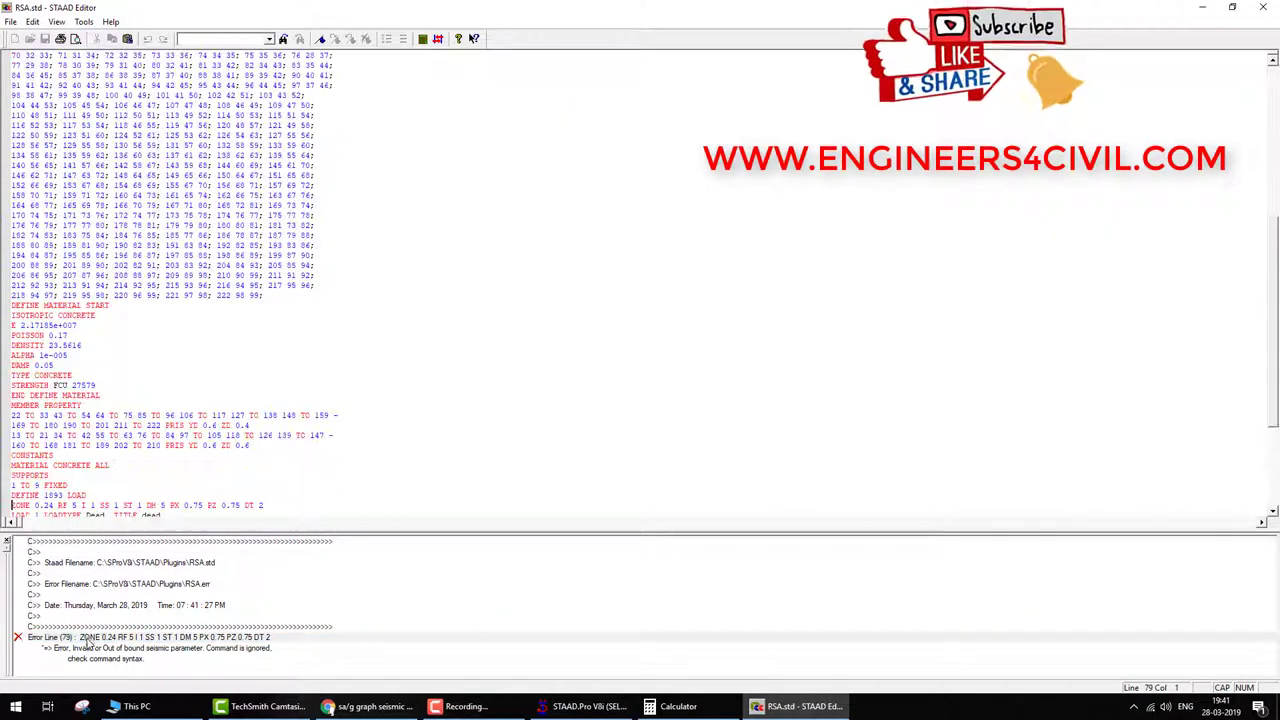
pyautogui.scroll(-3, 113, 462)
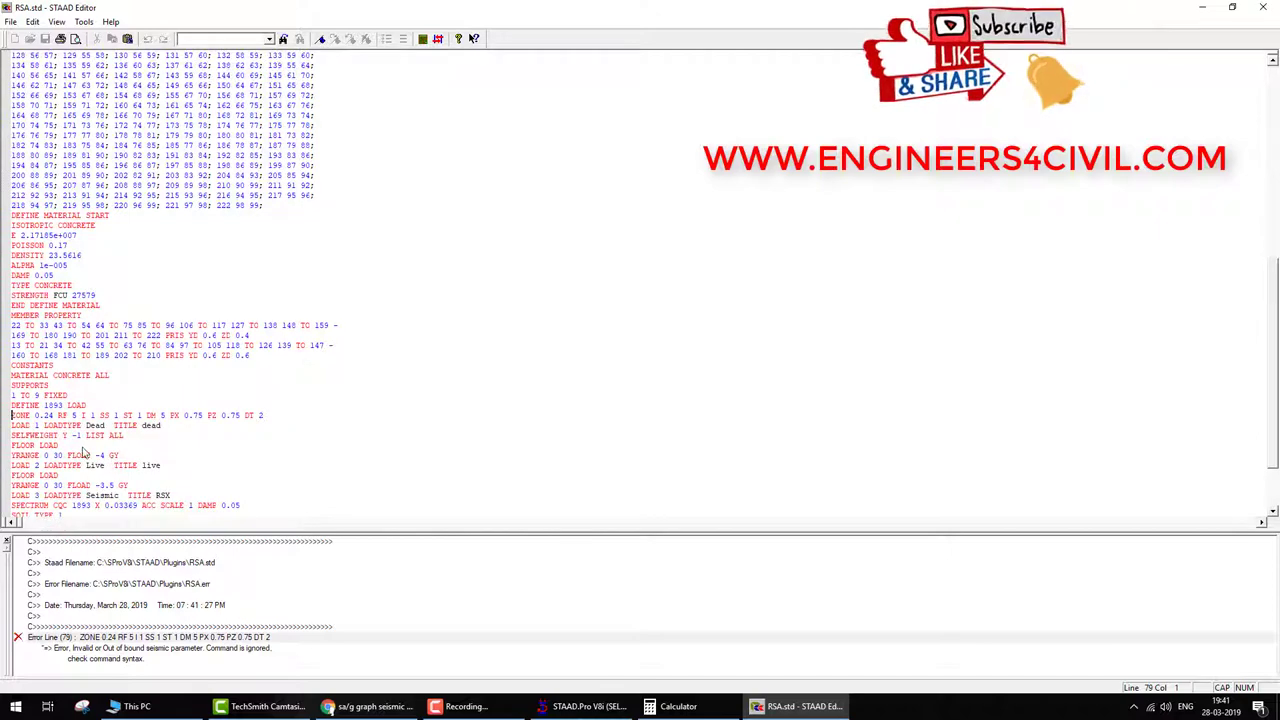
pyautogui.click(1260, 7)
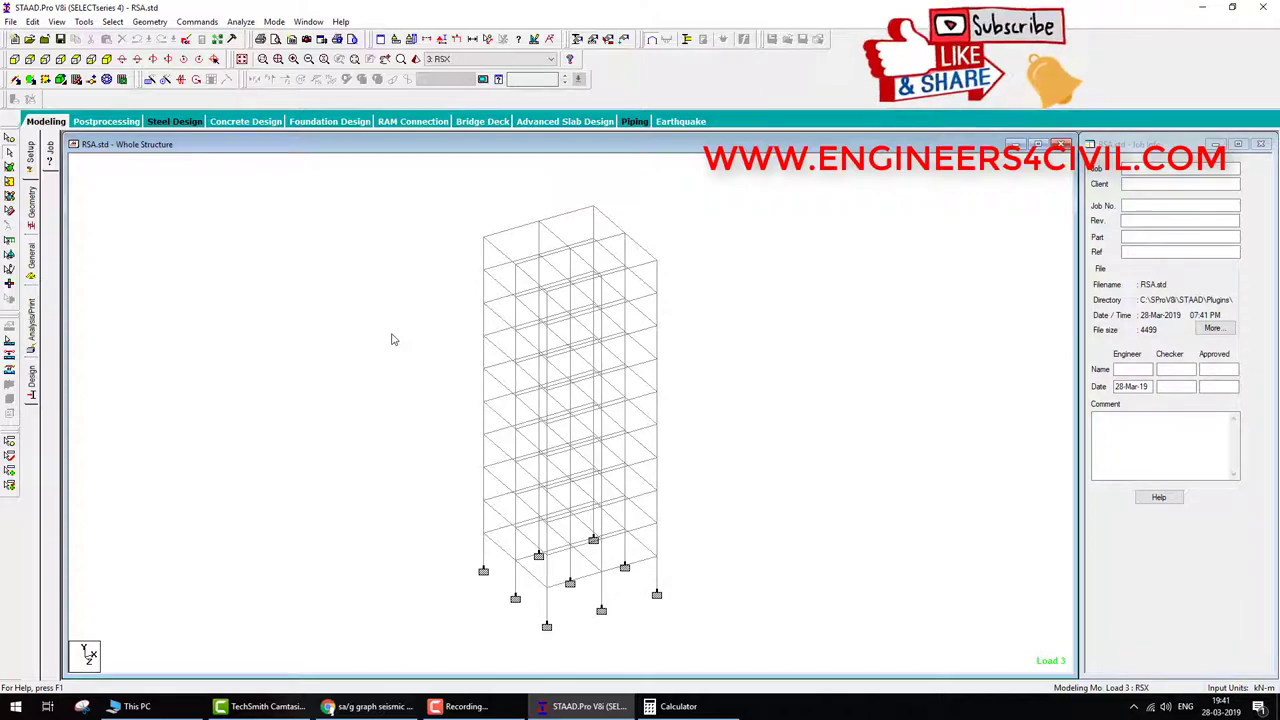
# Rerun the analysis and close the Output Viewer.
pyautogui.click(34, 265)
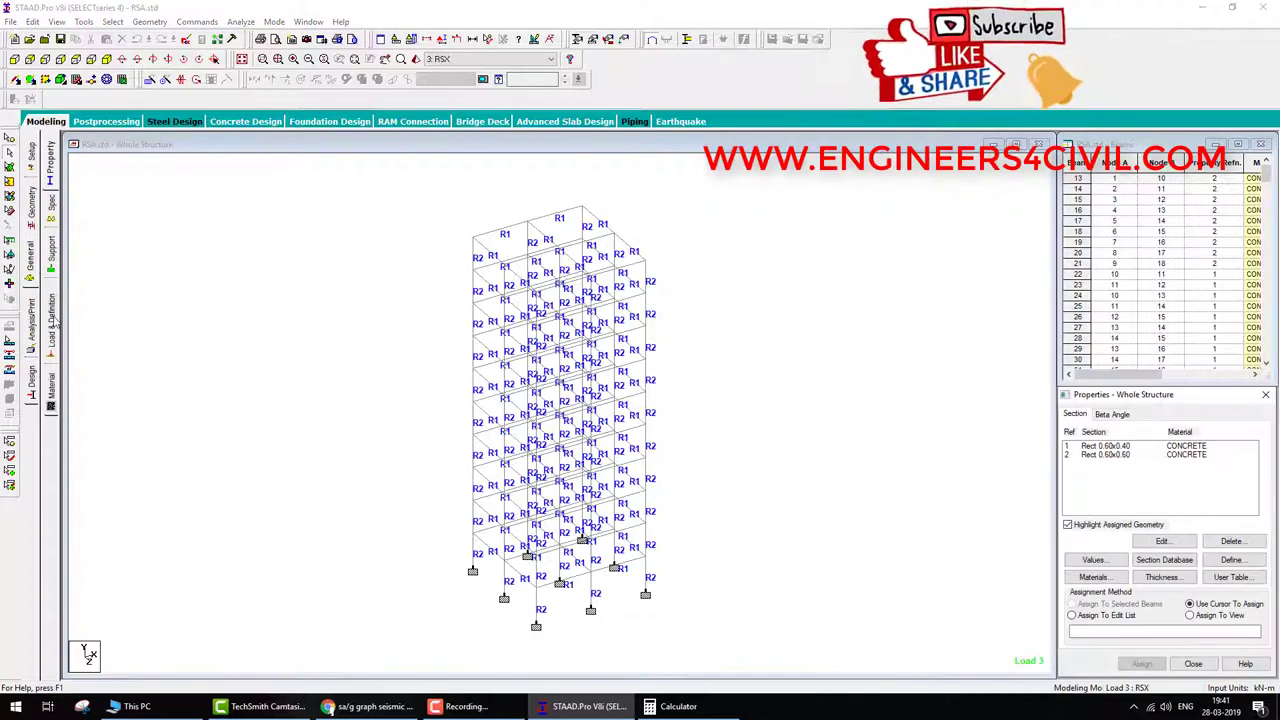
pyautogui.click(240, 21)
pyautogui.click(280, 37)
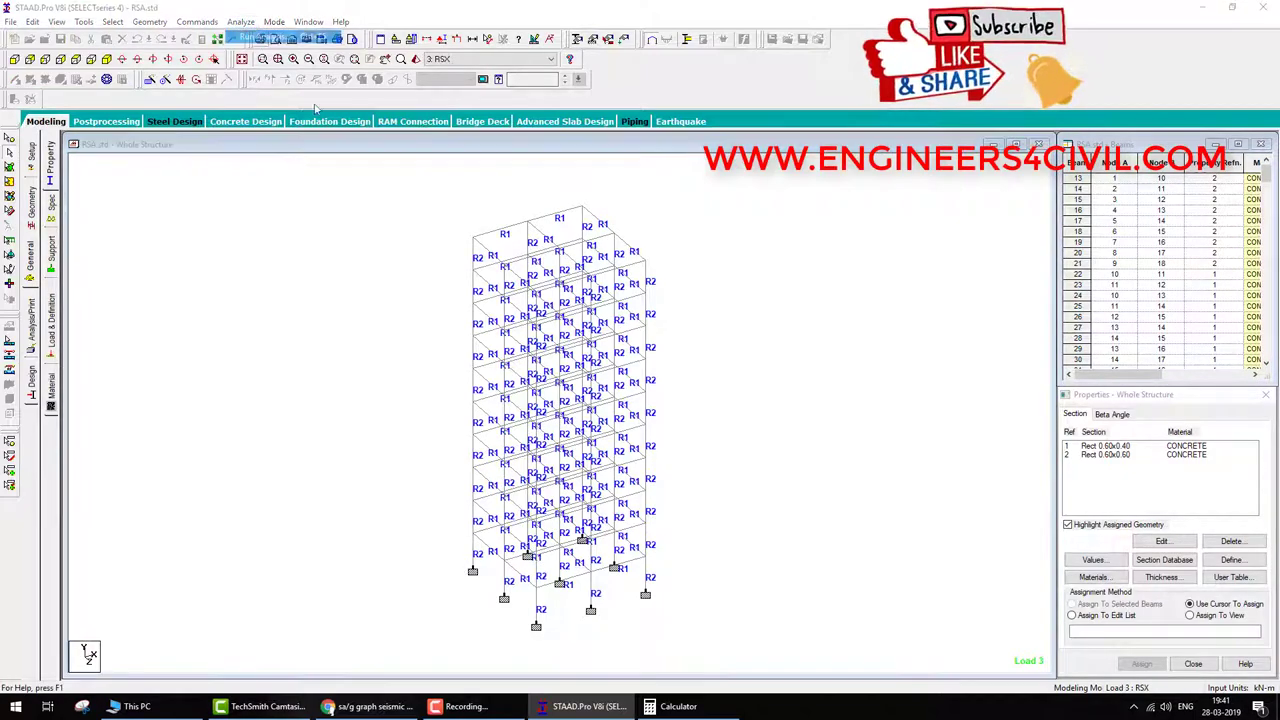
pyautogui.click(772, 496)
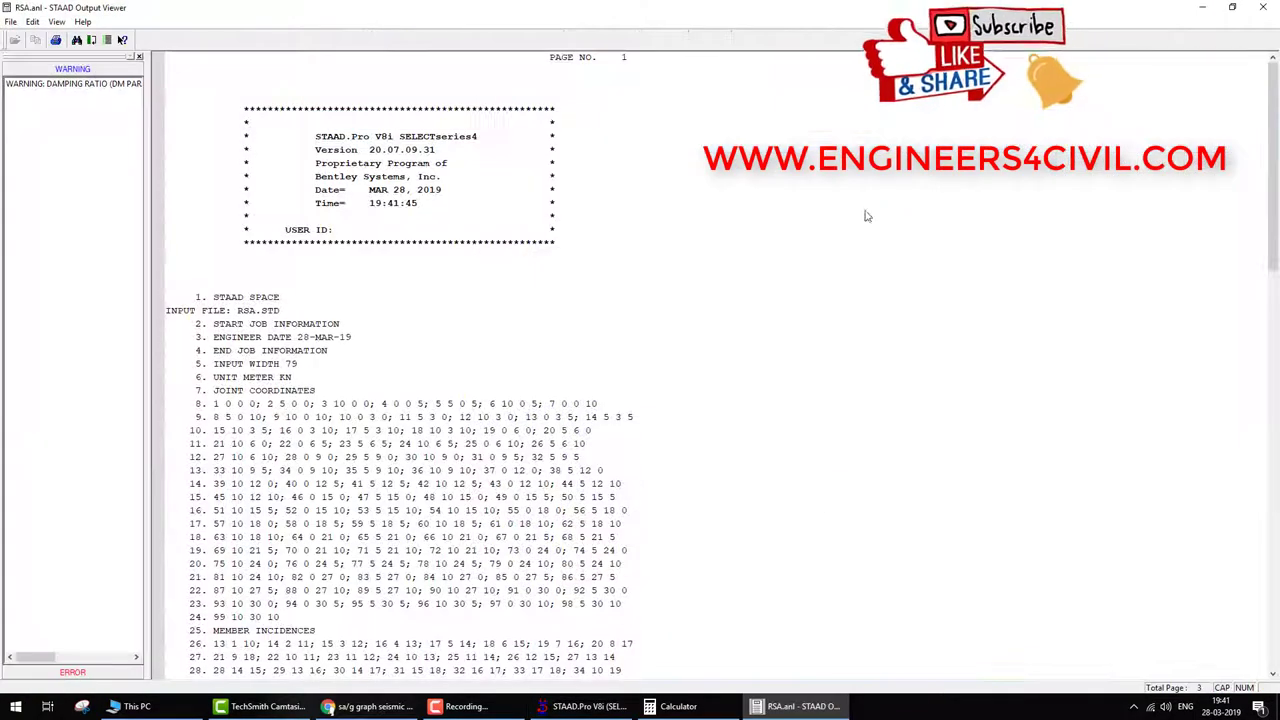
pyautogui.click(1262, 7)
# Expand the IS 1893 Seismic Definition to show ZONE 0.24, RF 5, PX/PZ 0.75 and DT 2.
pyautogui.click(50, 325)
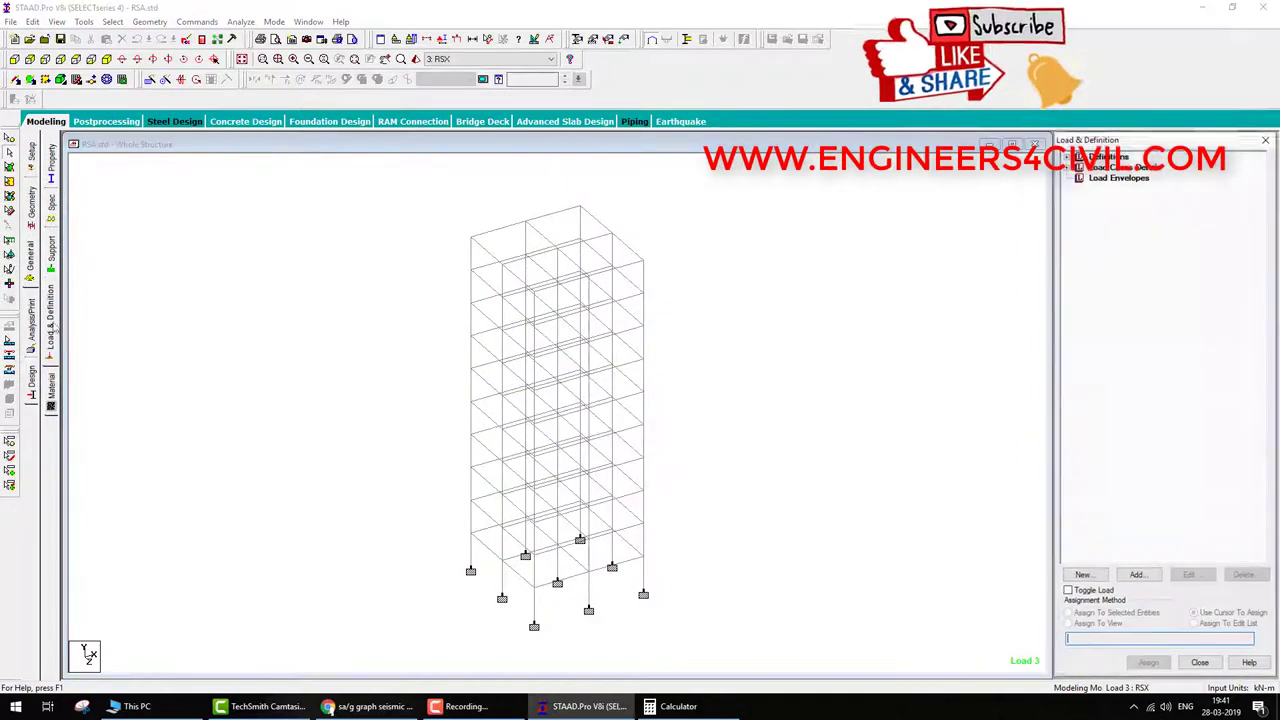
pyautogui.click(1068, 157)
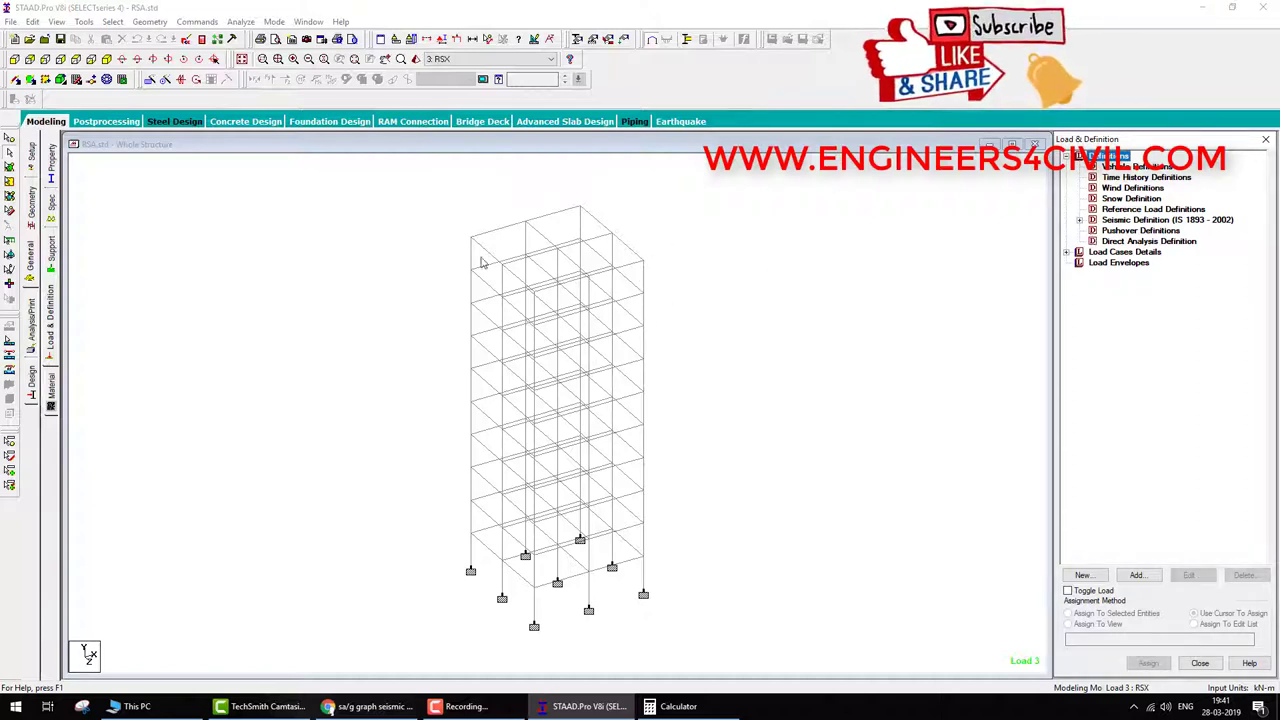
pyautogui.moveTo(727, 234)
pyautogui.mouseDown()
pyautogui.moveTo(726, 332)
pyautogui.moveTo(699, 288)
pyautogui.moveTo(744, 300)
pyautogui.moveTo(734, 352)
pyautogui.mouseUp()
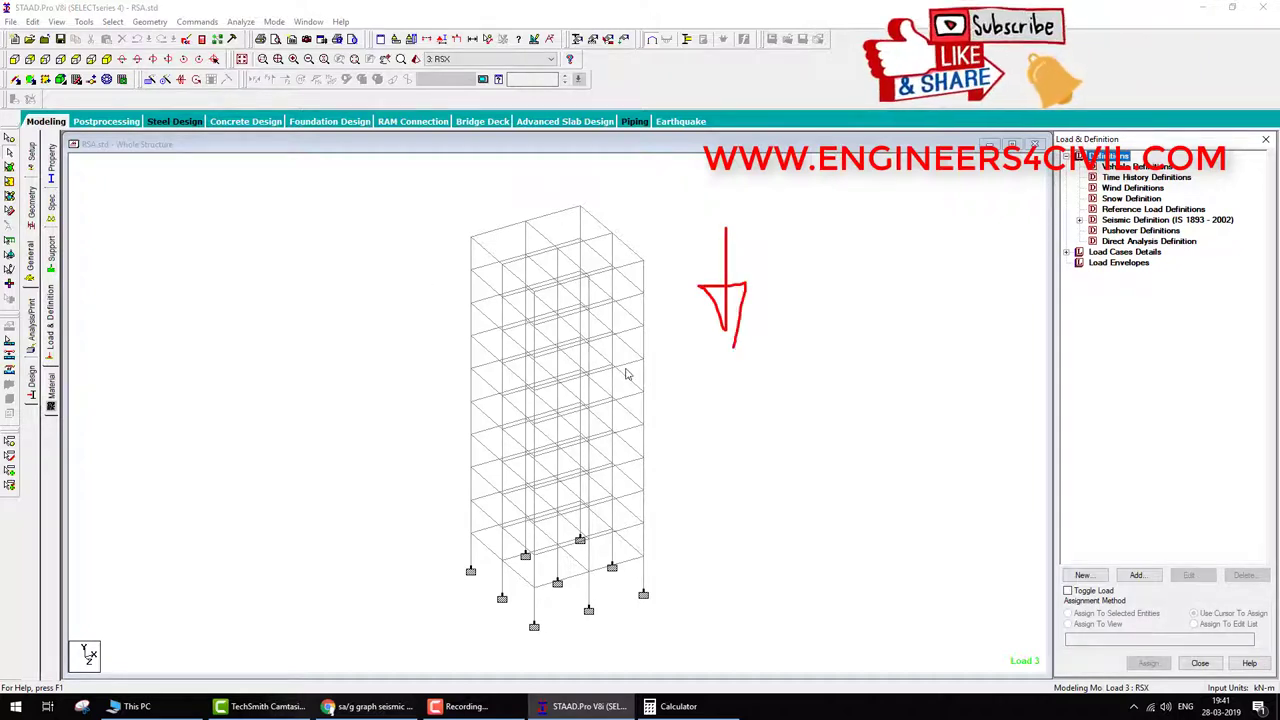
pyautogui.press('Escape')
pyautogui.click(1080, 220)
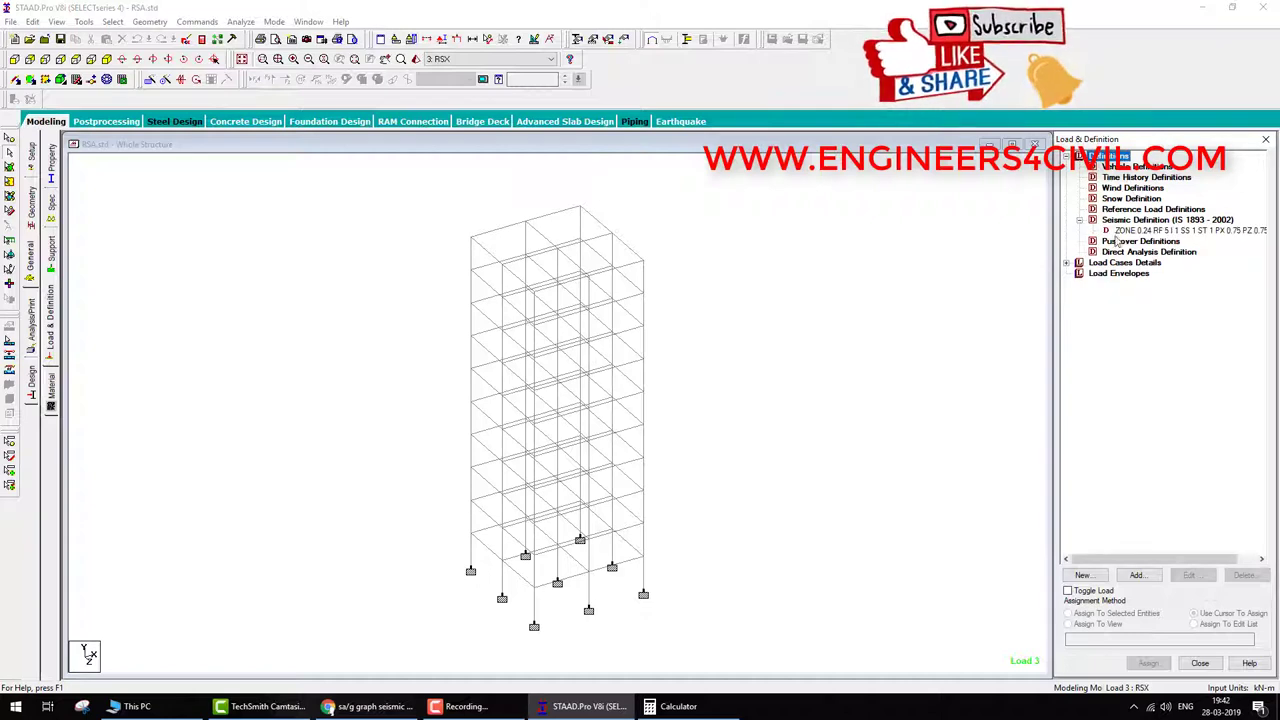
pyautogui.click(1127, 231)
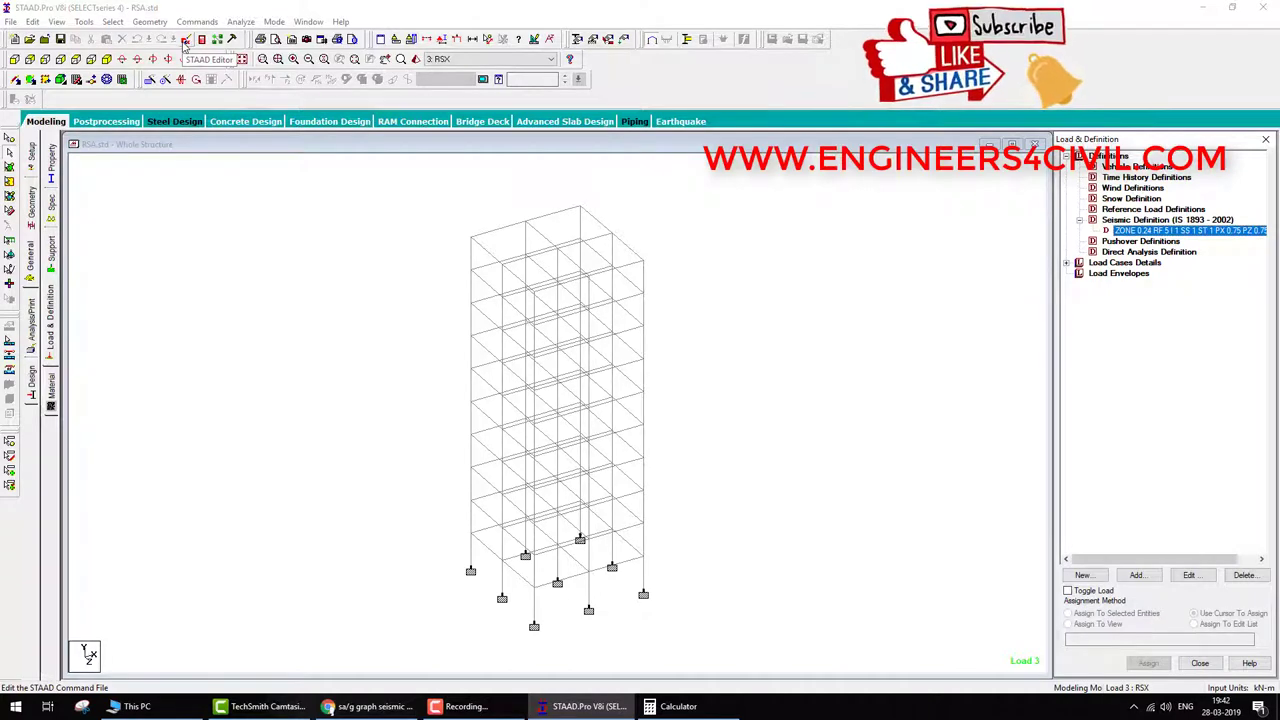
# Paste the dead and live SELFWEIGHT and FLOOR LOAD lines below the ZONE line.
pyautogui.click(186, 40)
pyautogui.scroll(-20, 143, 385)
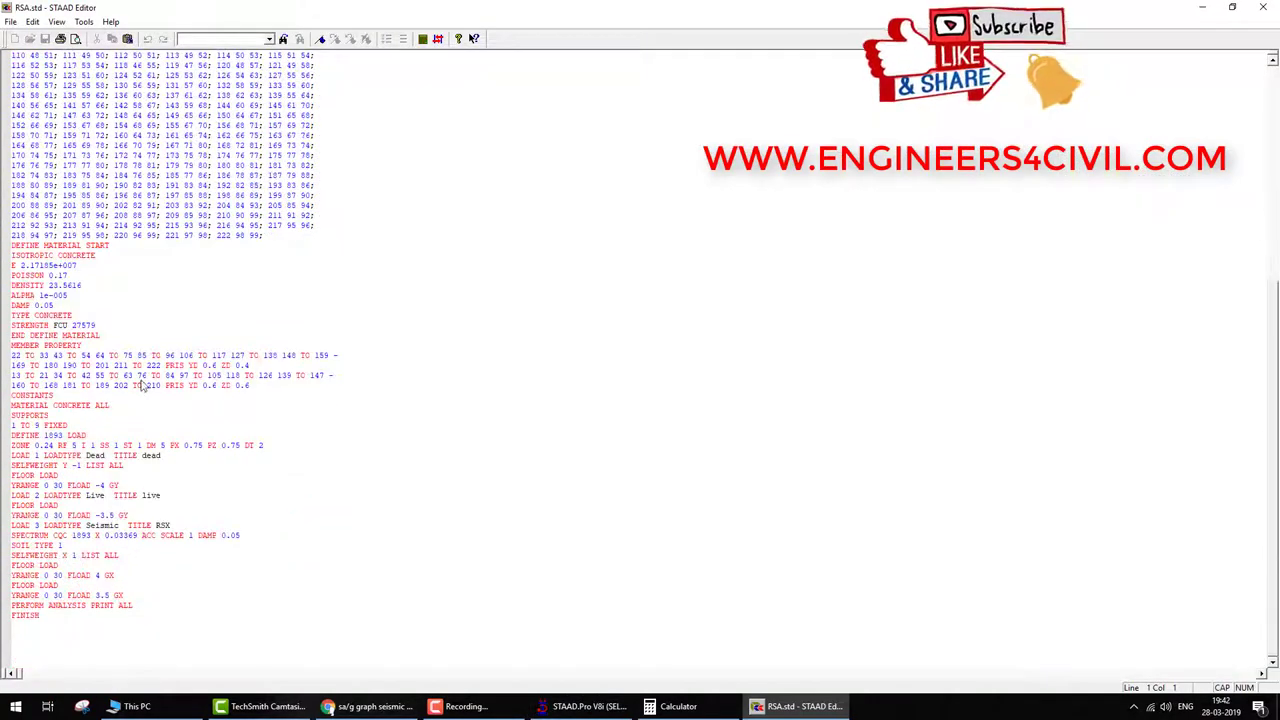
pyautogui.scroll(-2, 143, 385)
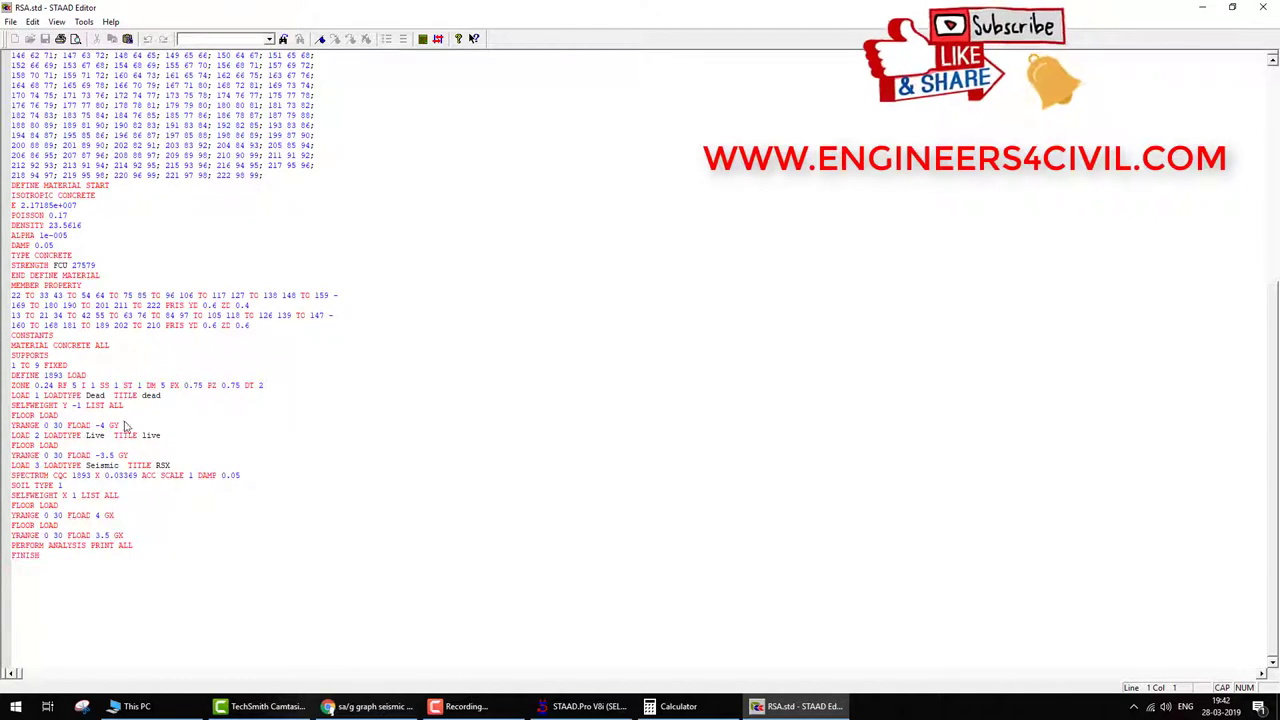
pyautogui.moveTo(120, 426); pyautogui.dragTo(11, 412)
pyautogui.hotkey('ctrl', 'c')
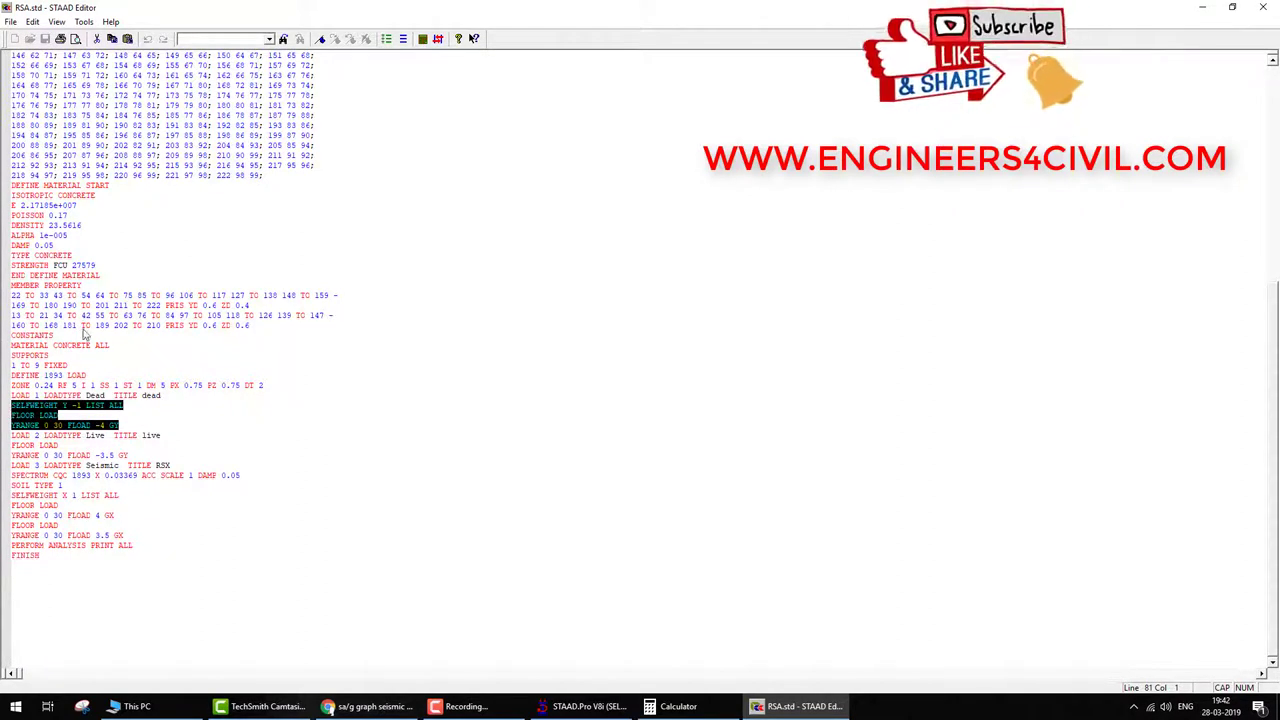
pyautogui.click(268, 391)
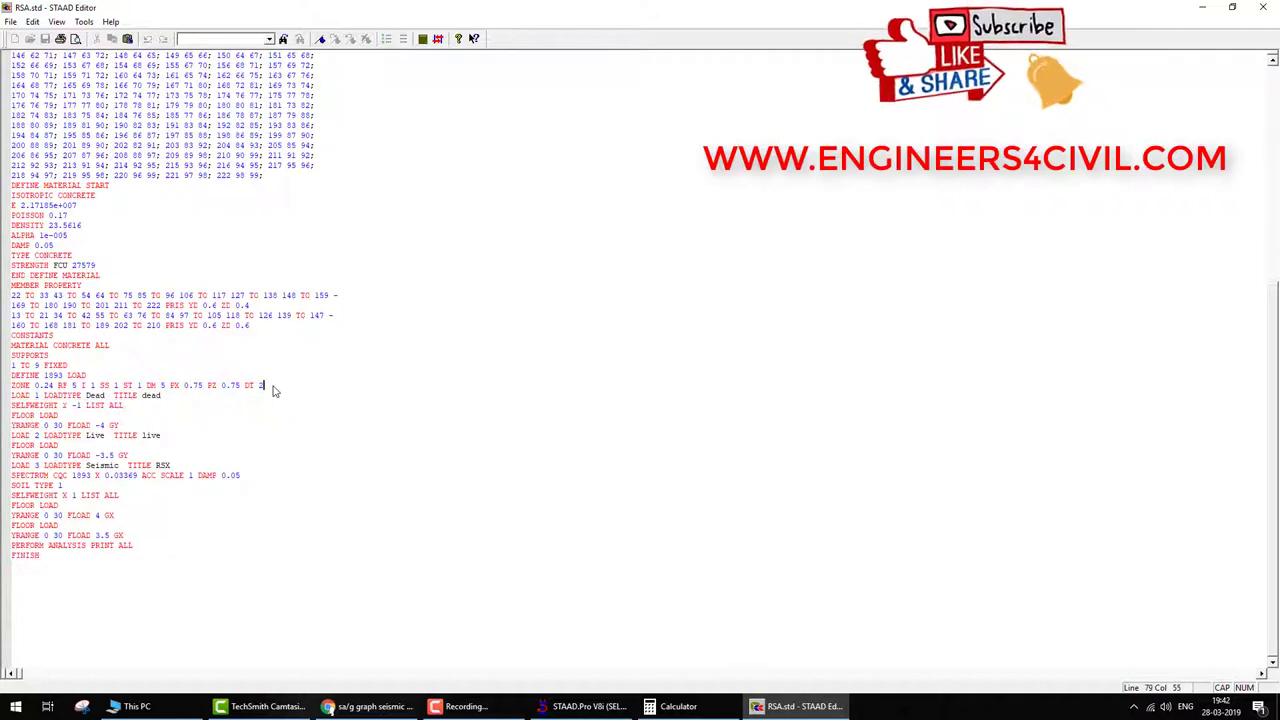
pyautogui.press('Return')
pyautogui.press('Return')
pyautogui.press('Return')
pyautogui.press('Return')
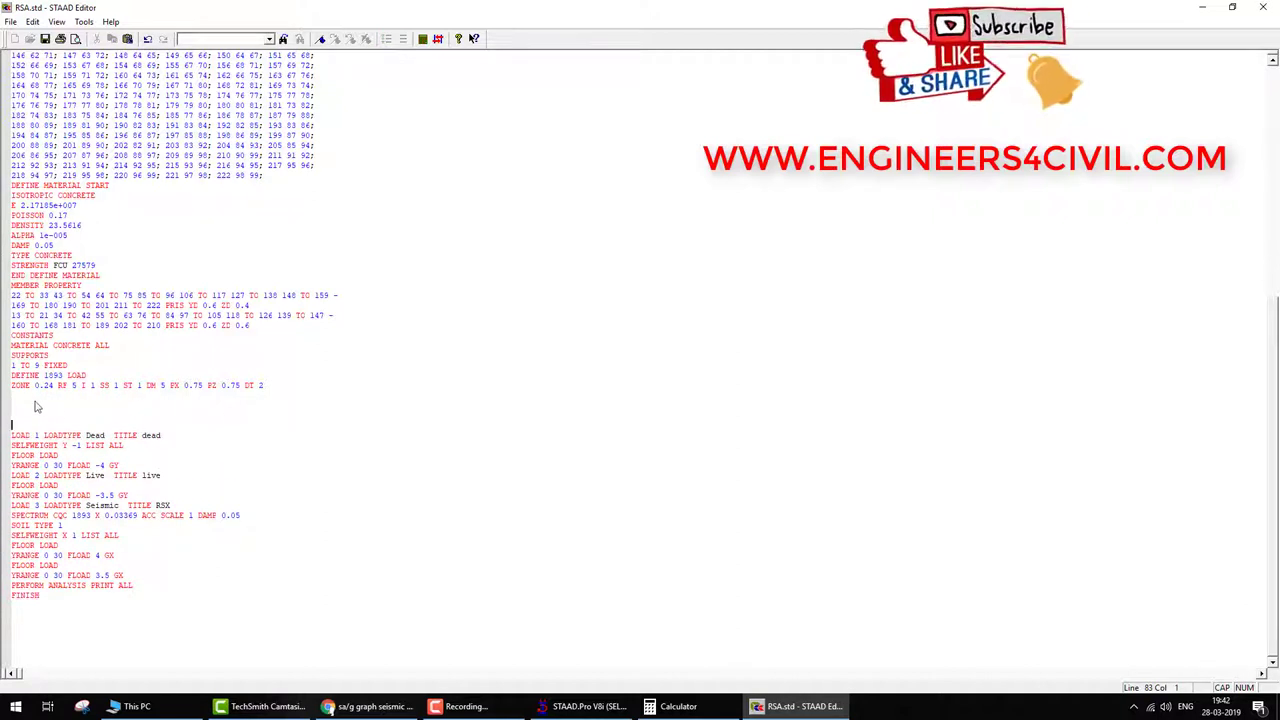
pyautogui.hotkey('ctrl', 'v')
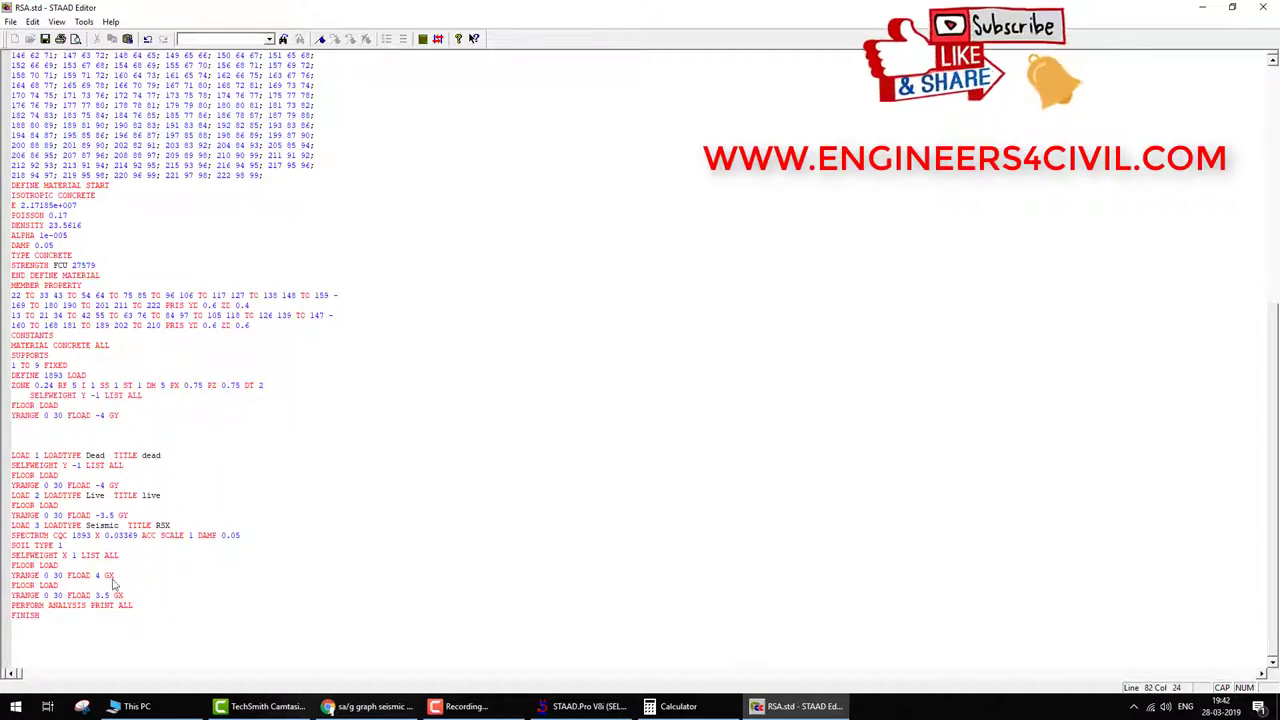
pyautogui.moveTo(129, 516); pyautogui.dragTo(6, 508)
pyautogui.hotkey('ctrl', 'c')
pyautogui.click(141, 425)
pyautogui.press('Return')
pyautogui.press('Return')
pyautogui.hotkey('ctrl', 'v')
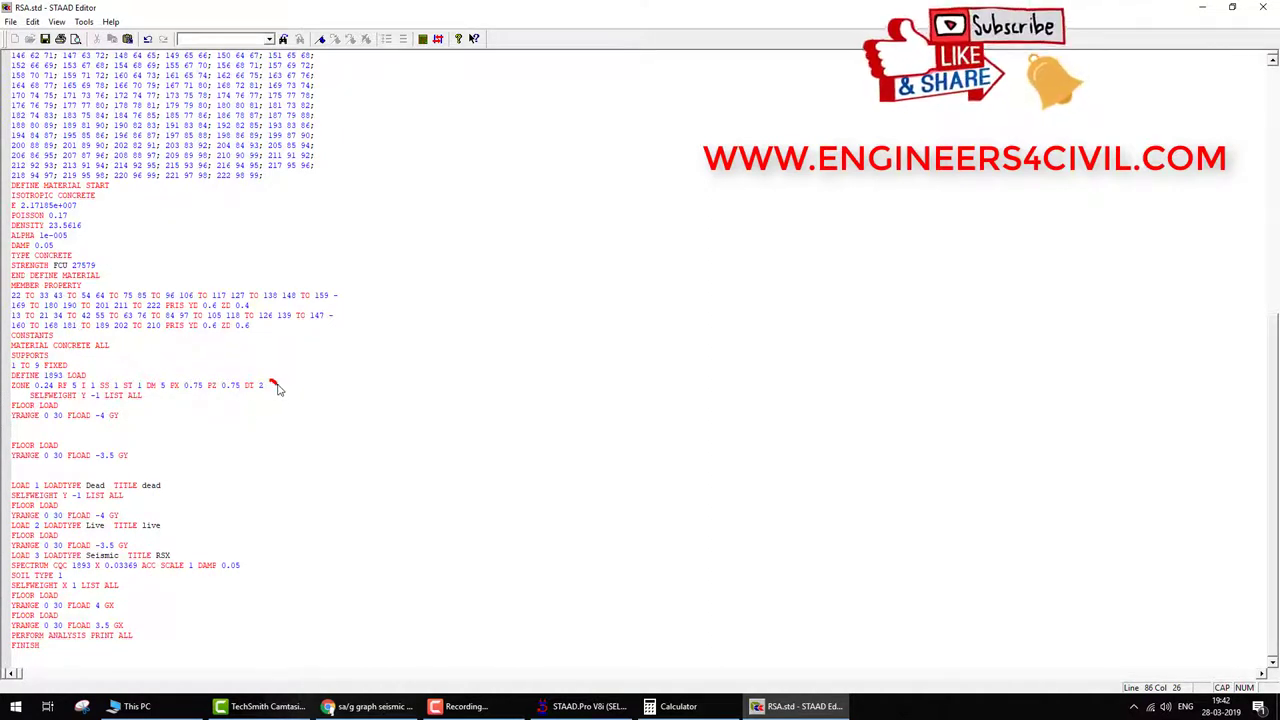
# Reduce the pasted lines to SELFWEIGHT 1 and loads 4 and 3.5, removing Y, minus signs and GY.
pyautogui.moveTo(278, 388); pyautogui.dragTo(369, 342)
pyautogui.moveTo(146, 394)
pyautogui.mouseDown()
pyautogui.moveTo(168, 417)
pyautogui.moveTo(135, 420)
pyautogui.moveTo(154, 462)
pyautogui.moveTo(130, 467)
pyautogui.mouseUp()
pyautogui.moveTo(95, 421)
pyautogui.mouseDown()
pyautogui.moveTo(108, 423)
pyautogui.moveTo(101, 458)
pyautogui.mouseUp()
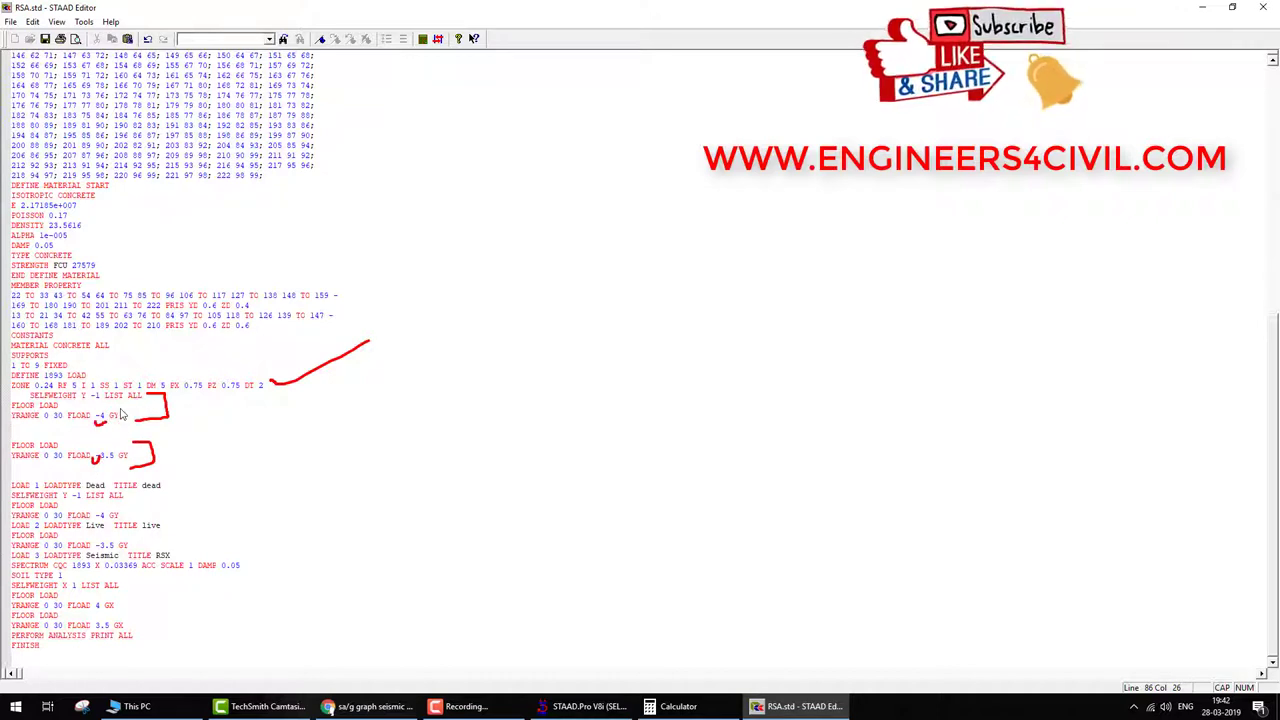
pyautogui.moveTo(121, 414)
pyautogui.mouseDown()
pyautogui.moveTo(108, 424)
pyautogui.moveTo(120, 466)
pyautogui.moveTo(131, 452)
pyautogui.moveTo(40, 452)
pyautogui.moveTo(65, 447)
pyautogui.moveTo(47, 403)
pyautogui.moveTo(60, 404)
pyautogui.mouseUp()
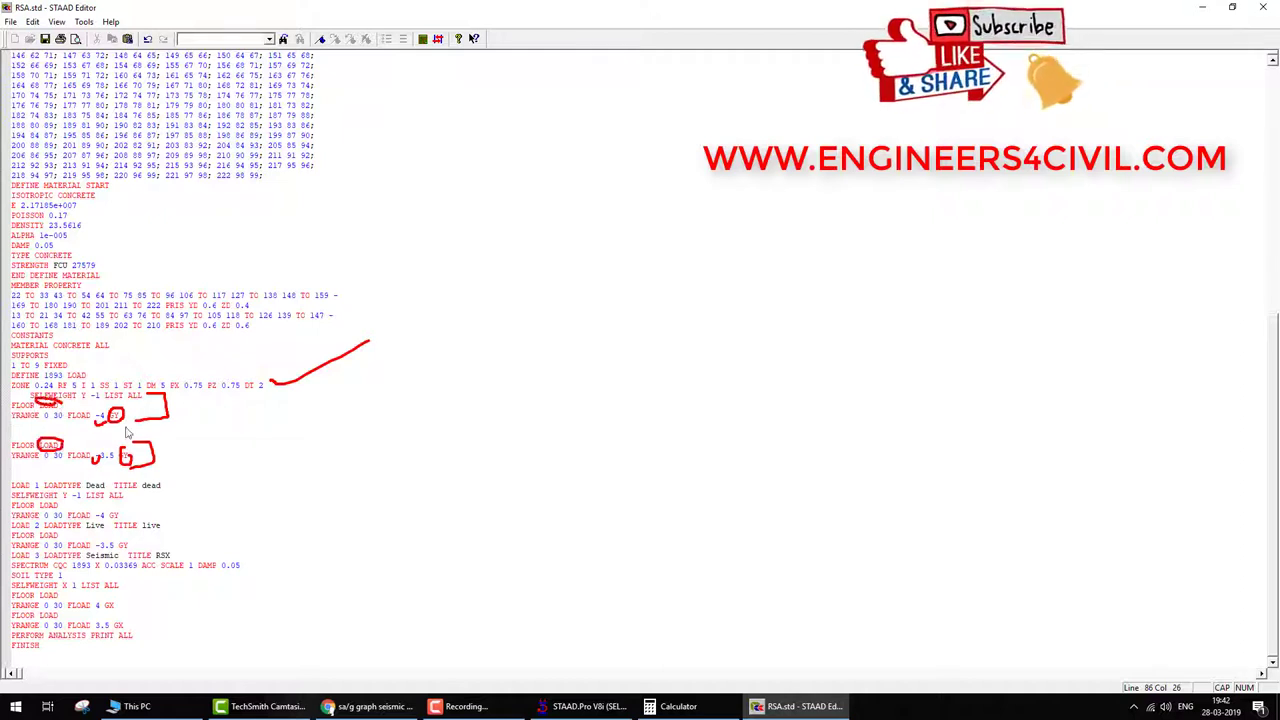
pyautogui.press('Escape')
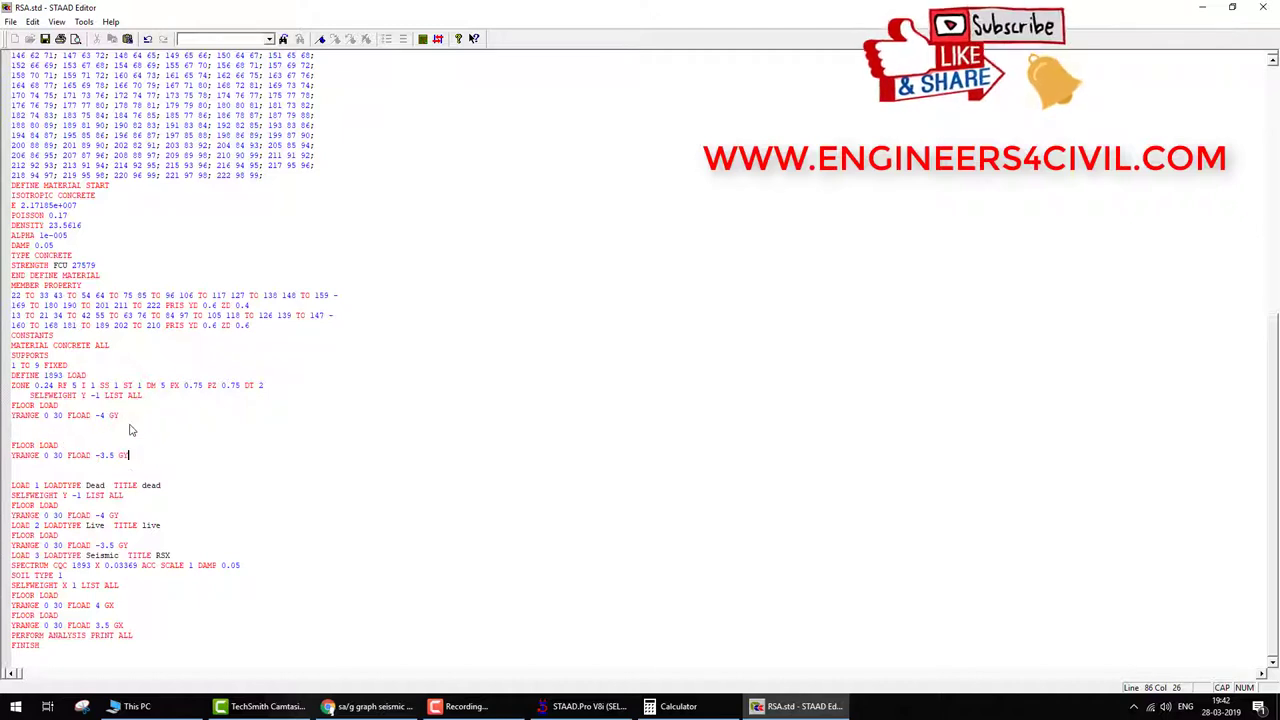
pyautogui.doubleClick(82, 395)
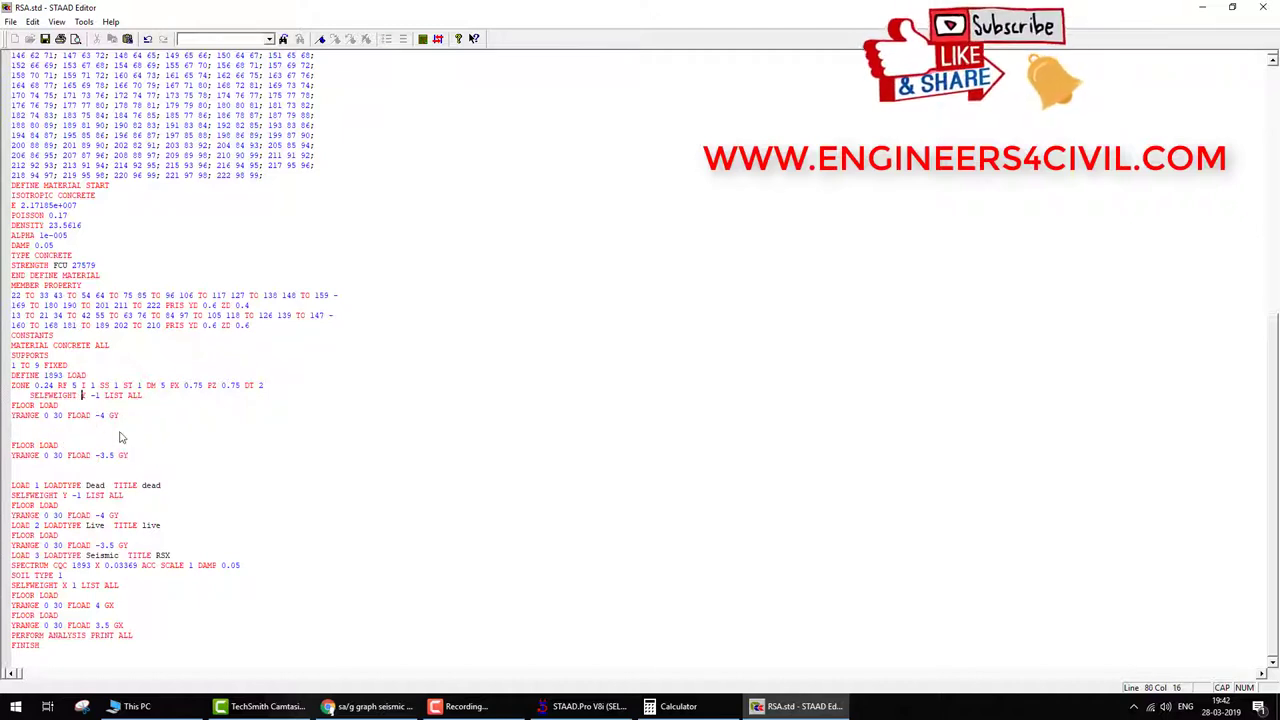
pyautogui.press('Delete')
pyautogui.press('Delete')
pyautogui.press('Delete')
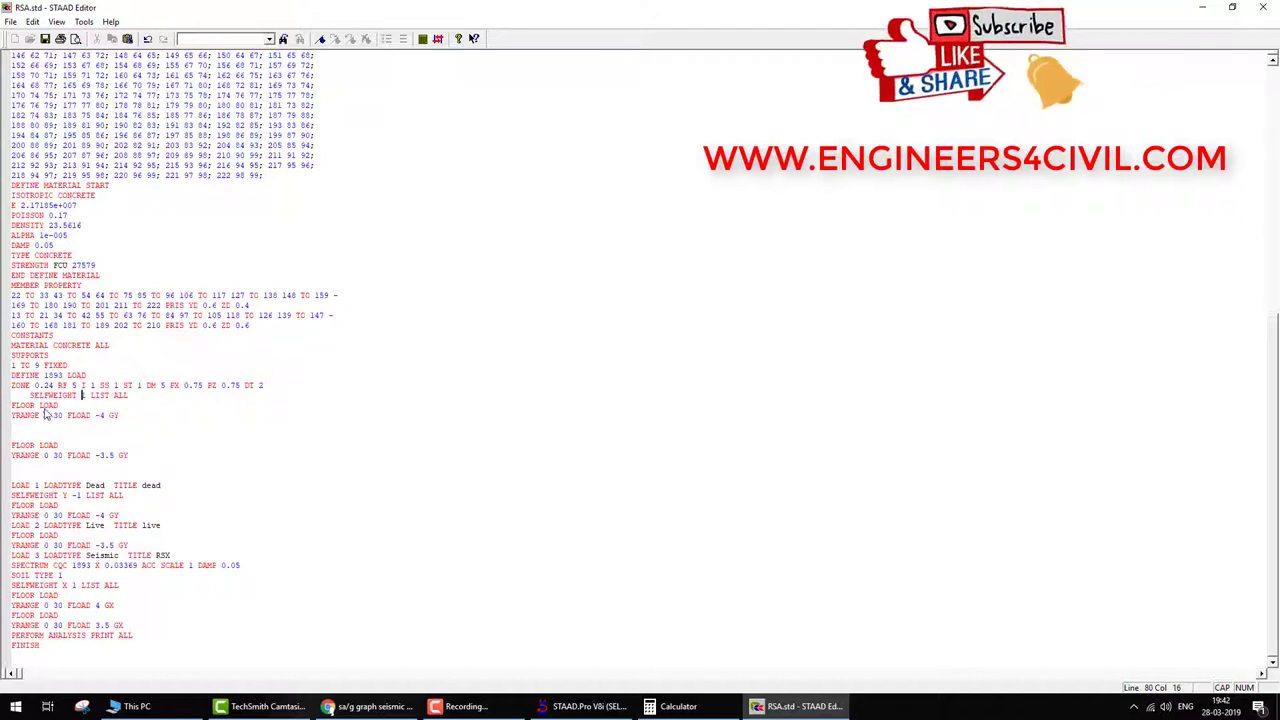
pyautogui.doubleClick(97, 416)
pyautogui.press('Delete')
pyautogui.doubleClick(109, 415)
pyautogui.press('Delete')
pyautogui.click(97, 456)
pyautogui.press('Delete')
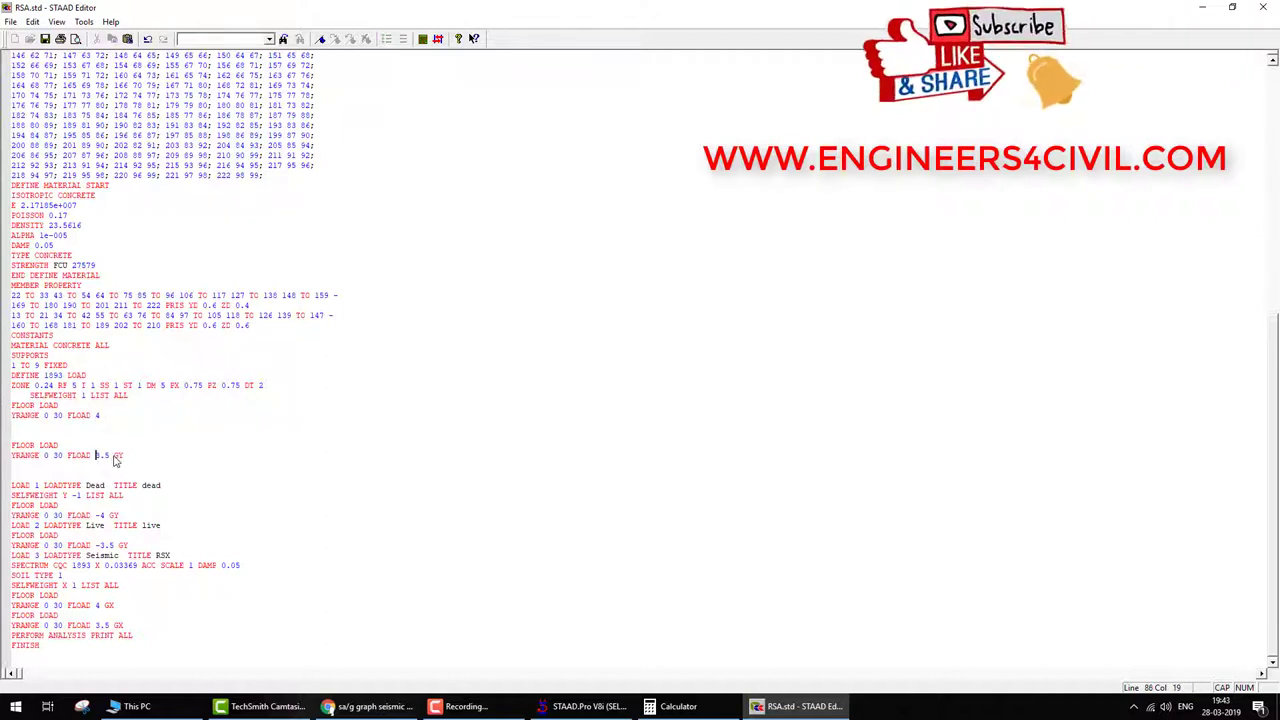
pyautogui.doubleClick(117, 456)
pyautogui.press('Delete')
# Rename both FLOOR LOAD commands to FLOOR WEIGHT.
pyautogui.doubleClick(38, 446)
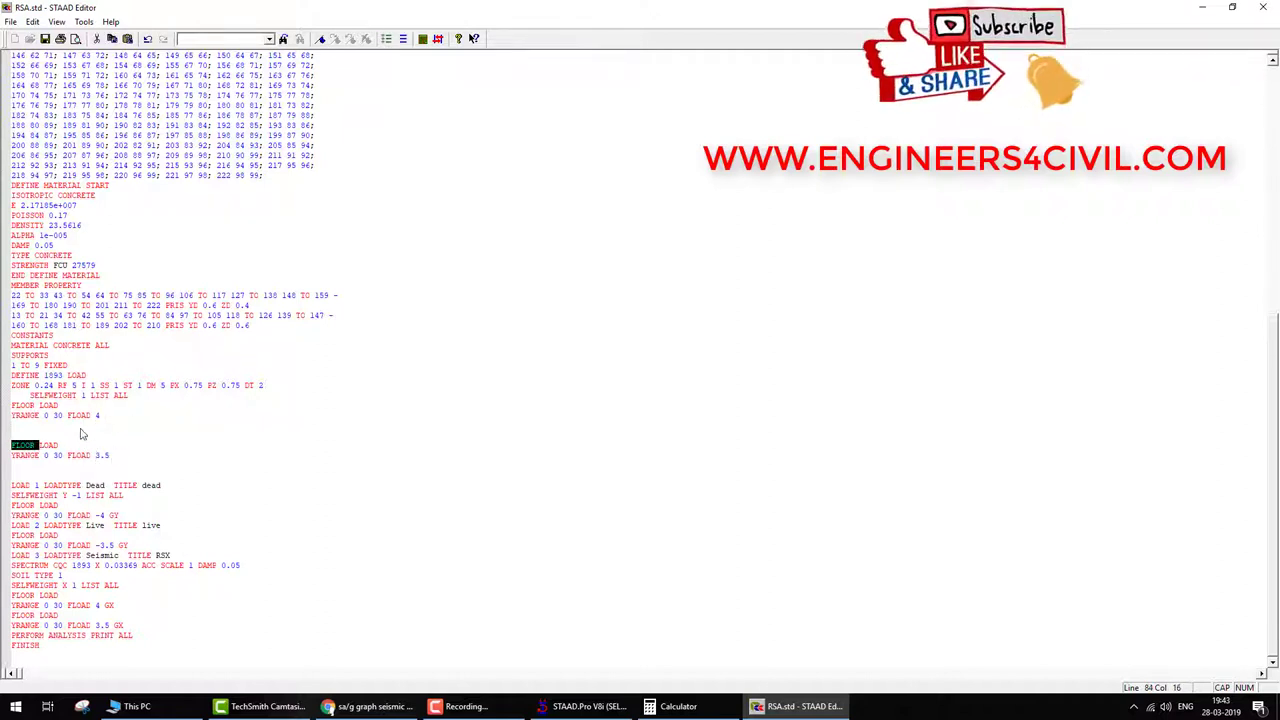
pyautogui.click(70, 445)
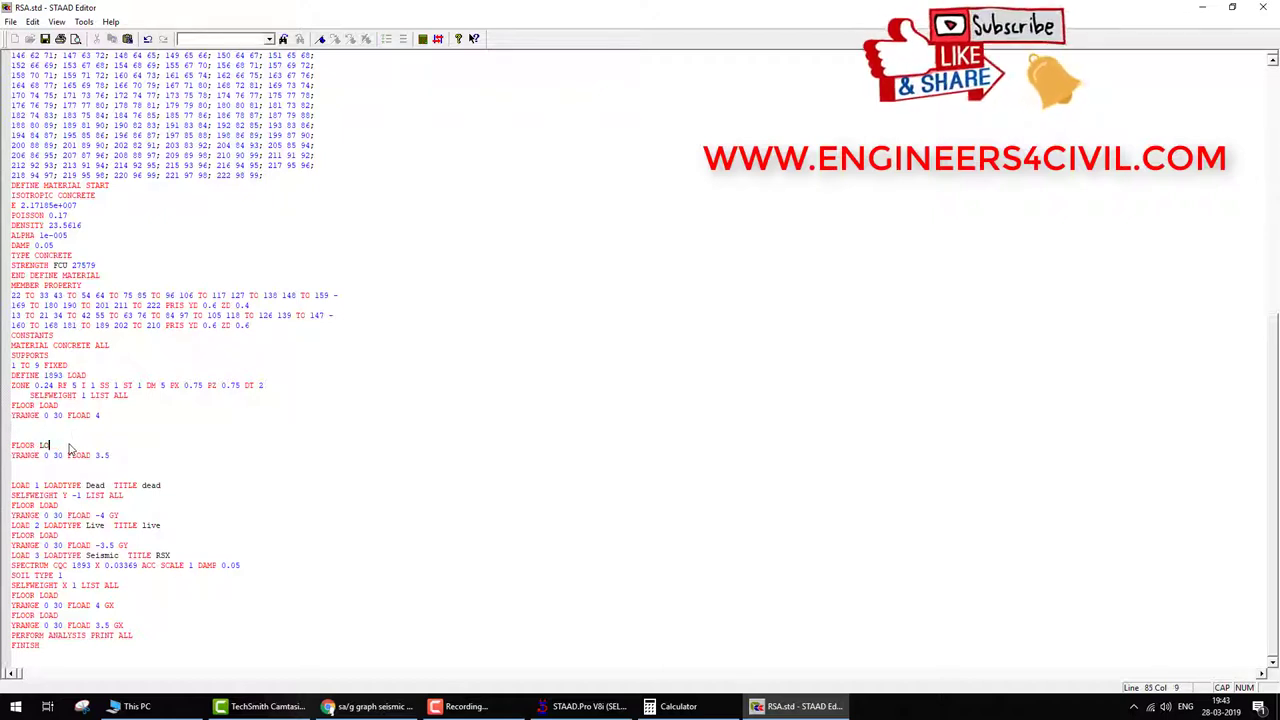
pyautogui.write('WEIGHT')
pyautogui.doubleClick(44, 406)
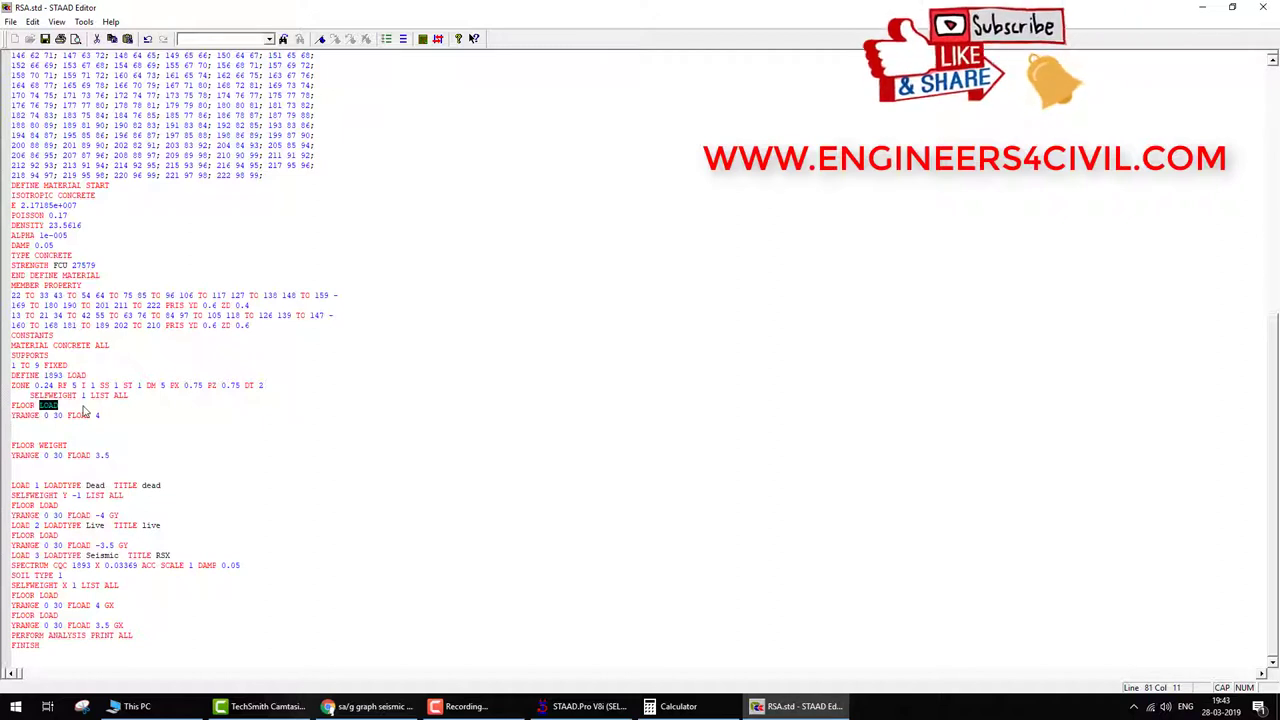
pyautogui.write('WEIGHT')
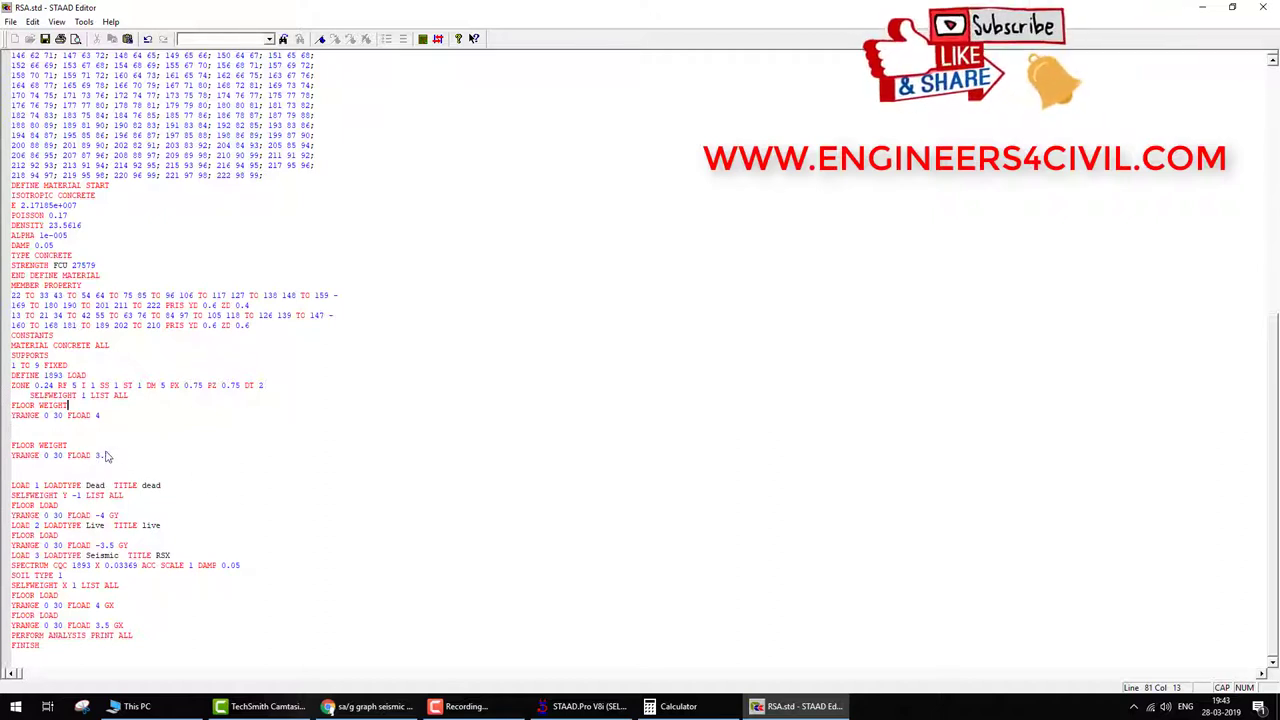
pyautogui.moveTo(120, 447)
pyautogui.mouseDown()
pyautogui.moveTo(27, 429)
pyautogui.moveTo(104, 460)
pyautogui.mouseUp()
pyautogui.press('Escape')
# Remove the indent before the SELFWEIGHT line in RSA.std, then close the editor discarding the change.
pyautogui.click(1263, 7)
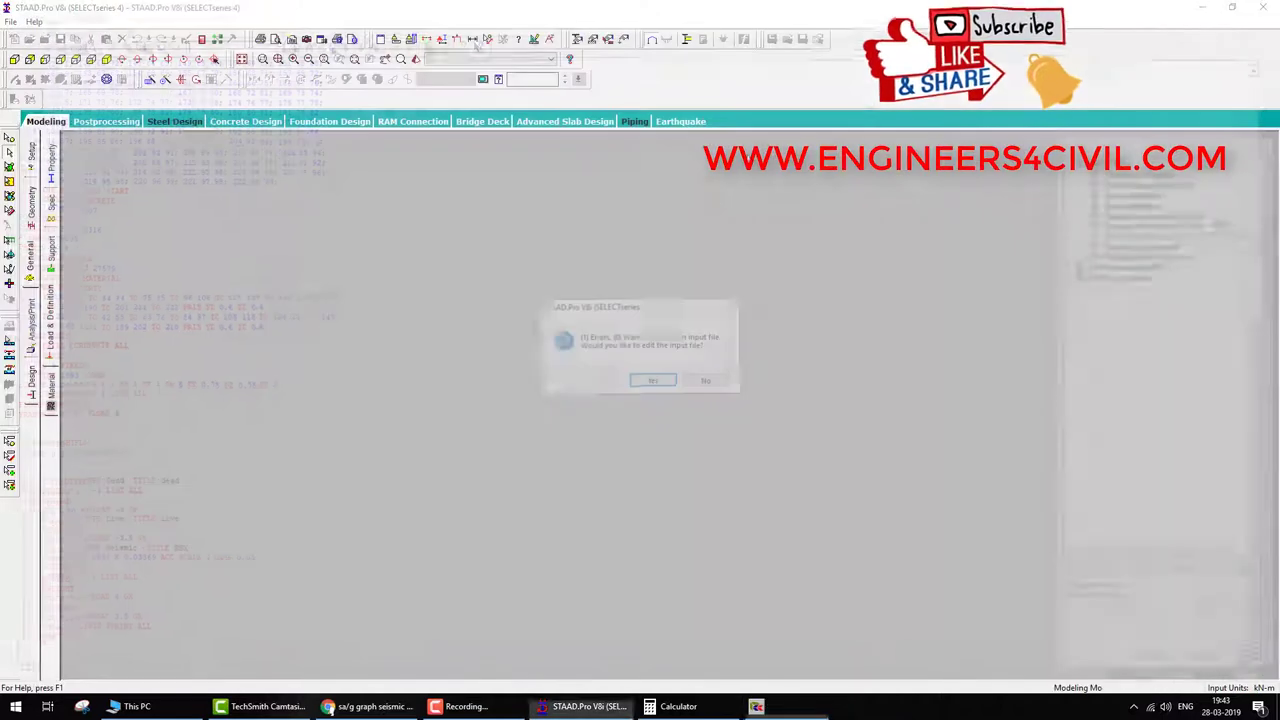
pyautogui.click(655, 381)
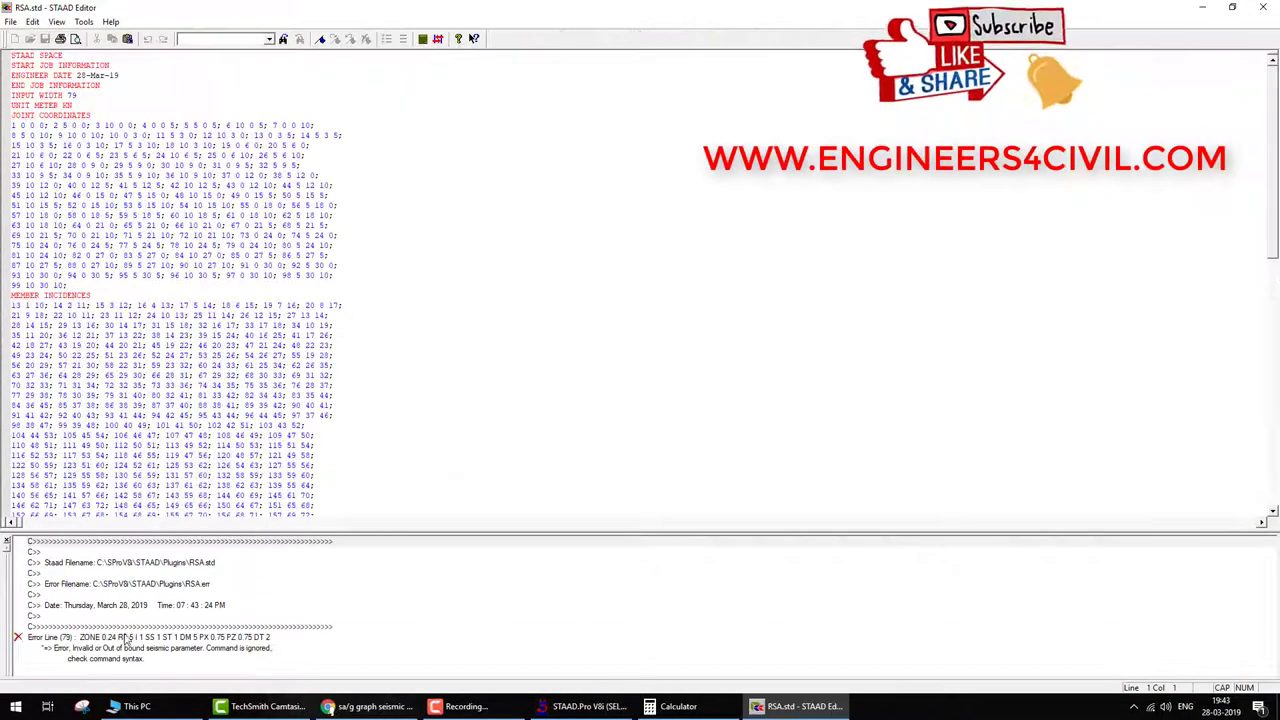
pyautogui.doubleClick(128, 638)
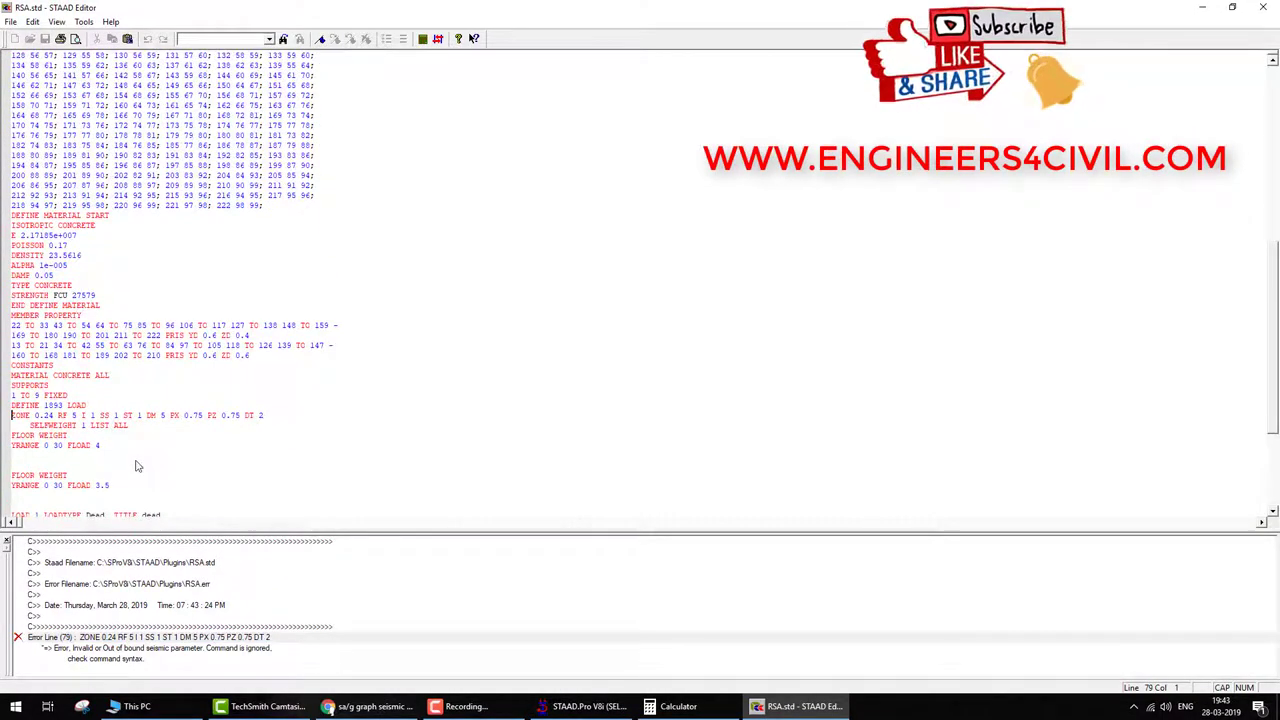
pyautogui.click(33, 428)
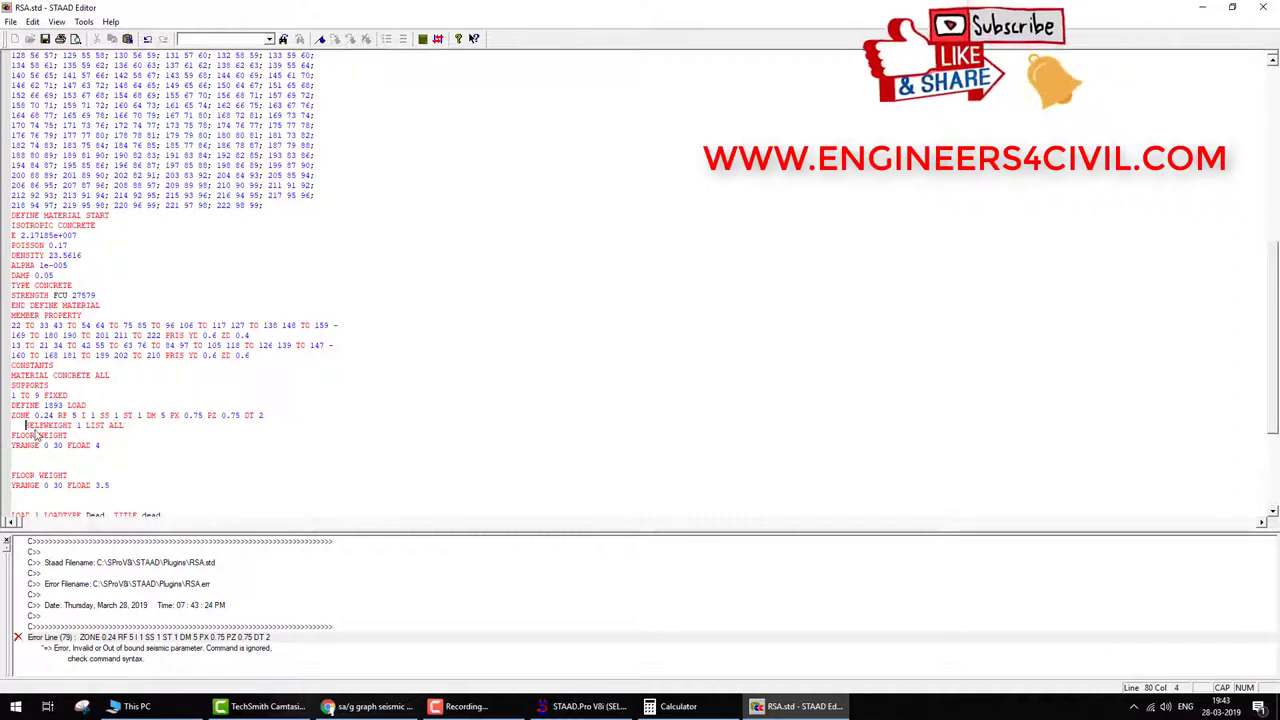
pyautogui.press('BackSpace')
pyautogui.press('BackSpace')
pyautogui.press('BackSpace')
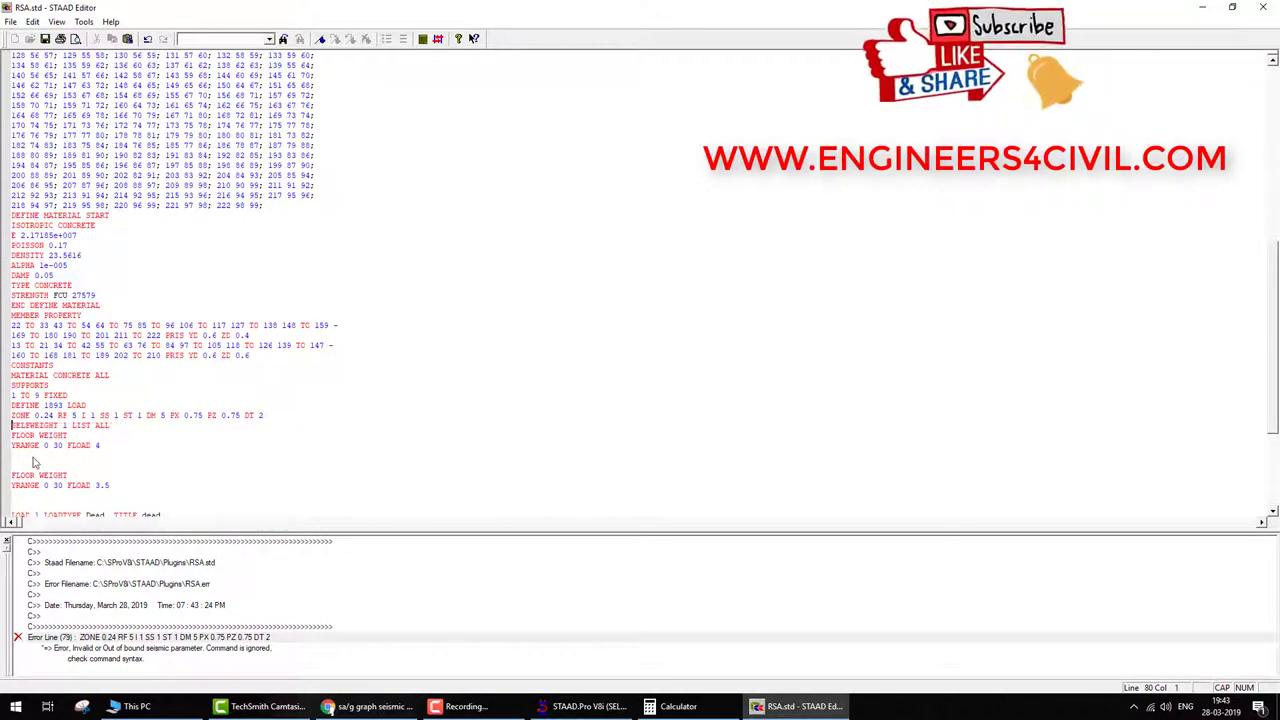
pyautogui.scroll(-2, 195, 477)
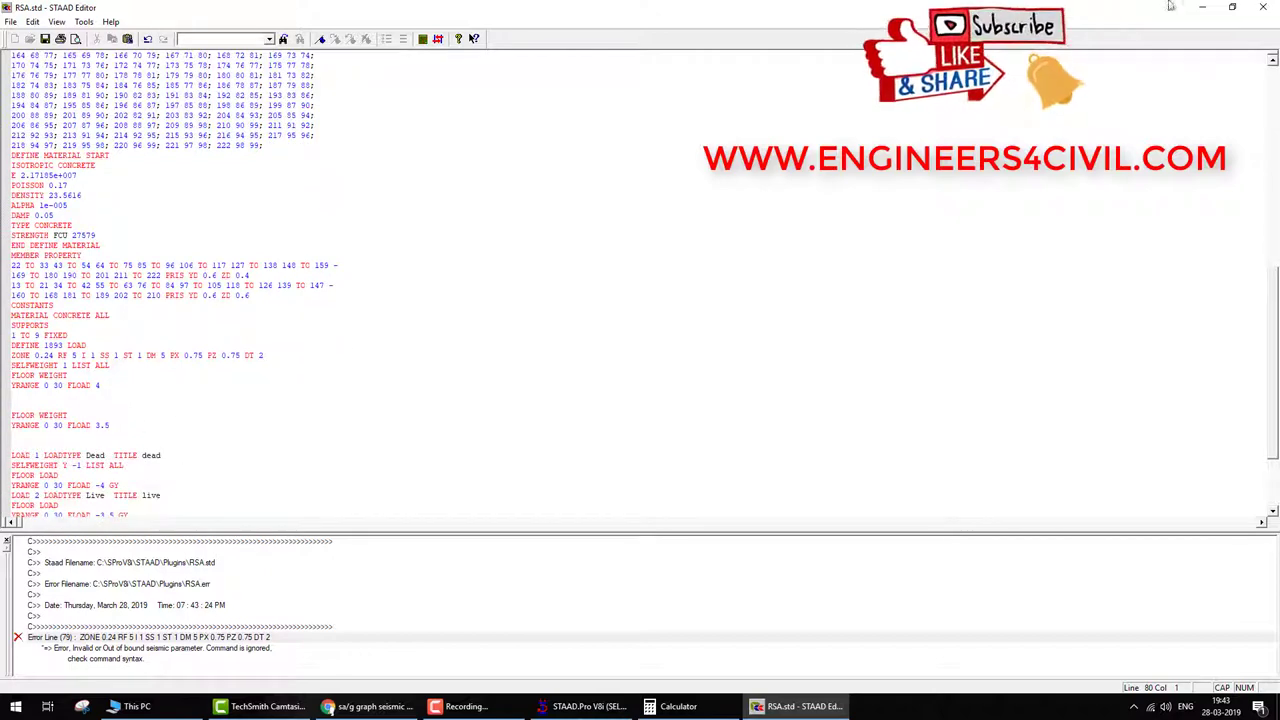
pyautogui.click(1258, 11)
pyautogui.click(651, 381)
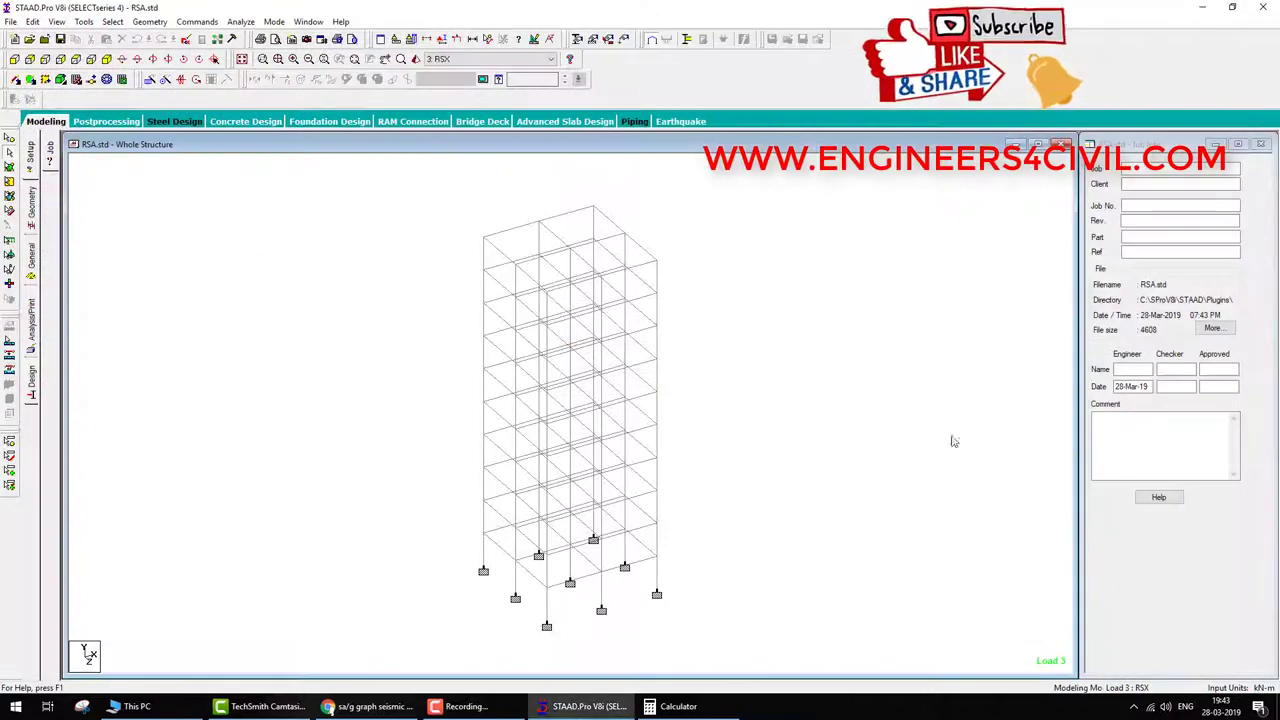
# Show the member property assignments, then view the input file once more and return to the model.
pyautogui.click(32, 256)
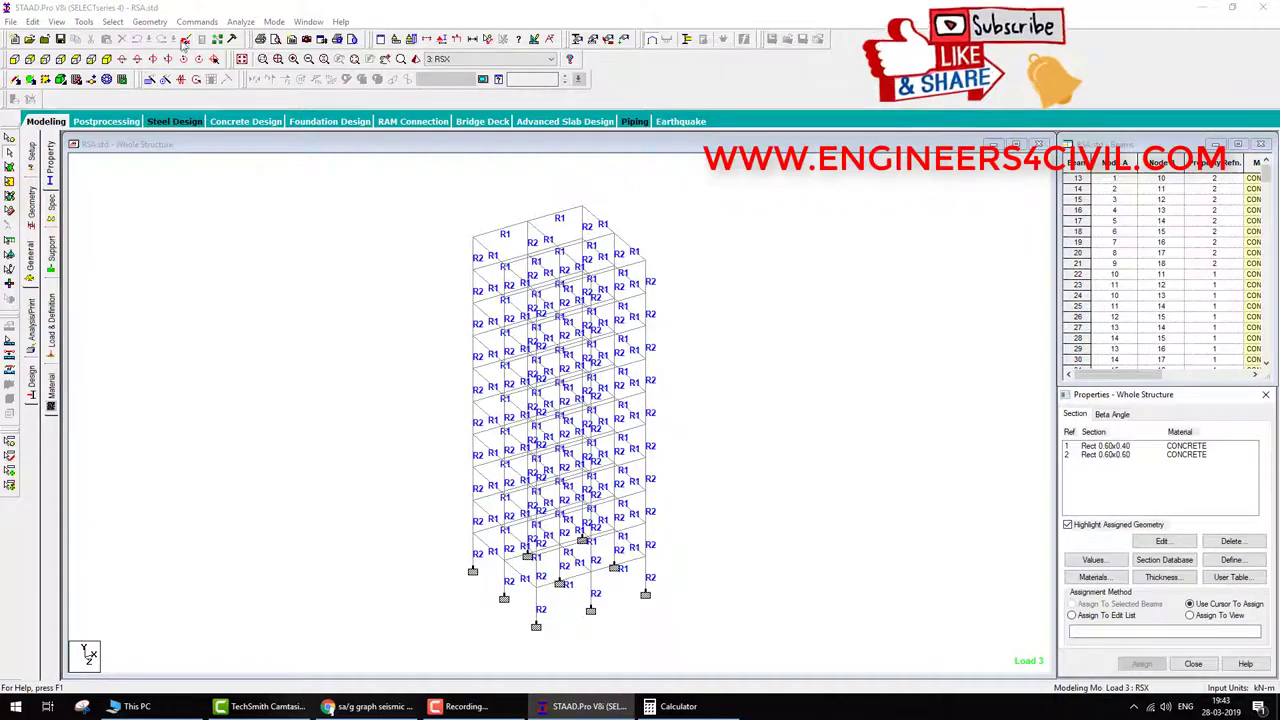
pyautogui.click(213, 60)
pyautogui.scroll(-15, 251, 418)
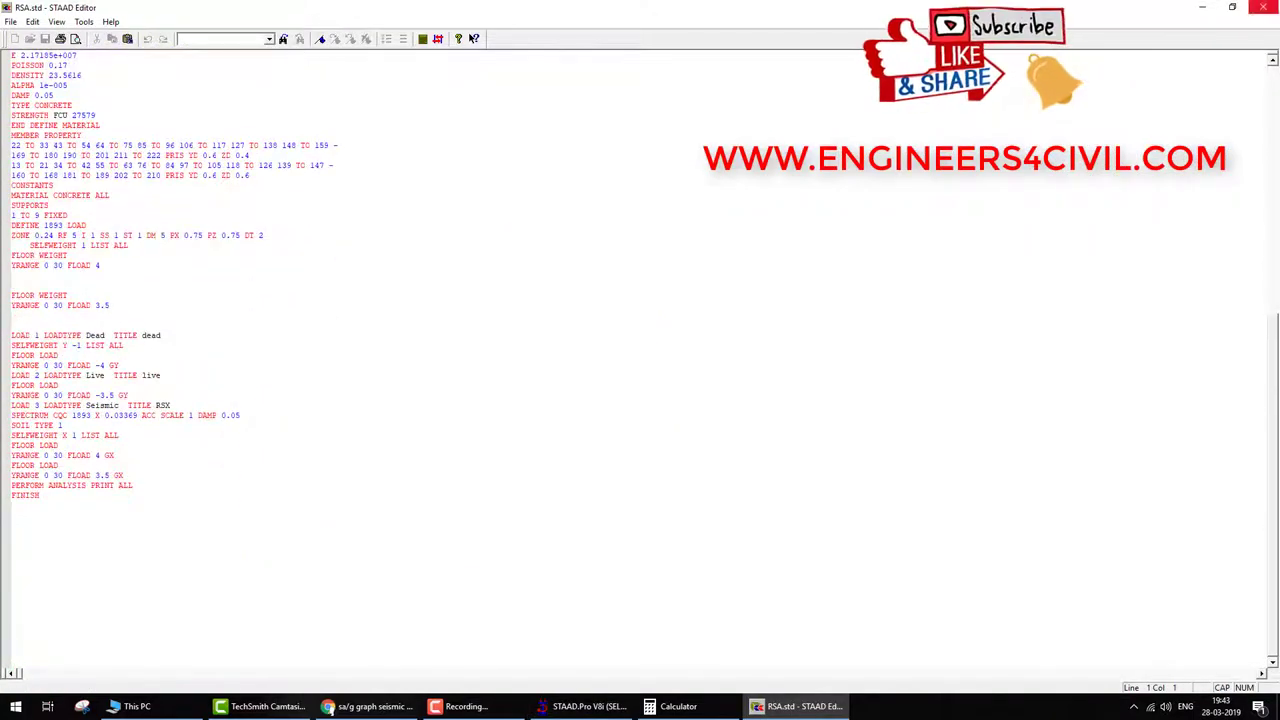
pyautogui.click(1258, 8)
# Start a new load case in Load Case Details with loading type Seismic.
pyautogui.click(51, 314)
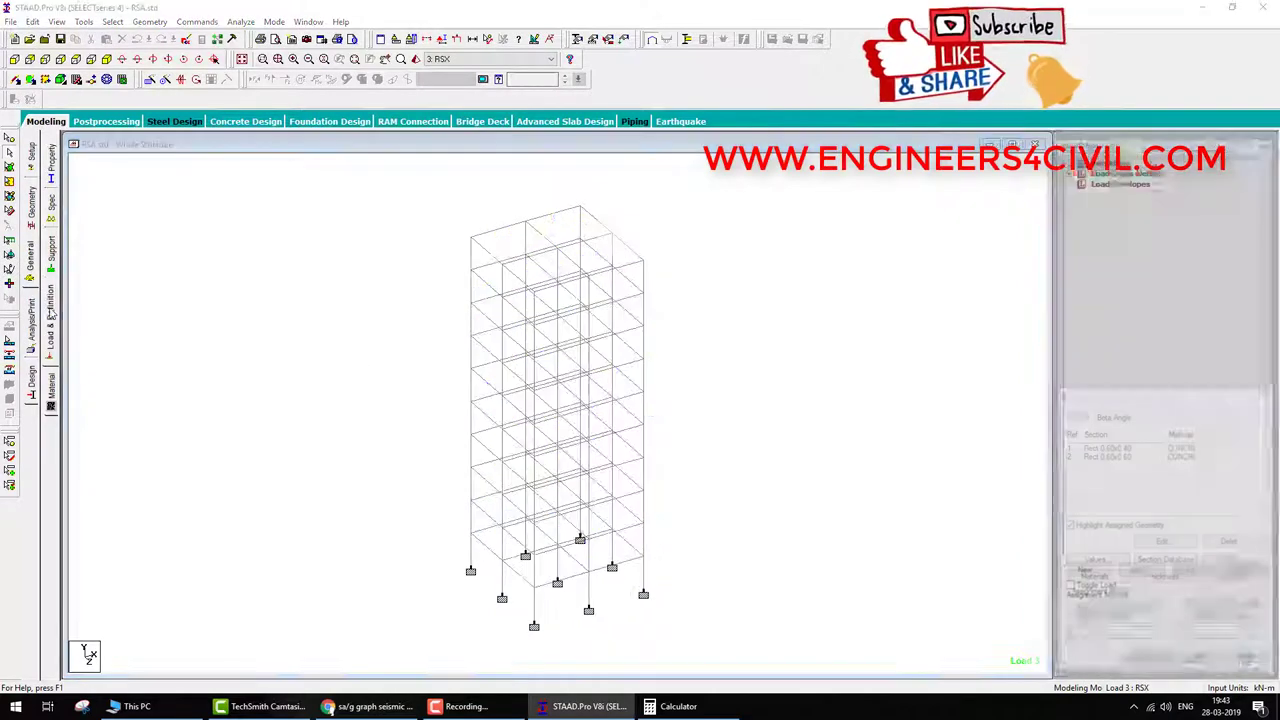
pyautogui.click(1078, 167)
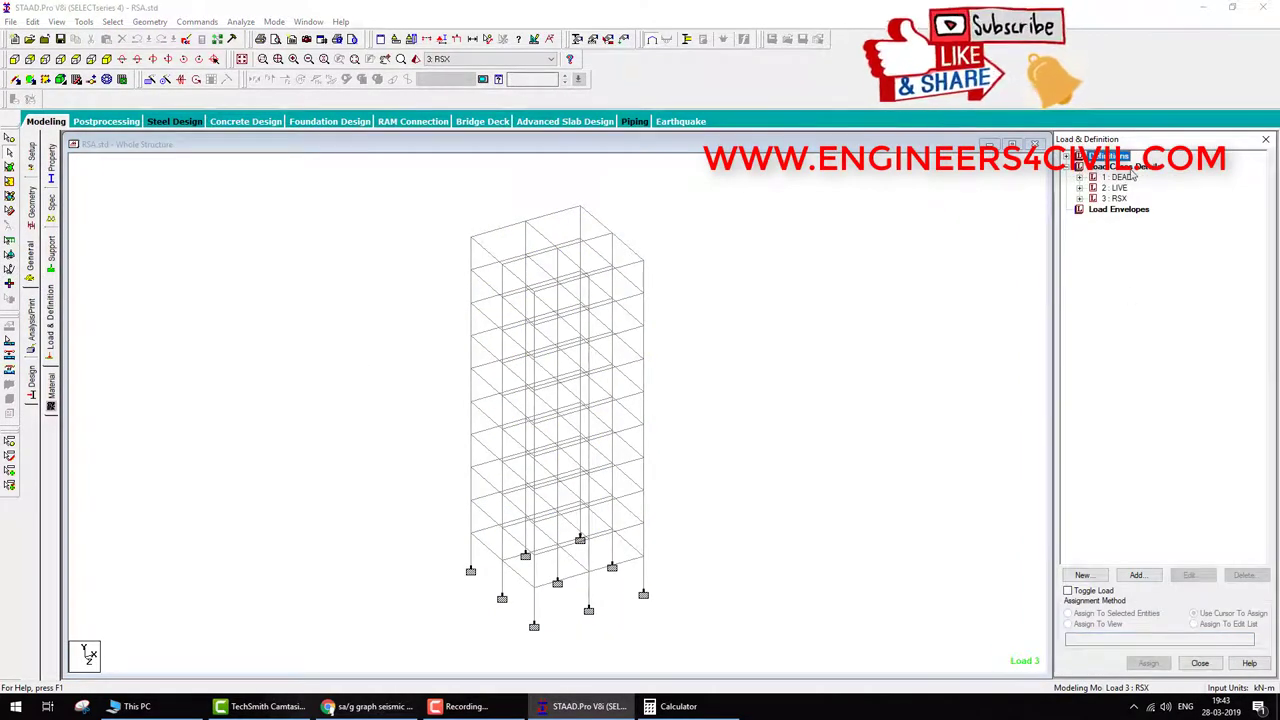
pyautogui.click(1130, 168)
pyautogui.click(1137, 574)
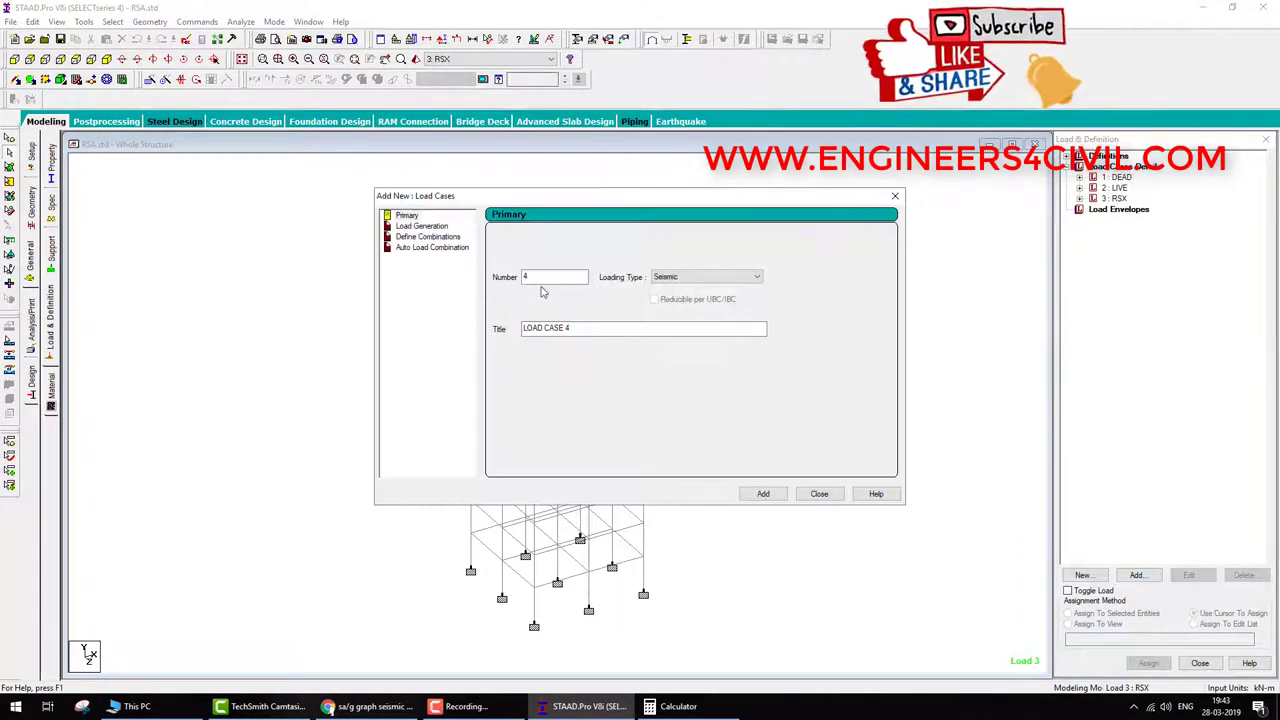
pyautogui.click(723, 277)
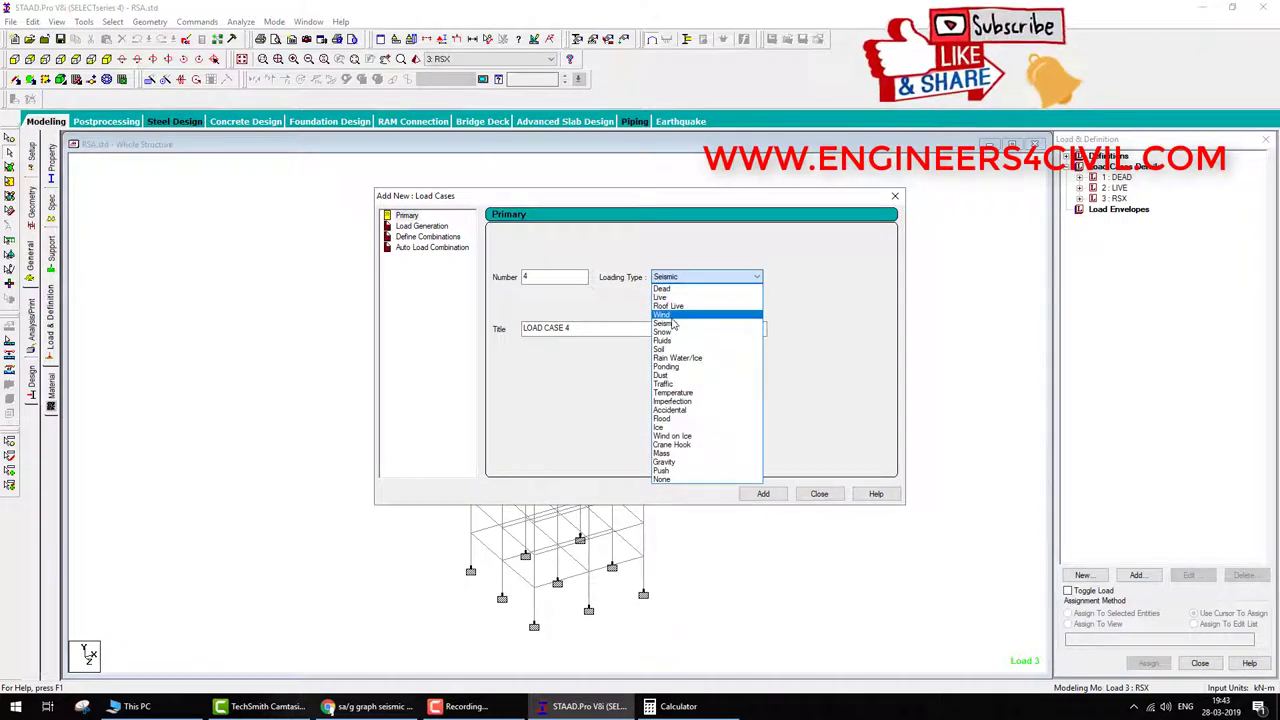
pyautogui.click(662, 314)
pyautogui.click(686, 277)
pyautogui.click(674, 325)
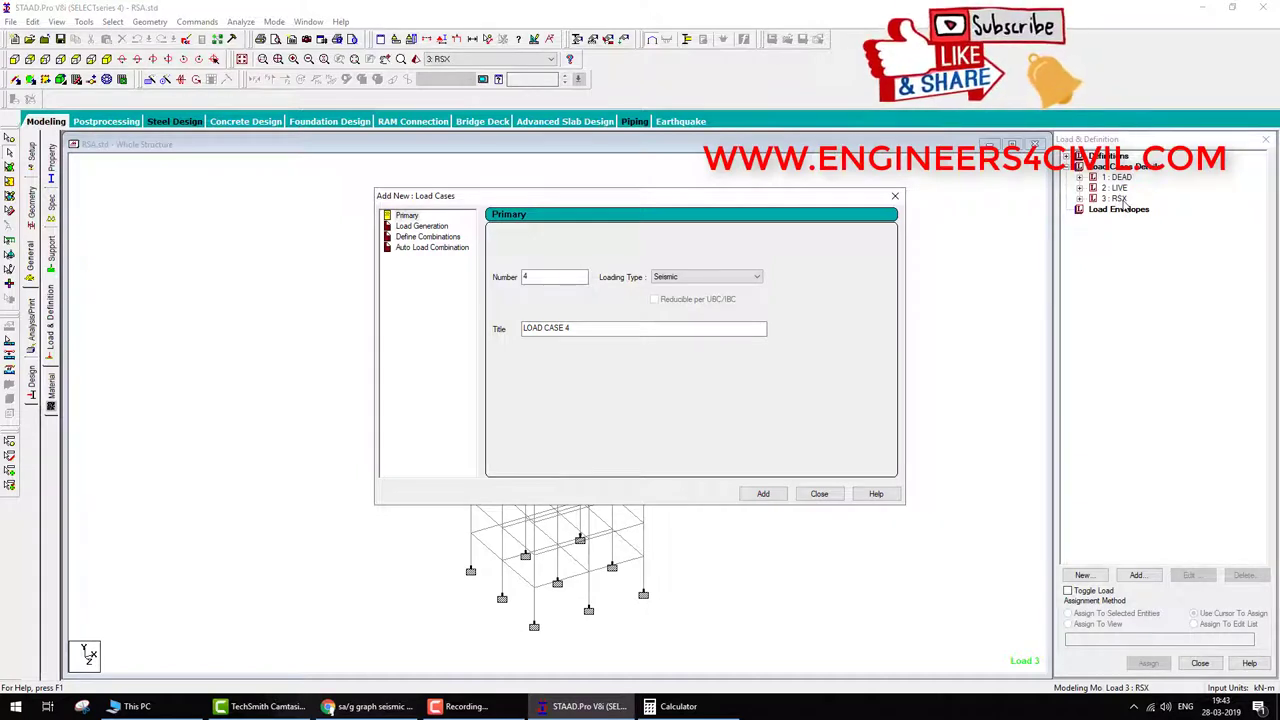
# Title the new seismic case EQX and create it as load case 4.
pyautogui.moveTo(574, 338); pyautogui.dragTo(516, 331)
pyautogui.write('E')
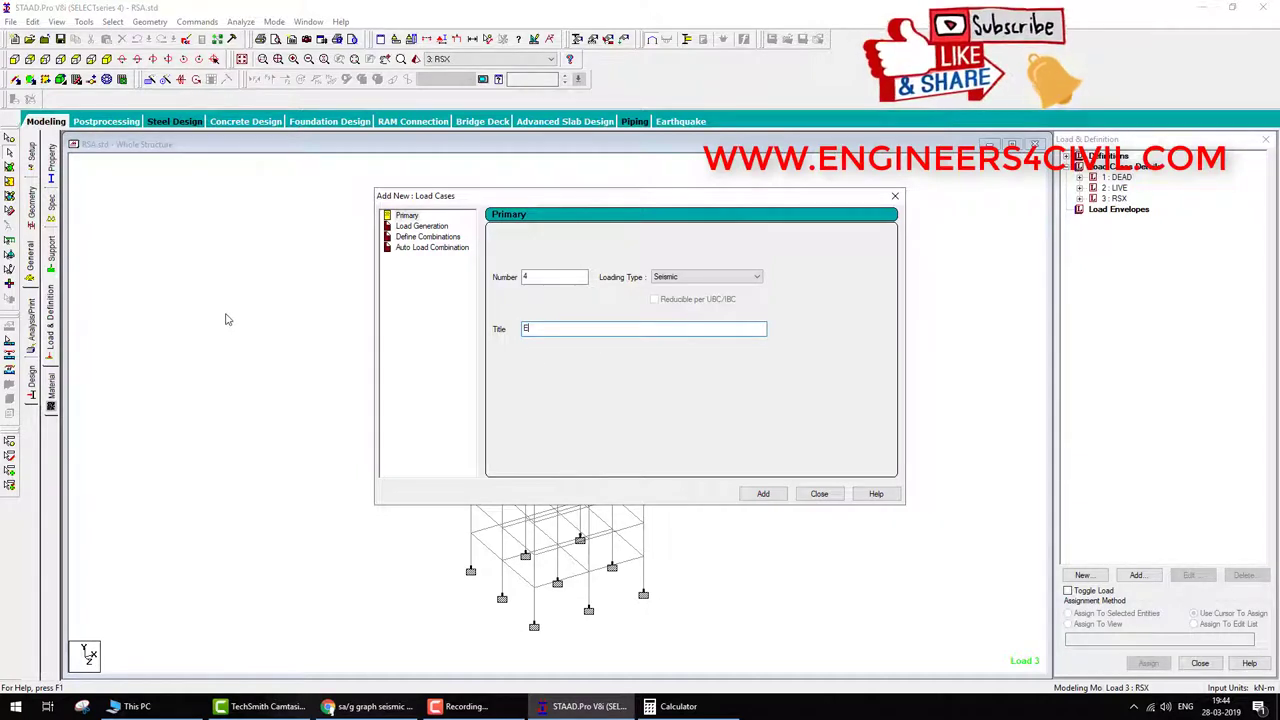
pyautogui.write('QX')
pyautogui.click(765, 493)
pyautogui.click(820, 493)
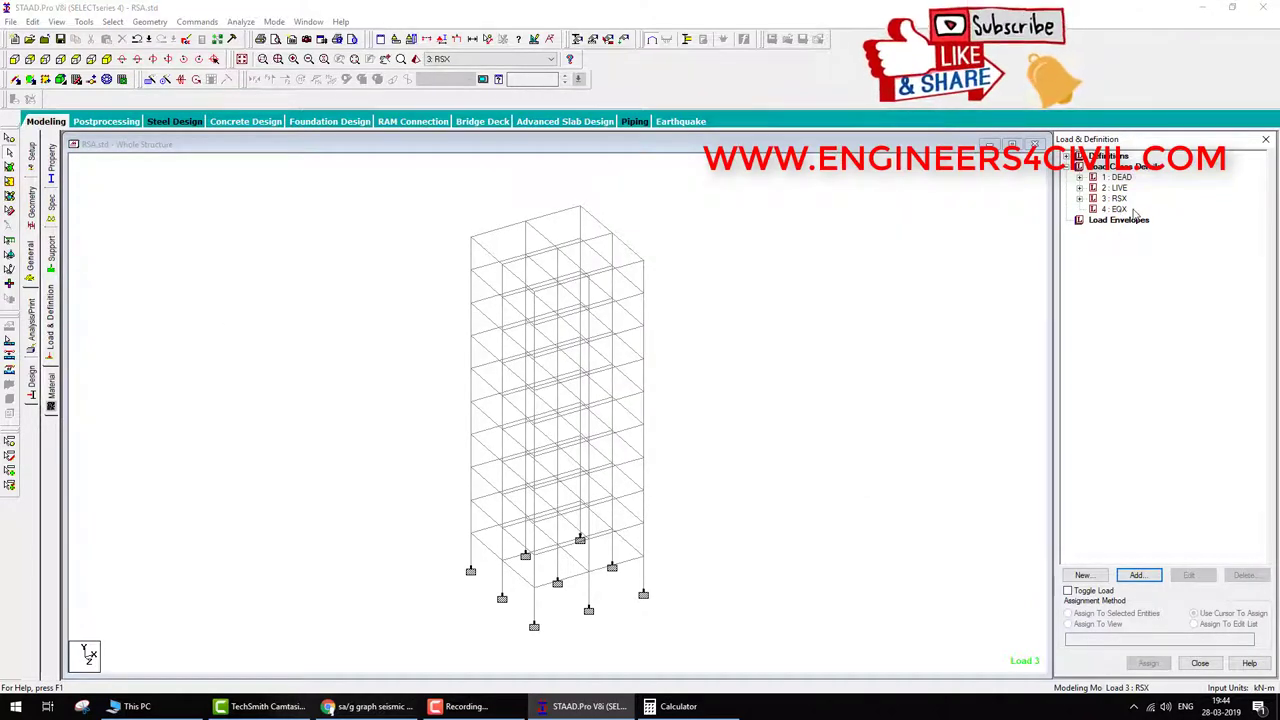
pyautogui.moveTo(1130, 210)
pyautogui.mouseDown()
pyautogui.moveTo(1175, 212)
pyautogui.moveTo(1187, 182)
pyautogui.moveTo(1150, 176)
pyautogui.mouseUp()
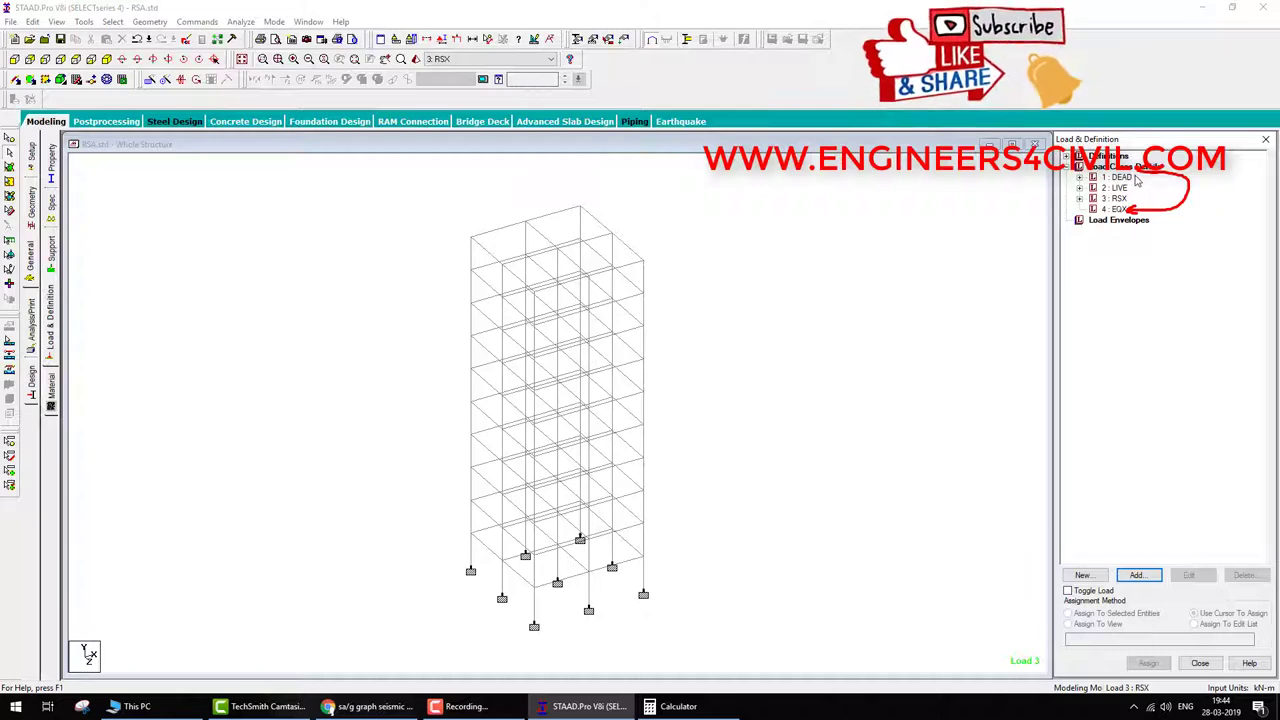
pyautogui.moveTo(1136, 180); pyautogui.dragTo(1141, 197)
pyautogui.press('Escape')
# Save the model, then move the LOAD 4 EQX line above LOAD 1 in the input file.
pyautogui.hotkey('ctrl', 'F5')
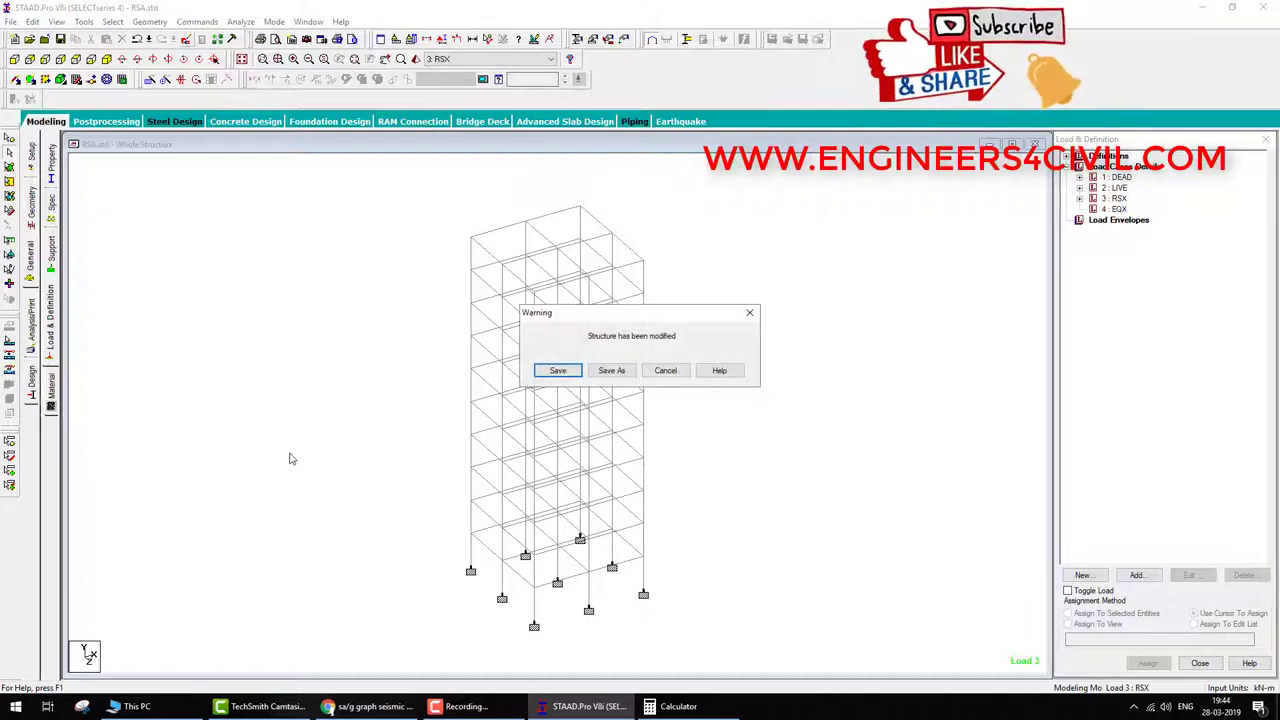
pyautogui.click(558, 371)
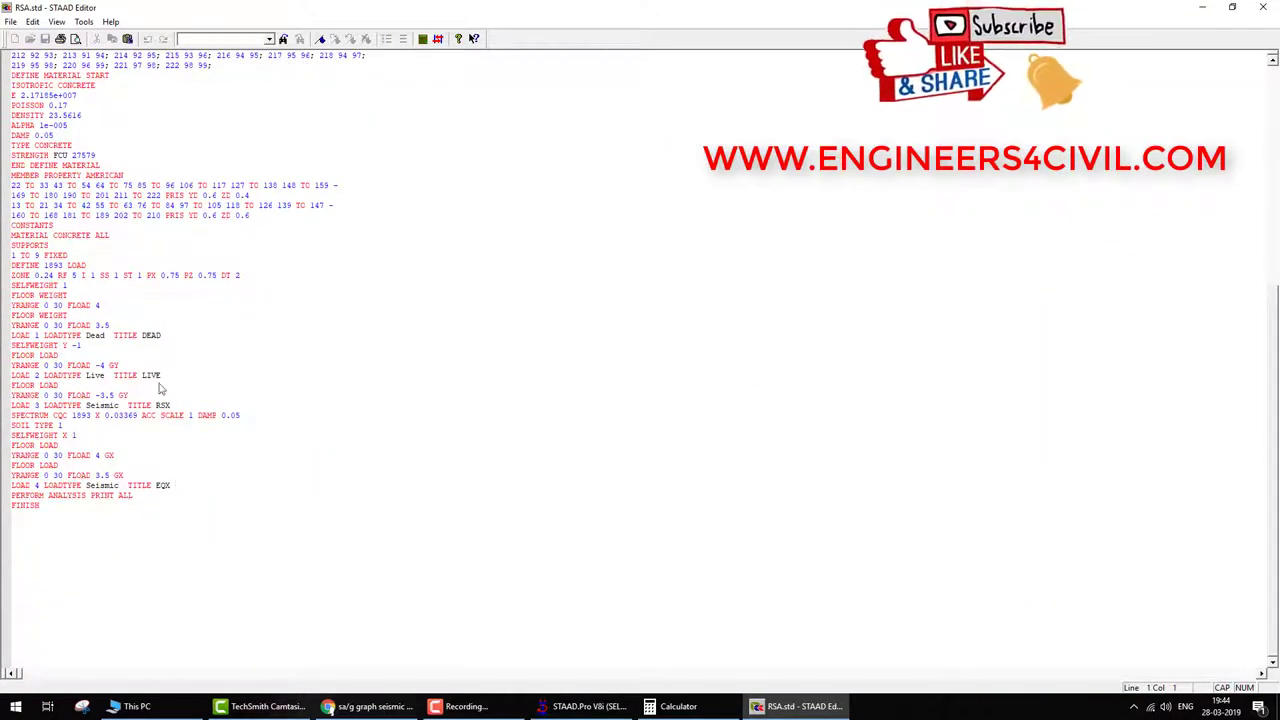
pyautogui.moveTo(180, 487); pyautogui.dragTo(10, 487)
pyautogui.hotkey('ctrl', 'c')
pyautogui.press('Delete')
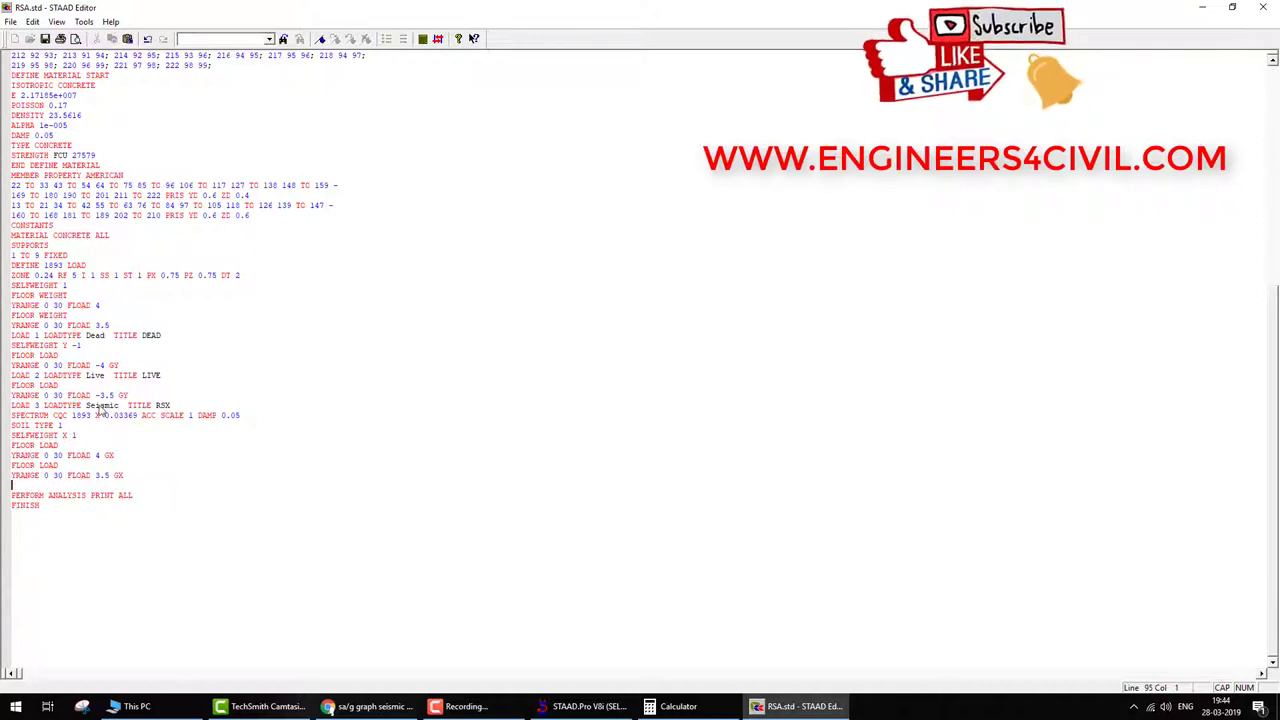
pyautogui.click(124, 330)
pyautogui.press('Return')
pyautogui.press('Return')
pyautogui.press('Return')
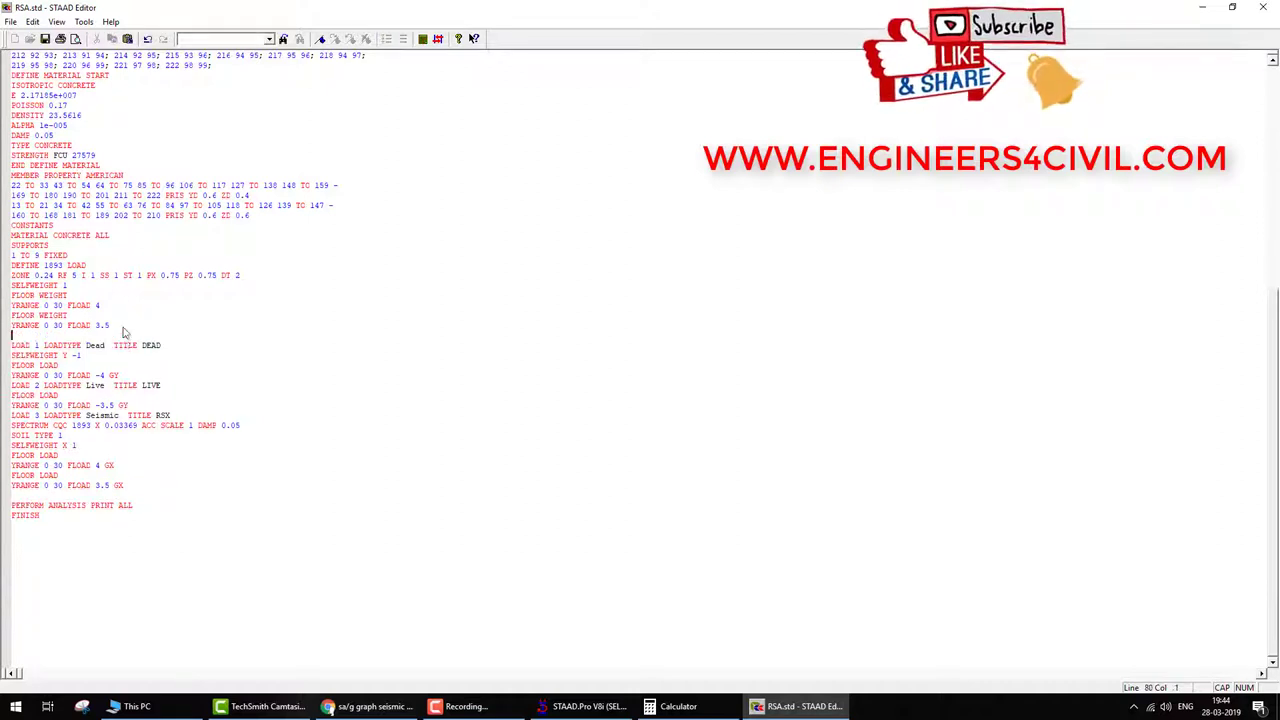
pyautogui.hotkey('ctrl', 'v')
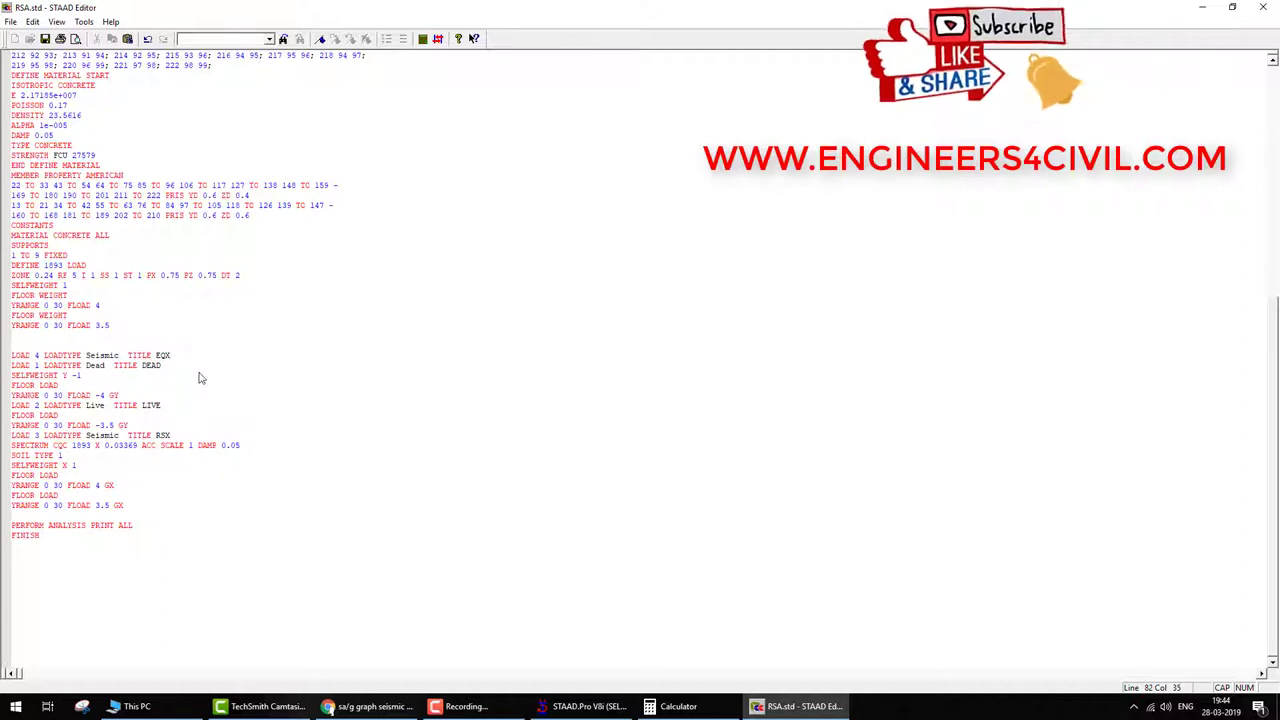
# Renumber the load cases so LIVE becomes 3 and RSX becomes 4, then save the file.
pyautogui.click(38, 356)
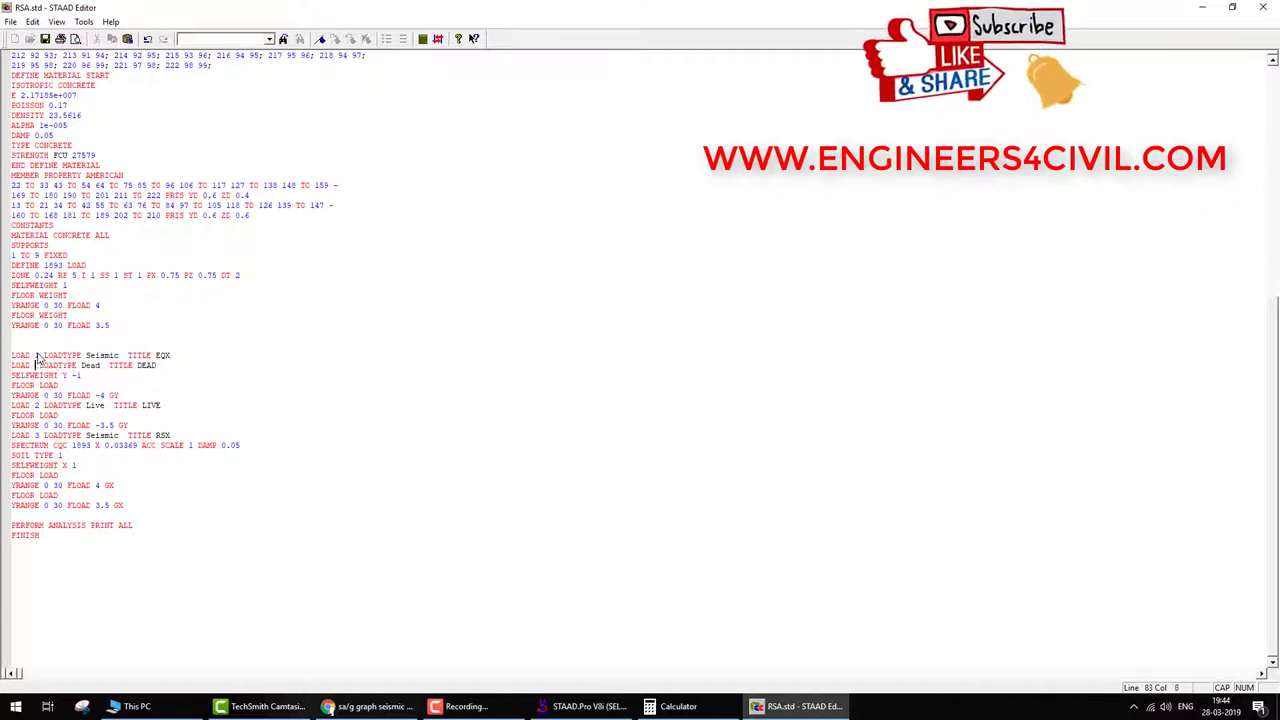
pyautogui.press('BackSpace')
pyautogui.write('3')
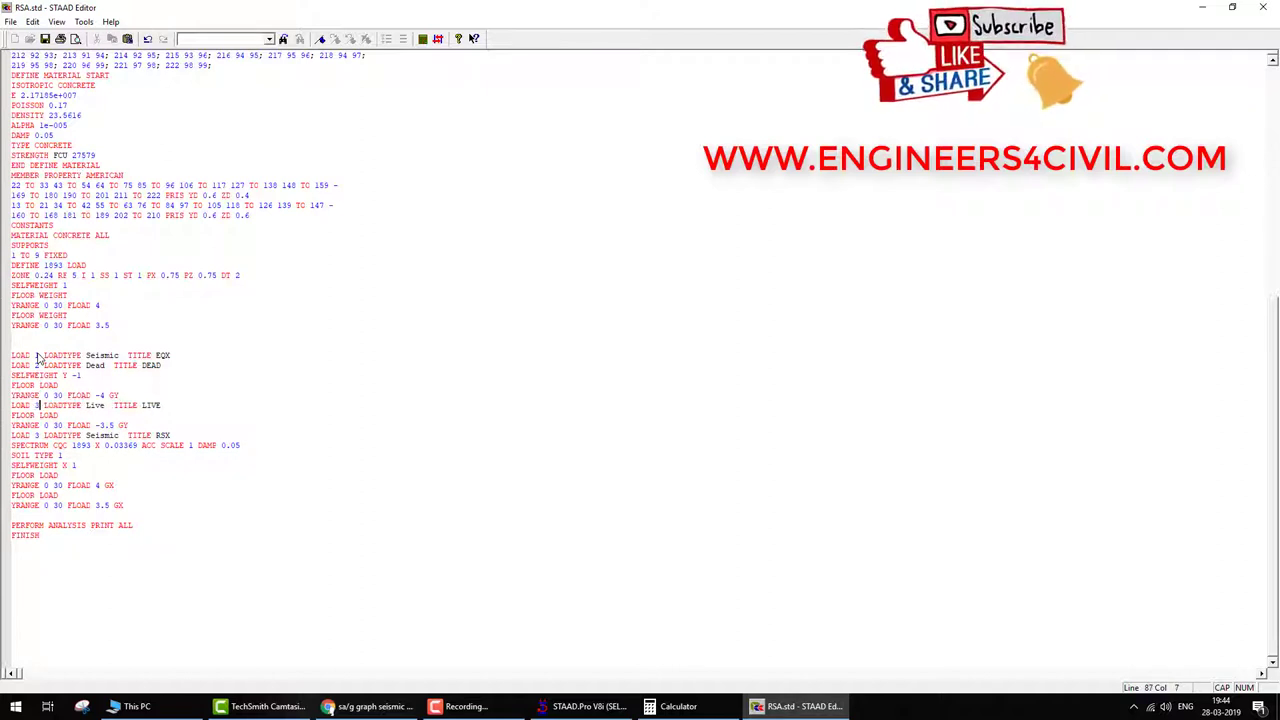
pyautogui.press('BackSpace')
pyautogui.write('4')
pyautogui.click(45, 38)
# Add an IS 1893 seismic load in X with factor 1 to load case EQX.
pyautogui.click(1262, 7)
pyautogui.click(1066, 167)
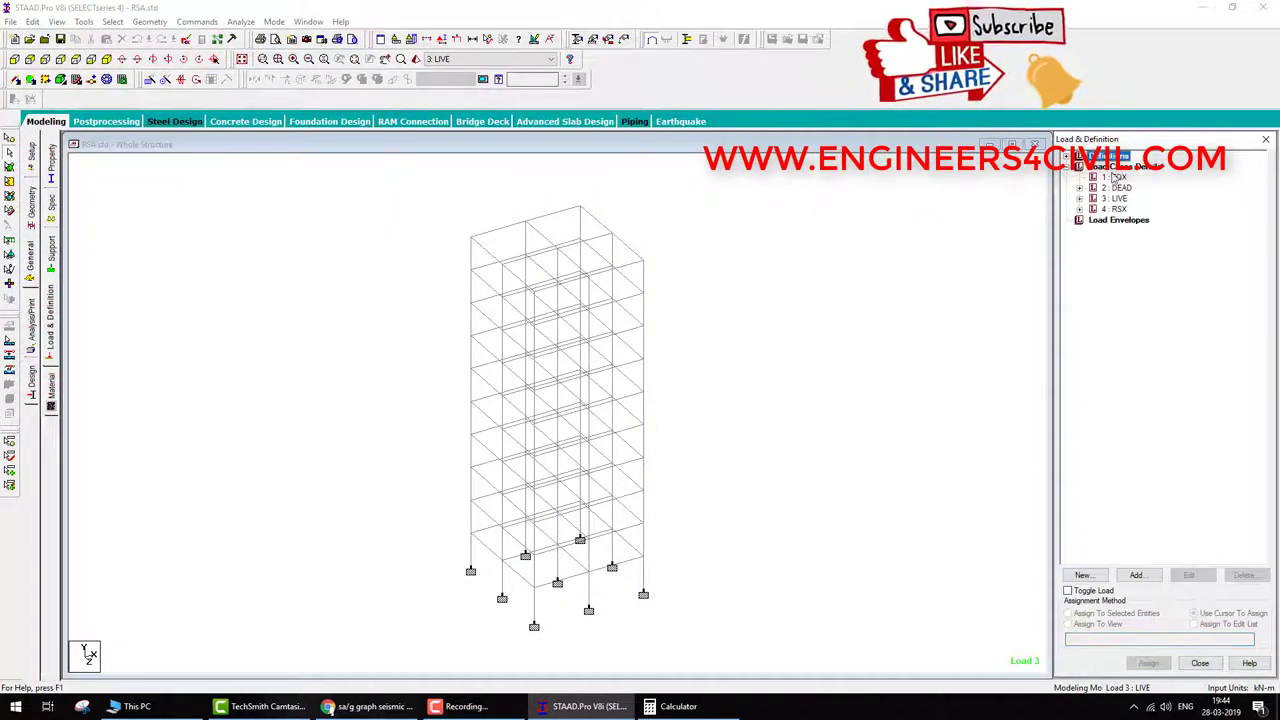
pyautogui.click(1114, 177)
pyautogui.click(1136, 576)
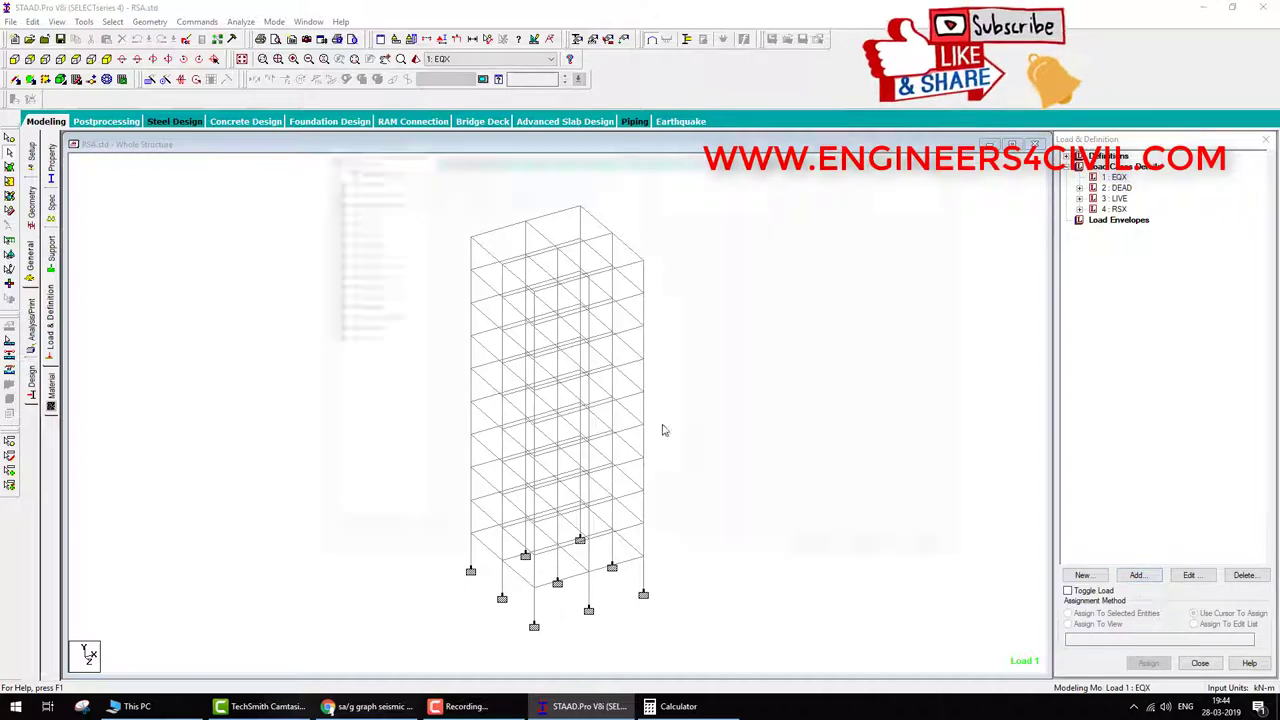
pyautogui.click(360, 263)
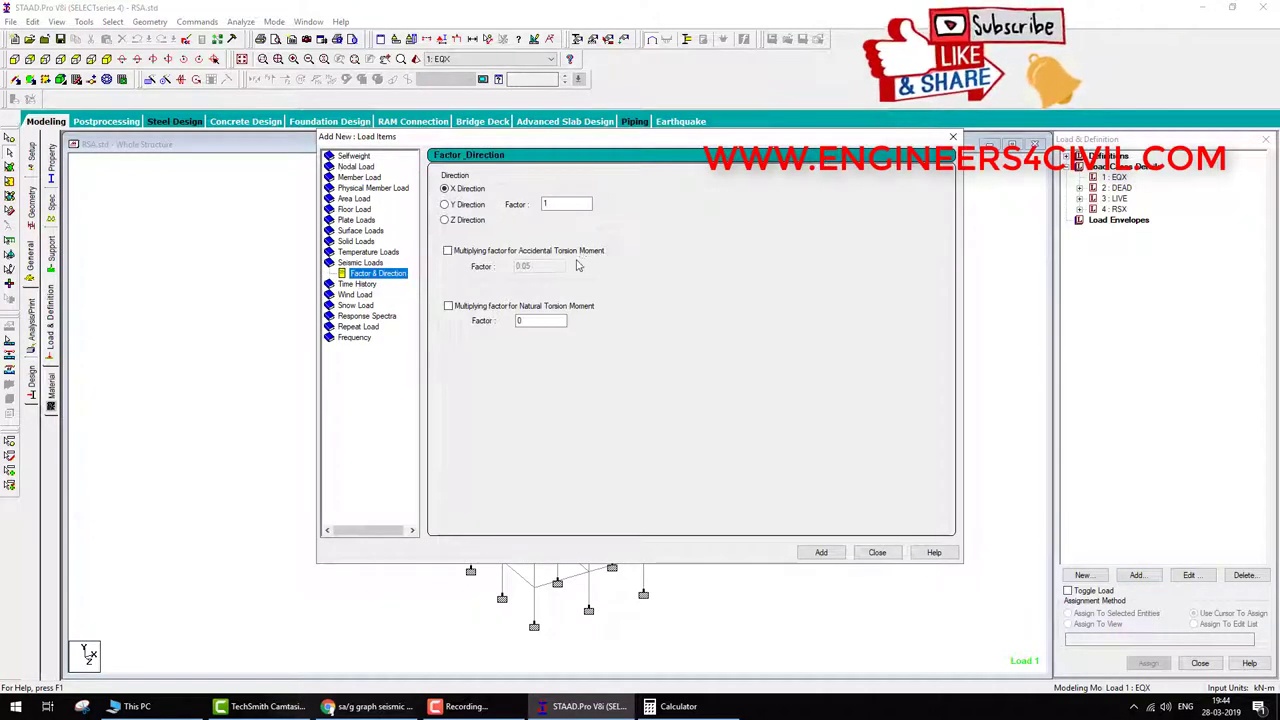
pyautogui.click(821, 553)
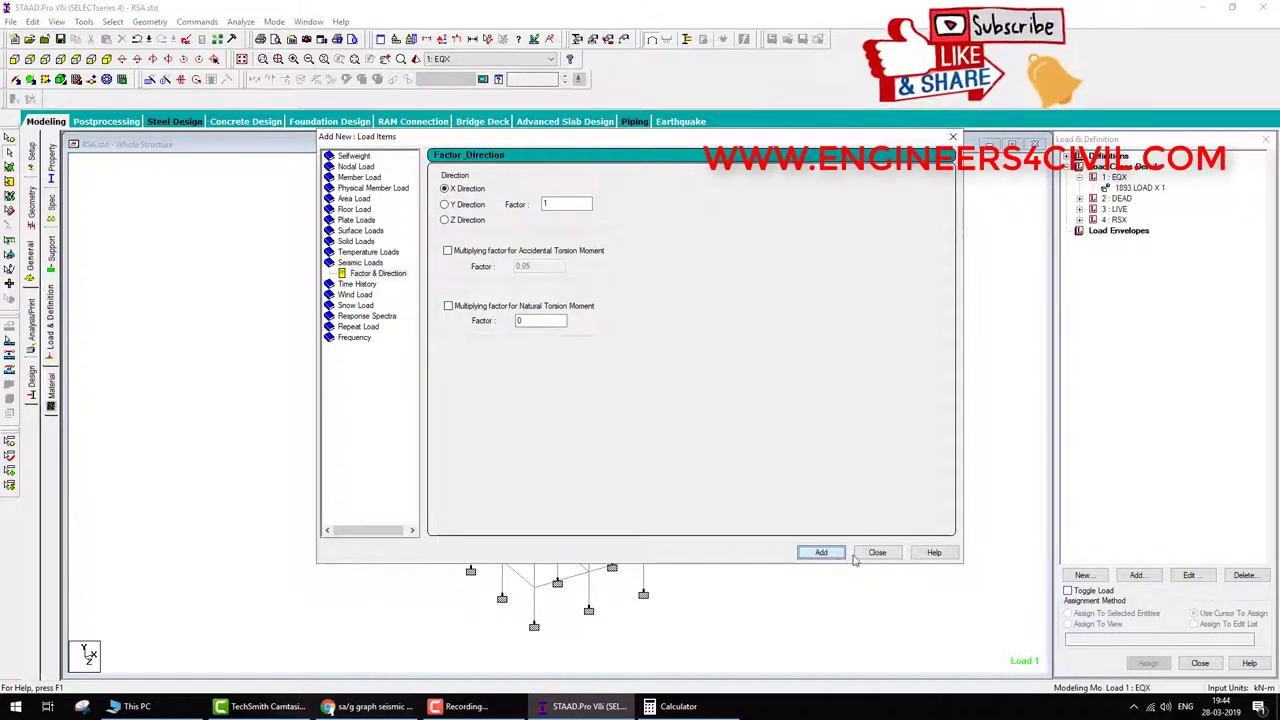
pyautogui.click(876, 553)
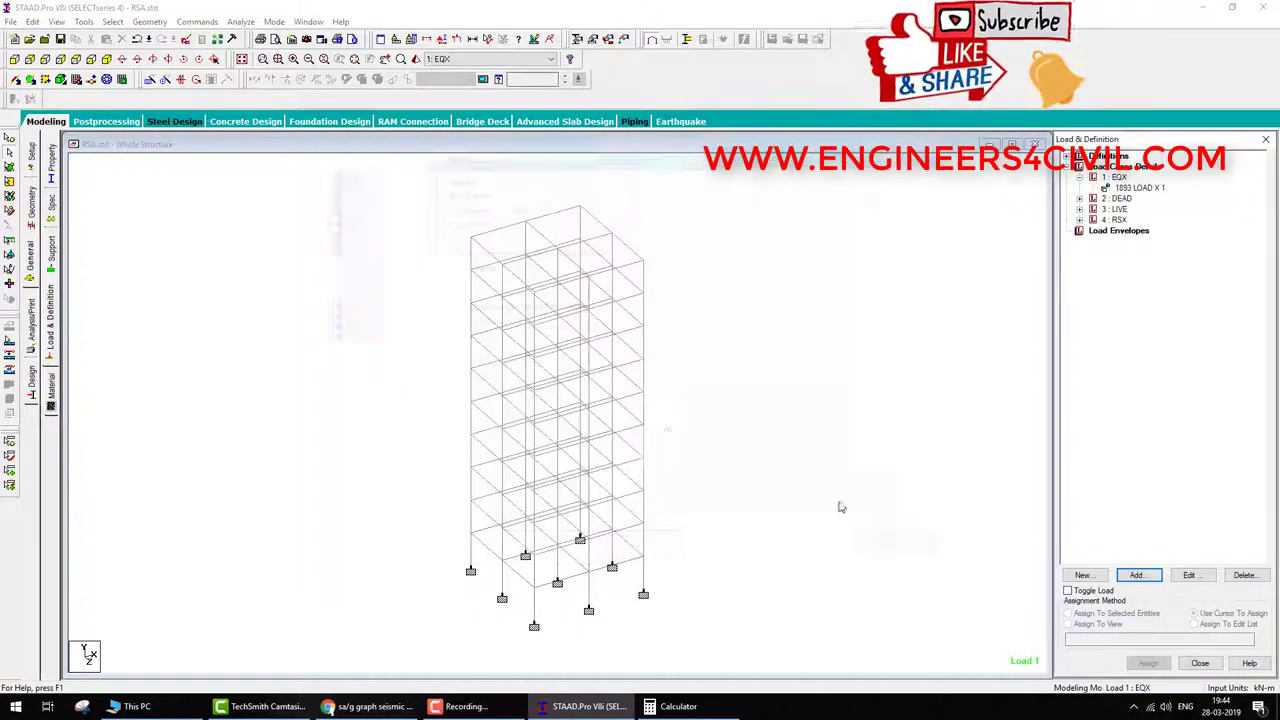
# Save and run the analysis, then close the report showing 0 errors.
pyautogui.click(240, 21)
pyautogui.click(265, 31)
pyautogui.press('Return')
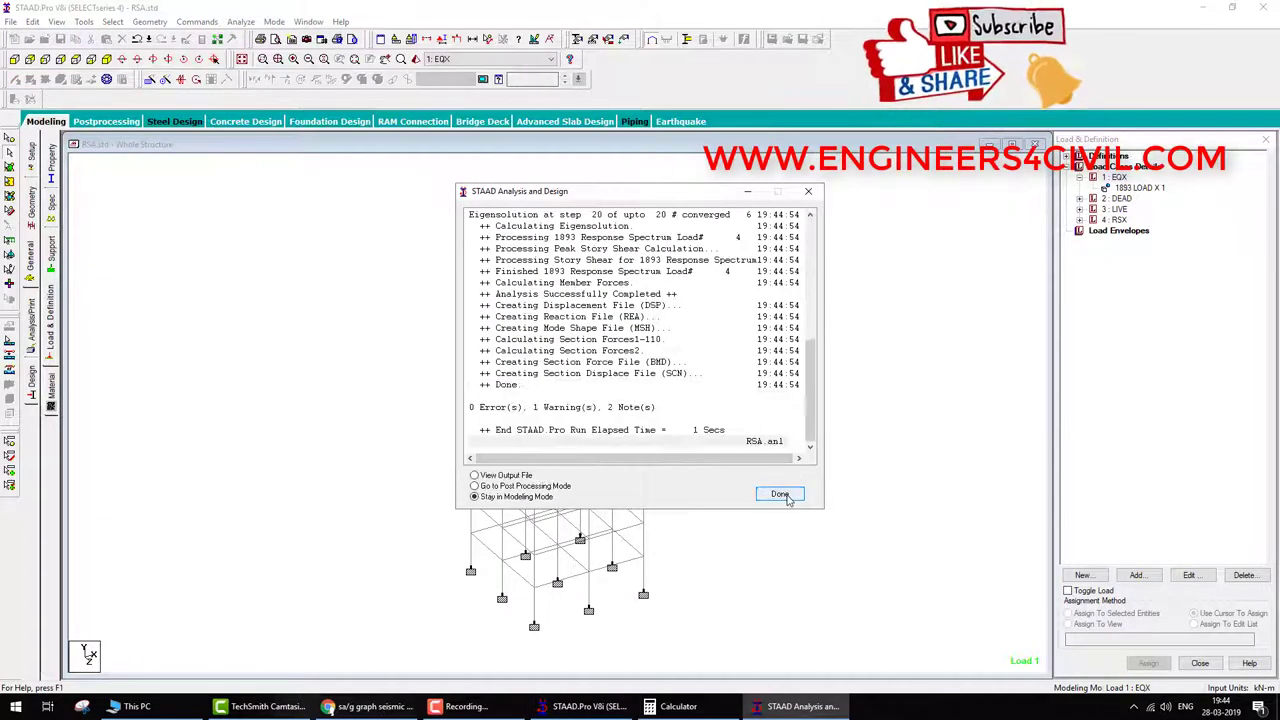
pyautogui.click(778, 493)
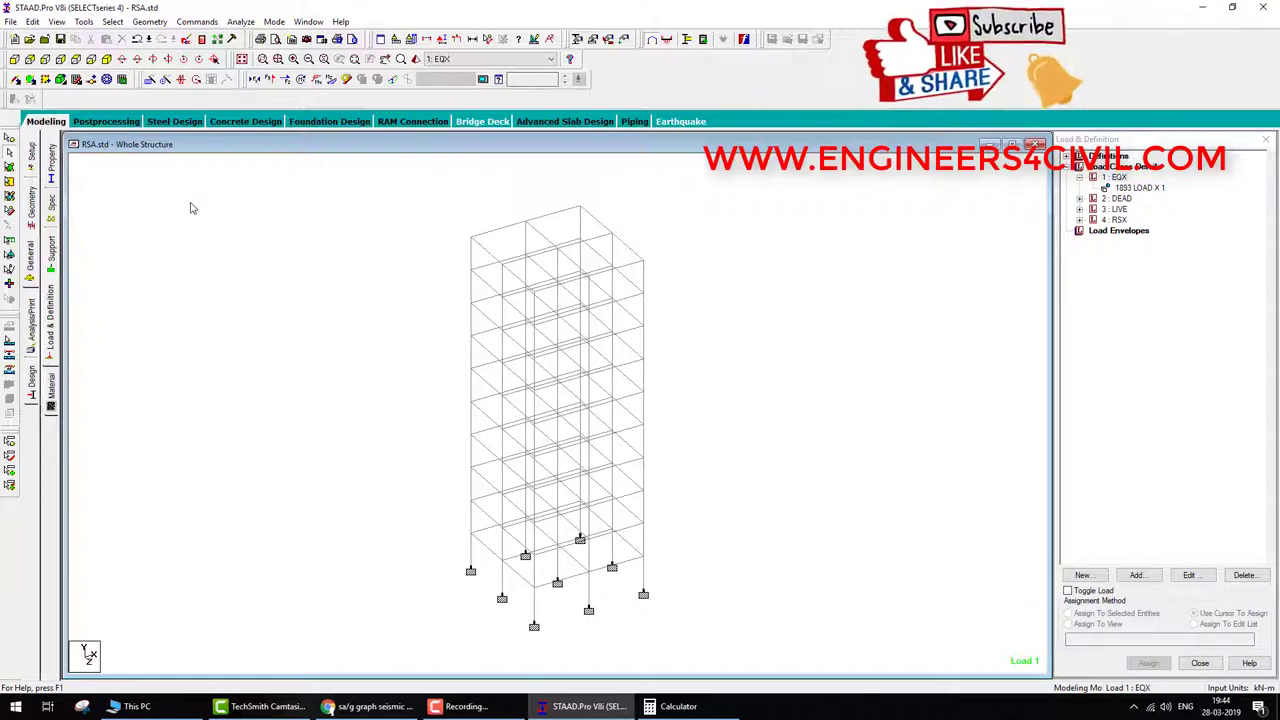
# Sketch an arrow, a cantilever column and fixed bases beside the frame model, then erase them.
pyautogui.moveTo(270, 266)
pyautogui.mouseDown()
pyautogui.moveTo(394, 243)
pyautogui.moveTo(376, 278)
pyautogui.mouseUp()
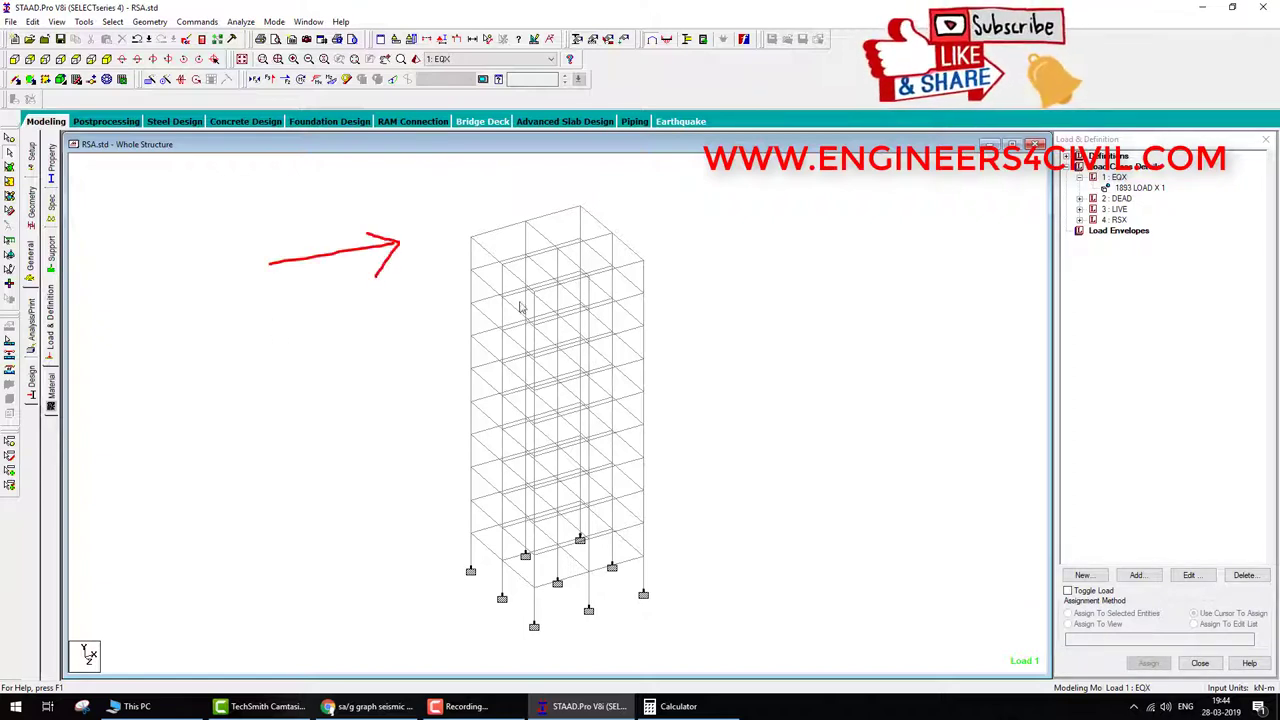
pyautogui.moveTo(726, 234)
pyautogui.mouseDown()
pyautogui.moveTo(695, 257)
pyautogui.moveTo(691, 317)
pyautogui.moveTo(738, 378)
pyautogui.moveTo(736, 451)
pyautogui.moveTo(713, 455)
pyautogui.moveTo(749, 453)
pyautogui.moveTo(700, 457)
pyautogui.moveTo(692, 478)
pyautogui.moveTo(735, 468)
pyautogui.mouseUp()
pyautogui.moveTo(752, 450); pyautogui.dragTo(752, 474)
pyautogui.moveTo(821, 288)
pyautogui.mouseDown()
pyautogui.moveTo(904, 276)
pyautogui.moveTo(875, 345)
pyautogui.mouseUp()
pyautogui.press('Escape')
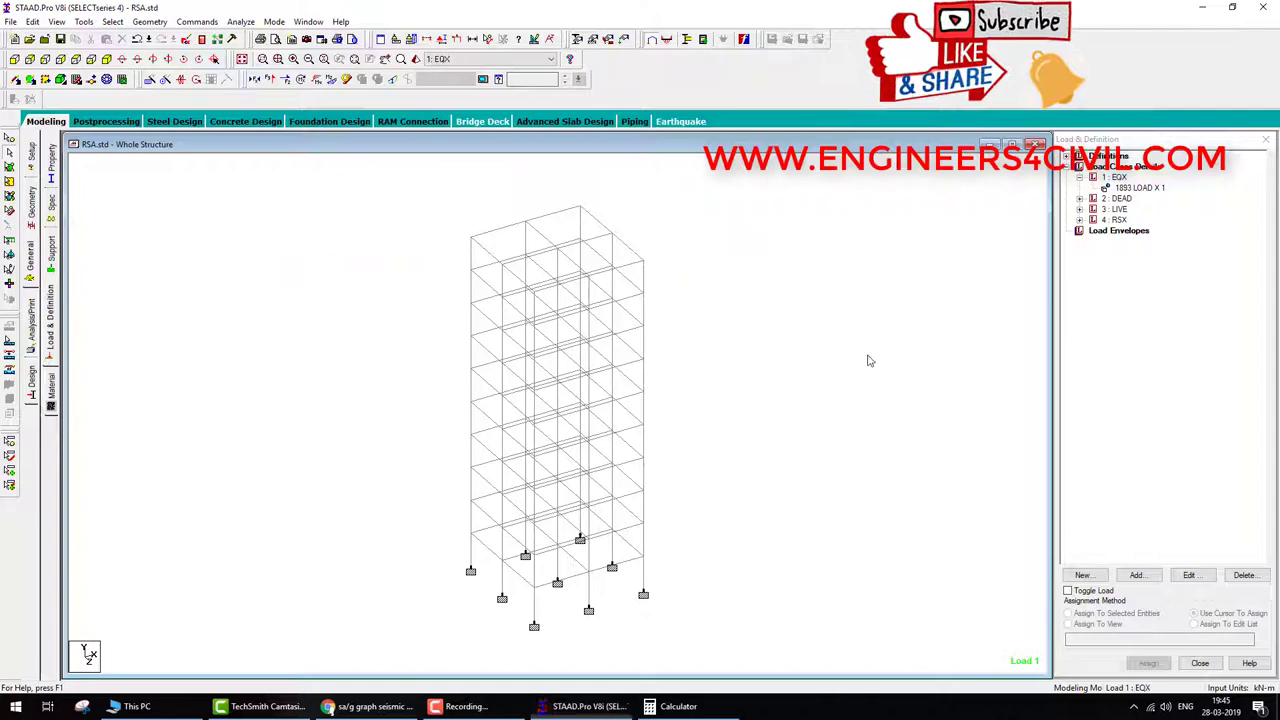
# Open the RSA.anl analysis output and search it for 'LAT' to the first match.
pyautogui.click(201, 40)
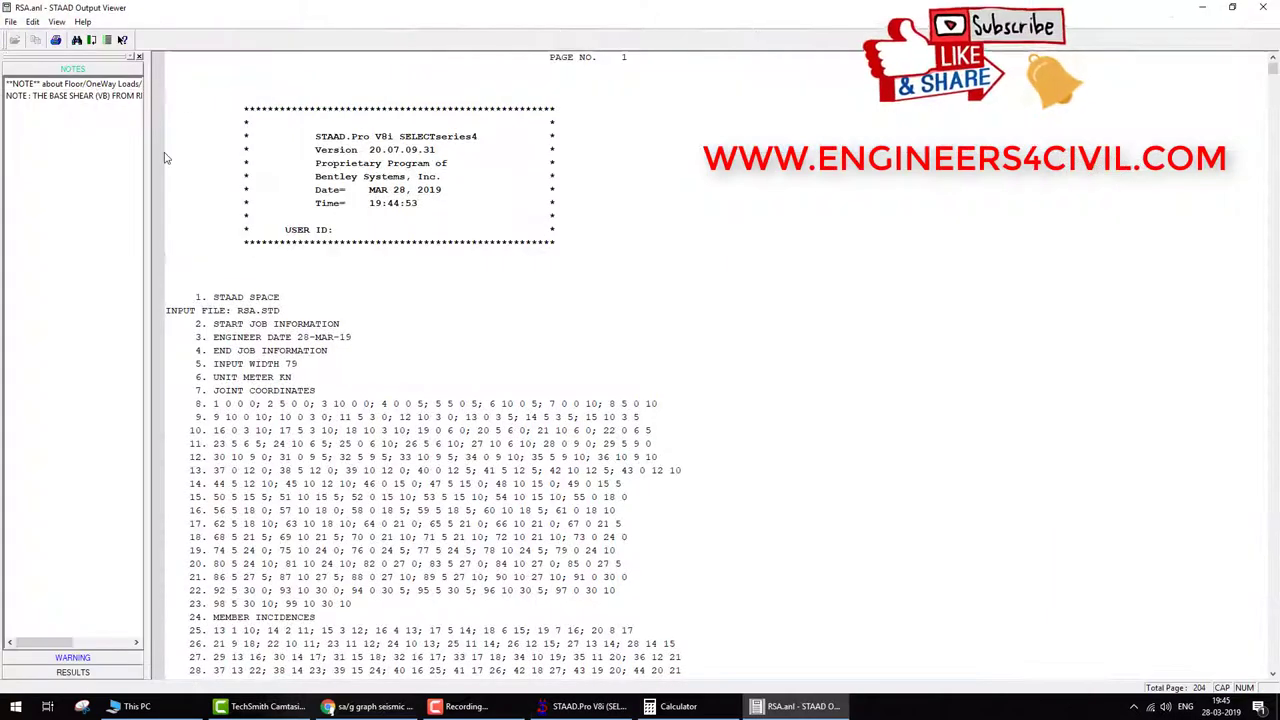
pyautogui.click(76, 40)
pyautogui.write('L')
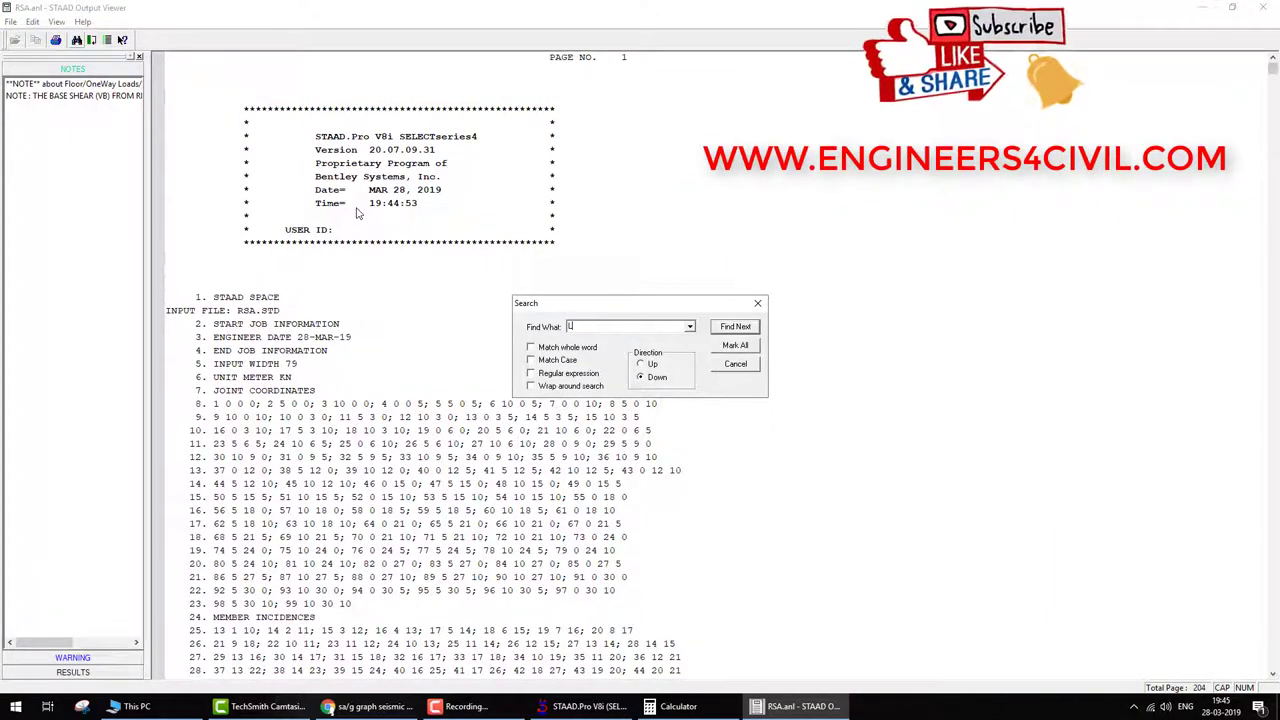
pyautogui.write('AT')
pyautogui.click(735, 326)
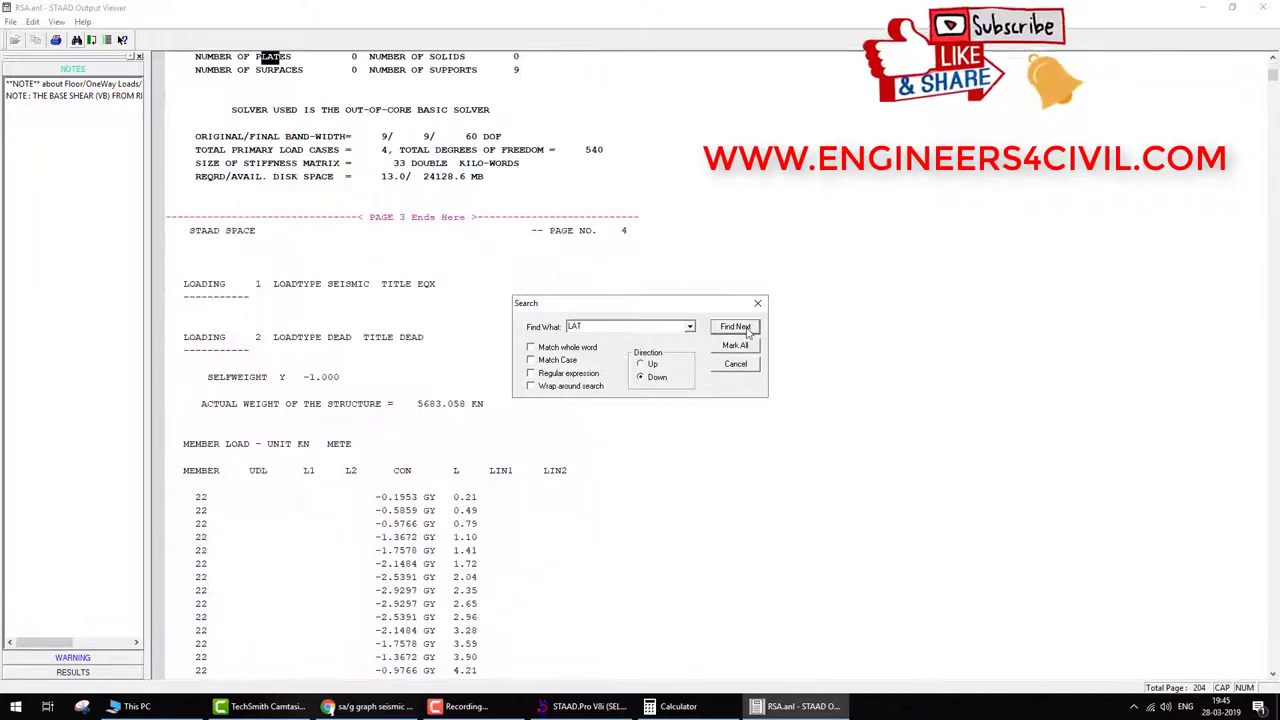
pyautogui.click(736, 364)
pyautogui.scroll(-15, 487, 430)
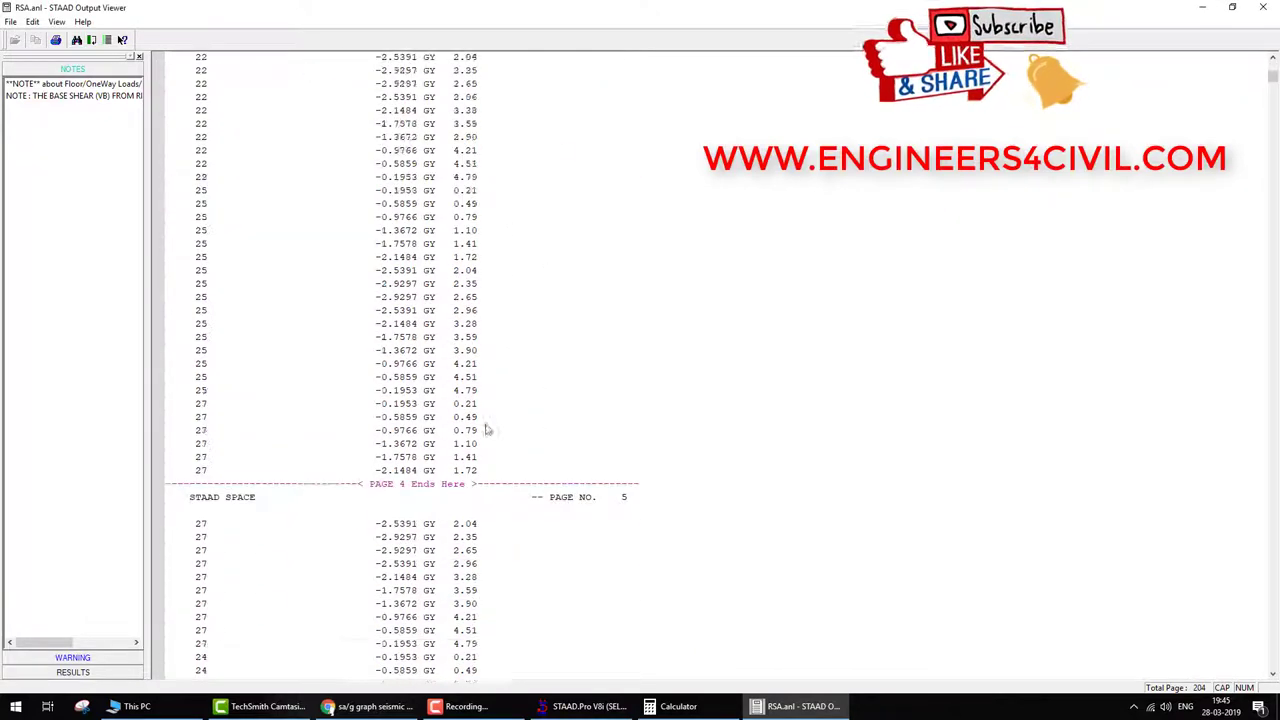
pyautogui.scroll(-20, 487, 433)
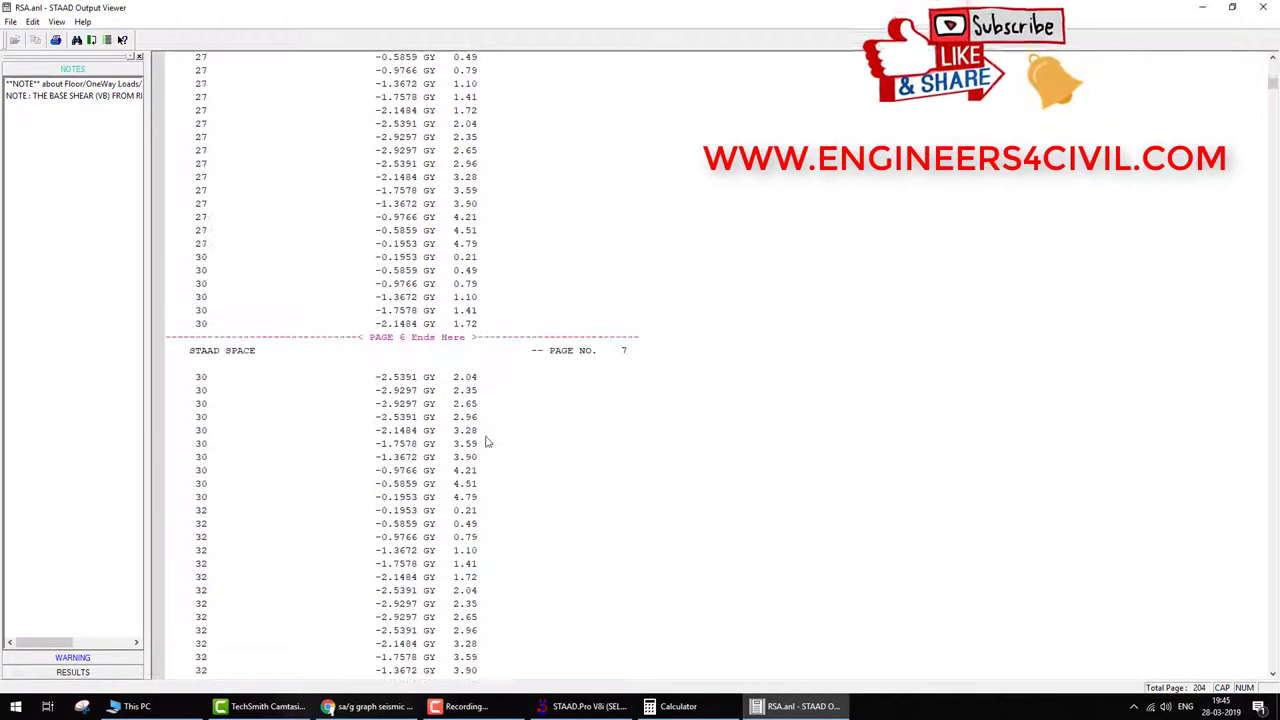
# Step through further 'LAT' matches in the report with repeated Find Next.
pyautogui.hotkey('ctrl', 'f')
pyautogui.press('Return')
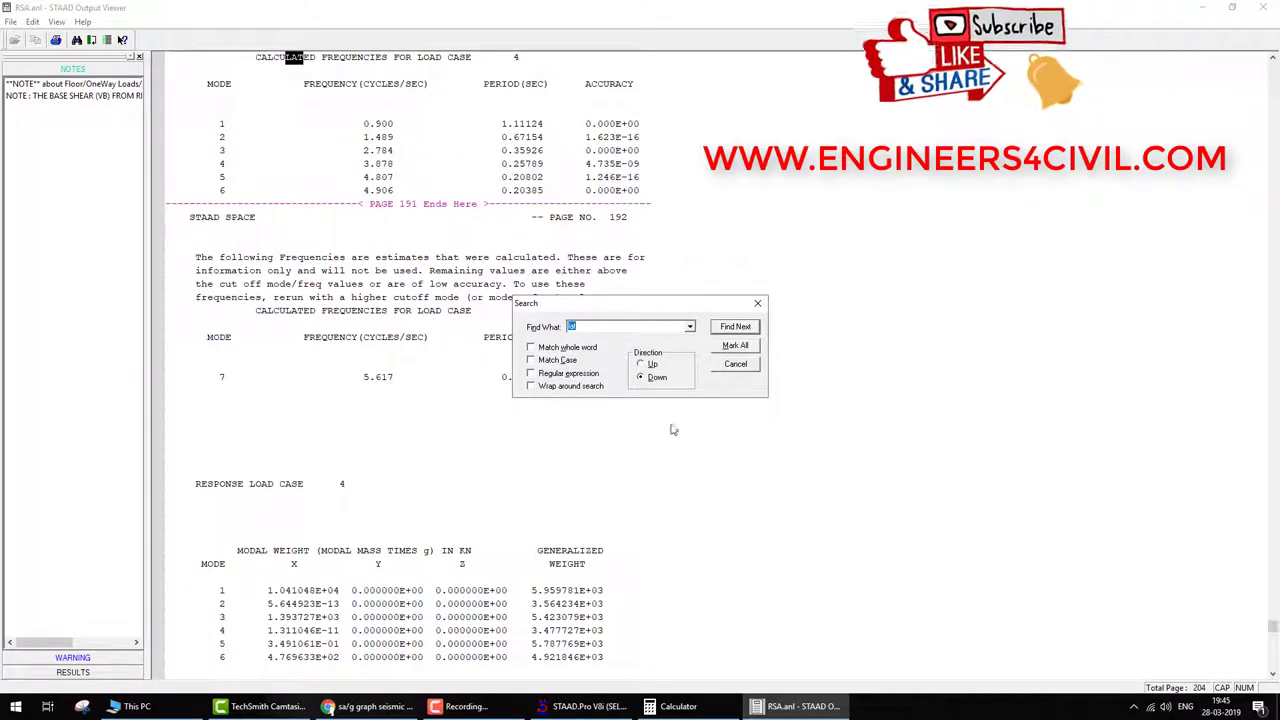
pyautogui.click(736, 366)
pyautogui.scroll(8, 663, 375)
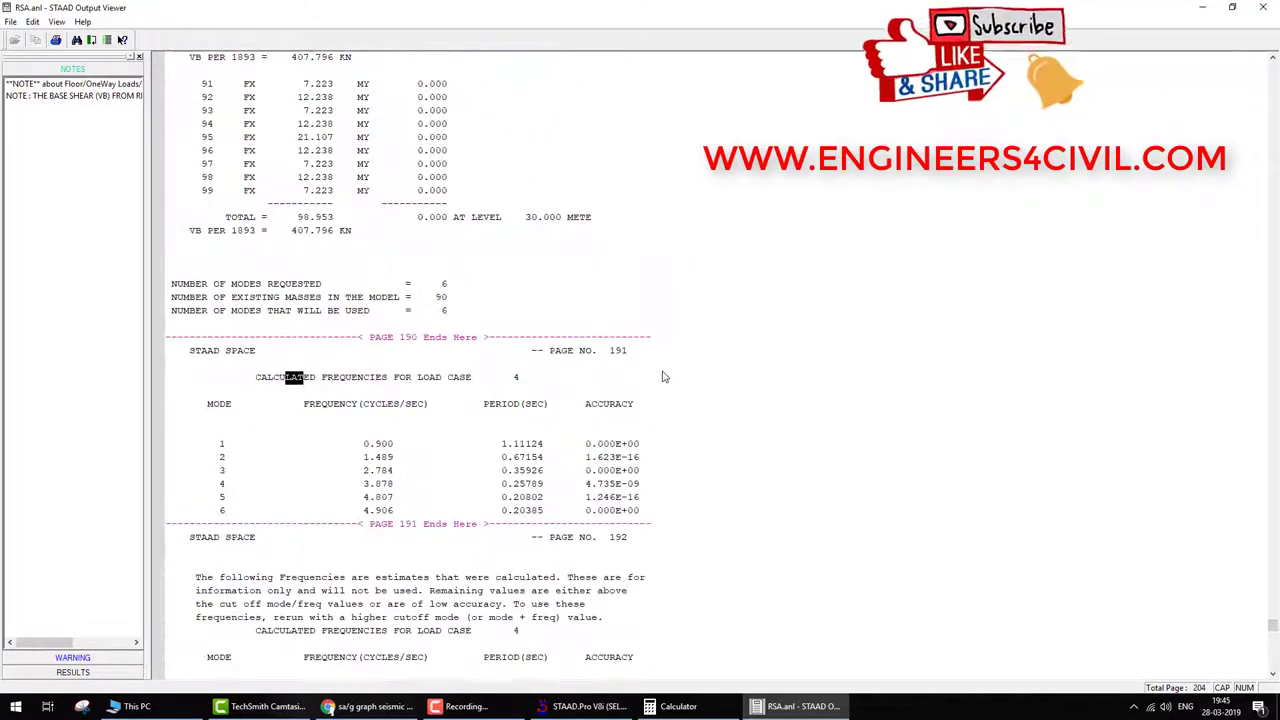
pyautogui.hotkey('ctrl', 'f')
pyautogui.press('Return')
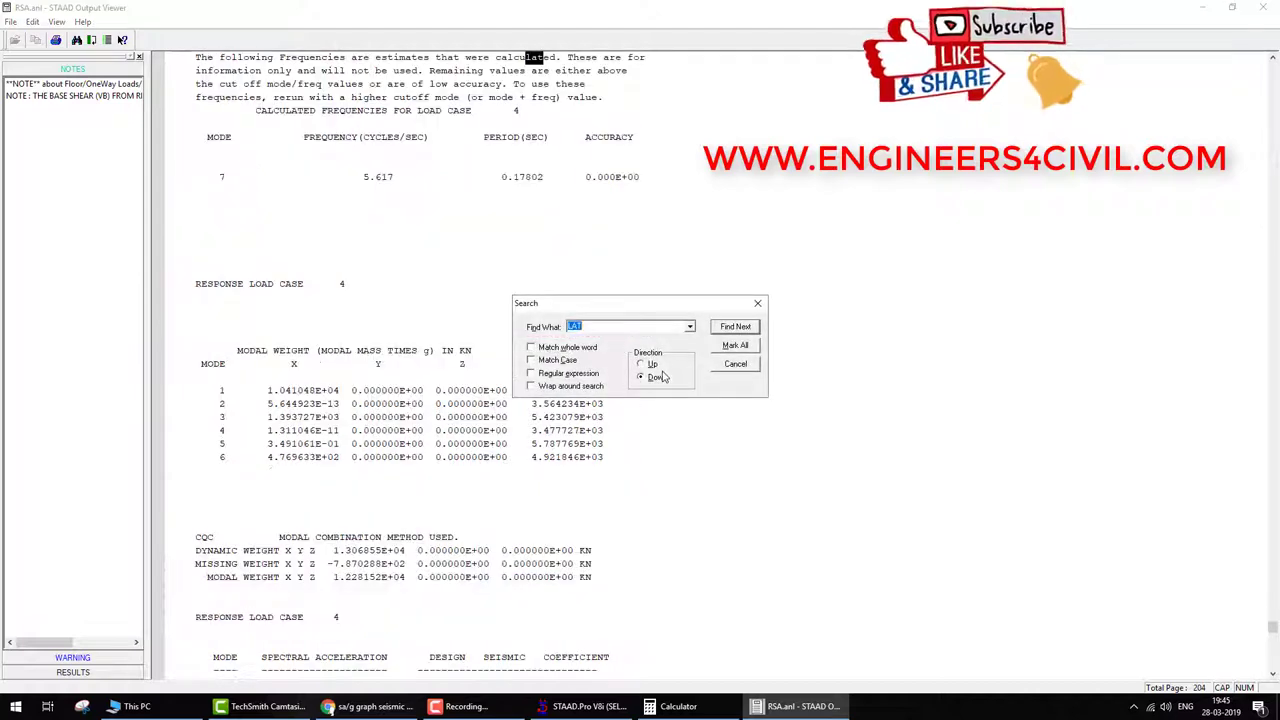
pyautogui.press('Return')
pyautogui.press('Return')
pyautogui.press('Return')
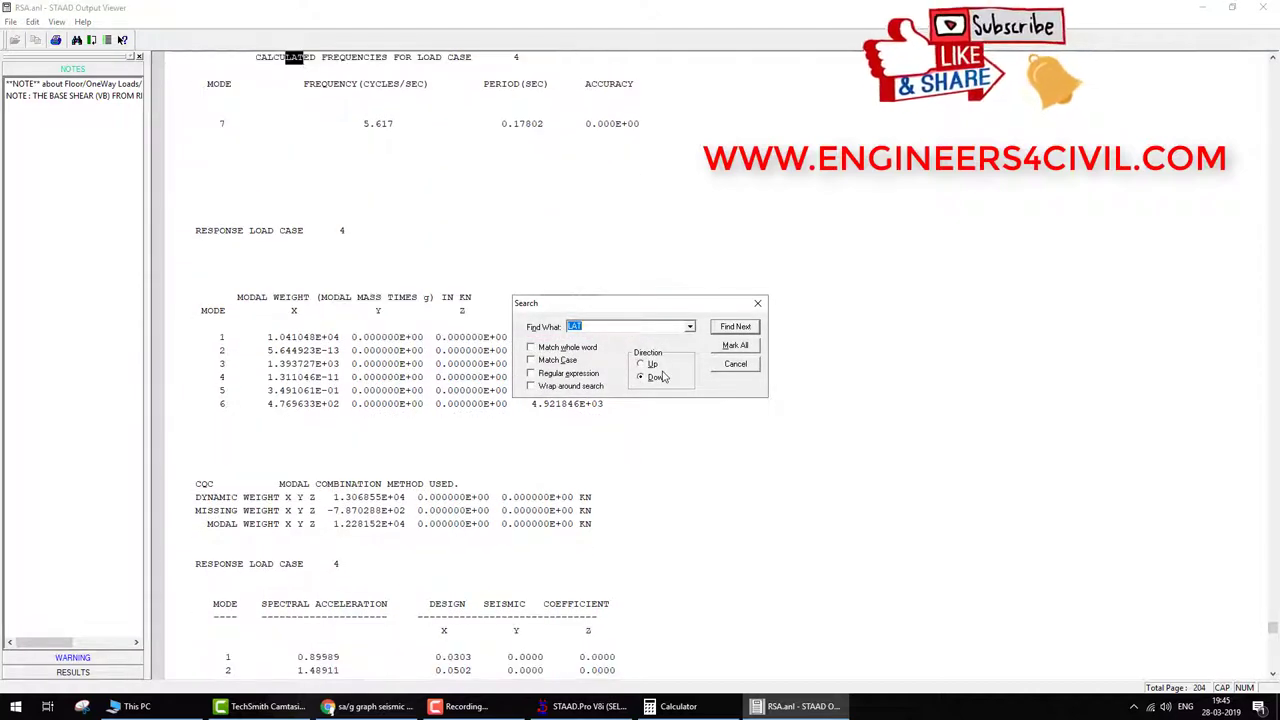
pyautogui.press('Return')
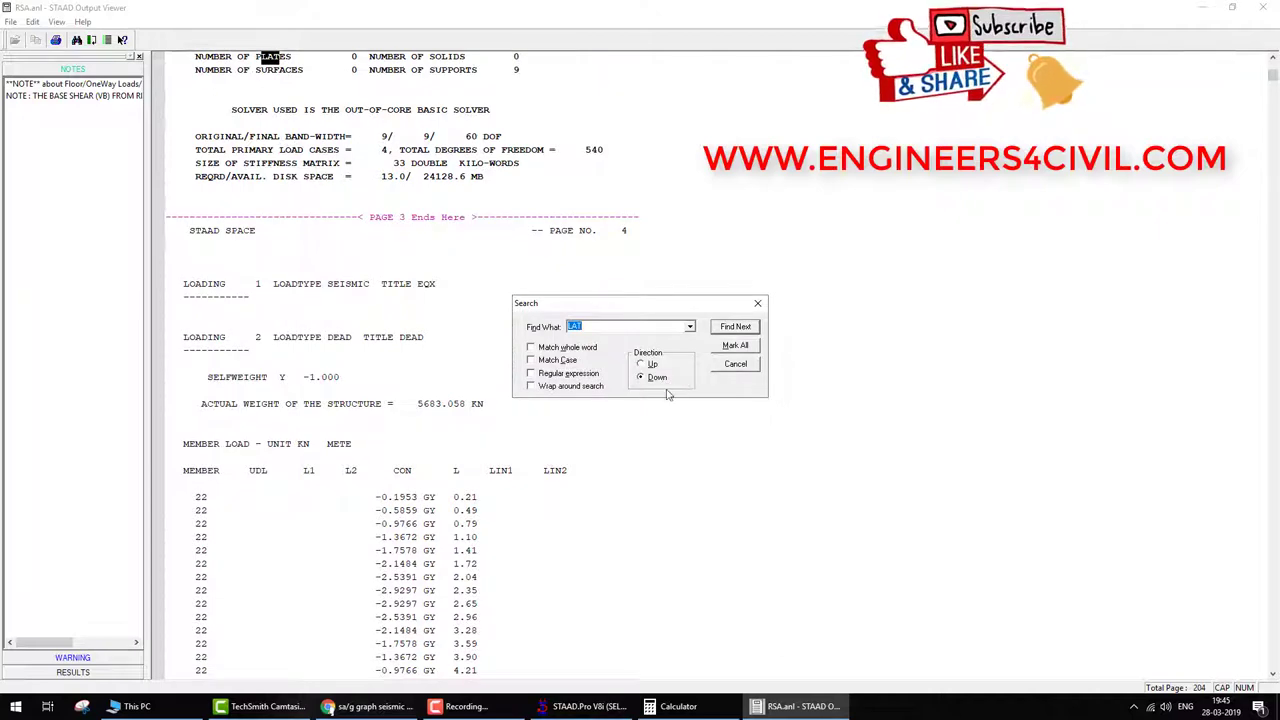
pyautogui.click(735, 364)
pyautogui.scroll(4, 588, 390)
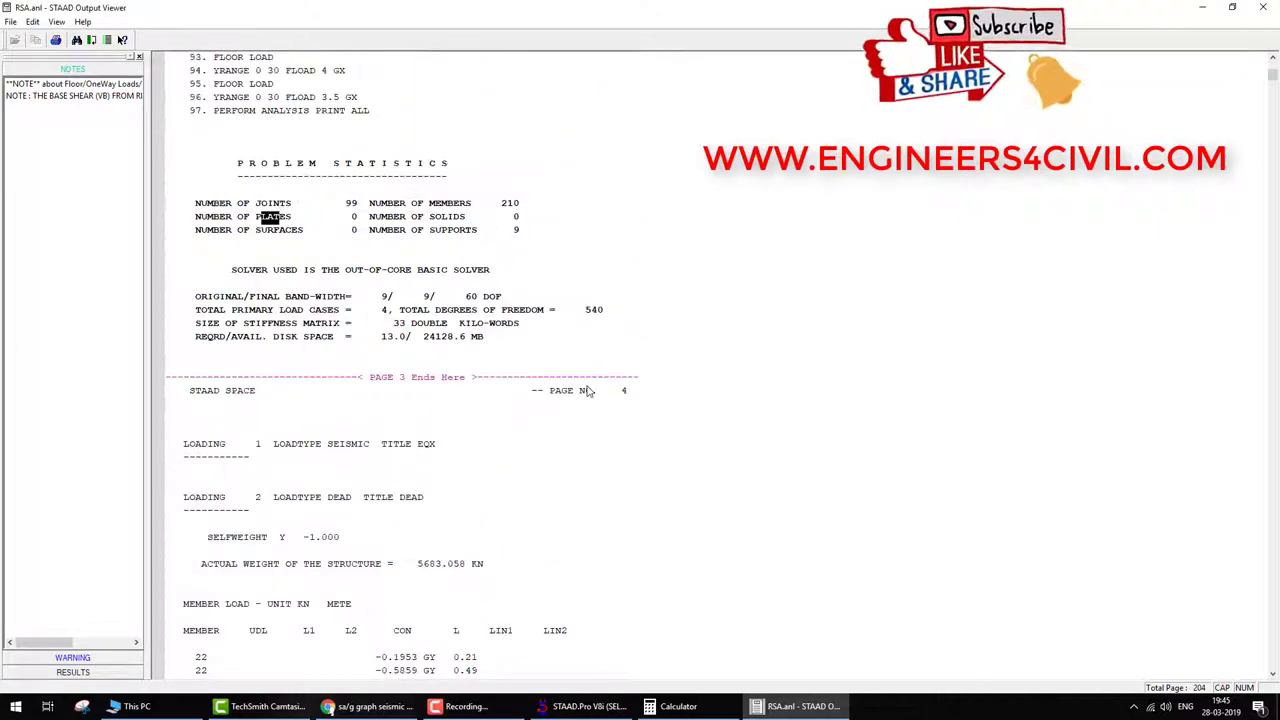
pyautogui.scroll(7, 588, 390)
pyautogui.scroll(-17, 588, 390)
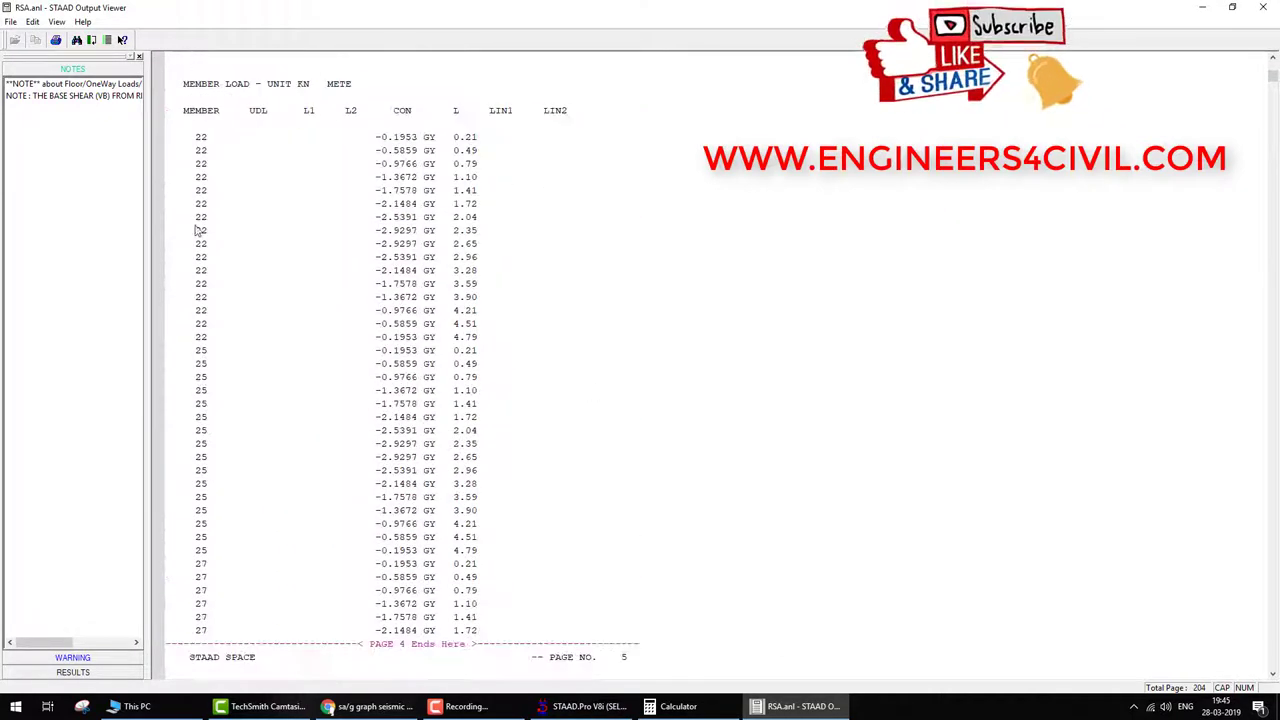
# Reach the load 1 LATERAL LOAD table showing base shear VB = 407.796 kN.
pyautogui.click(55, 96)
pyautogui.scroll(-20, 515, 300)
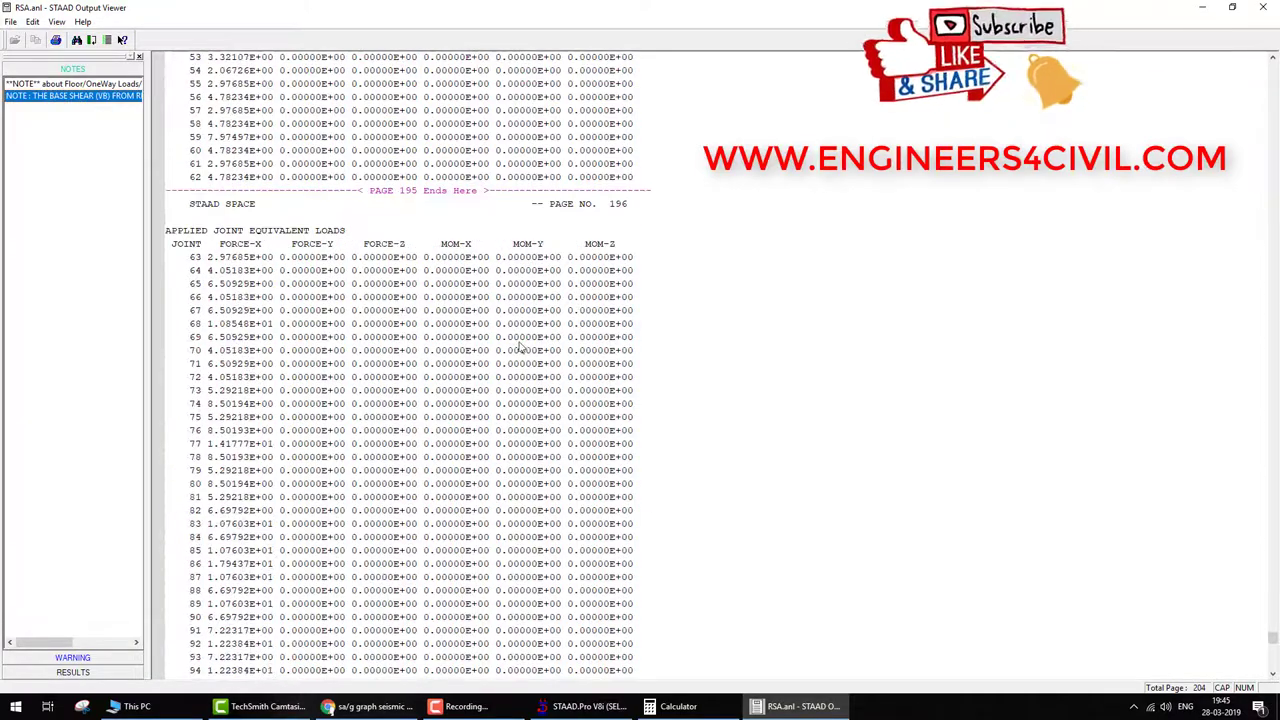
pyautogui.scroll(-20, 519, 346)
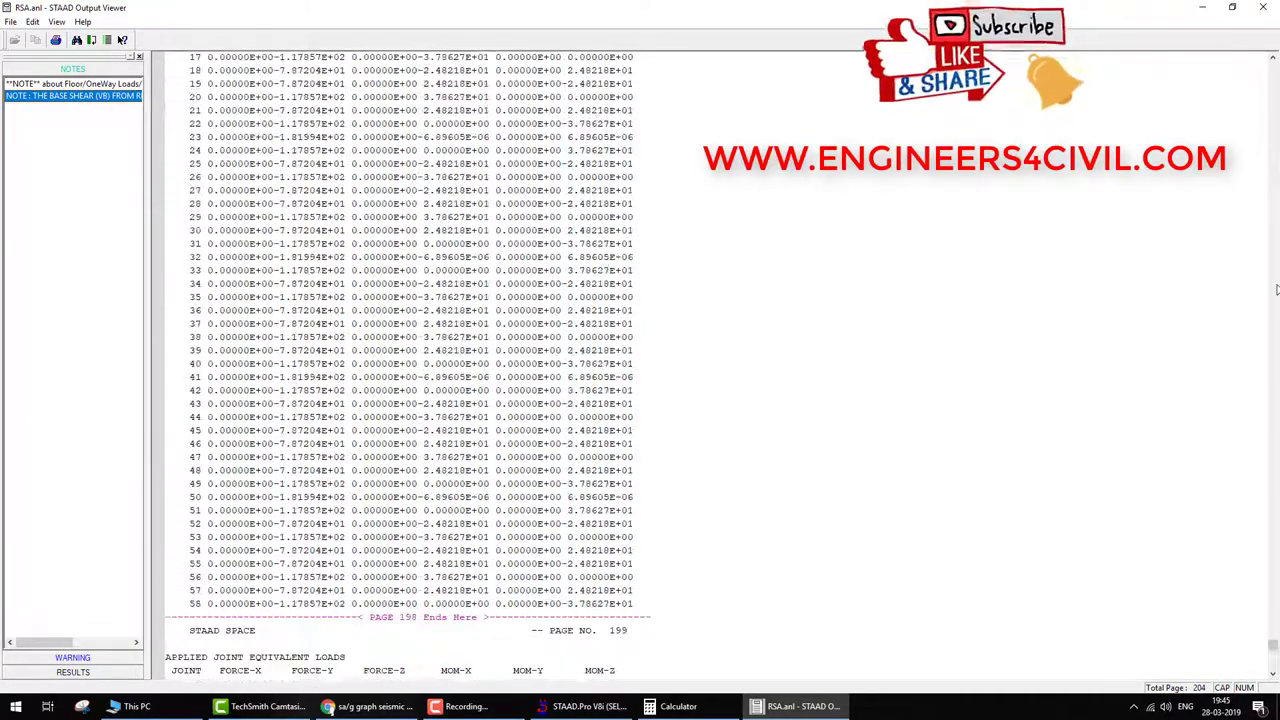
pyautogui.moveTo(1274, 664); pyautogui.dragTo(1274, 66)
pyautogui.scroll(-15, 421, 378)
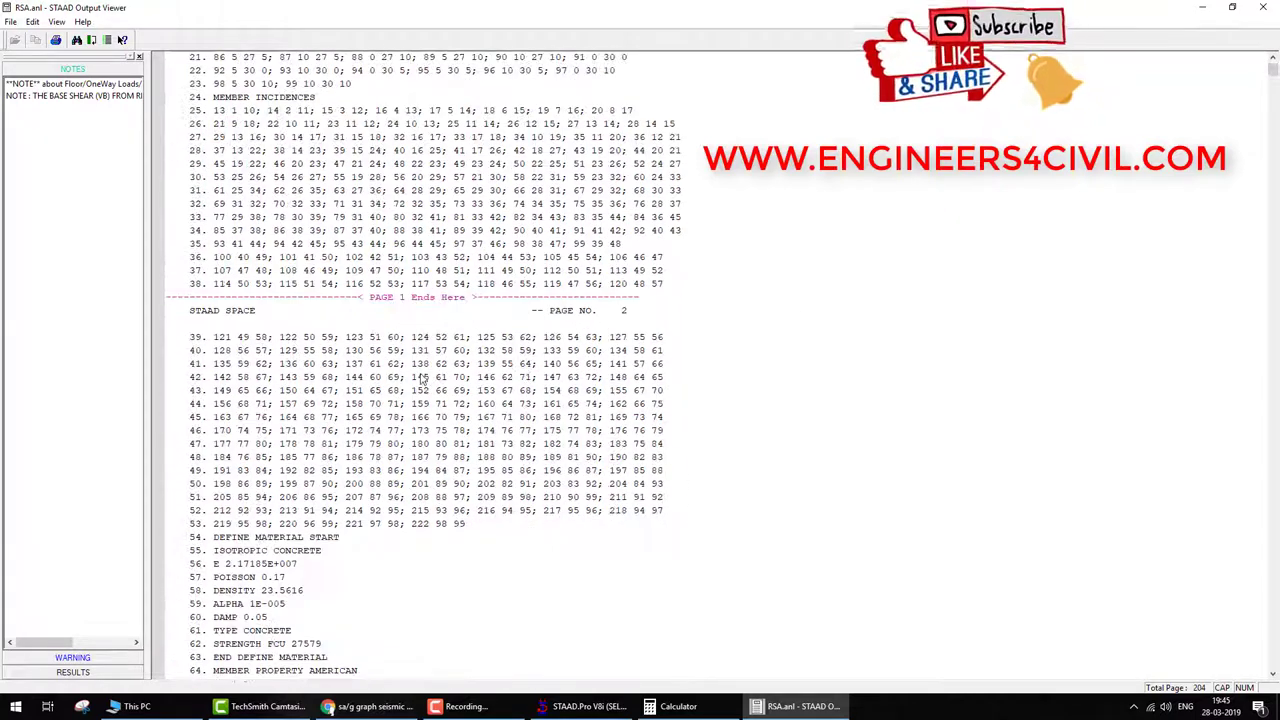
pyautogui.hotkey('ctrl', 'f')
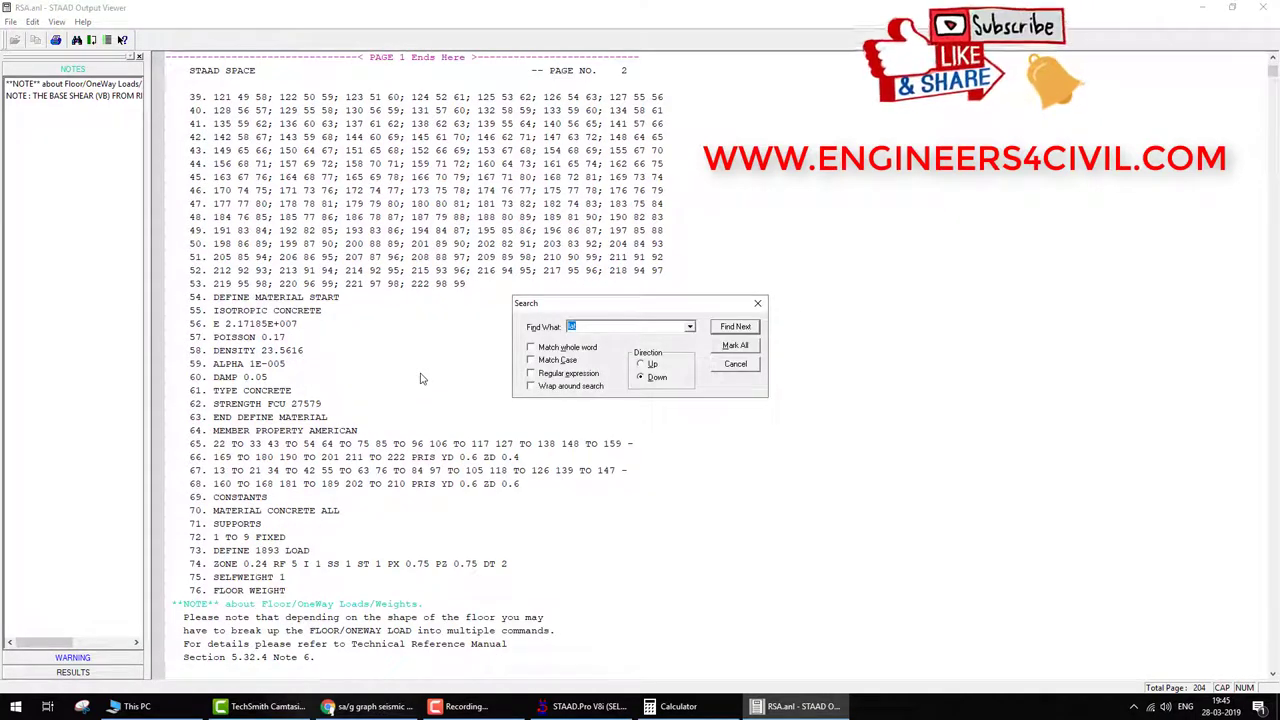
pyautogui.press('Return')
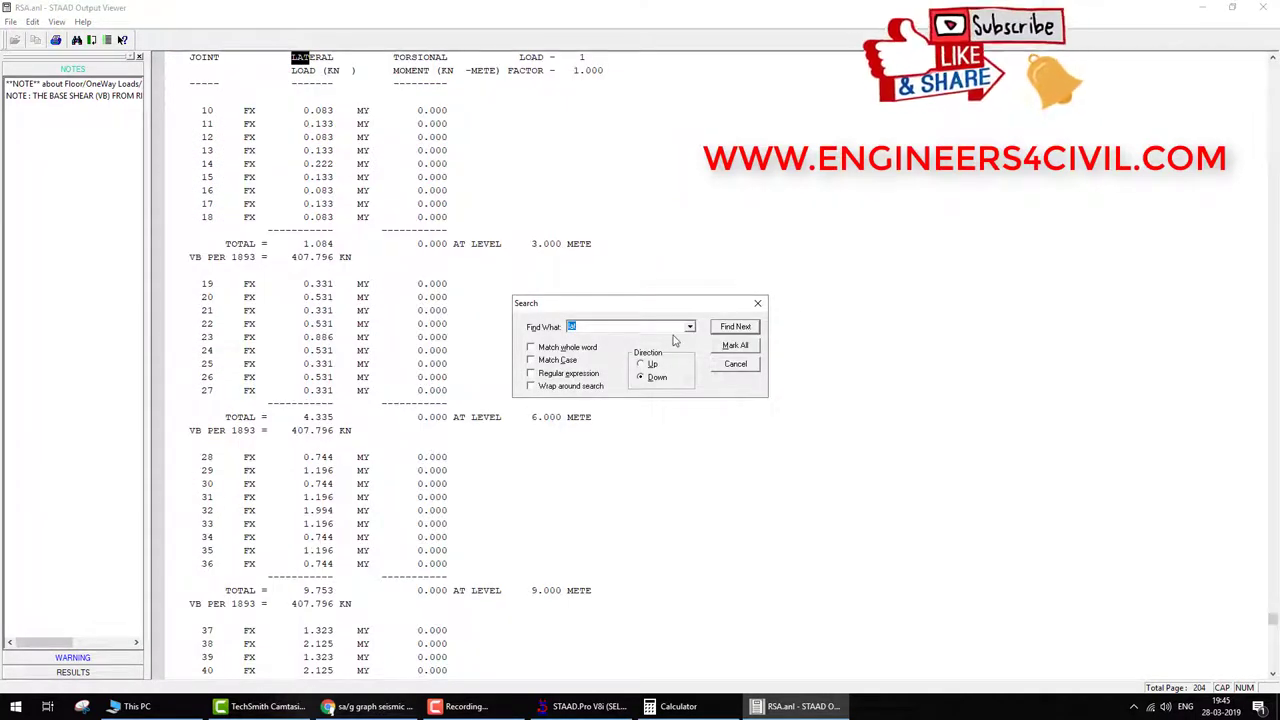
# Close and reopen the 'LAT' search over the lateral load table.
pyautogui.click(736, 364)
pyautogui.hotkey('ctrl', 'f')
pyautogui.click(733, 370)
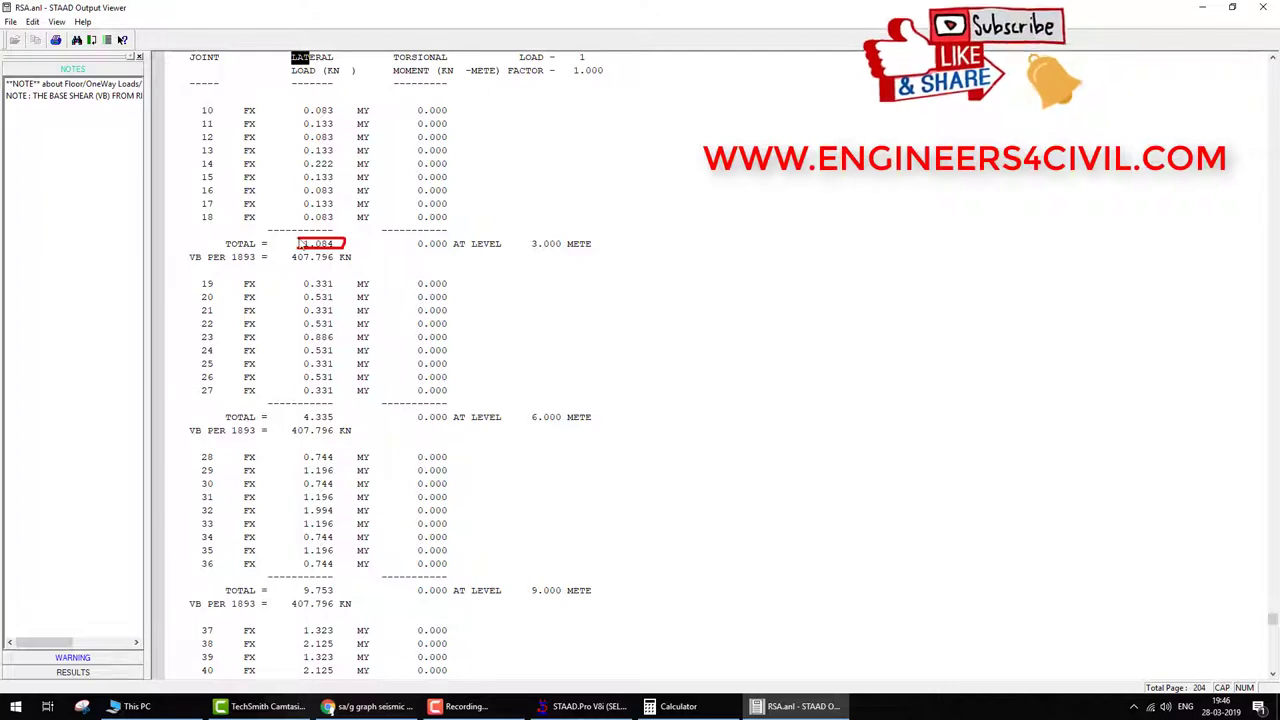
# Sketch a multi-storey column with four floor lines and a lateral load arrow labelled 1.0.
pyautogui.moveTo(890, 160)
pyautogui.mouseDown()
pyautogui.moveTo(891, 432)
pyautogui.moveTo(885, 122)
pyautogui.mouseUp()
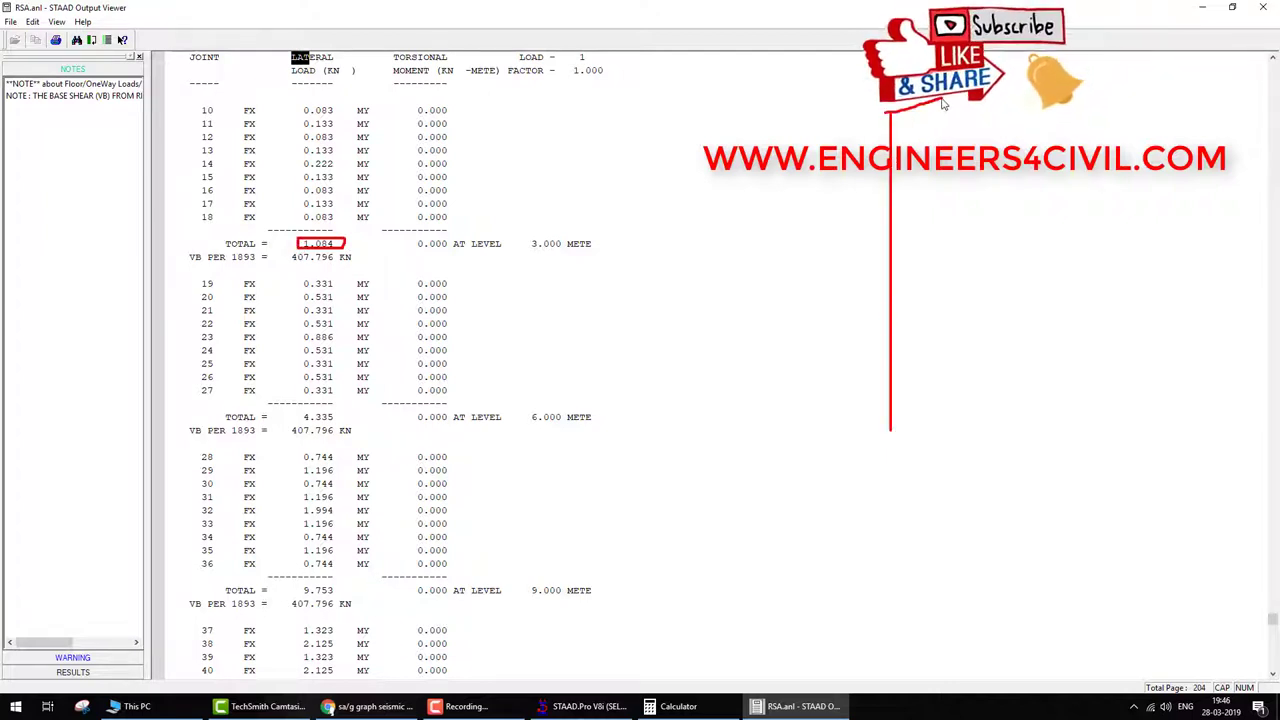
pyautogui.moveTo(996, 131)
pyautogui.mouseDown()
pyautogui.moveTo(994, 418)
pyautogui.moveTo(857, 446)
pyautogui.moveTo(1117, 449)
pyautogui.mouseUp()
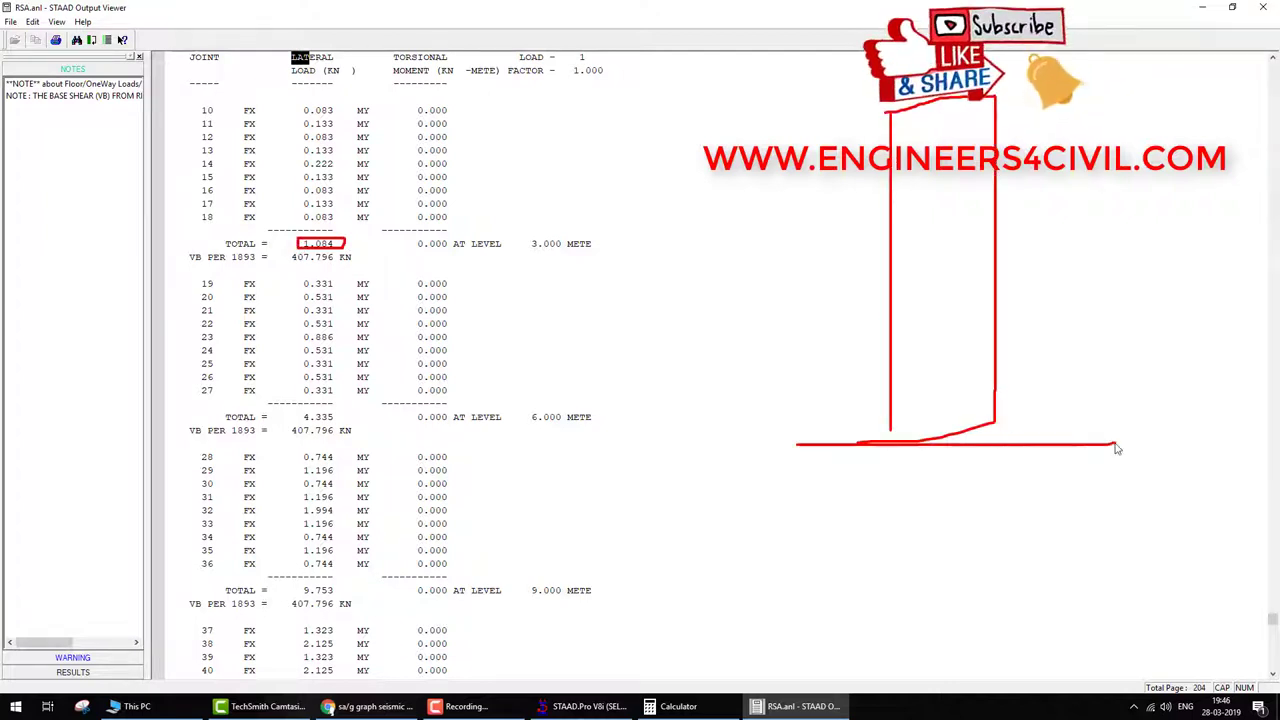
pyautogui.moveTo(897, 190); pyautogui.dragTo(988, 189)
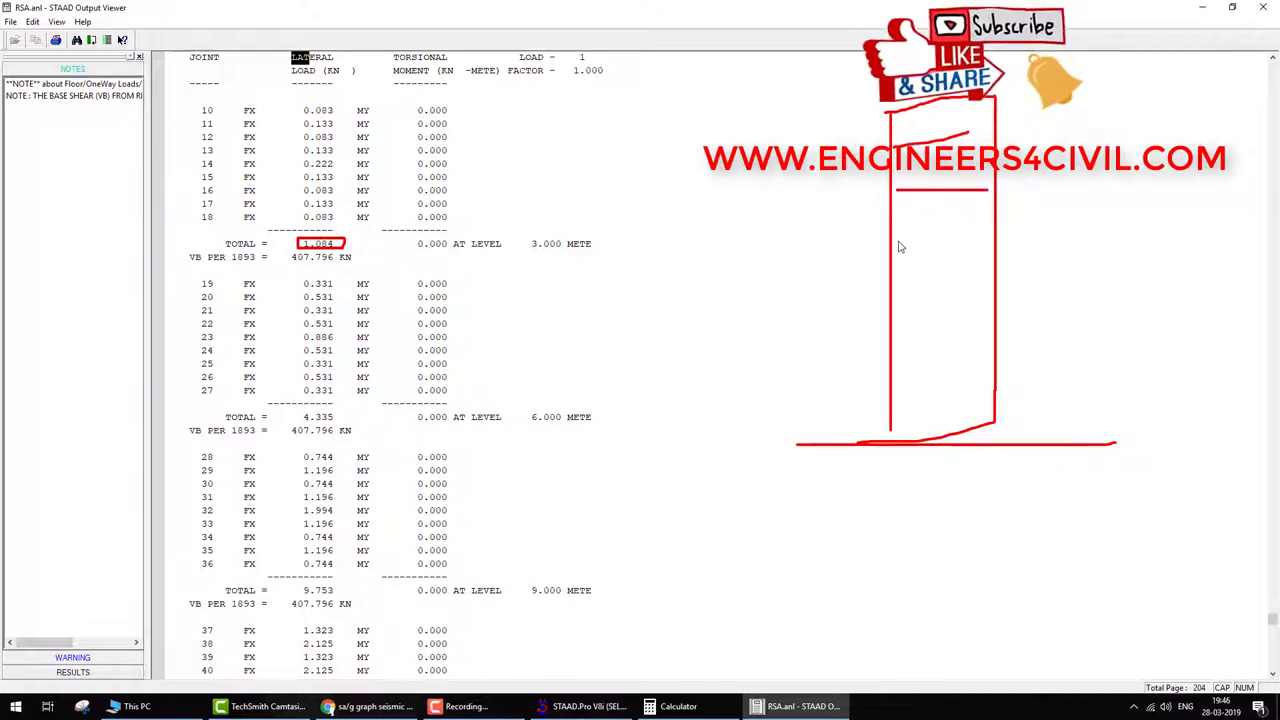
pyautogui.moveTo(897, 242); pyautogui.dragTo(996, 242)
pyautogui.moveTo(868, 318); pyautogui.dragTo(986, 313)
pyautogui.moveTo(875, 377); pyautogui.dragTo(991, 374)
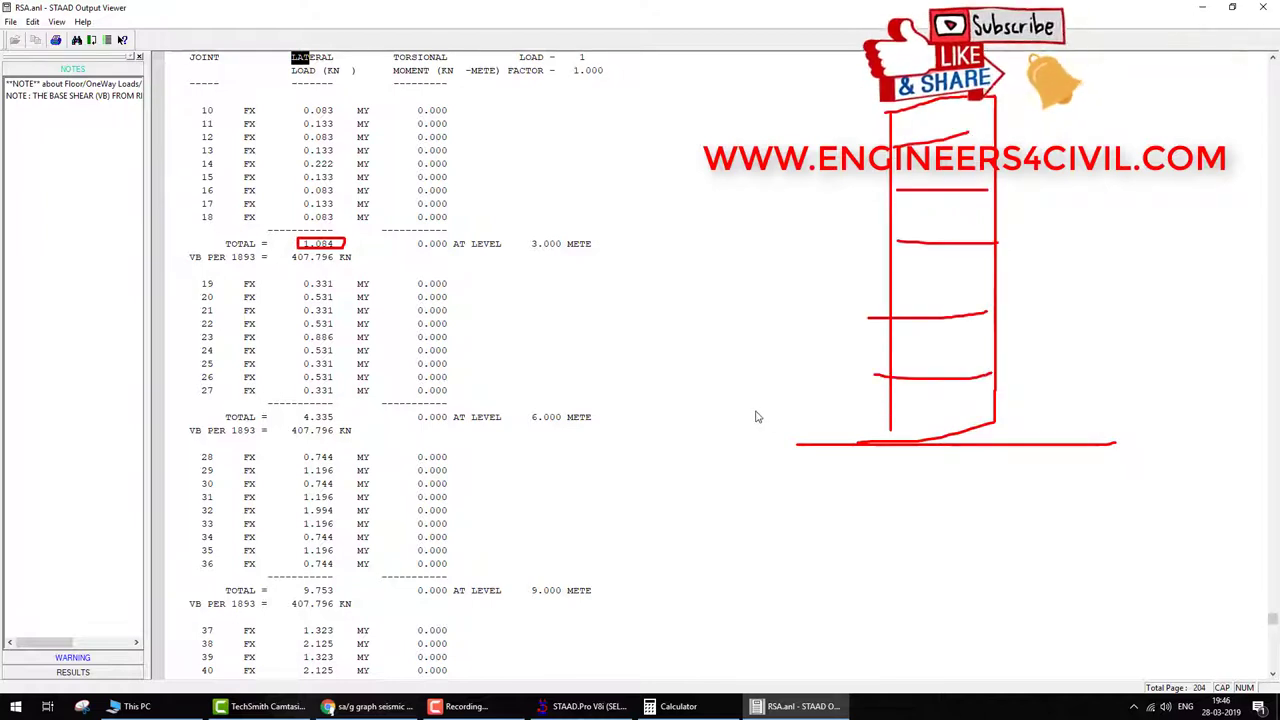
pyautogui.moveTo(742, 390)
pyautogui.mouseDown()
pyautogui.moveTo(840, 379)
pyautogui.moveTo(800, 412)
pyautogui.mouseUp()
pyautogui.moveTo(632, 414); pyautogui.dragTo(657, 488)
pyautogui.moveTo(695, 446); pyautogui.dragTo(740, 482)
pyautogui.moveTo(735, 436)
pyautogui.mouseDown()
pyautogui.moveTo(748, 480)
pyautogui.moveTo(778, 480)
pyautogui.mouseUp()
pyautogui.moveTo(790, 446); pyautogui.dragTo(801, 498)
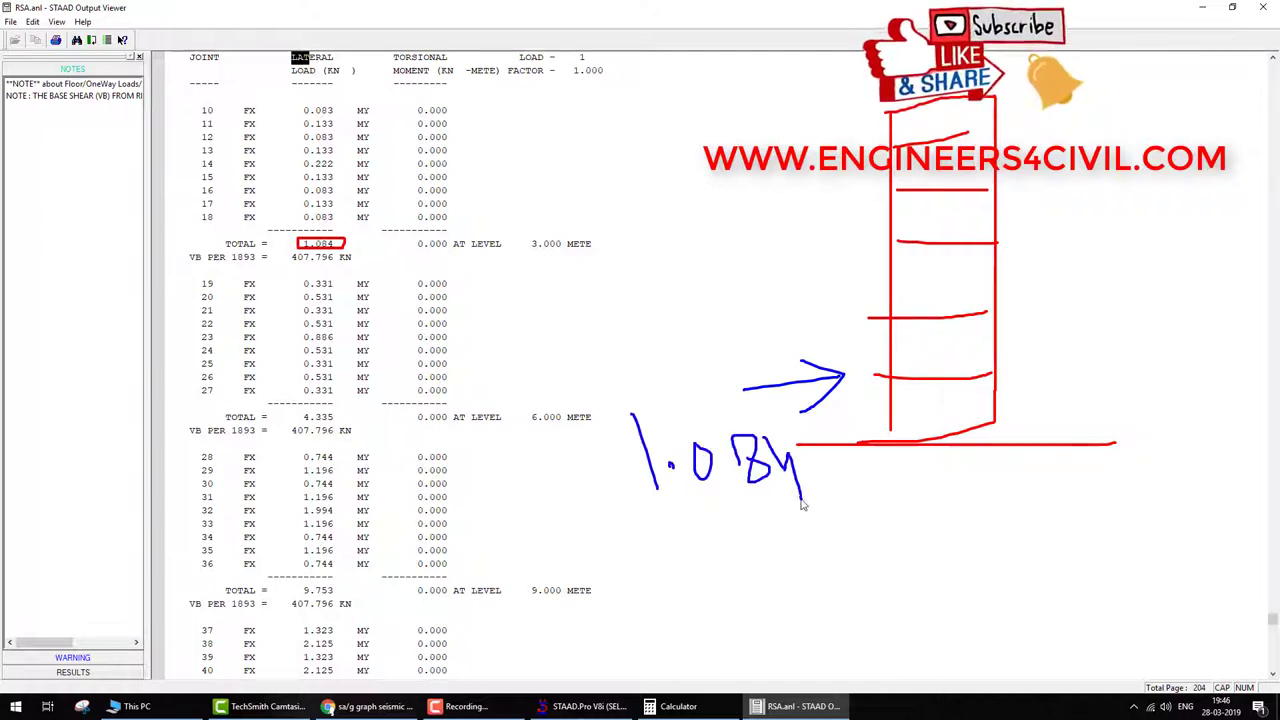
# Annotate the level totals 4.335 and 9.753 and the 407.796 kN base shear, linking them to floors.
pyautogui.moveTo(367, 244)
pyautogui.mouseDown()
pyautogui.moveTo(494, 311)
pyautogui.moveTo(775, 343)
pyautogui.mouseUp()
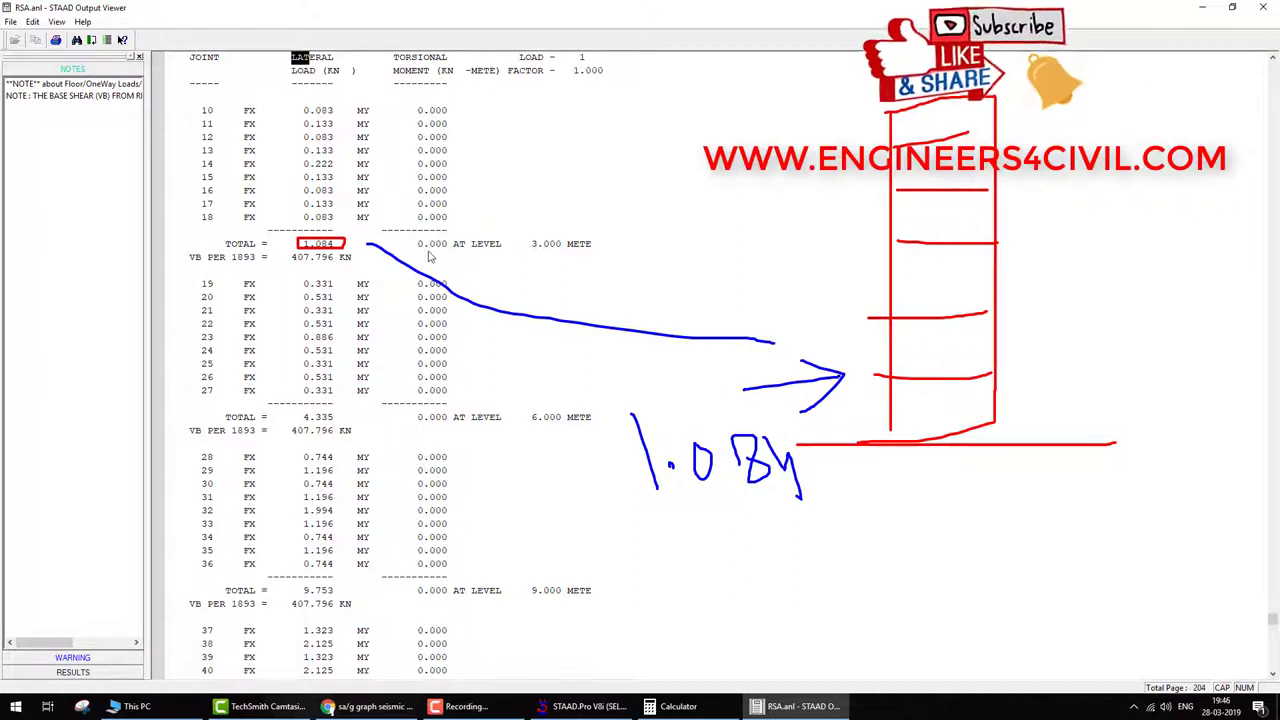
pyautogui.moveTo(418, 251)
pyautogui.mouseDown()
pyautogui.moveTo(602, 252)
pyautogui.moveTo(428, 248)
pyautogui.mouseUp()
pyautogui.moveTo(298, 425)
pyautogui.mouseDown()
pyautogui.moveTo(441, 423)
pyautogui.moveTo(450, 409)
pyautogui.moveTo(413, 430)
pyautogui.moveTo(520, 377)
pyautogui.moveTo(814, 352)
pyautogui.moveTo(821, 338)
pyautogui.moveTo(857, 343)
pyautogui.mouseUp()
pyautogui.moveTo(797, 330); pyautogui.dragTo(758, 420)
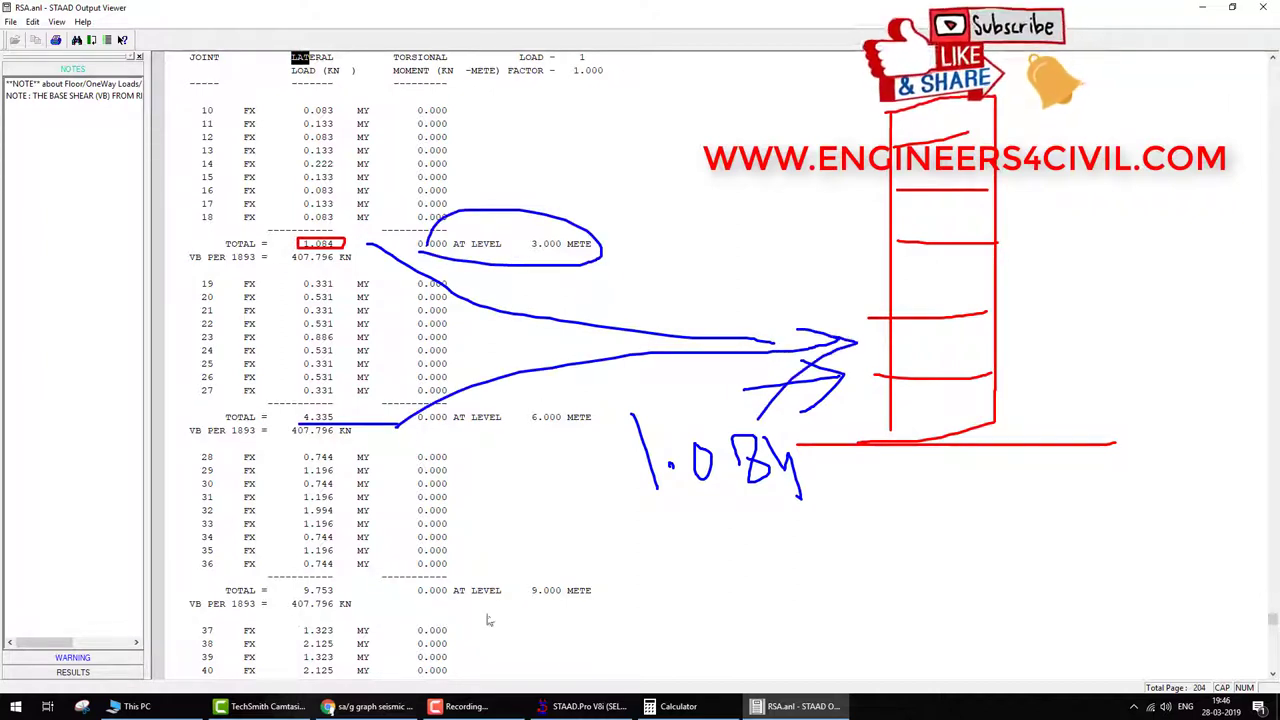
pyautogui.moveTo(298, 592)
pyautogui.mouseDown()
pyautogui.moveTo(441, 582)
pyautogui.moveTo(646, 376)
pyautogui.moveTo(779, 269)
pyautogui.moveTo(813, 256)
pyautogui.mouseUp()
pyautogui.moveTo(756, 250); pyautogui.dragTo(750, 302)
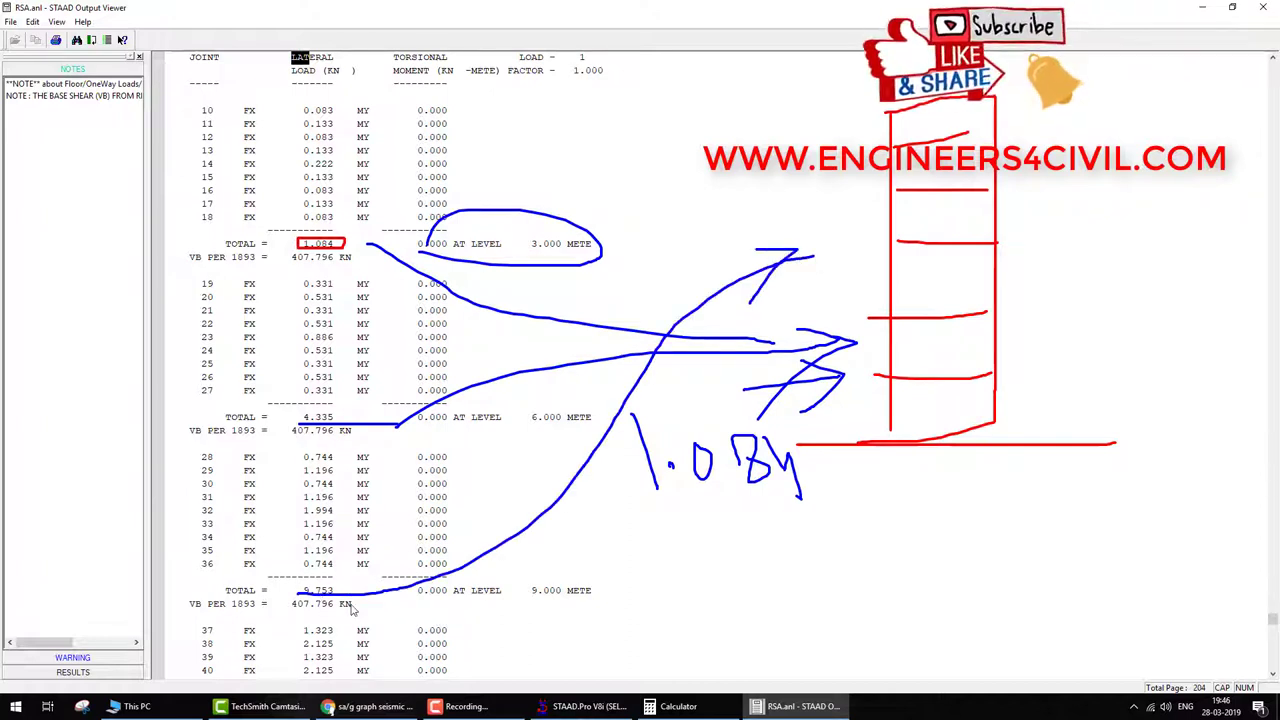
pyautogui.moveTo(346, 600)
pyautogui.mouseDown()
pyautogui.moveTo(284, 600)
pyautogui.moveTo(352, 618)
pyautogui.mouseUp()
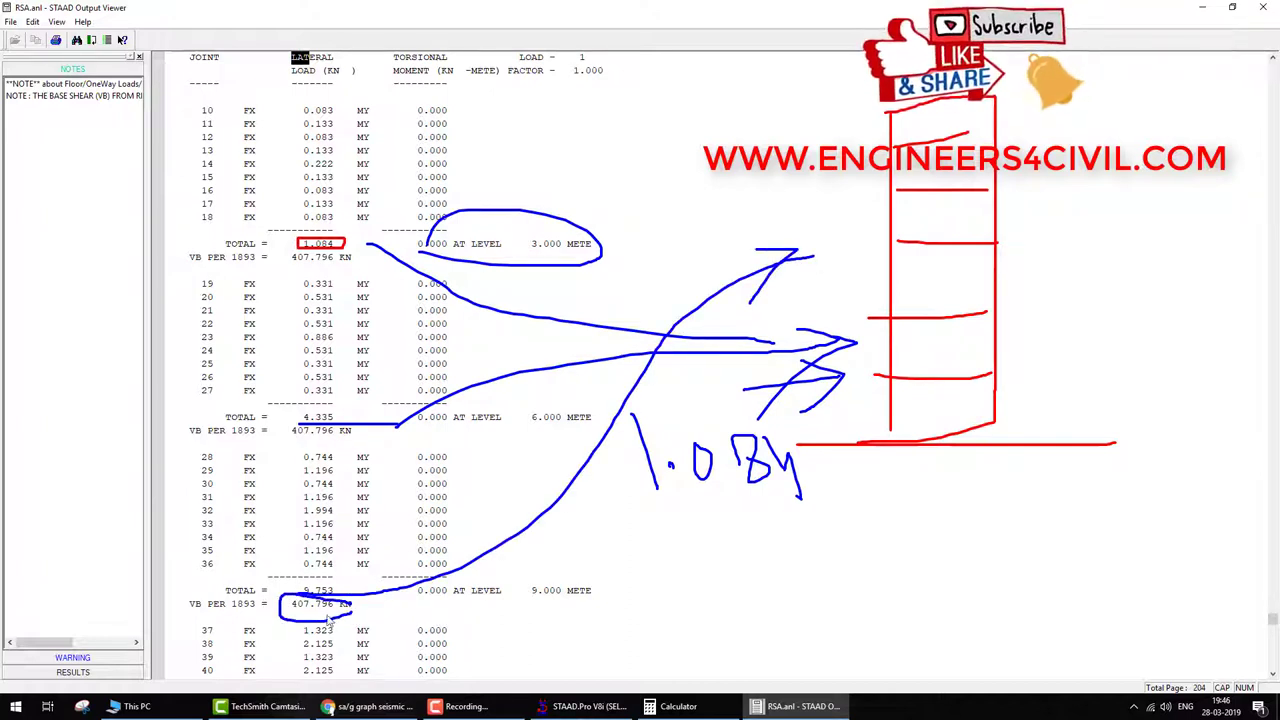
pyautogui.moveTo(296, 438); pyautogui.dragTo(366, 438)
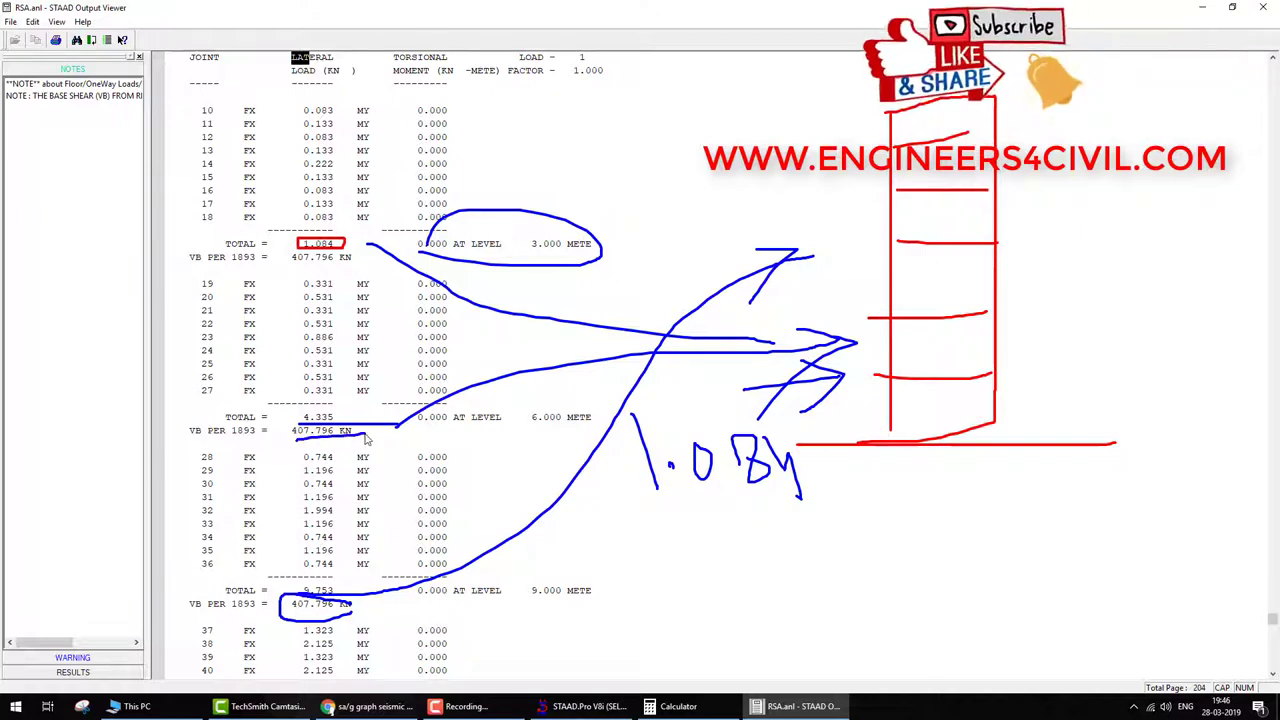
pyautogui.moveTo(292, 262); pyautogui.dragTo(412, 264)
pyautogui.moveTo(1092, 318)
pyautogui.mouseDown()
pyautogui.moveTo(1020, 354)
pyautogui.moveTo(1086, 386)
pyautogui.mouseUp()
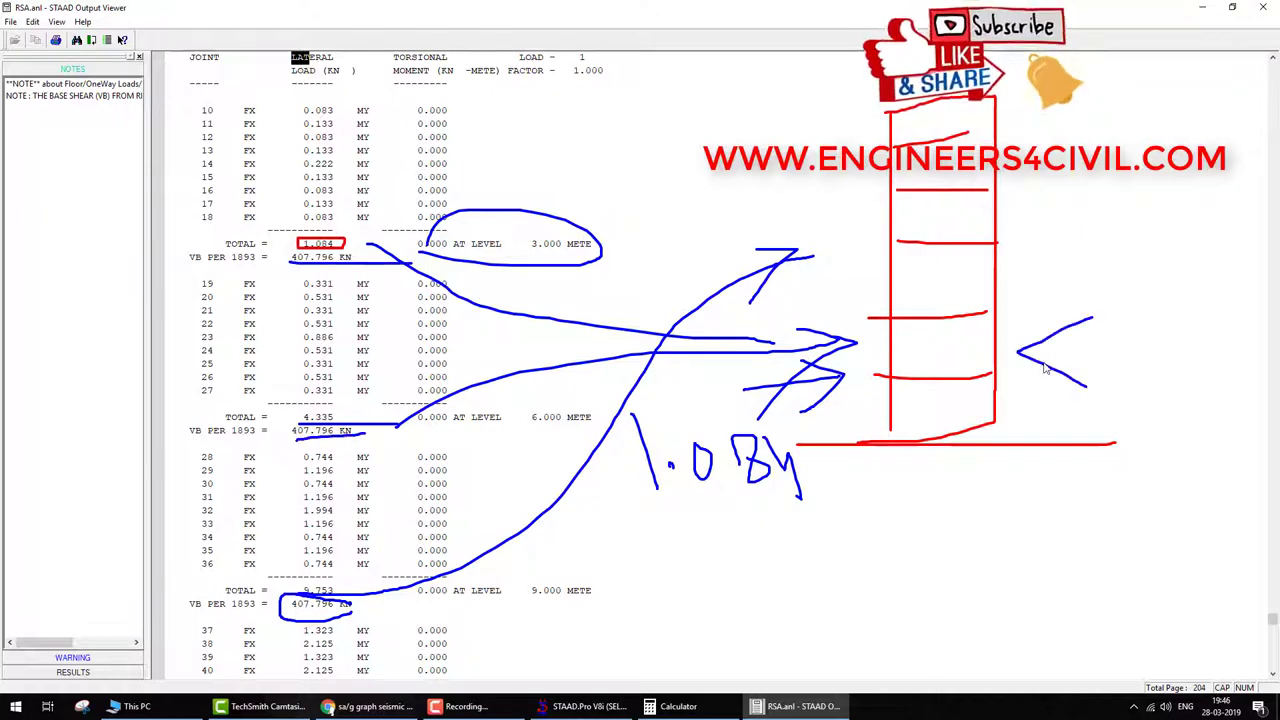
pyautogui.moveTo(1016, 350); pyautogui.dragTo(1150, 336)
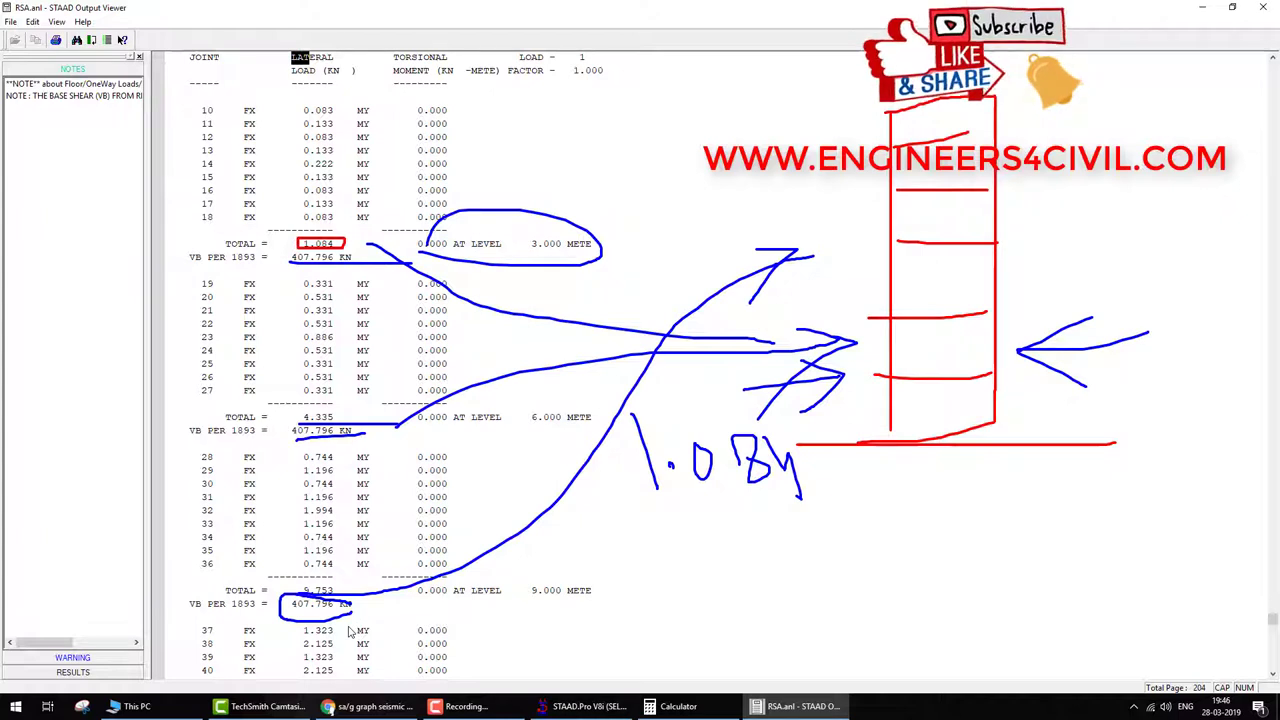
# Search the report to reach the mode frequencies and periods section.
pyautogui.press('e')
pyautogui.hotkey('ctrl', 'f')
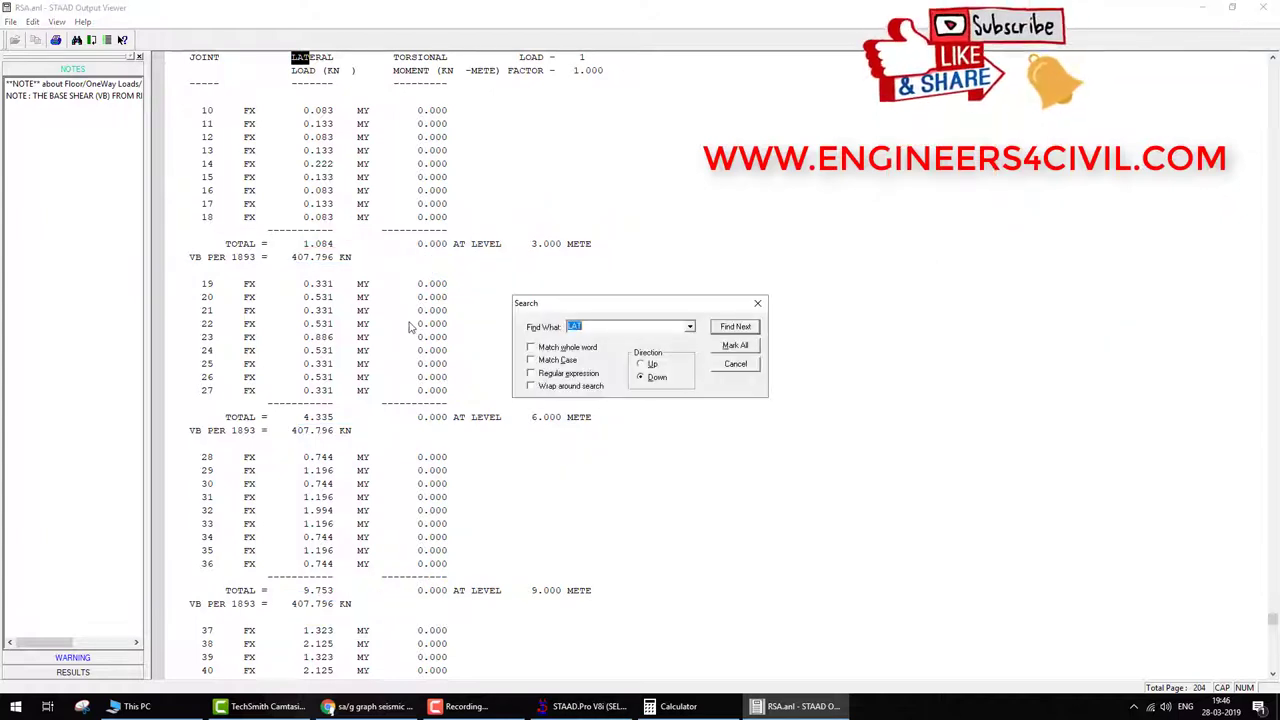
pyautogui.press('Return')
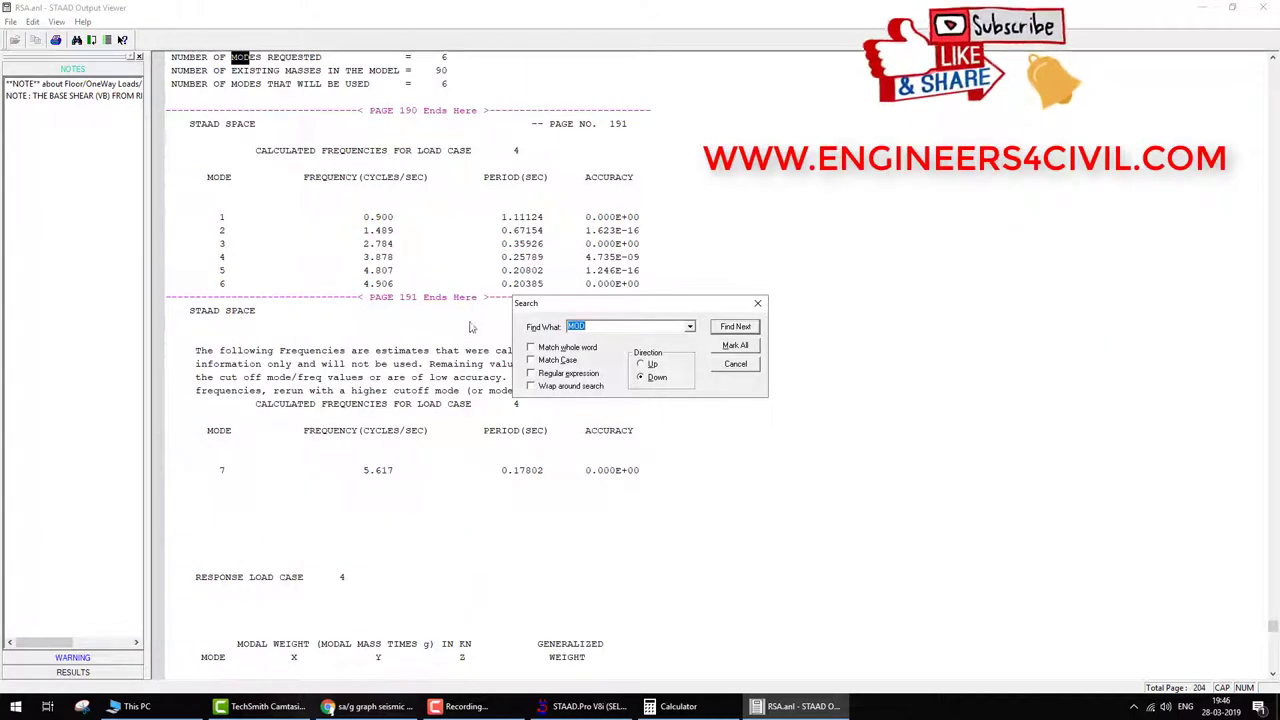
pyautogui.click(730, 367)
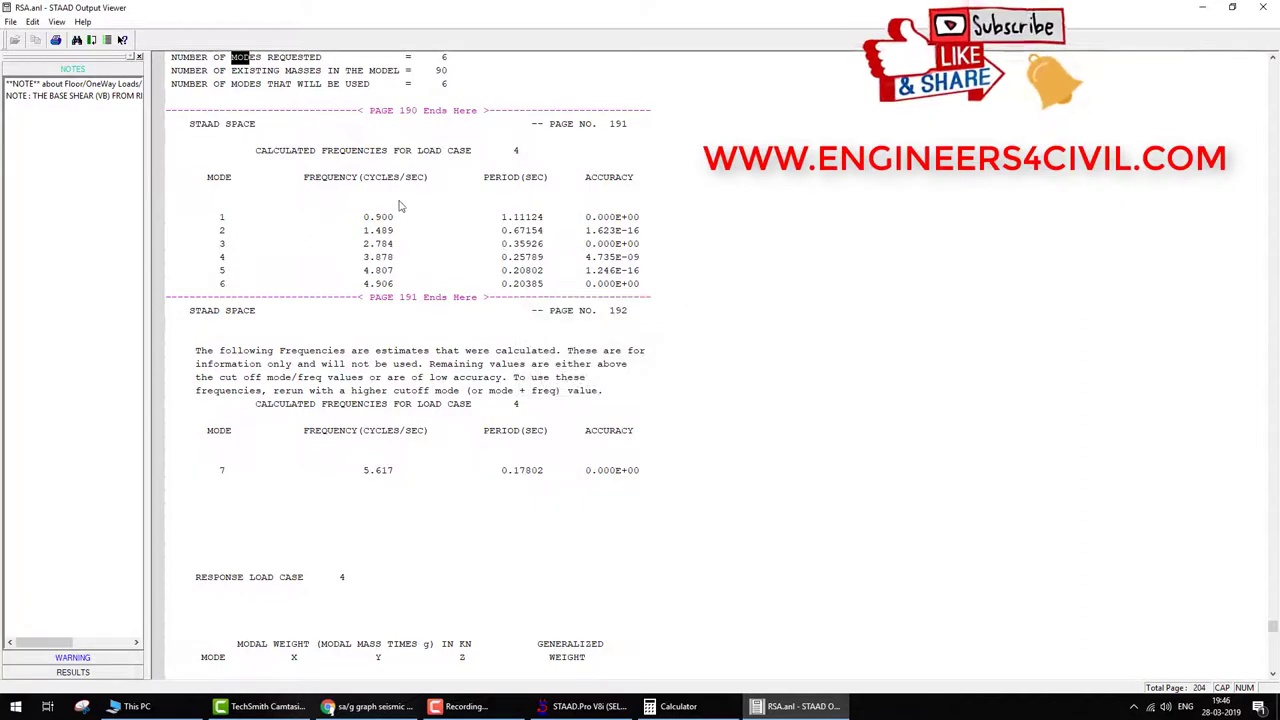
# Mark the mode 1–6 frequencies and periods, then return to STAAD.Pro's Postprocessing.
pyautogui.moveTo(398, 205)
pyautogui.mouseDown()
pyautogui.moveTo(322, 263)
pyautogui.moveTo(423, 242)
pyautogui.moveTo(375, 214)
pyautogui.mouseUp()
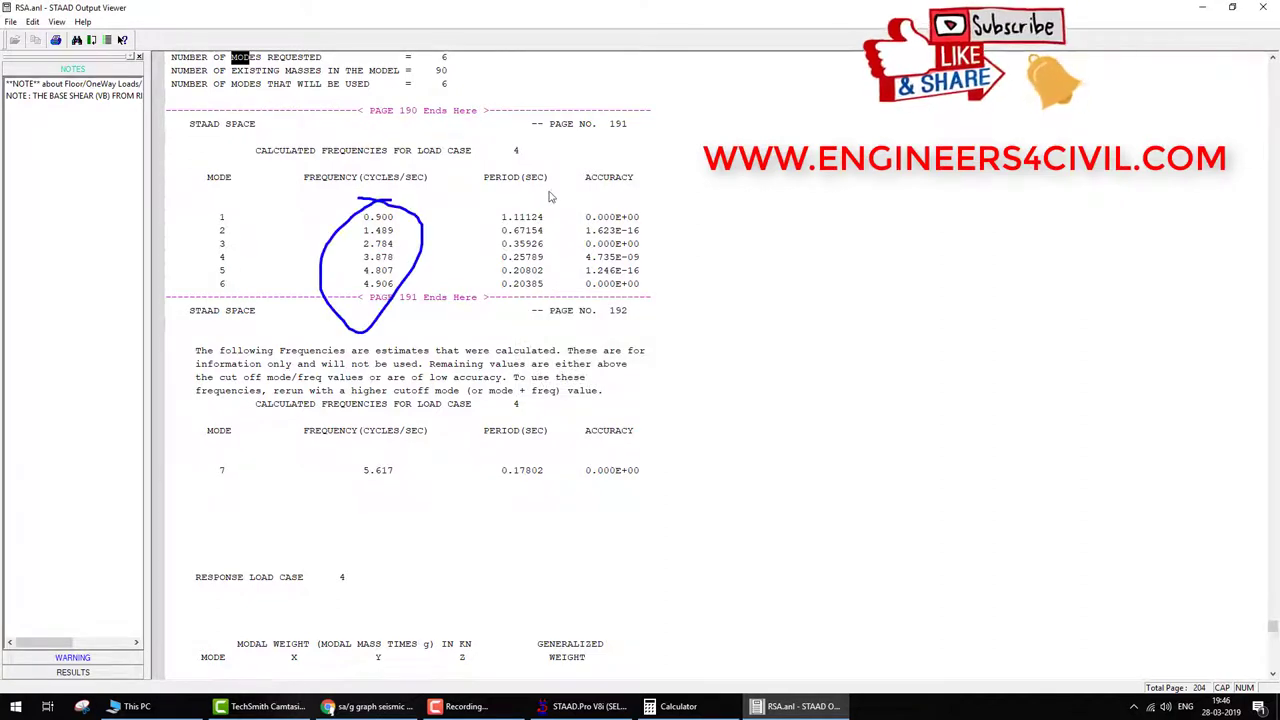
pyautogui.moveTo(530, 198)
pyautogui.mouseDown()
pyautogui.moveTo(471, 286)
pyautogui.moveTo(568, 205)
pyautogui.moveTo(527, 197)
pyautogui.mouseUp()
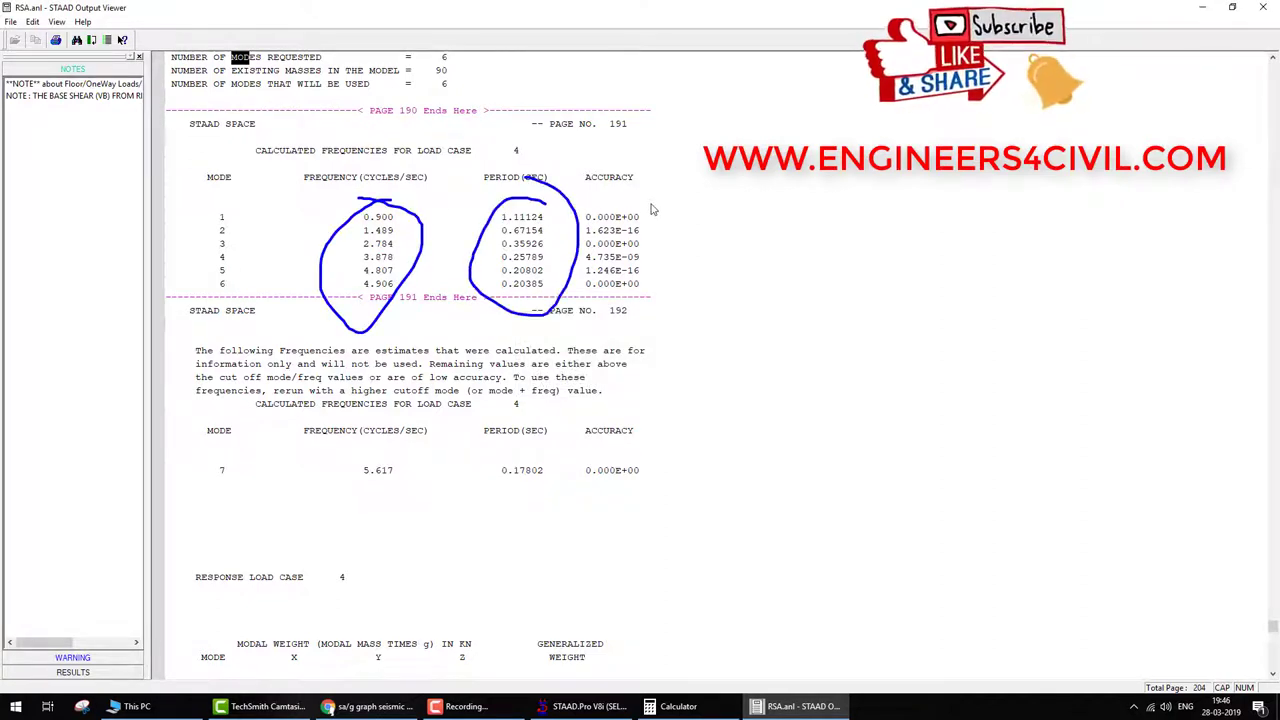
pyautogui.moveTo(658, 200)
pyautogui.mouseDown()
pyautogui.moveTo(670, 238)
pyautogui.moveTo(622, 227)
pyautogui.mouseUp()
pyautogui.moveTo(262, 207); pyautogui.dragTo(388, 205)
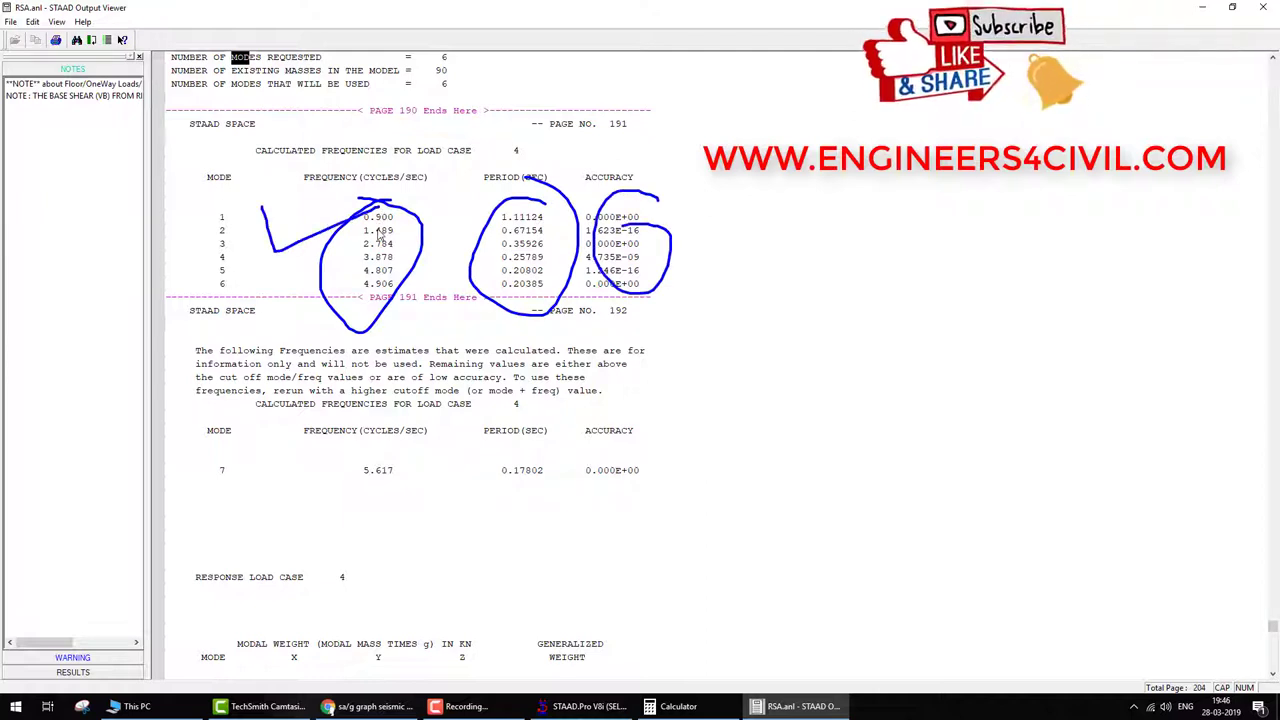
pyautogui.press('Escape')
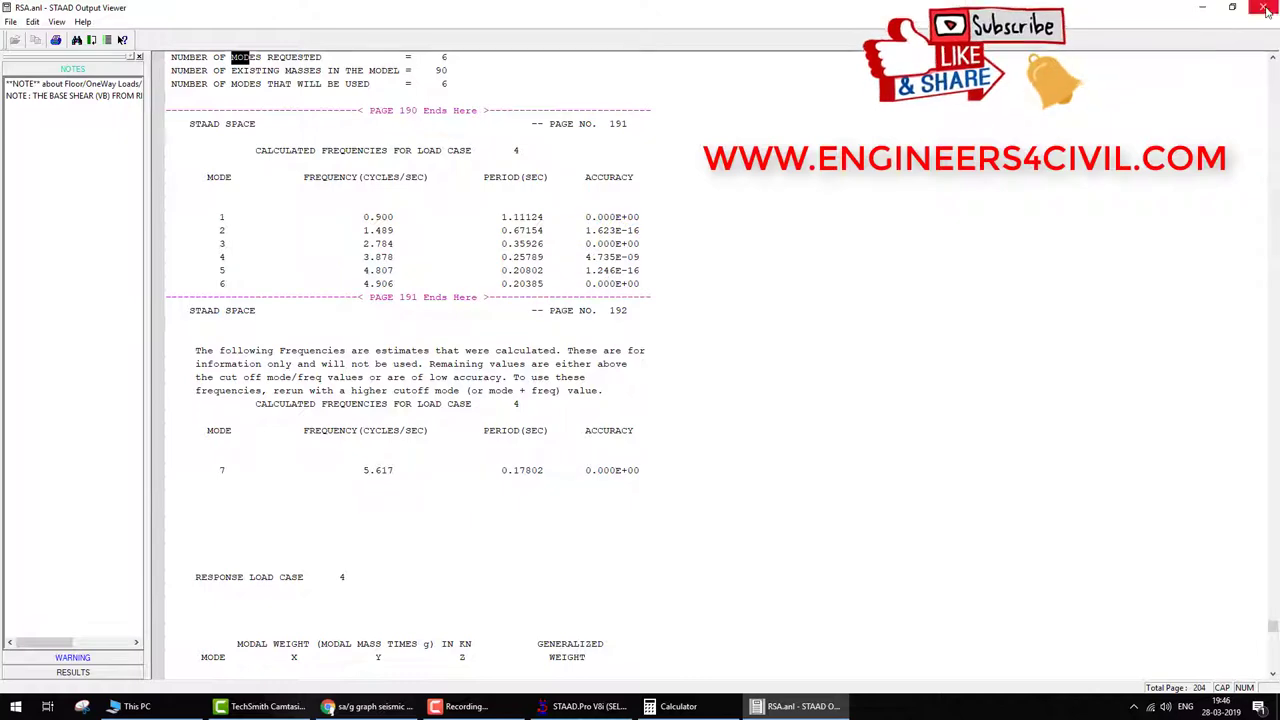
pyautogui.hotkey('alt', 'Tab')
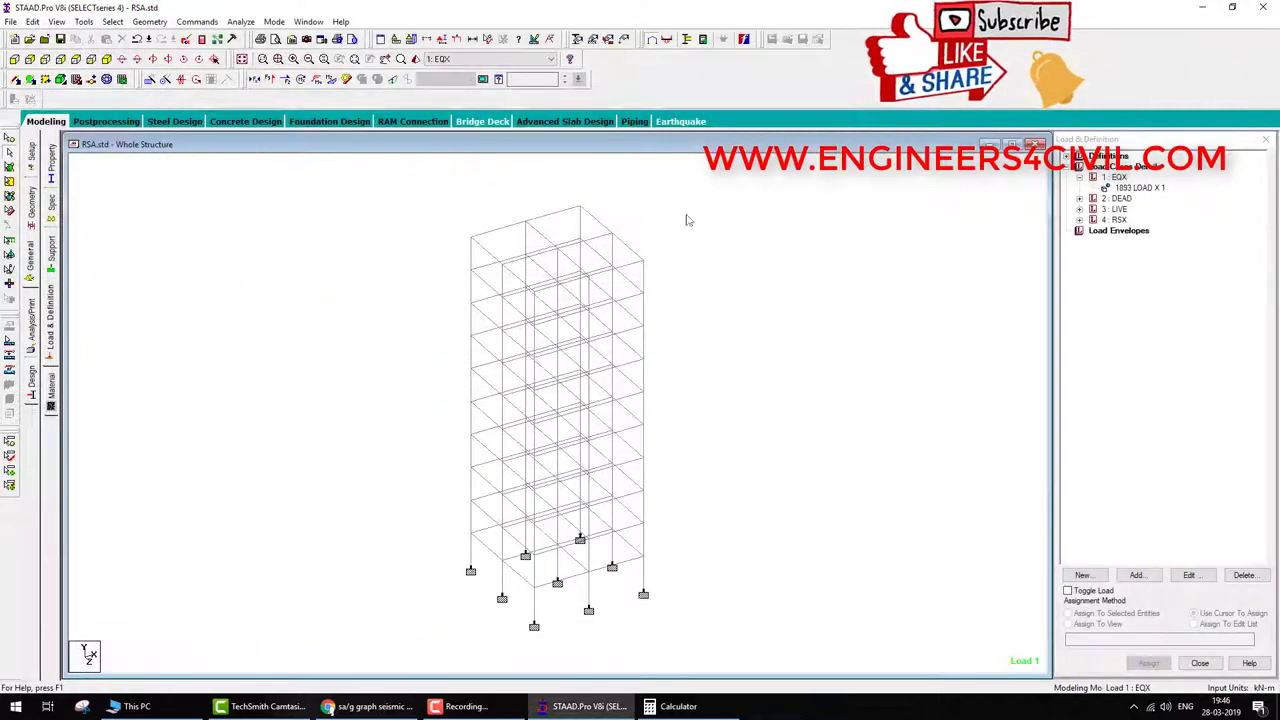
pyautogui.click(482, 79)
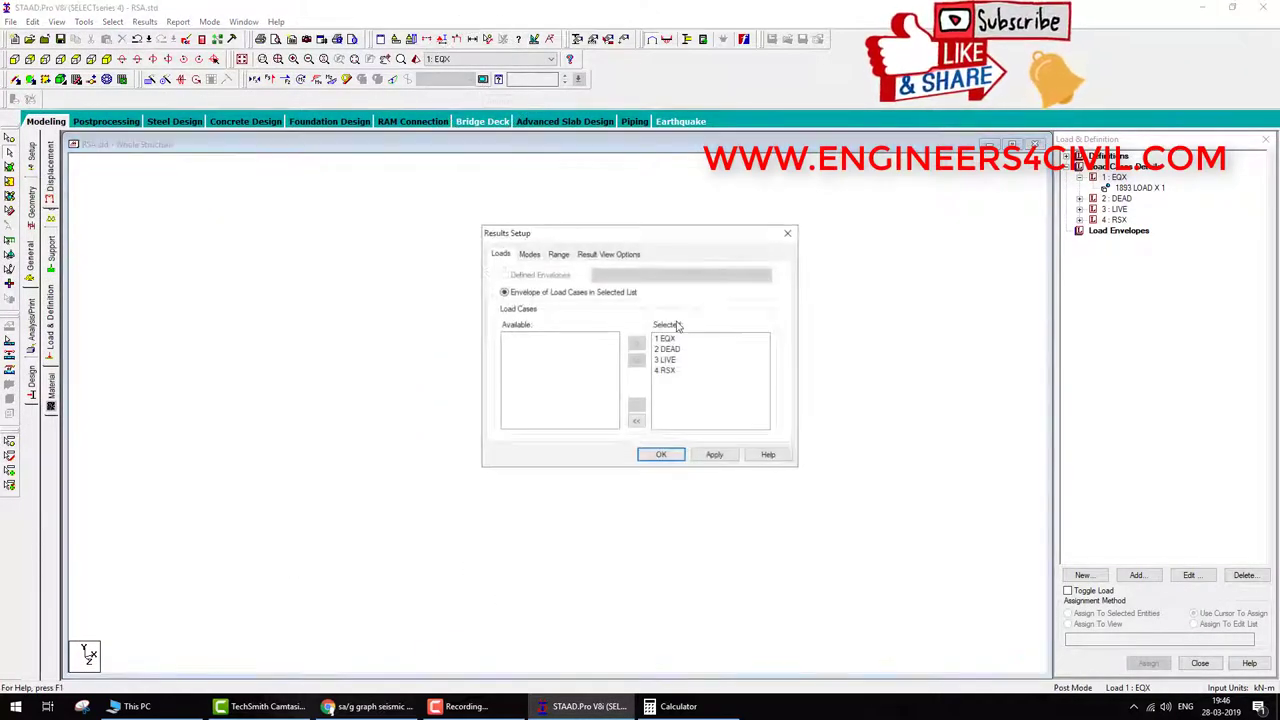
# Accept the EQX, DEAD, LIVE and RSX load cases and attempt the mode-shape animation twice.
pyautogui.click(659, 454)
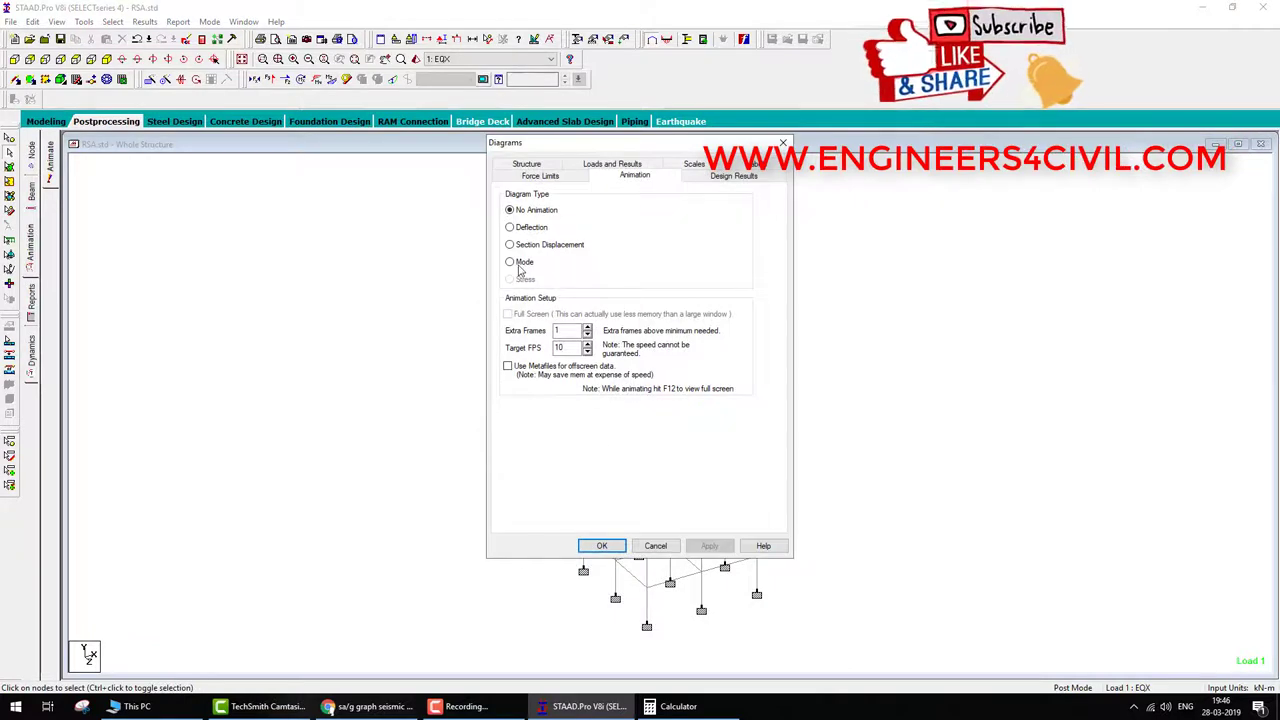
pyautogui.click(518, 264)
pyautogui.click(603, 546)
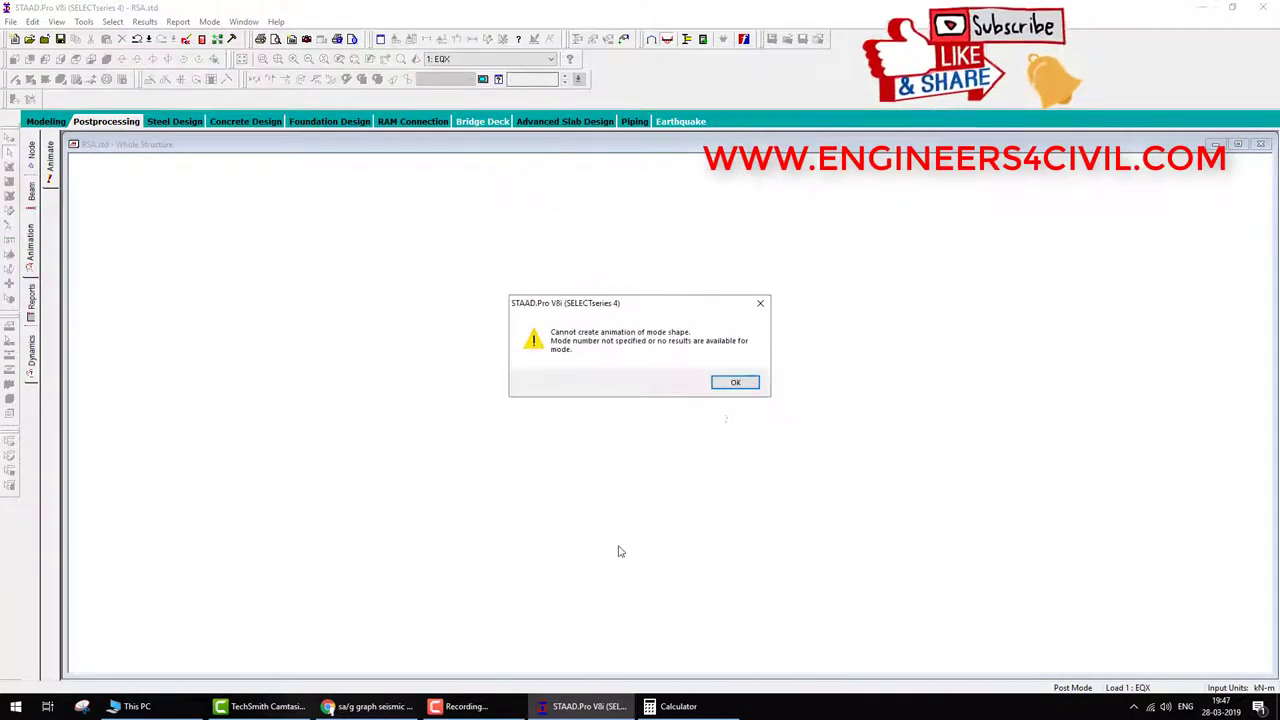
pyautogui.click(735, 383)
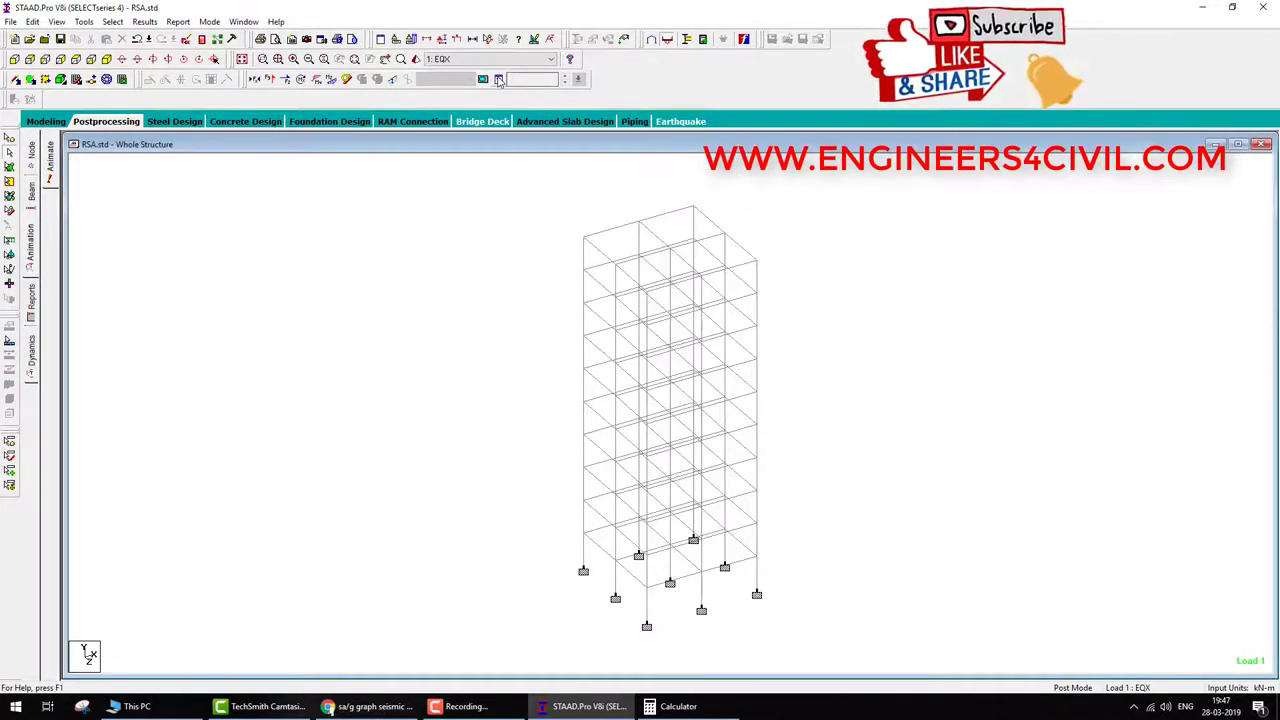
pyautogui.click(482, 79)
pyautogui.click(510, 263)
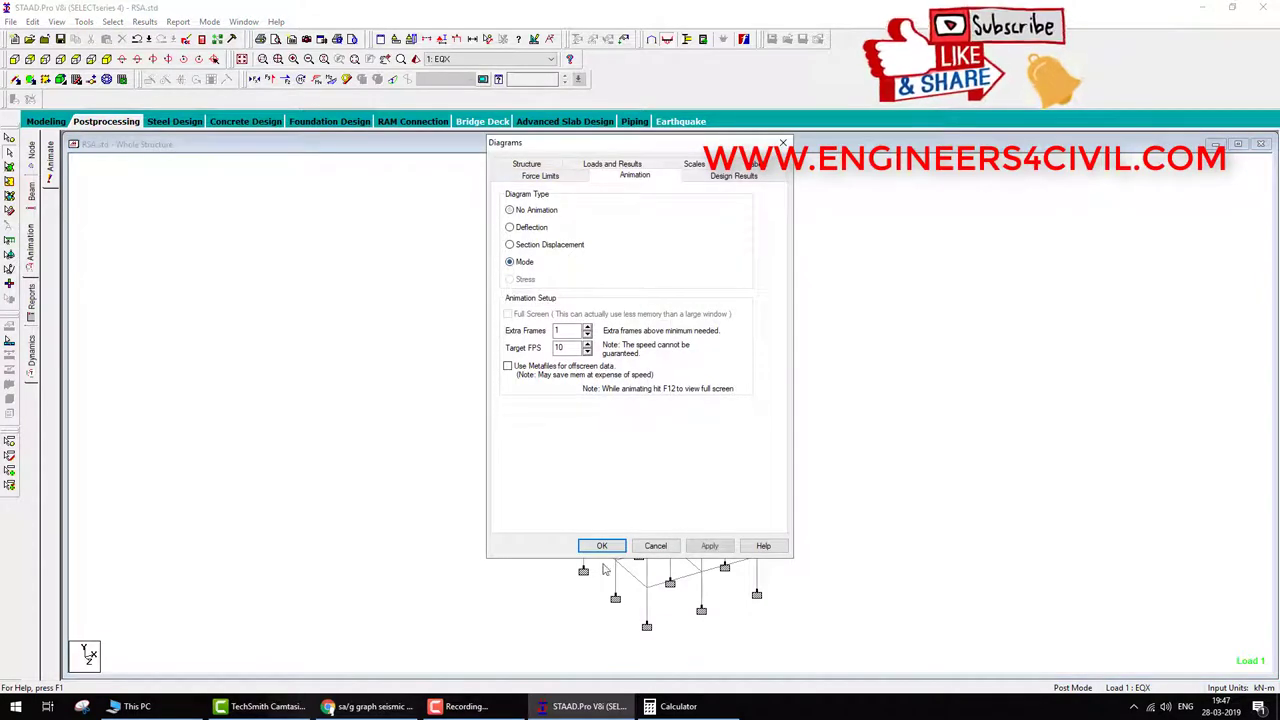
pyautogui.click(601, 546)
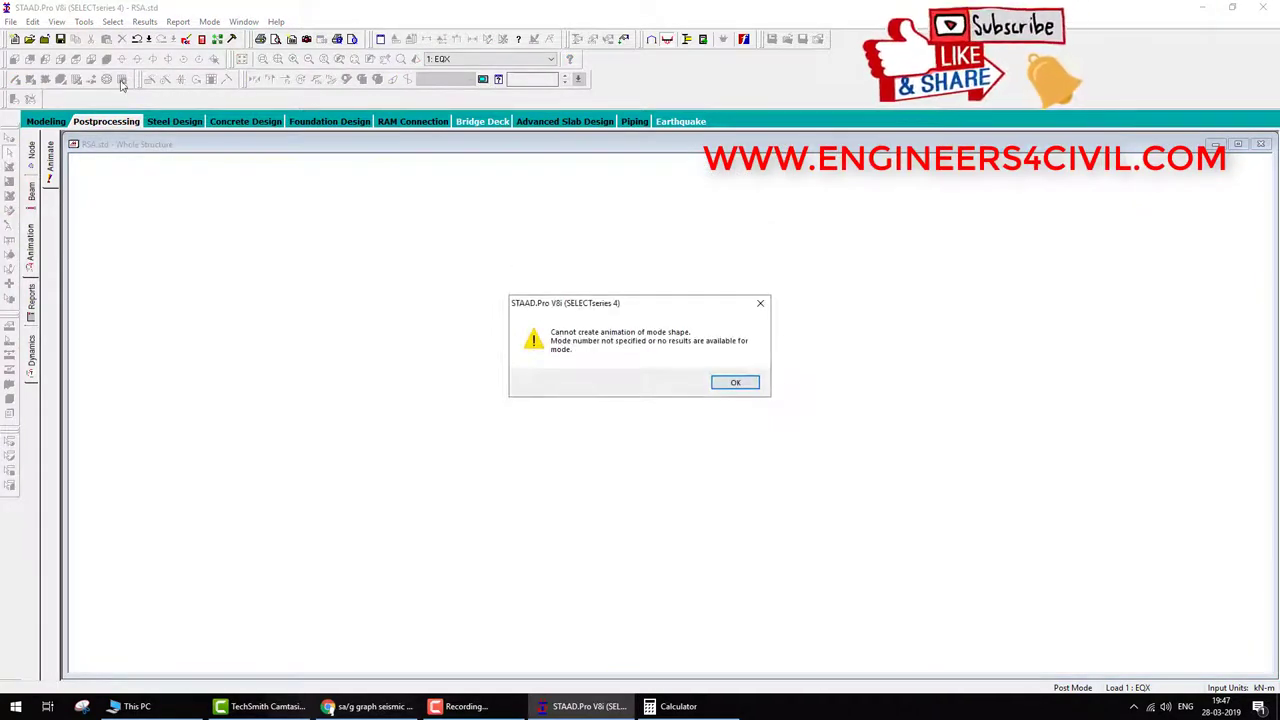
pyautogui.click(733, 385)
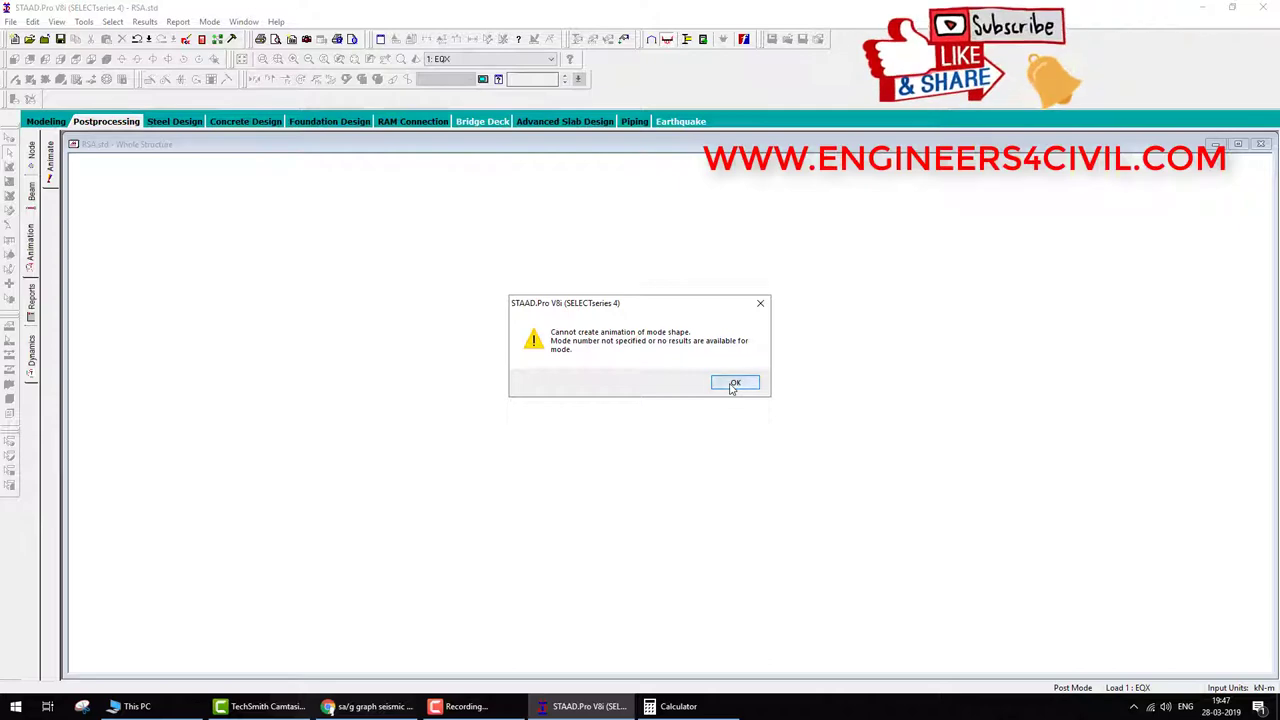
# Show the displacement results and retry the mode-shape animation, which warns again.
pyautogui.click(107, 122)
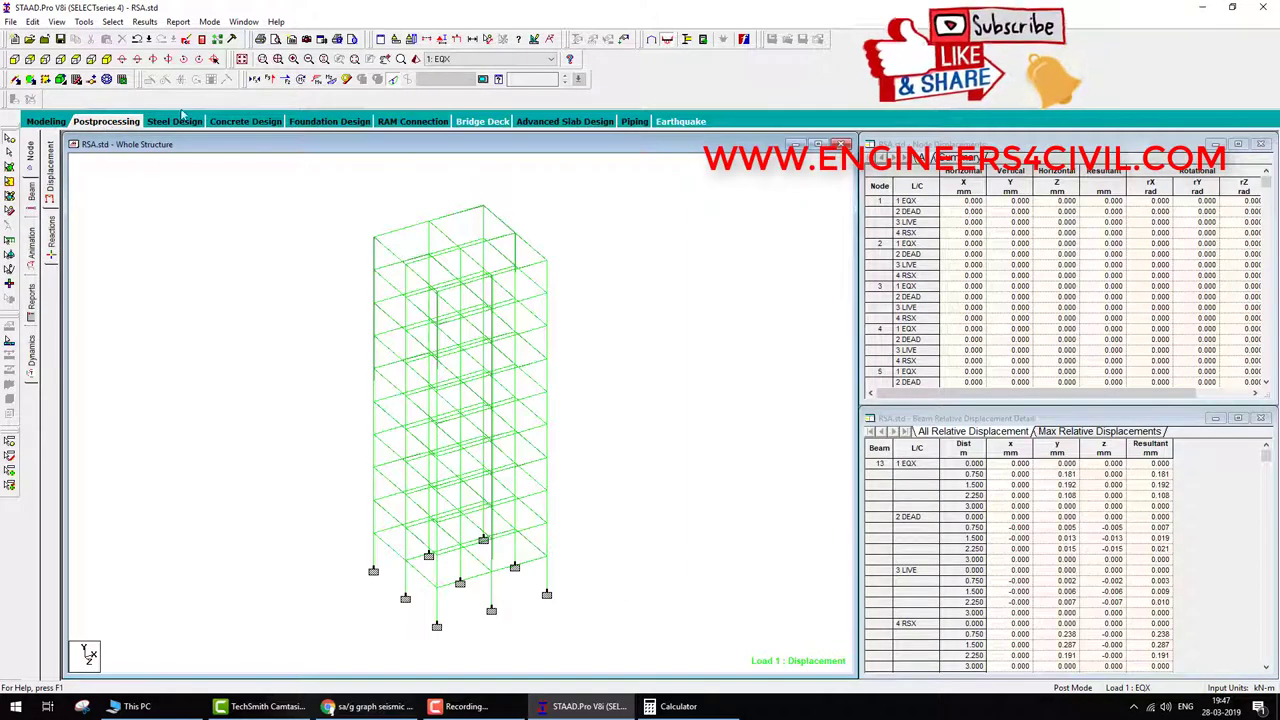
pyautogui.click(483, 79)
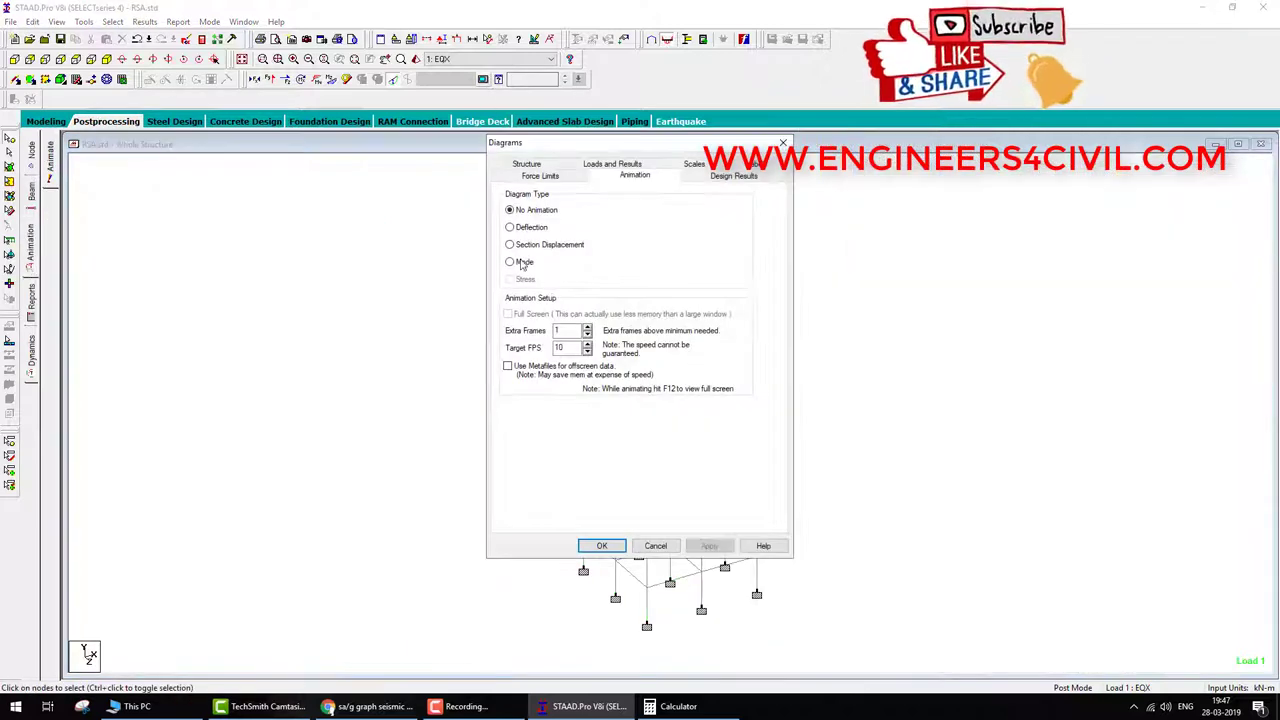
pyautogui.click(521, 263)
pyautogui.click(602, 545)
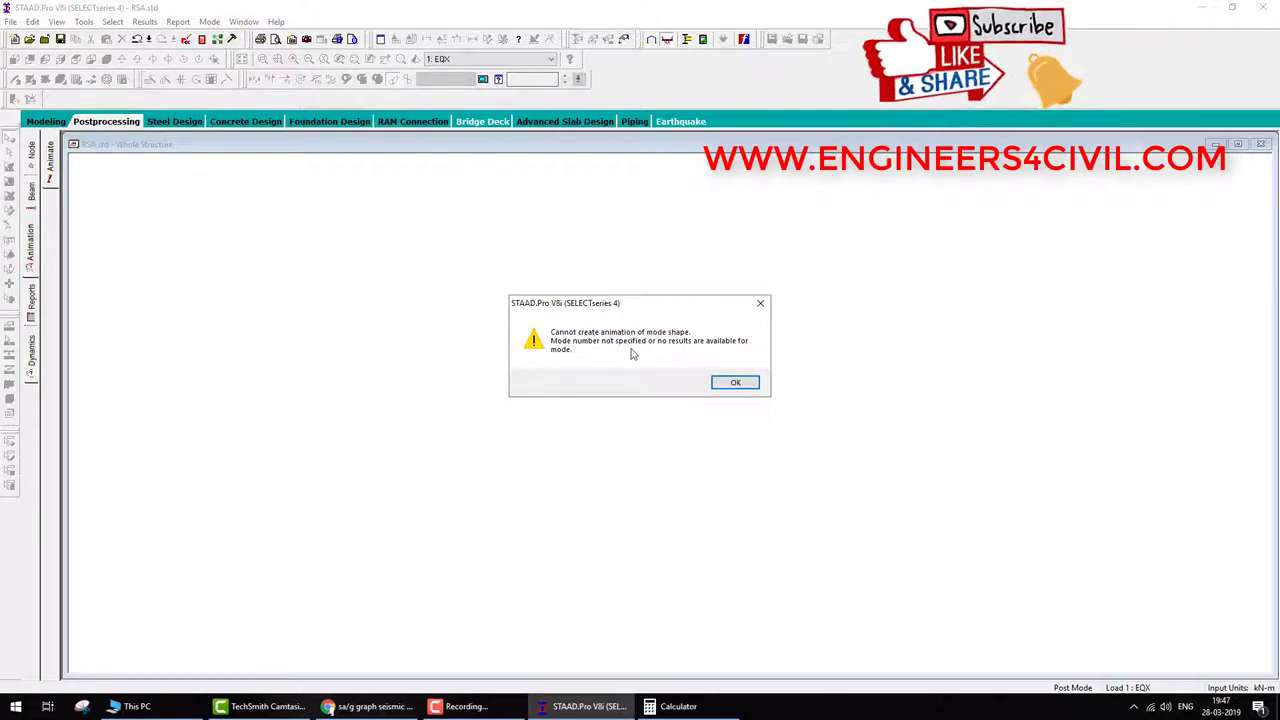
pyautogui.click(736, 383)
pyautogui.click(678, 706)
pyautogui.click(678, 706)
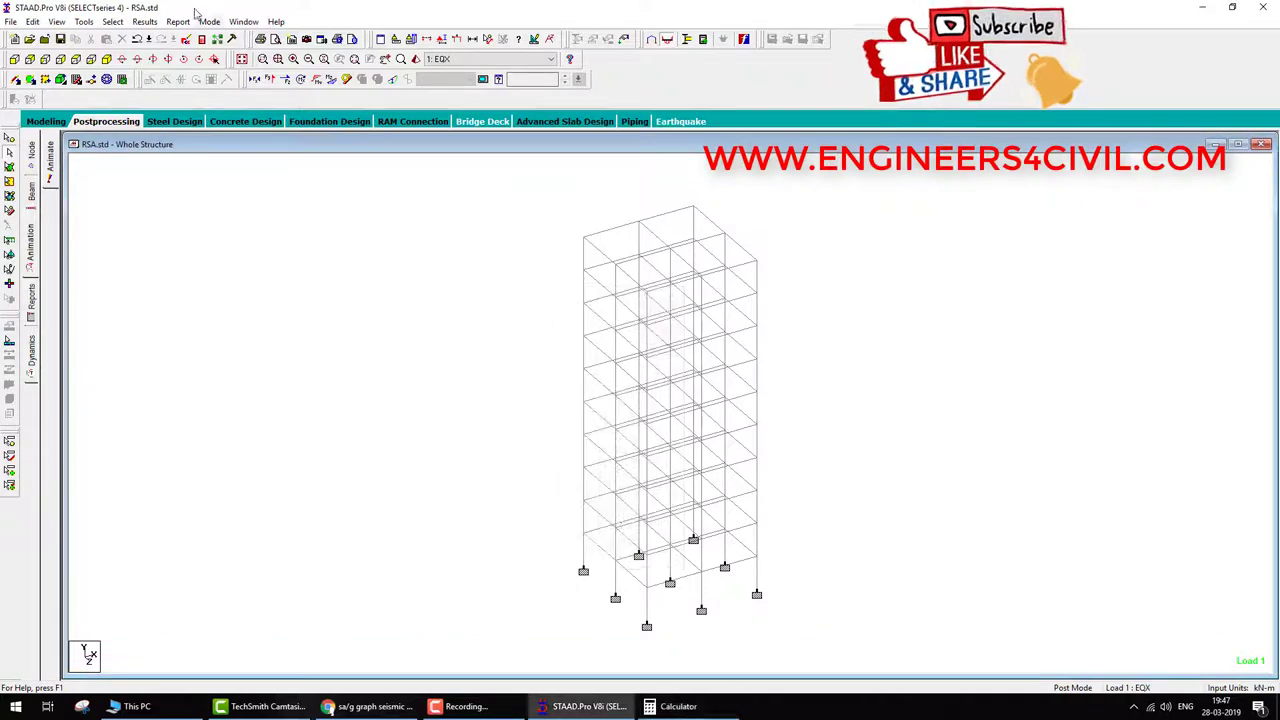
# Return to Modeling and re-run the analysis.
pyautogui.click(145, 21)
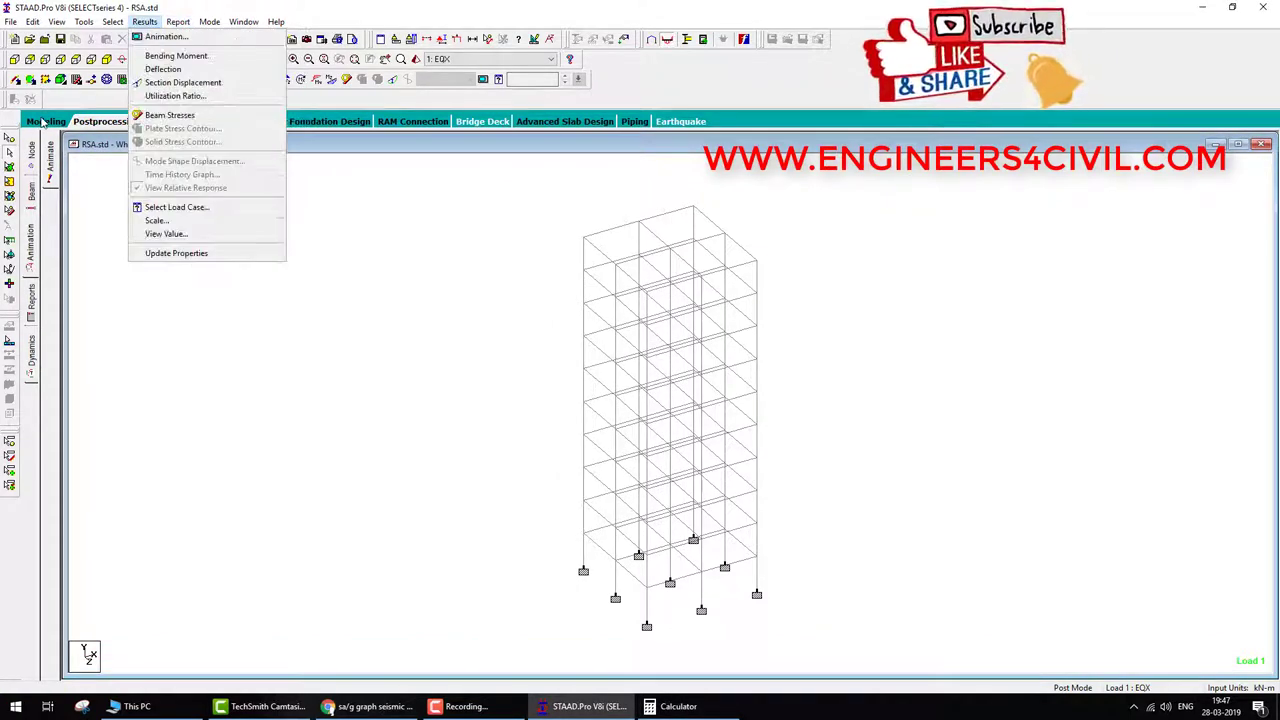
pyautogui.click(42, 121)
pyautogui.click(240, 21)
pyautogui.click(262, 36)
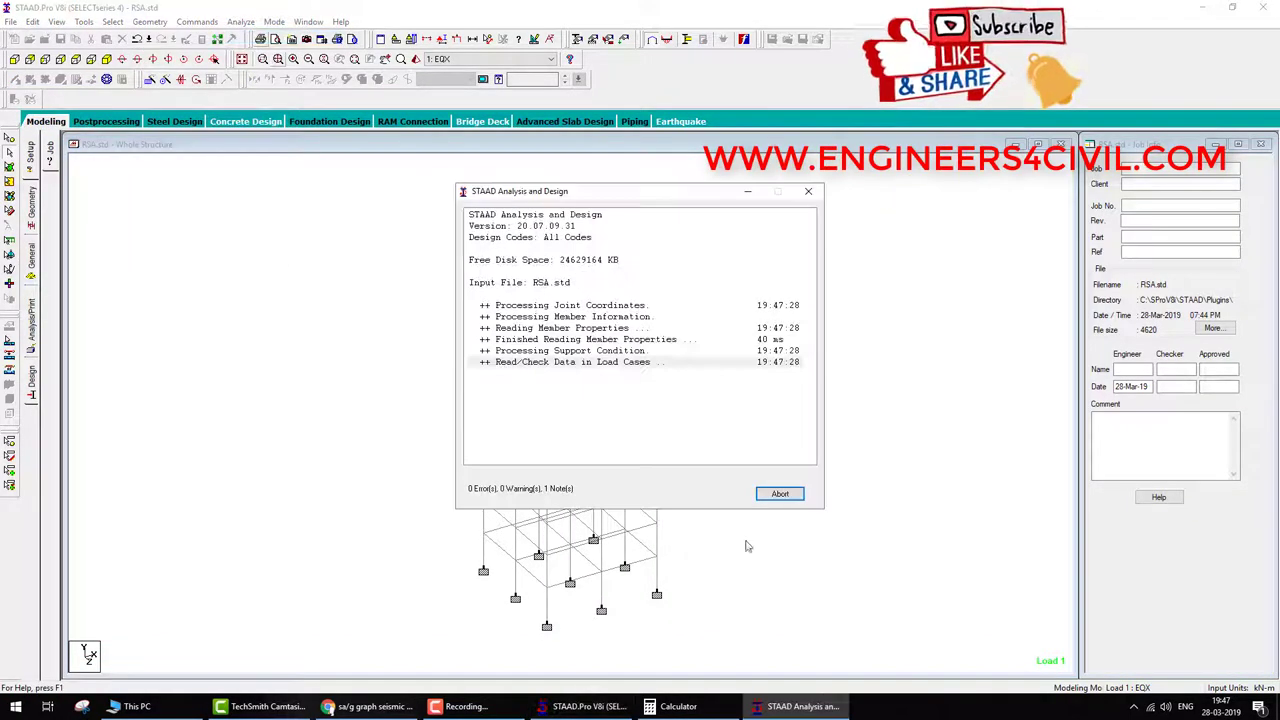
pyautogui.click(779, 493)
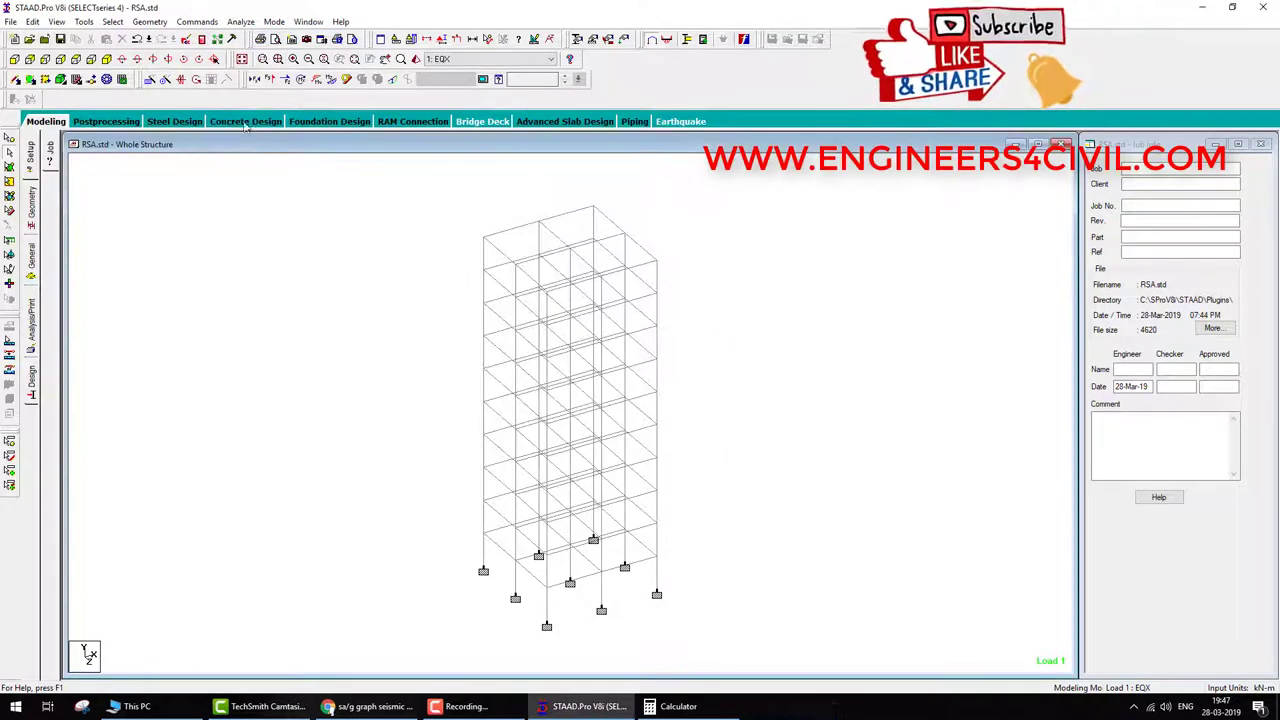
# In Postprocessing, clear the deflected shape and retry the mode-shape animation.
pyautogui.click(132, 122)
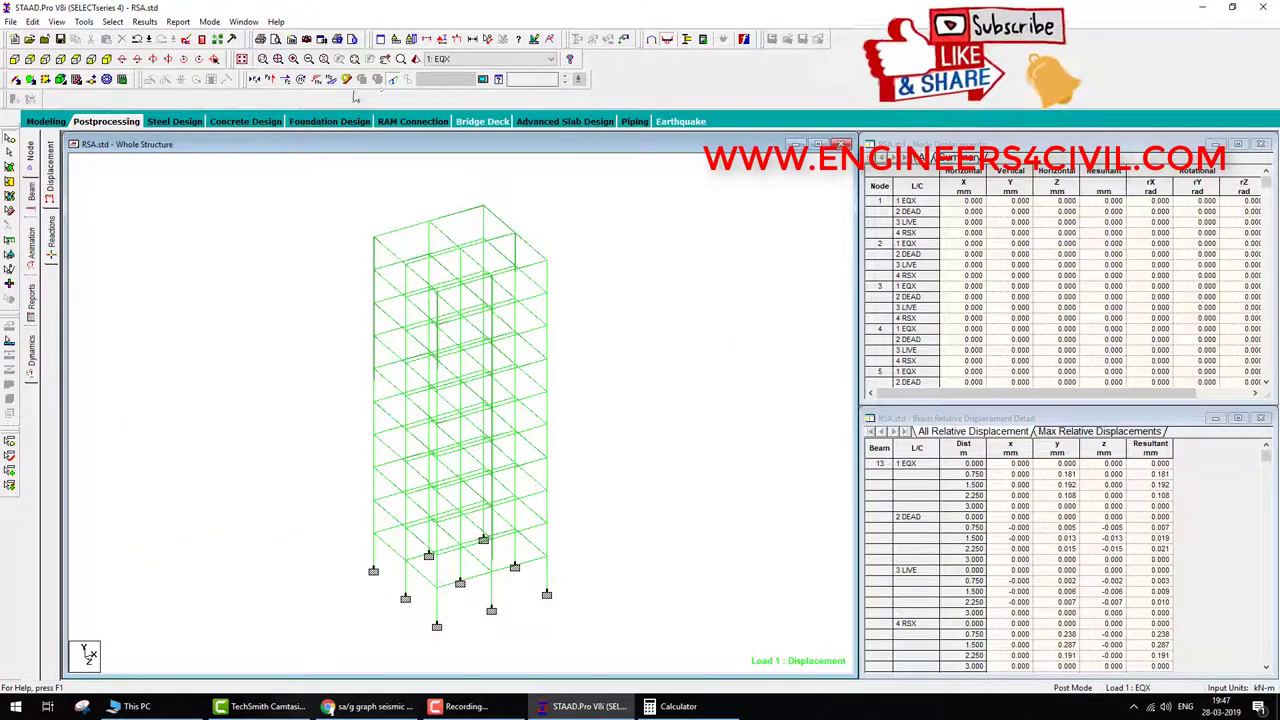
pyautogui.click(396, 81)
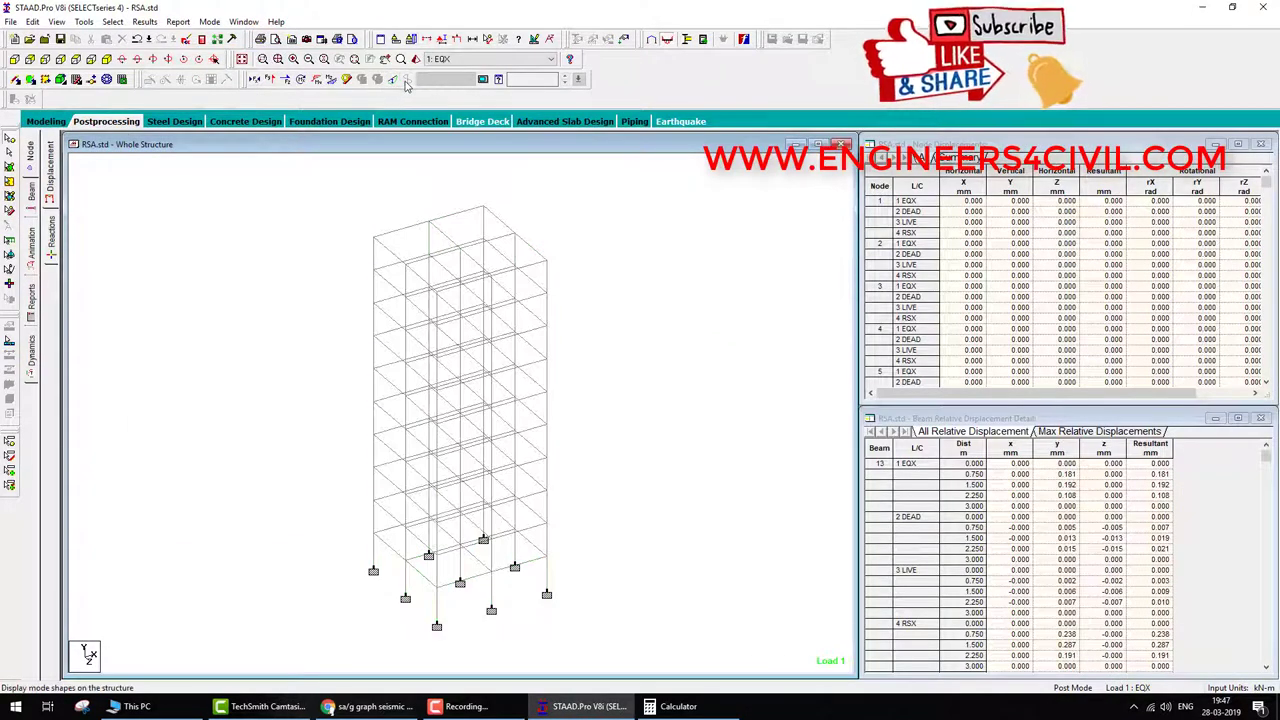
pyautogui.click(483, 79)
pyautogui.click(510, 261)
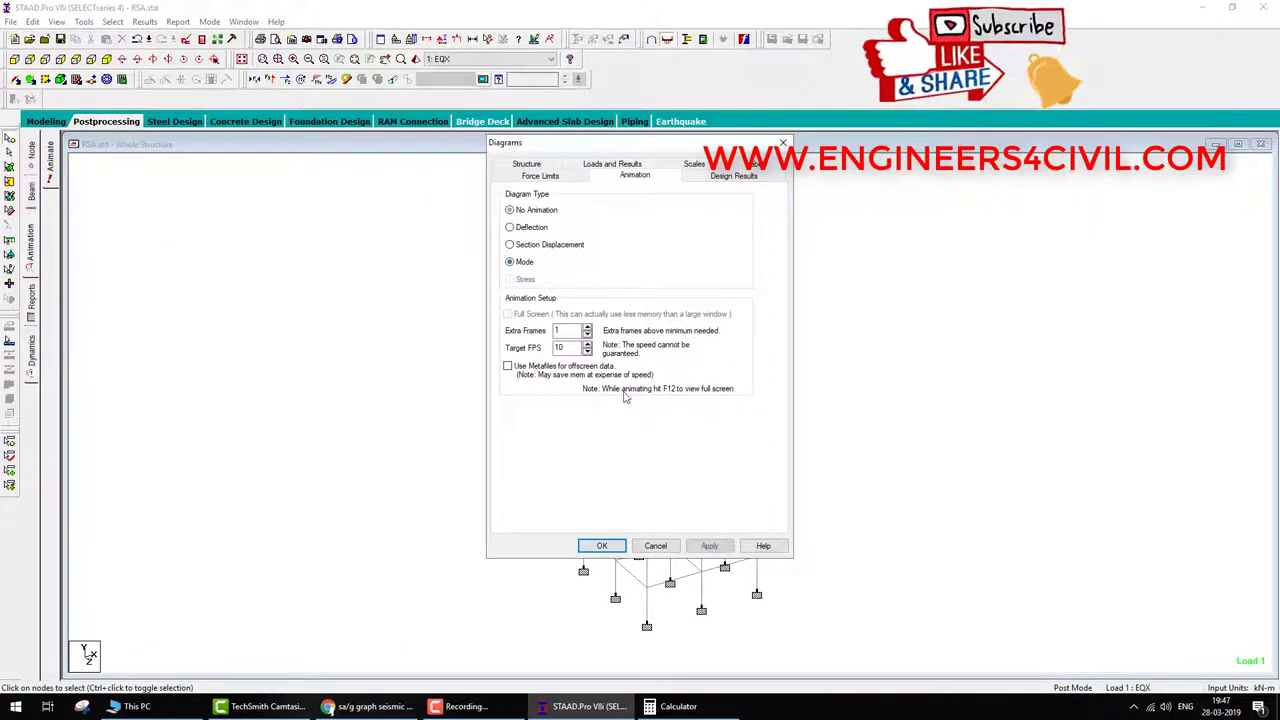
pyautogui.click(604, 545)
pyautogui.click(738, 386)
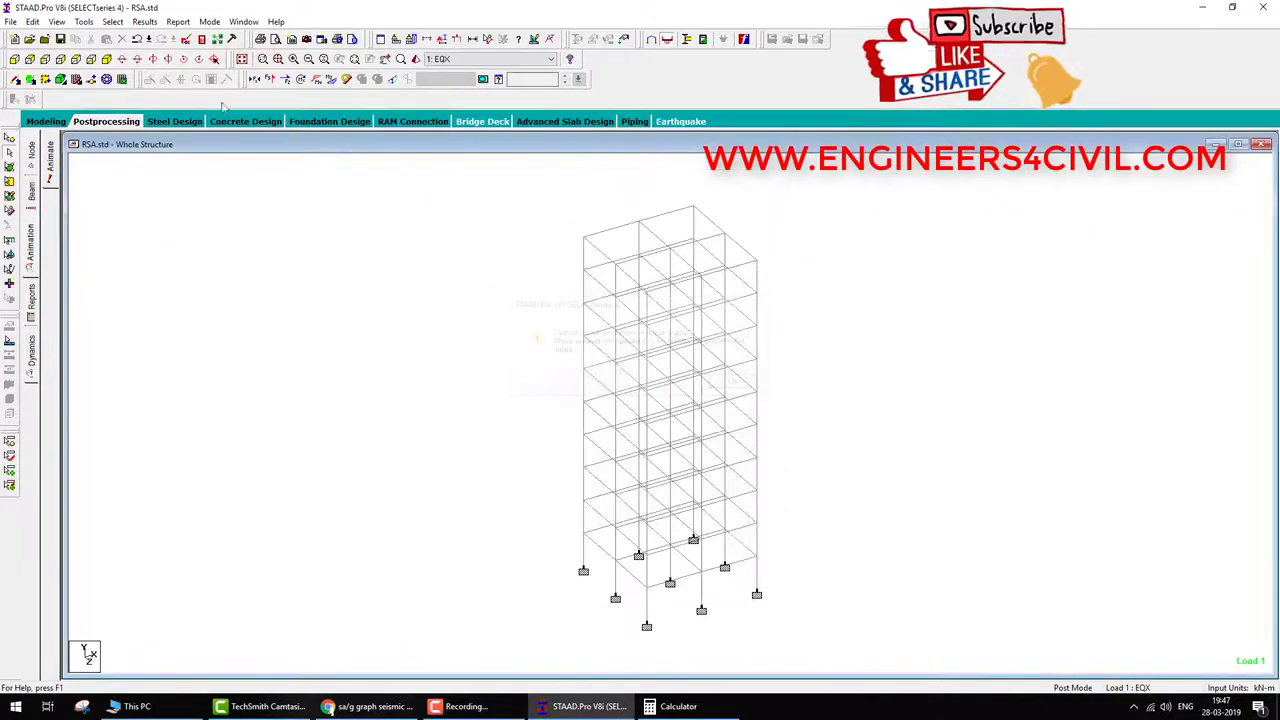
# In Modeling, set Cut Off Mode Shape to 6 under Commands > Miscellaneous.
pyautogui.click(46, 121)
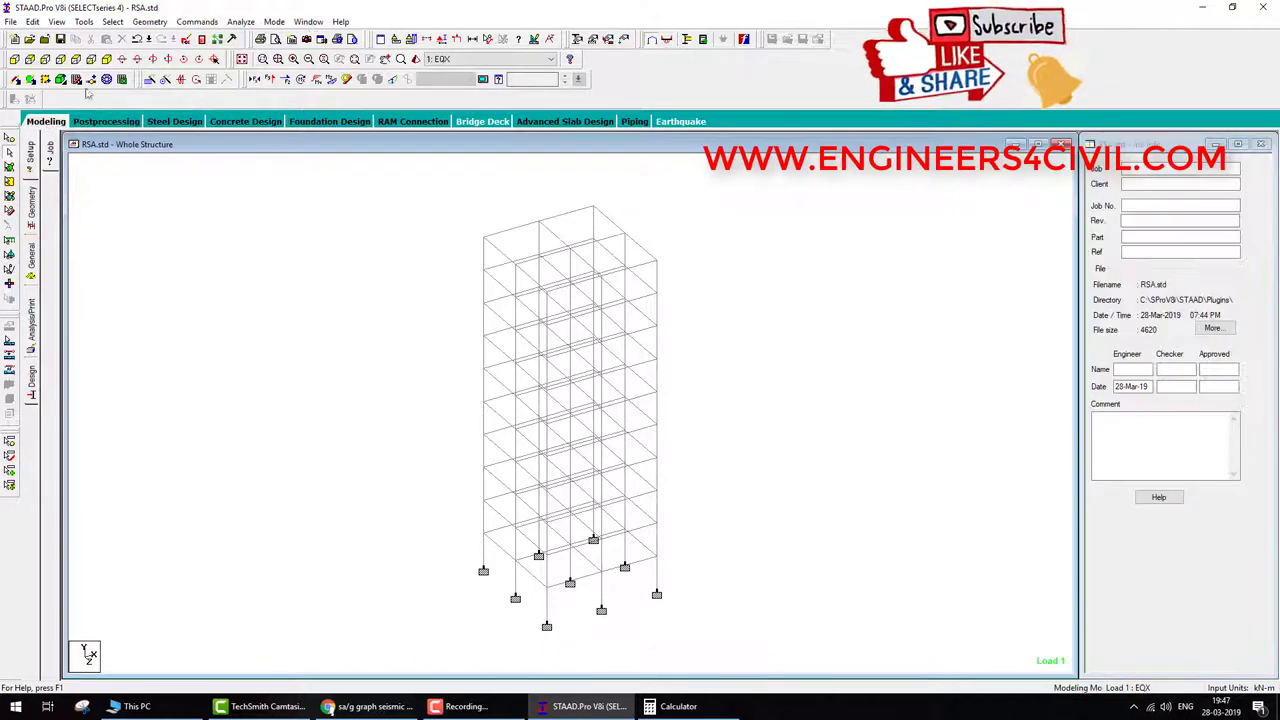
pyautogui.click(190, 21)
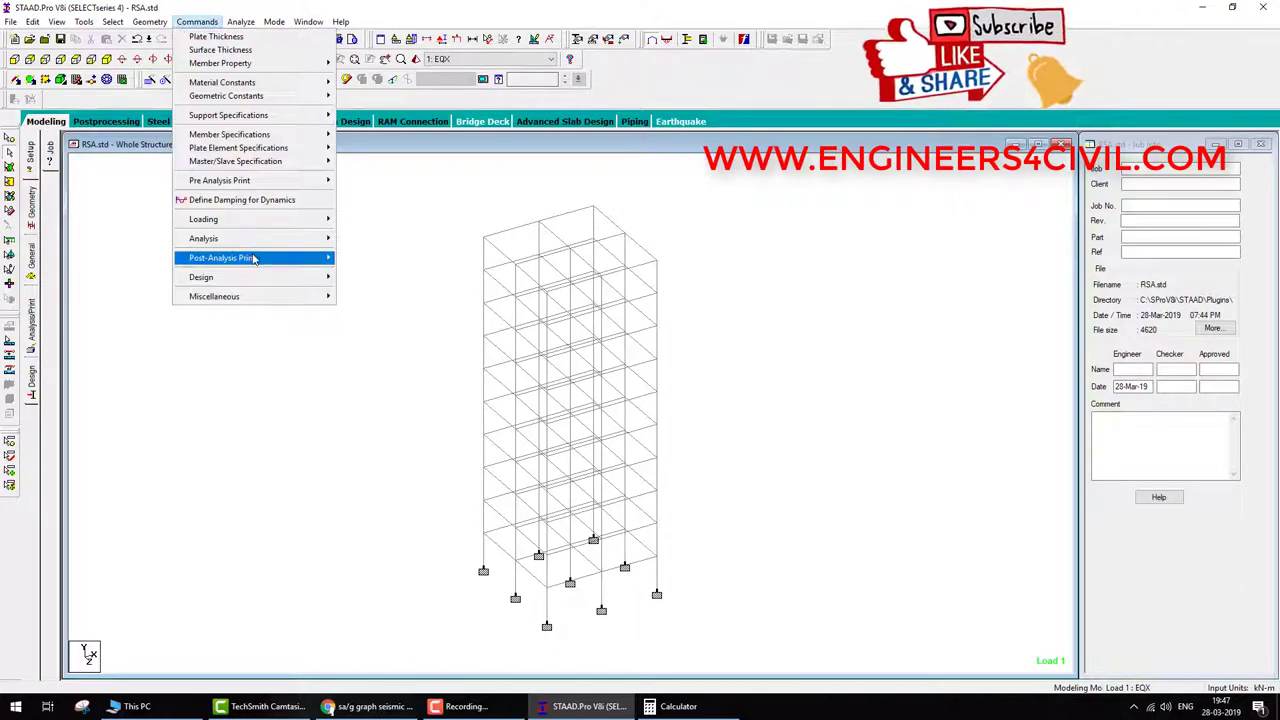
pyautogui.moveTo(260, 243)
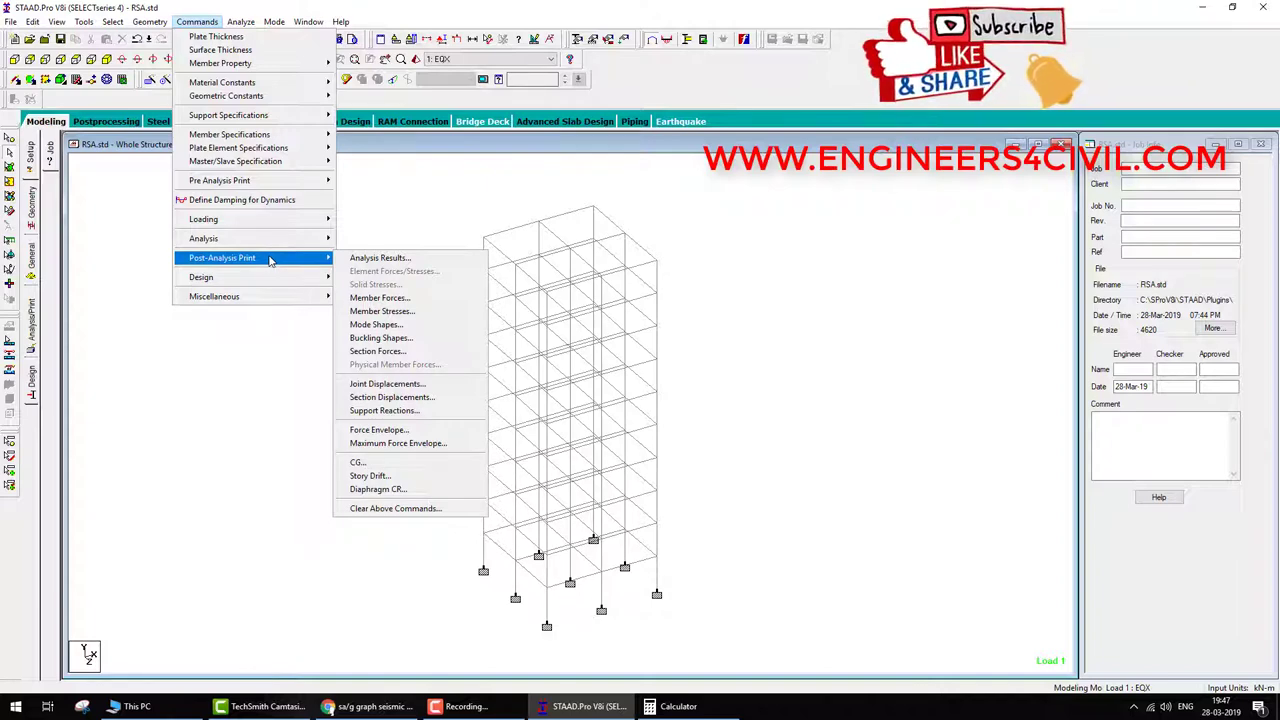
pyautogui.moveTo(277, 296)
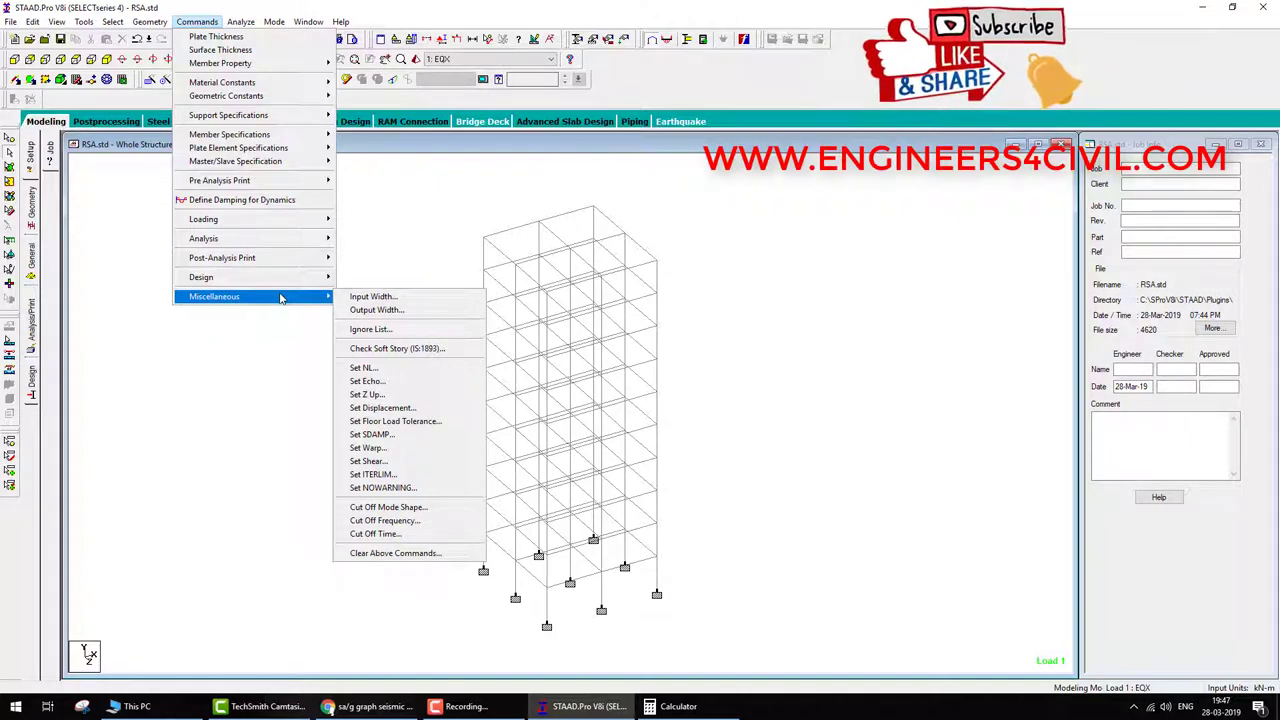
pyautogui.click(388, 507)
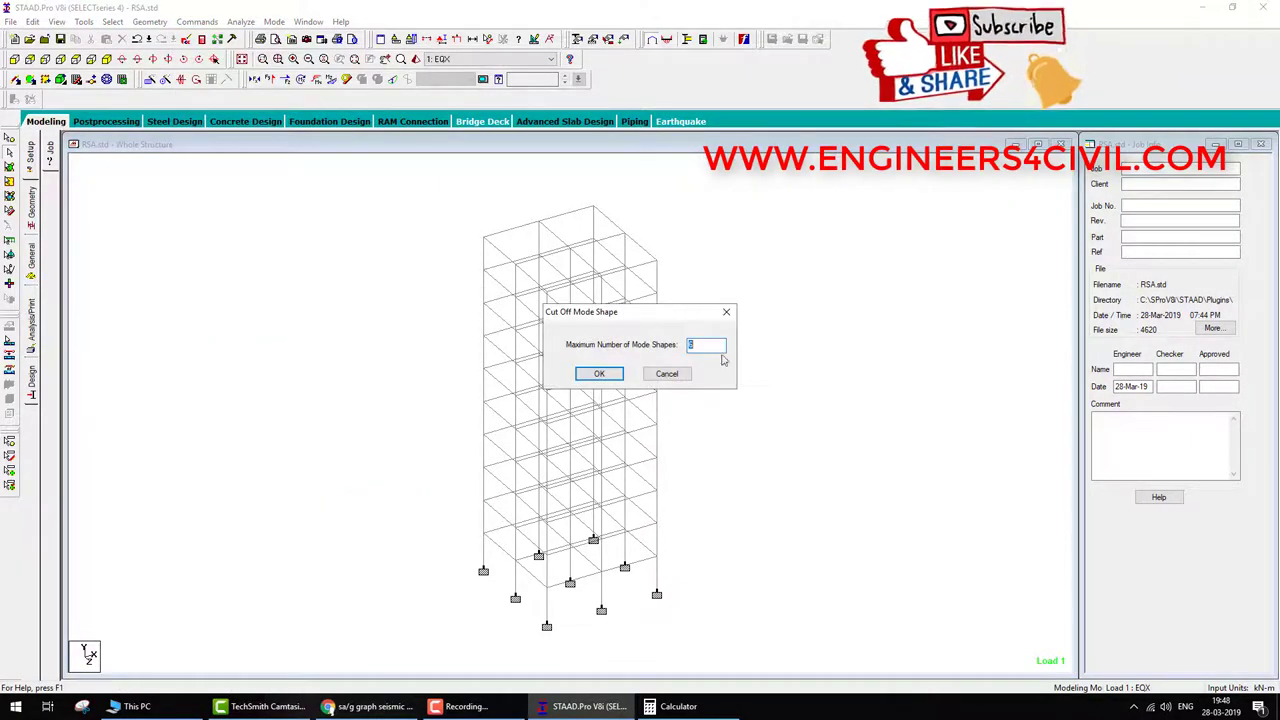
pyautogui.click(599, 374)
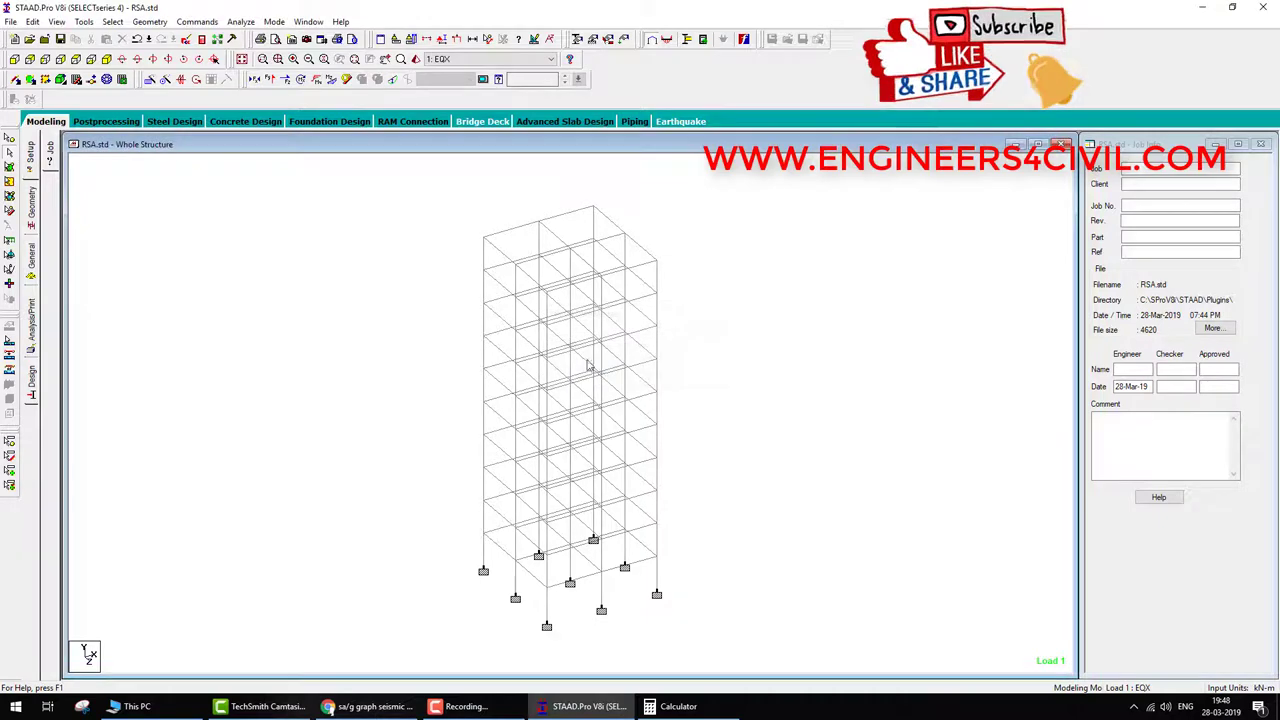
# Save and re-run the analysis, hide the displacement diagram, and open the output report.
pyautogui.click(241, 21)
pyautogui.click(268, 38)
pyautogui.click(557, 384)
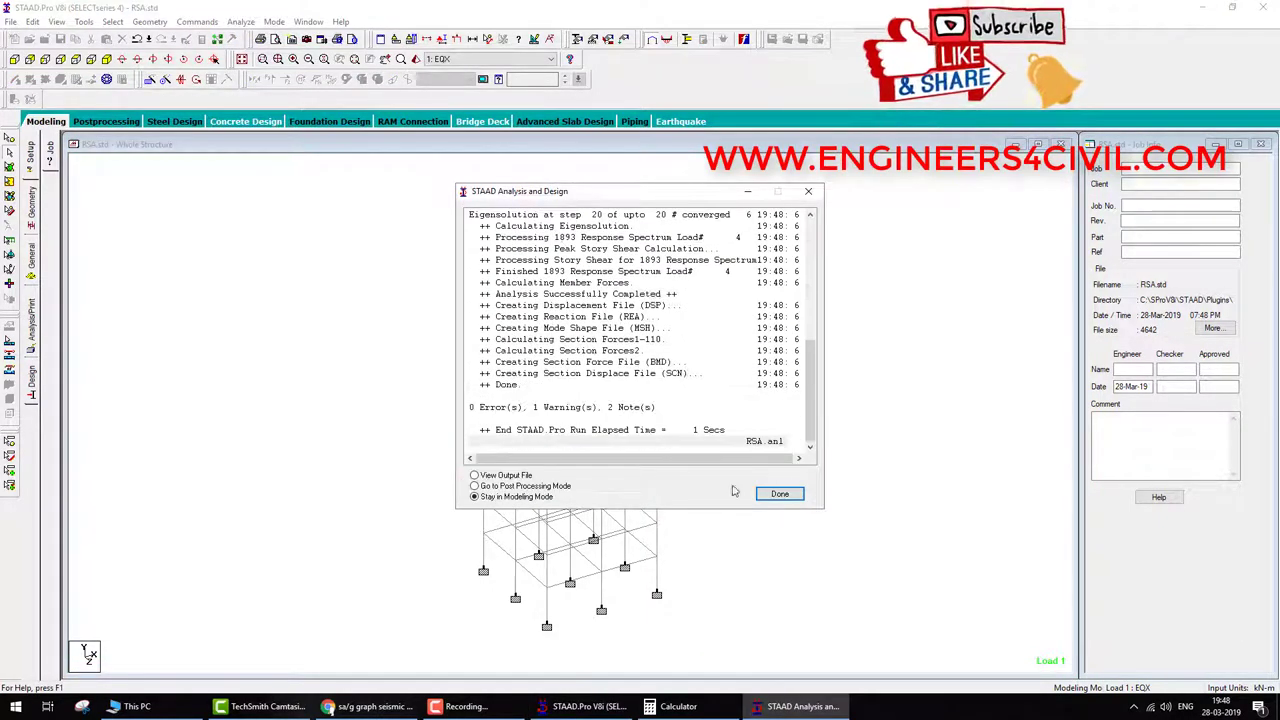
pyautogui.click(780, 494)
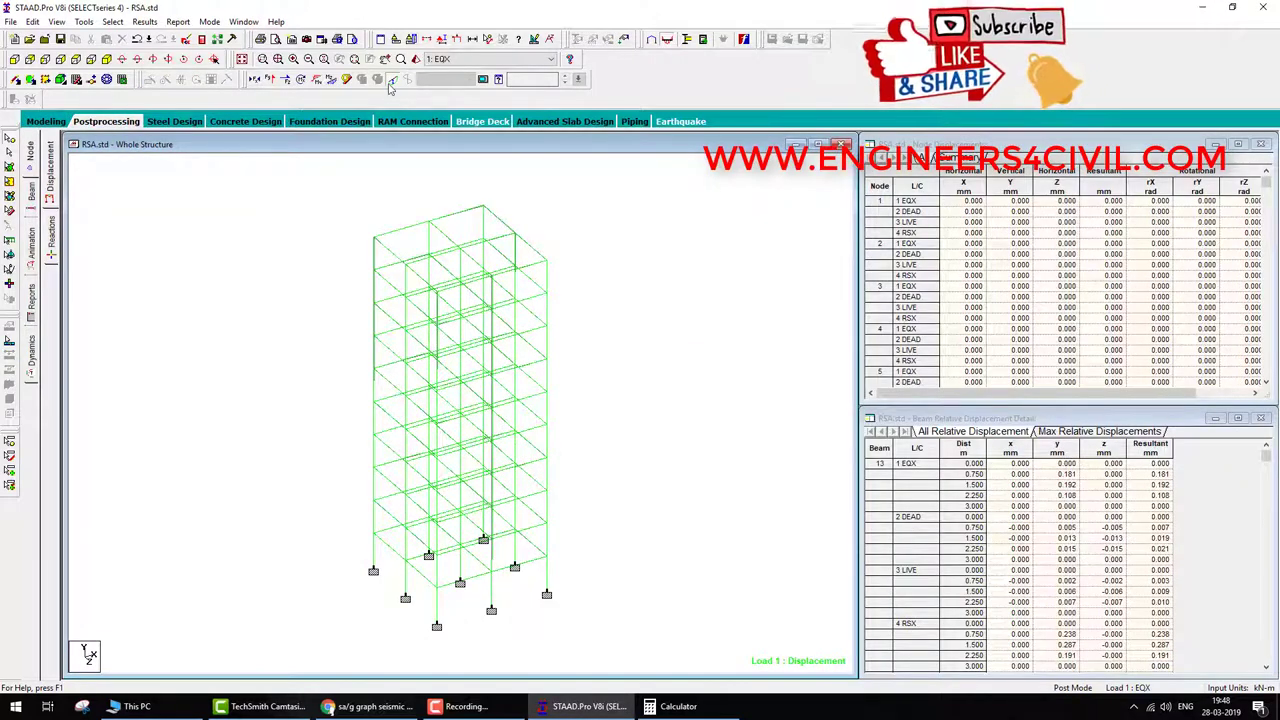
pyautogui.click(391, 80)
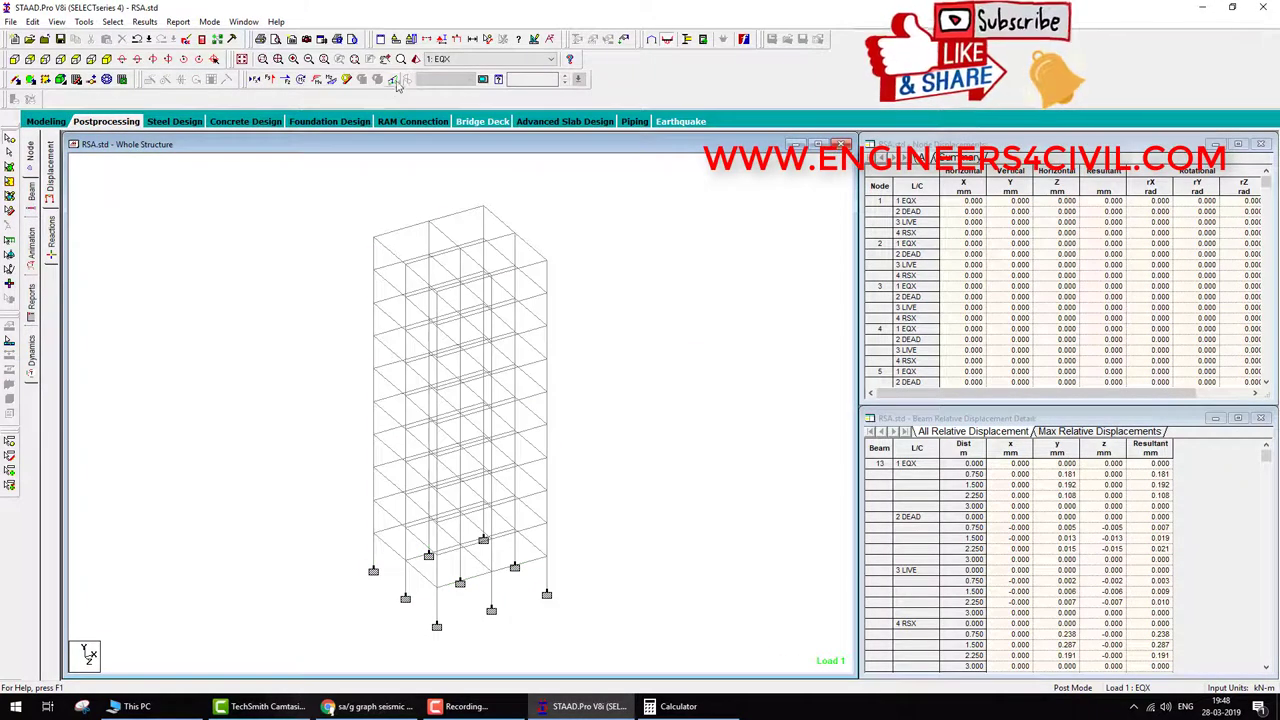
pyautogui.click(200, 39)
# Search the report for 'MODE' to confirm 6 modes requested and used.
pyautogui.scroll(-1, 480, 390)
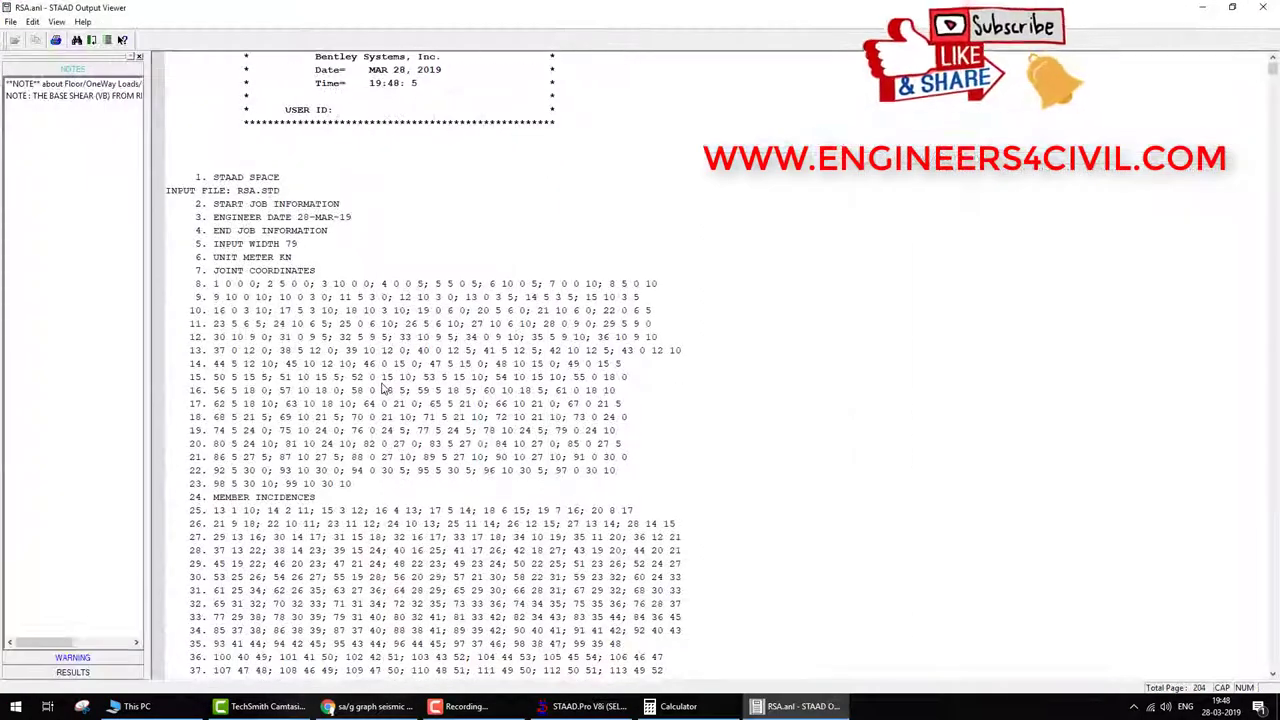
pyautogui.hotkey('ctrl', 'f')
pyautogui.press('Return')
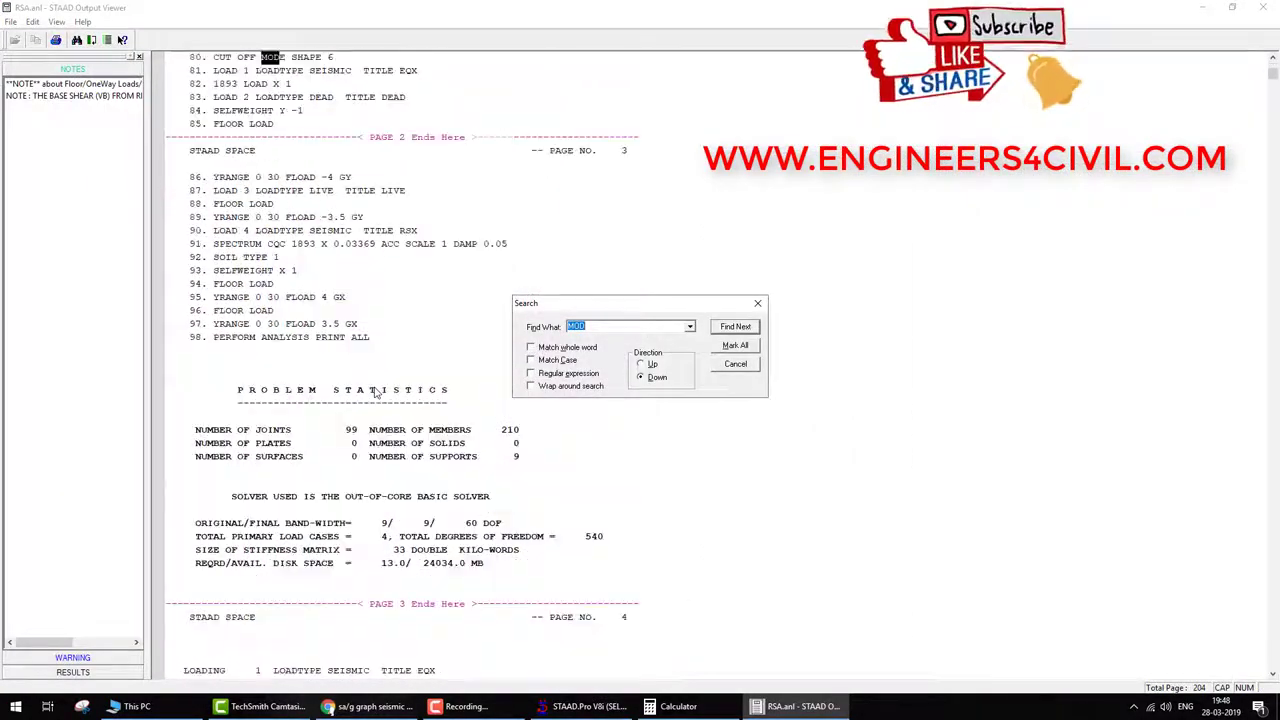
pyautogui.press('Return')
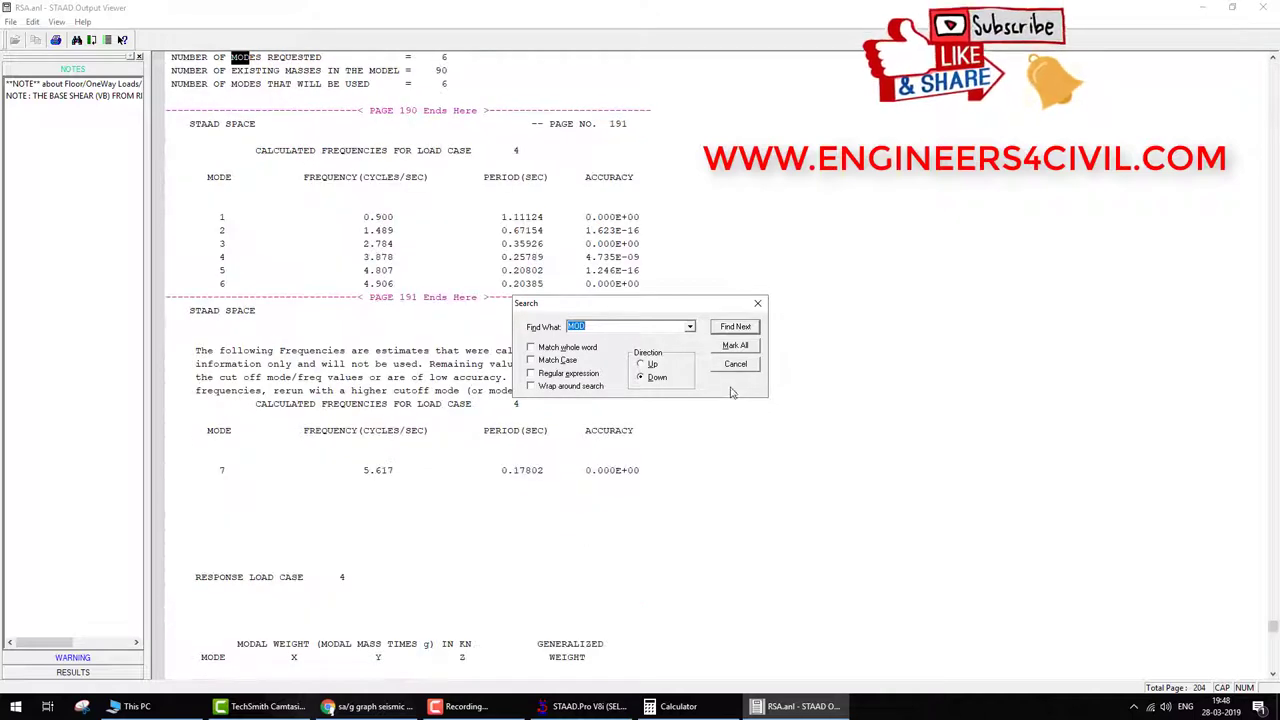
pyautogui.click(735, 364)
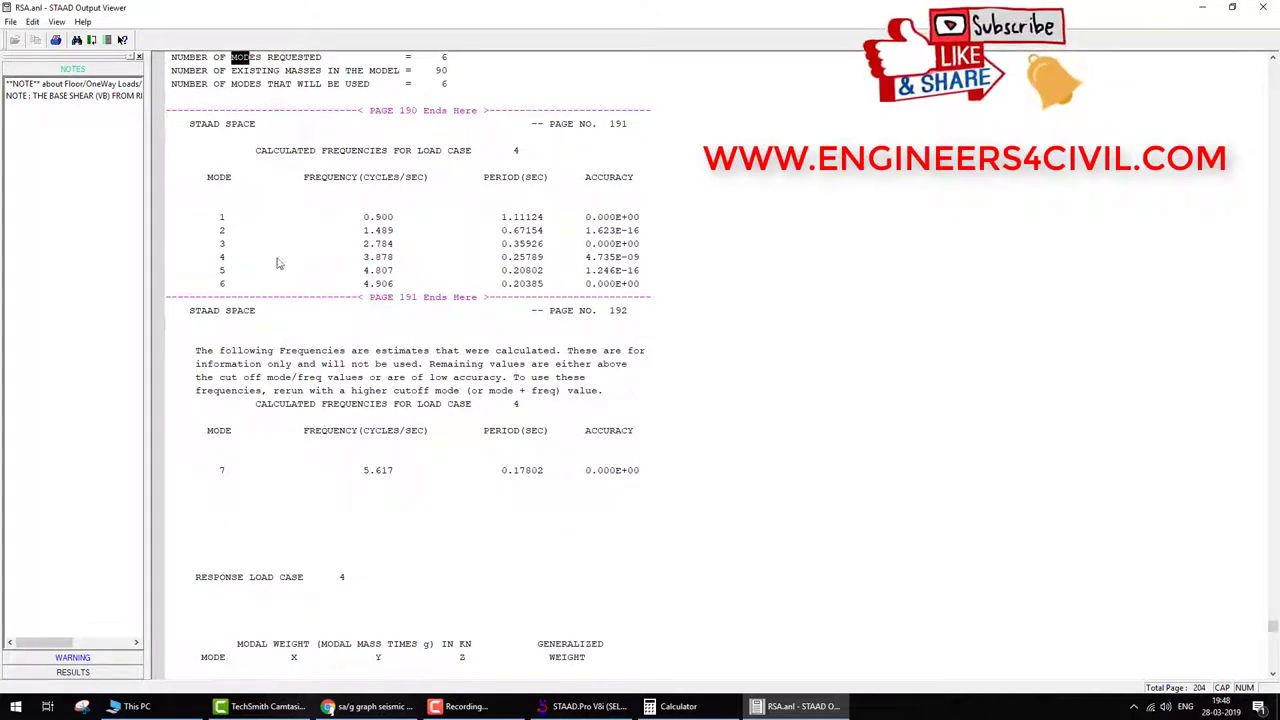
pyautogui.scroll(-3, 394, 308)
pyautogui.scroll(5, 452, 404)
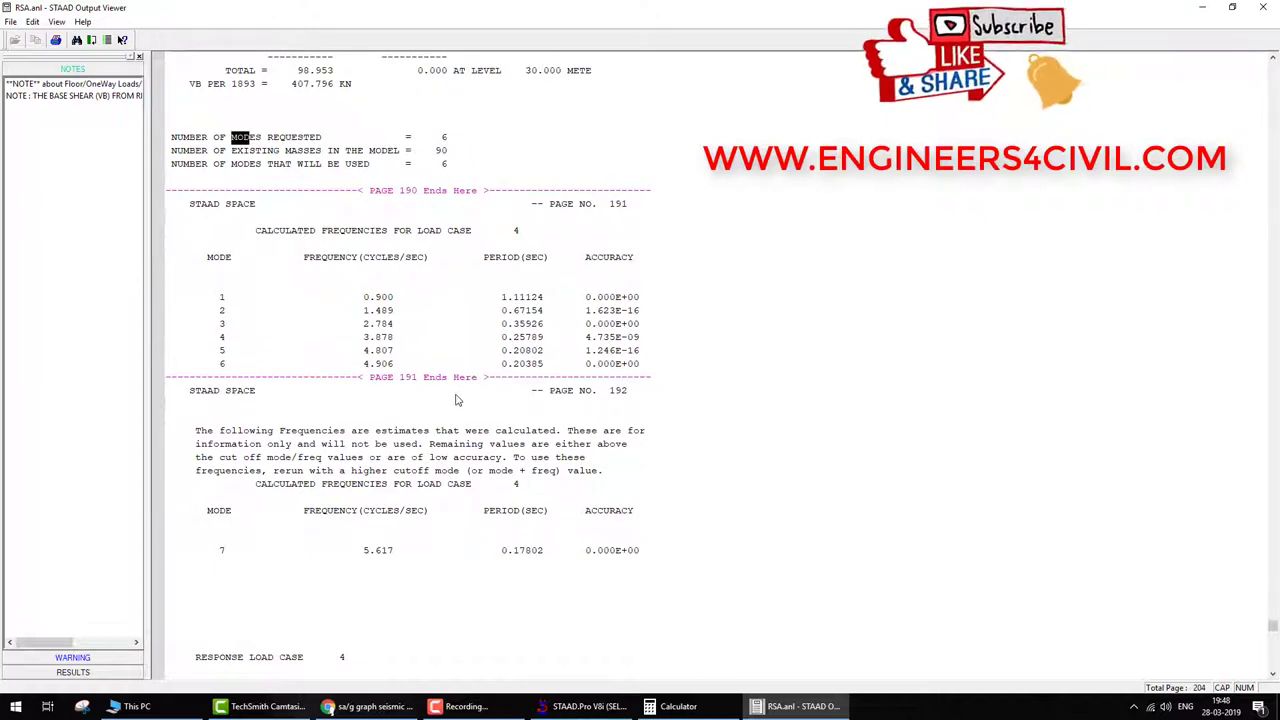
pyautogui.scroll(7, 818, 289)
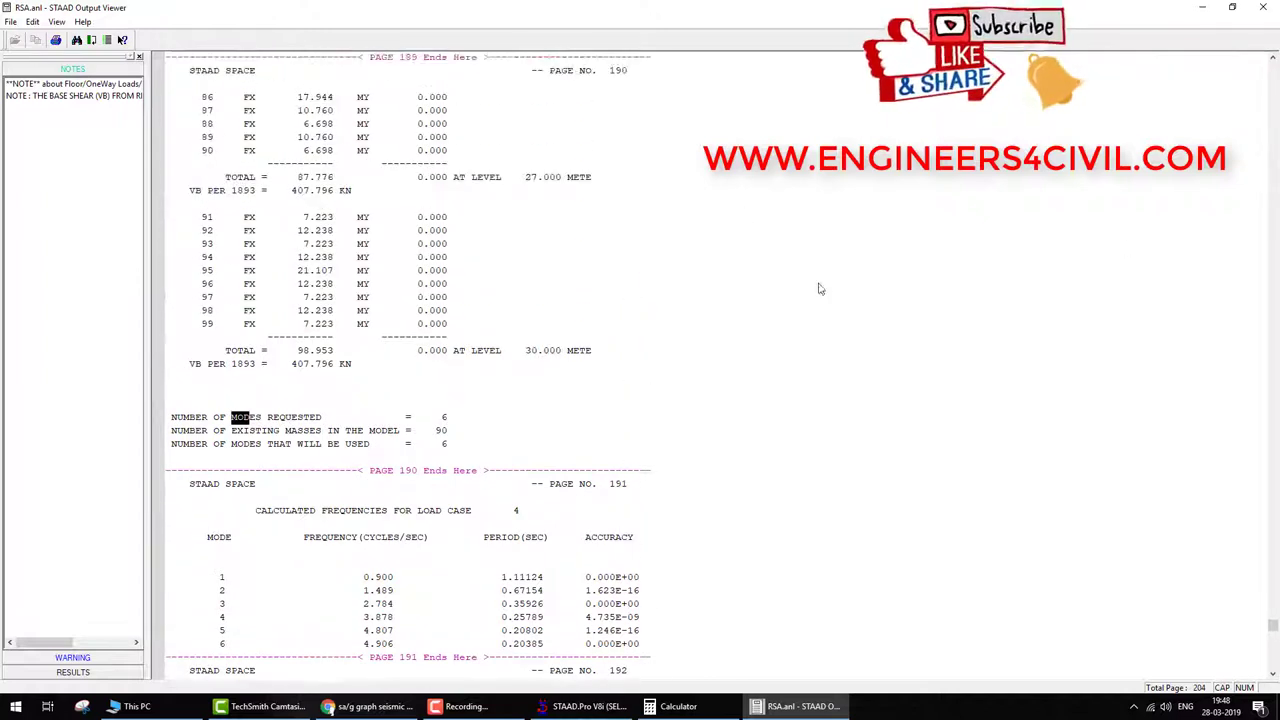
# Jump to the Warning via the Results list, then close the Output Viewer.
pyautogui.click(72, 657)
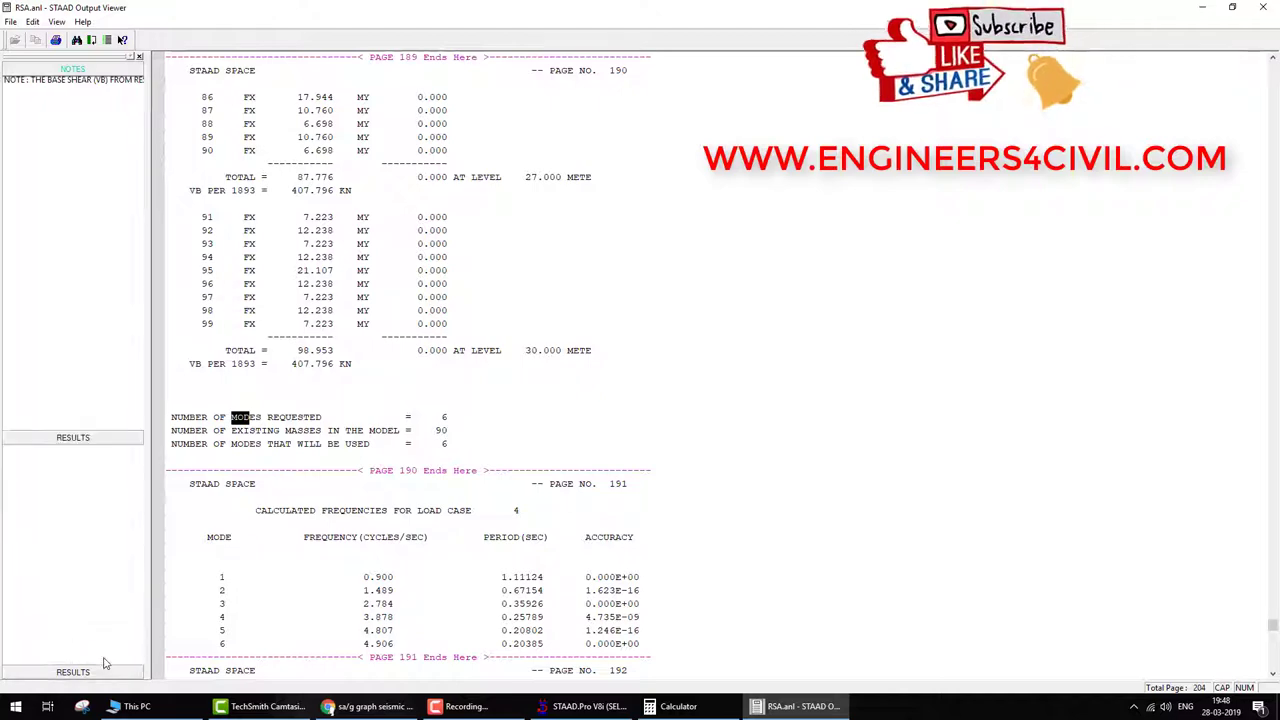
pyautogui.click(72, 671)
pyautogui.click(74, 84)
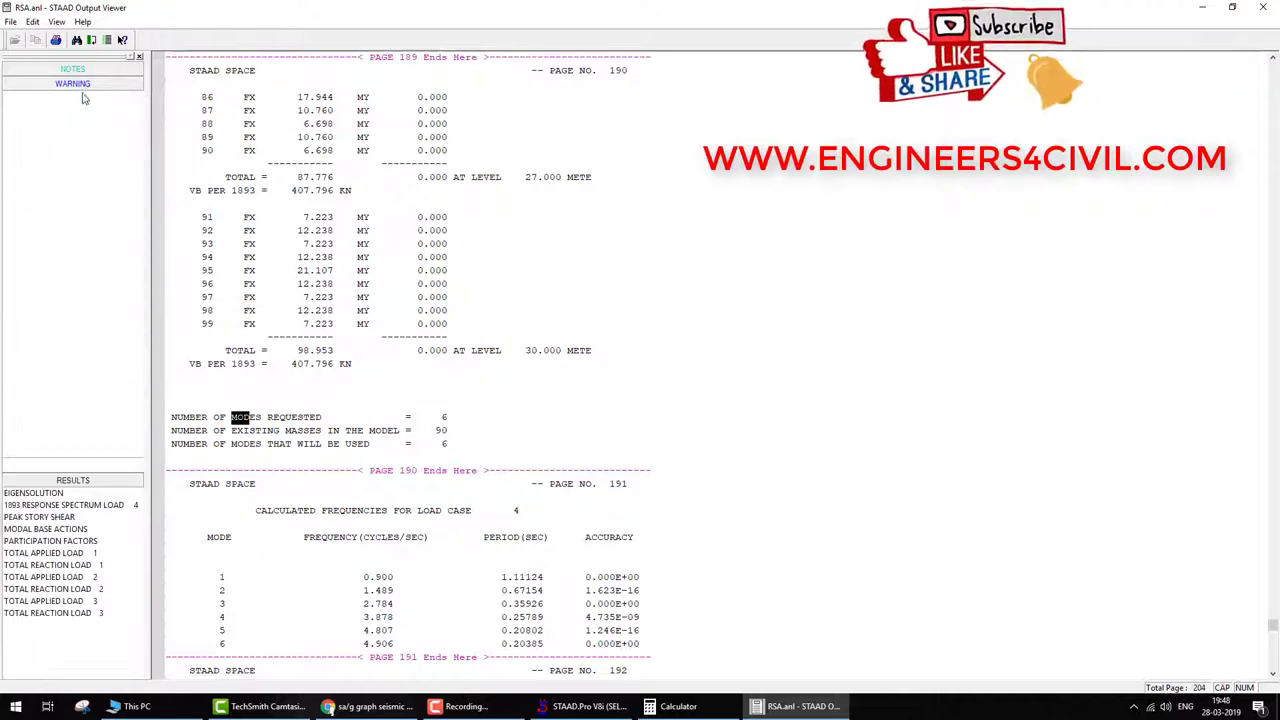
pyautogui.click(90, 99)
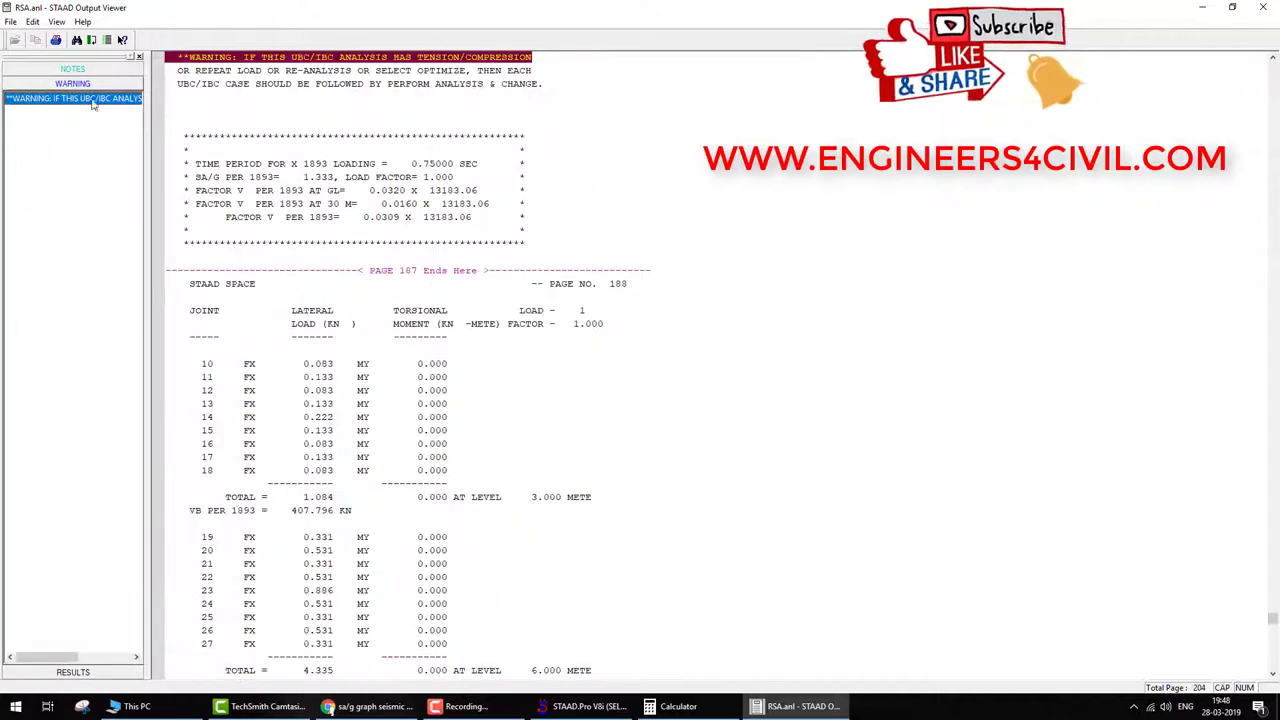
pyautogui.click(1258, 7)
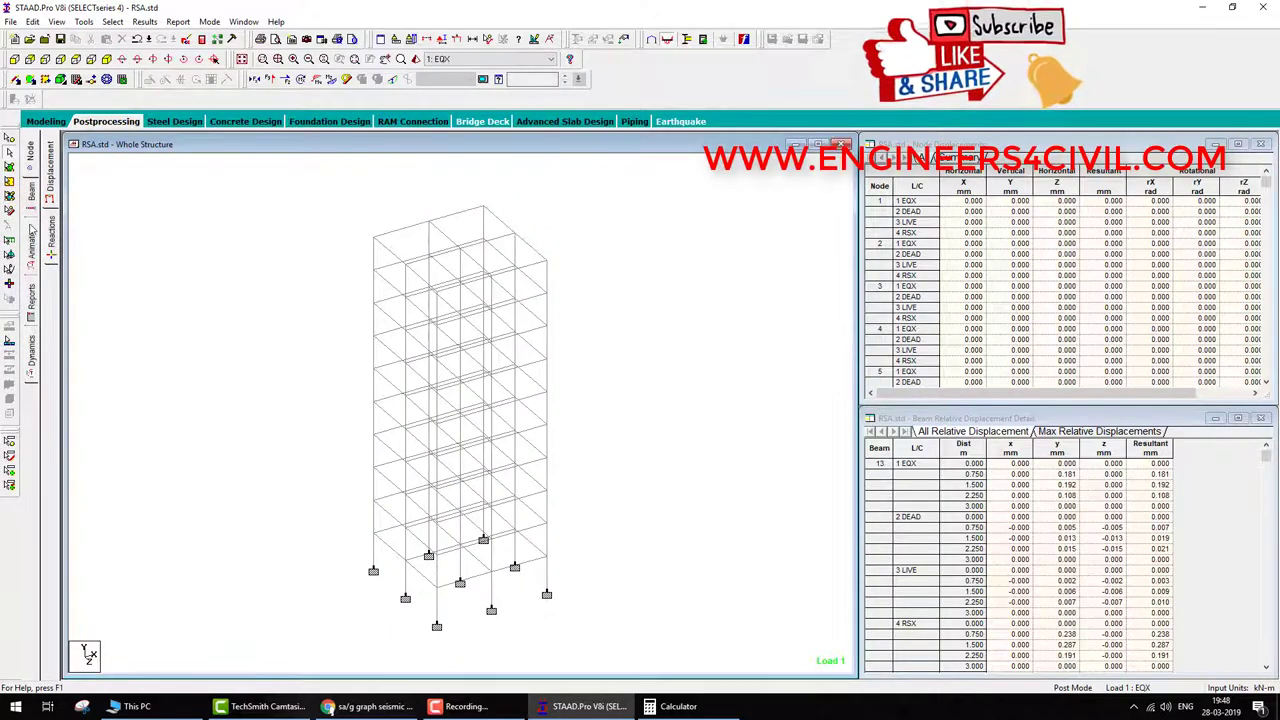
# In Modeling, open the IS 1893 ZONE seismic entry (Zone 0.24, RF 5) for editing.
pyautogui.click(46, 121)
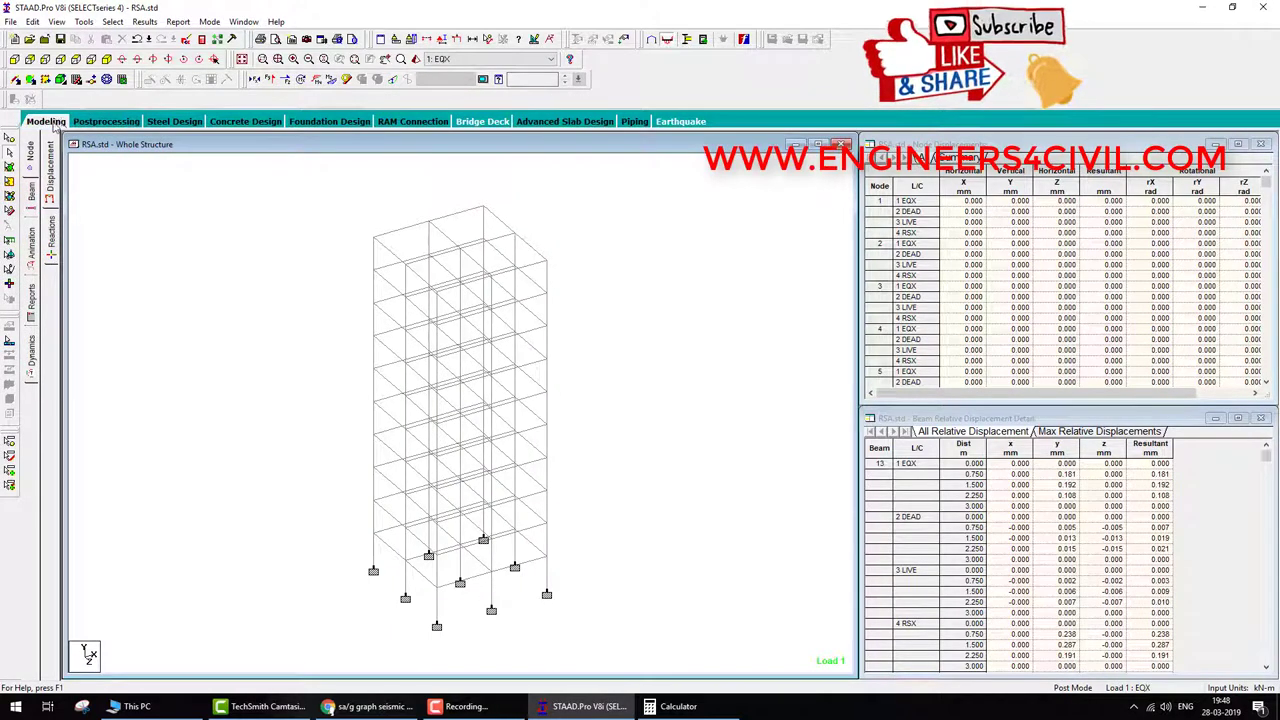
pyautogui.click(35, 272)
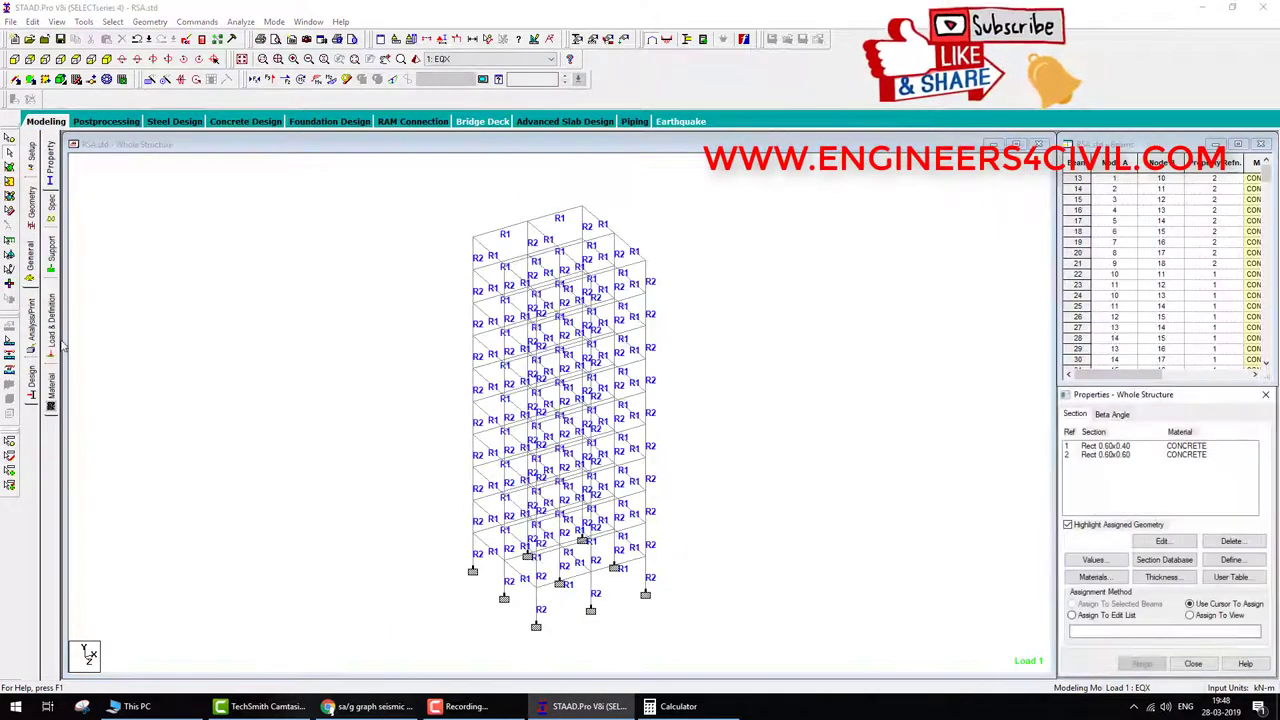
pyautogui.click(50, 340)
pyautogui.click(1066, 157)
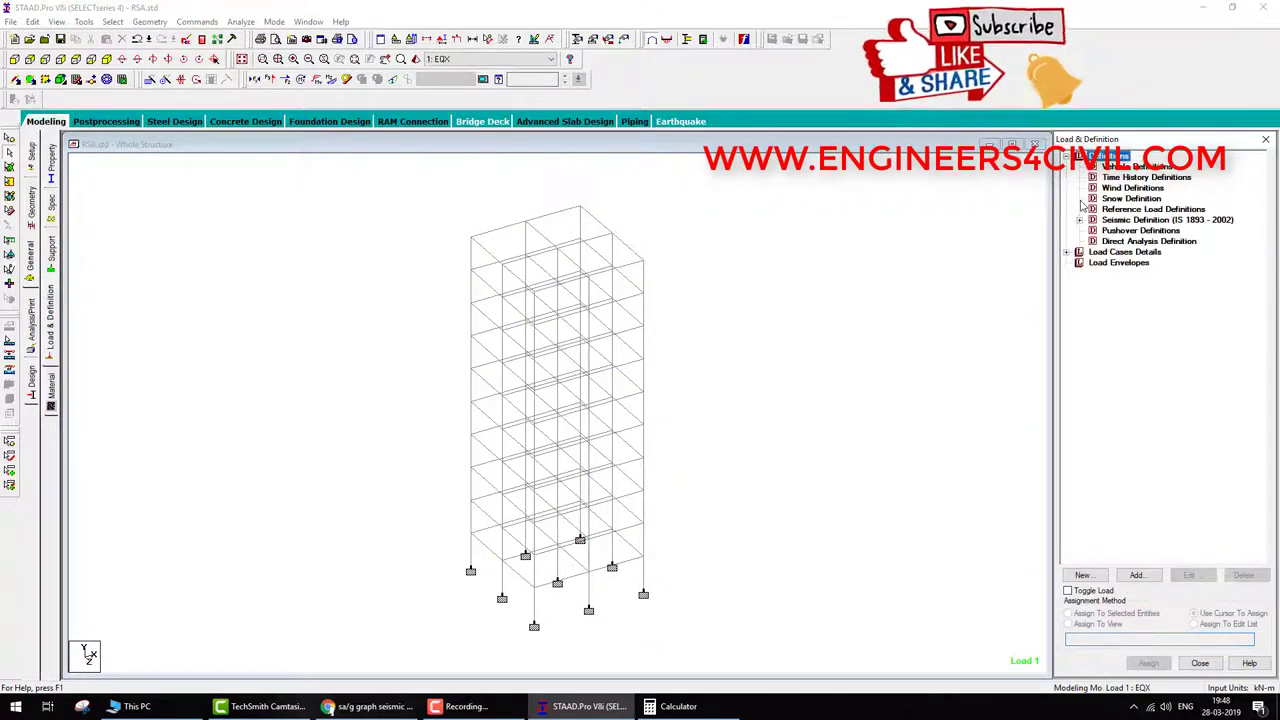
pyautogui.click(1080, 219)
pyautogui.click(1093, 231)
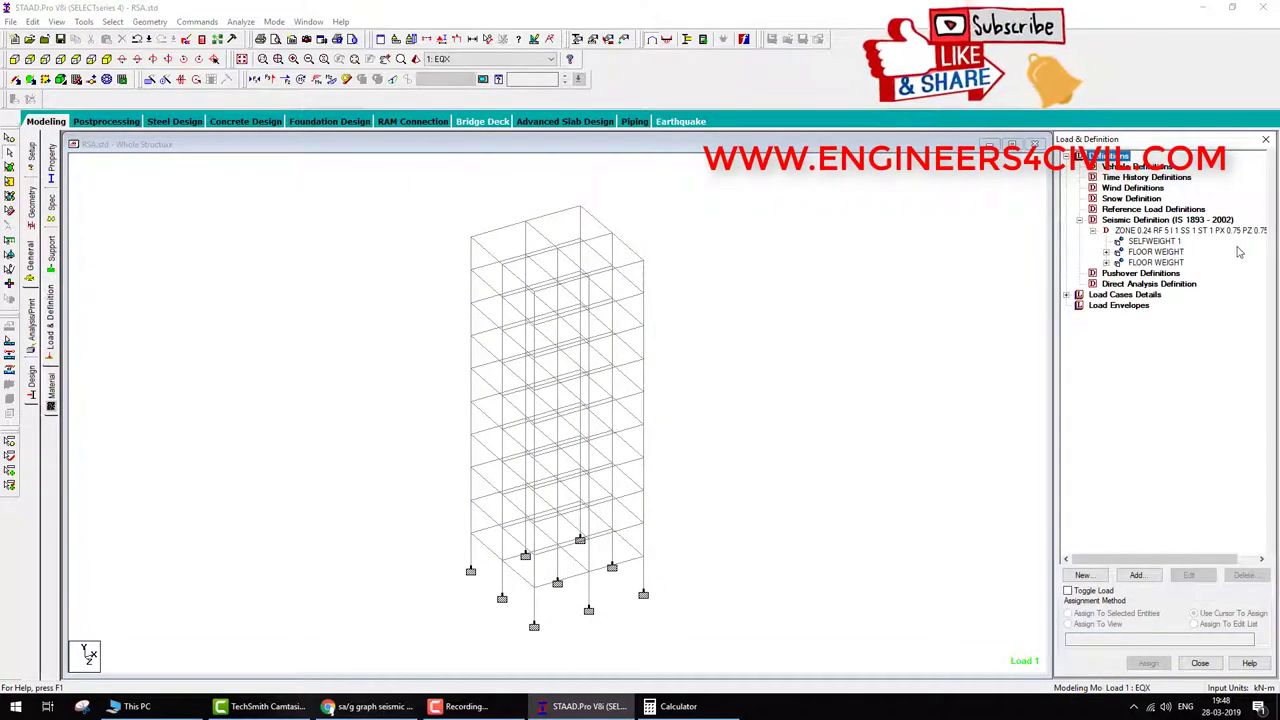
pyautogui.doubleClick(1180, 231)
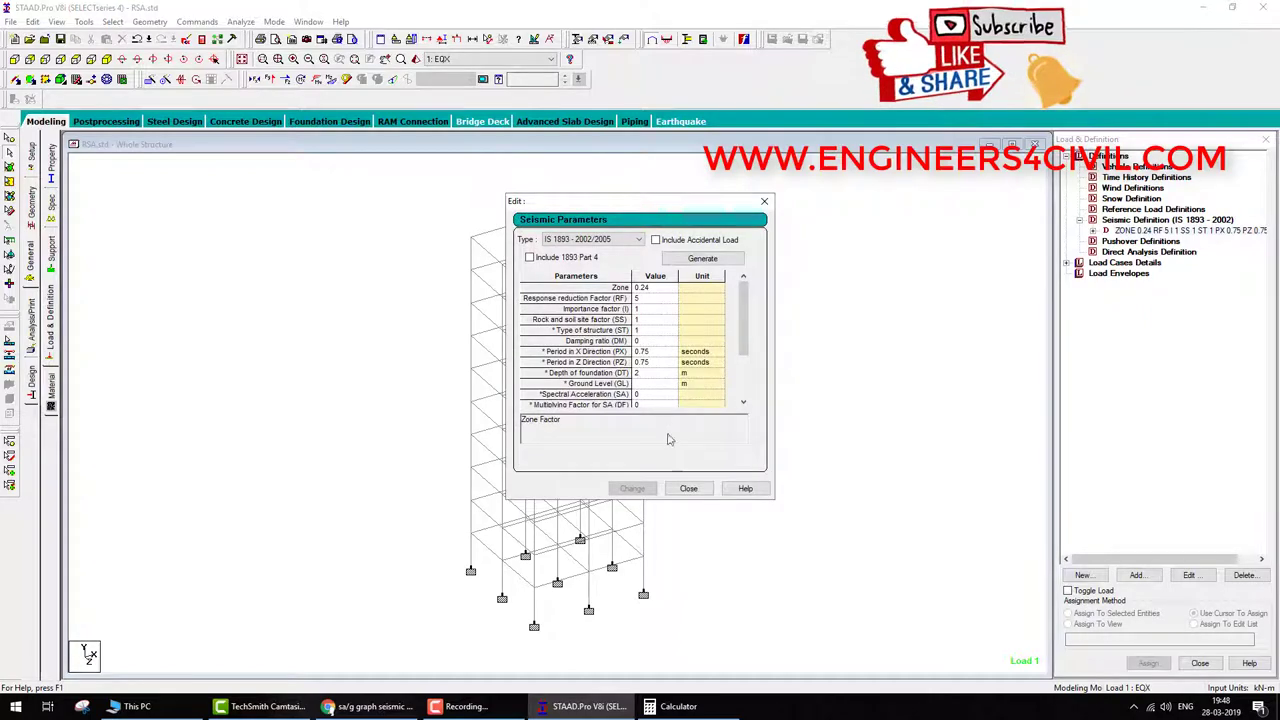
# Trim the ZONE line to 'ZONE 0.24 RF 5 I 1 SS 1 ST 1', save, and close the editor.
pyautogui.click(707, 486)
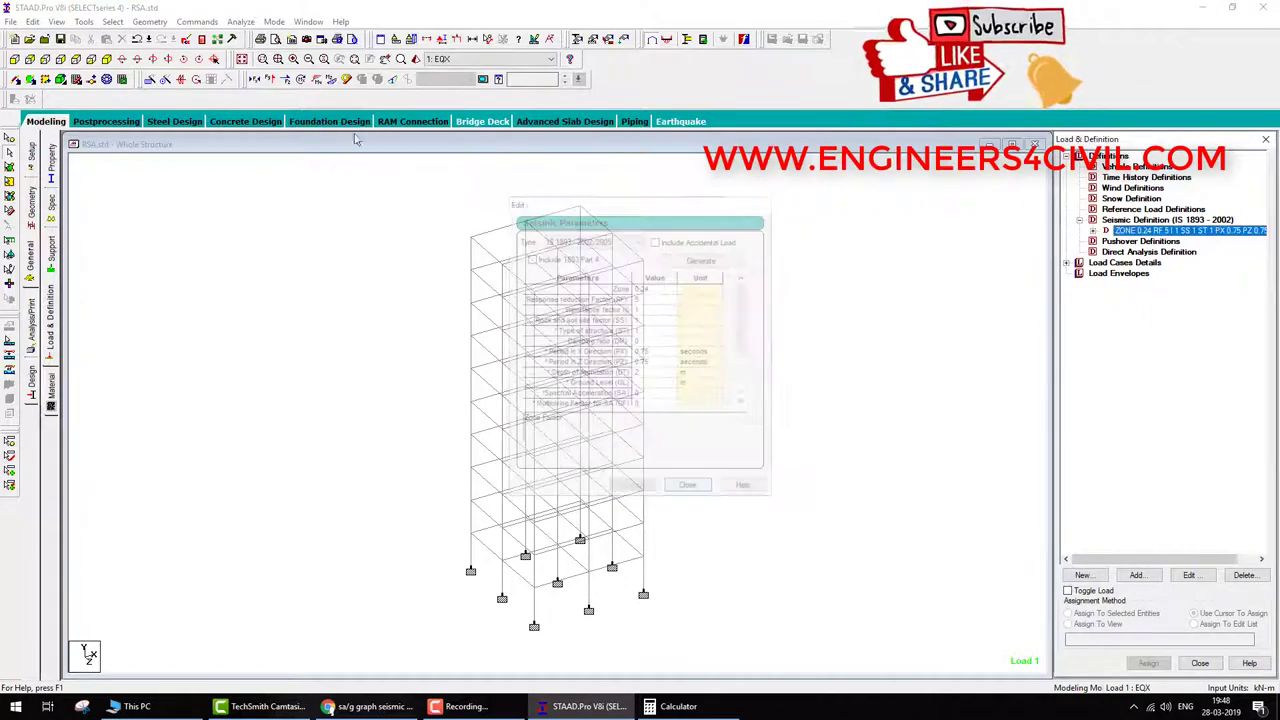
pyautogui.click(196, 42)
pyautogui.scroll(-15, 224, 333)
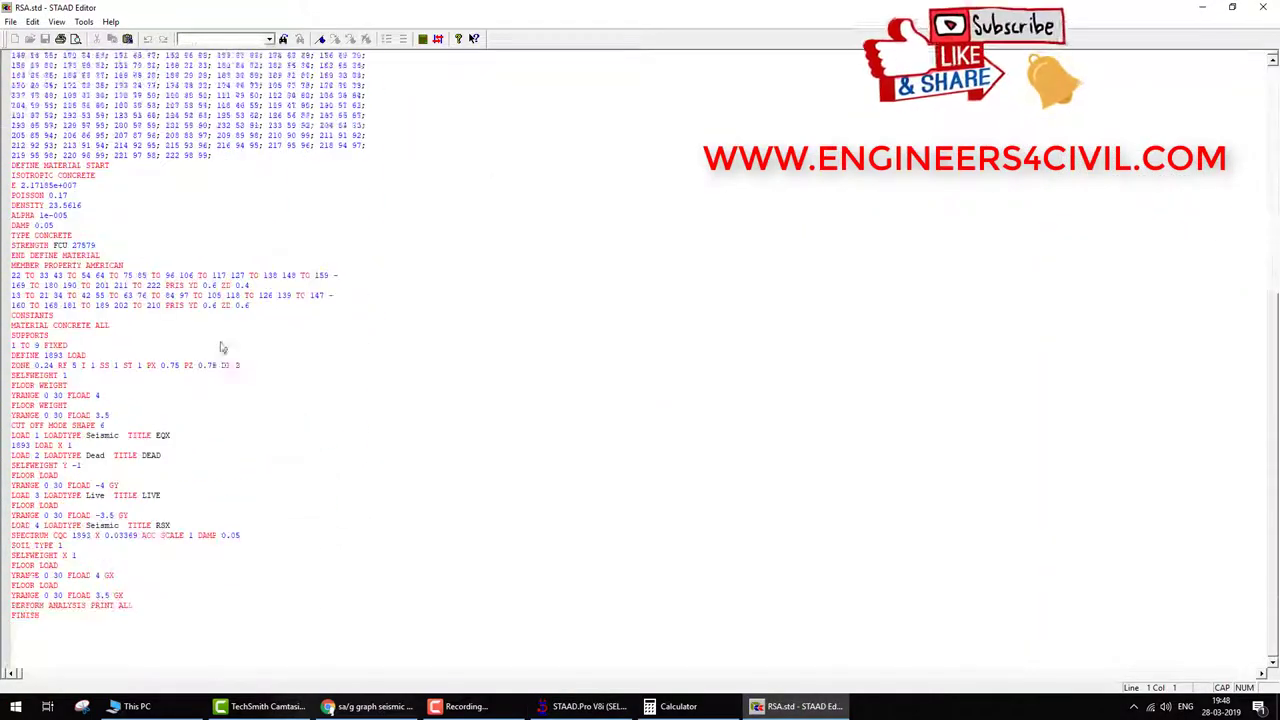
pyautogui.moveTo(147, 337); pyautogui.dragTo(254, 339)
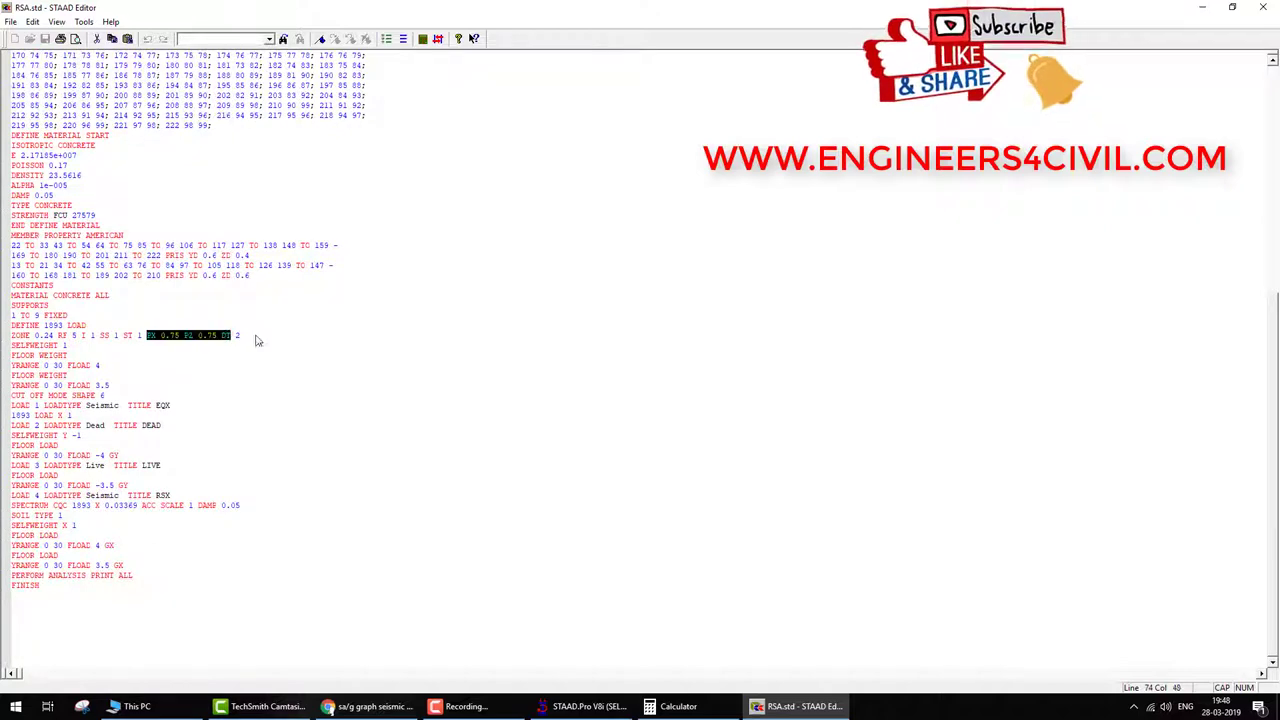
pyautogui.press('Delete')
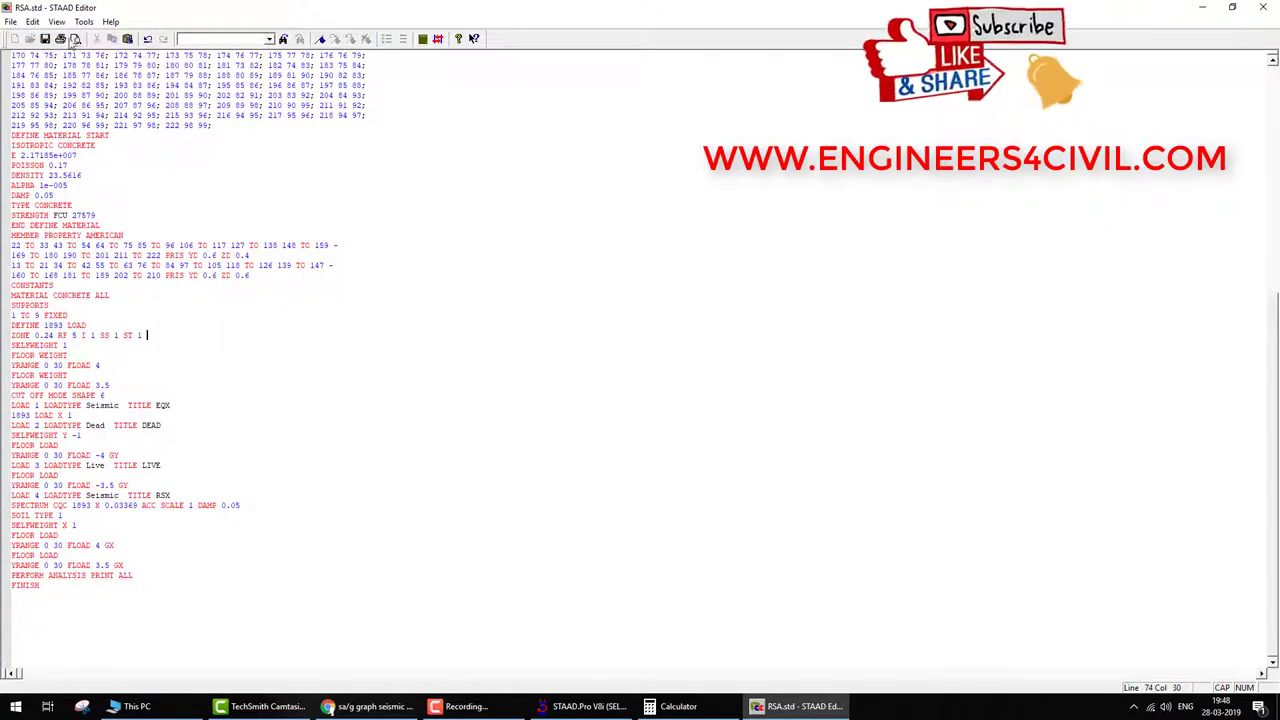
pyautogui.click(45, 39)
pyautogui.click(1262, 7)
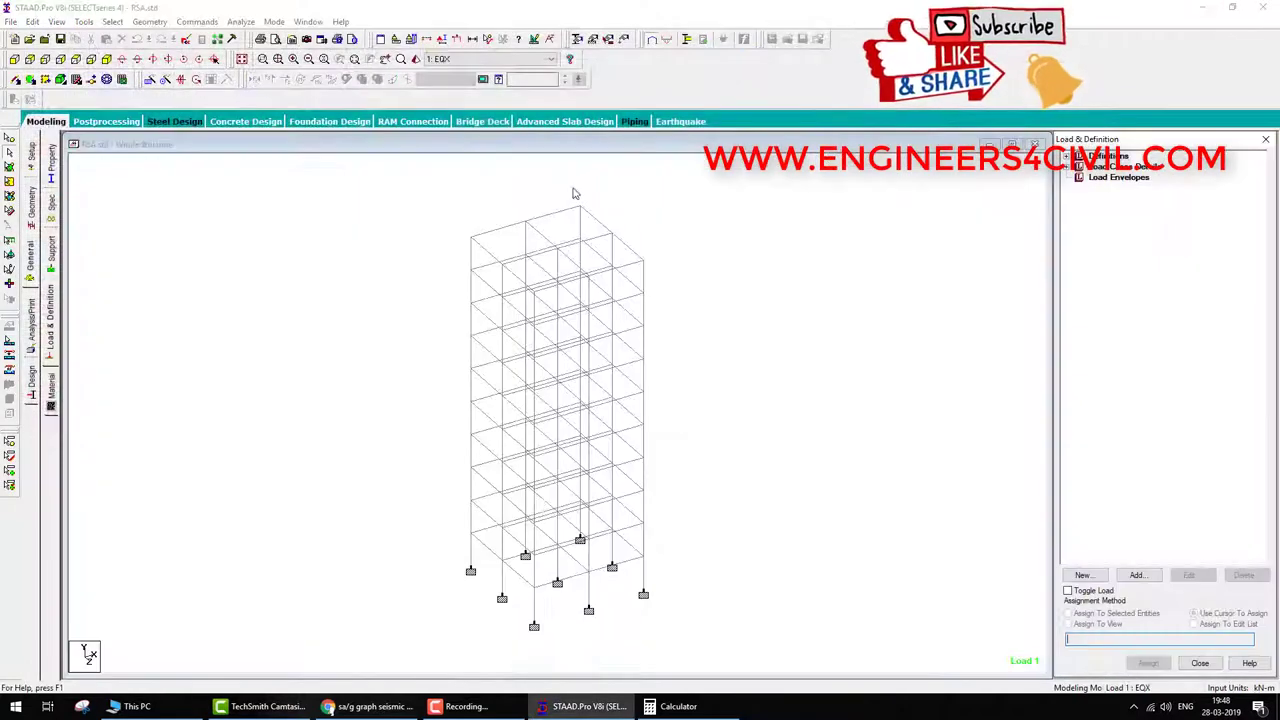
# Rerun the analysis, glance at the post-processing results, then return to Modeling mode.
pyautogui.click(243, 23)
pyautogui.click(256, 38)
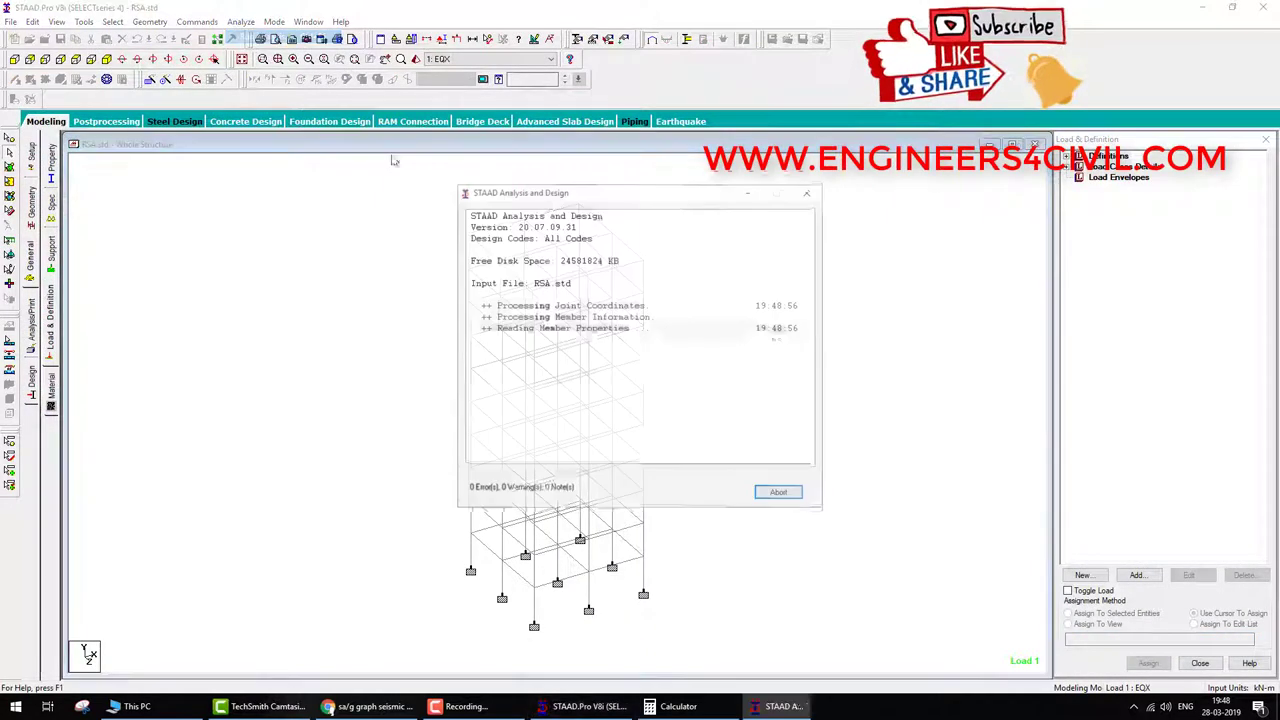
pyautogui.click(780, 495)
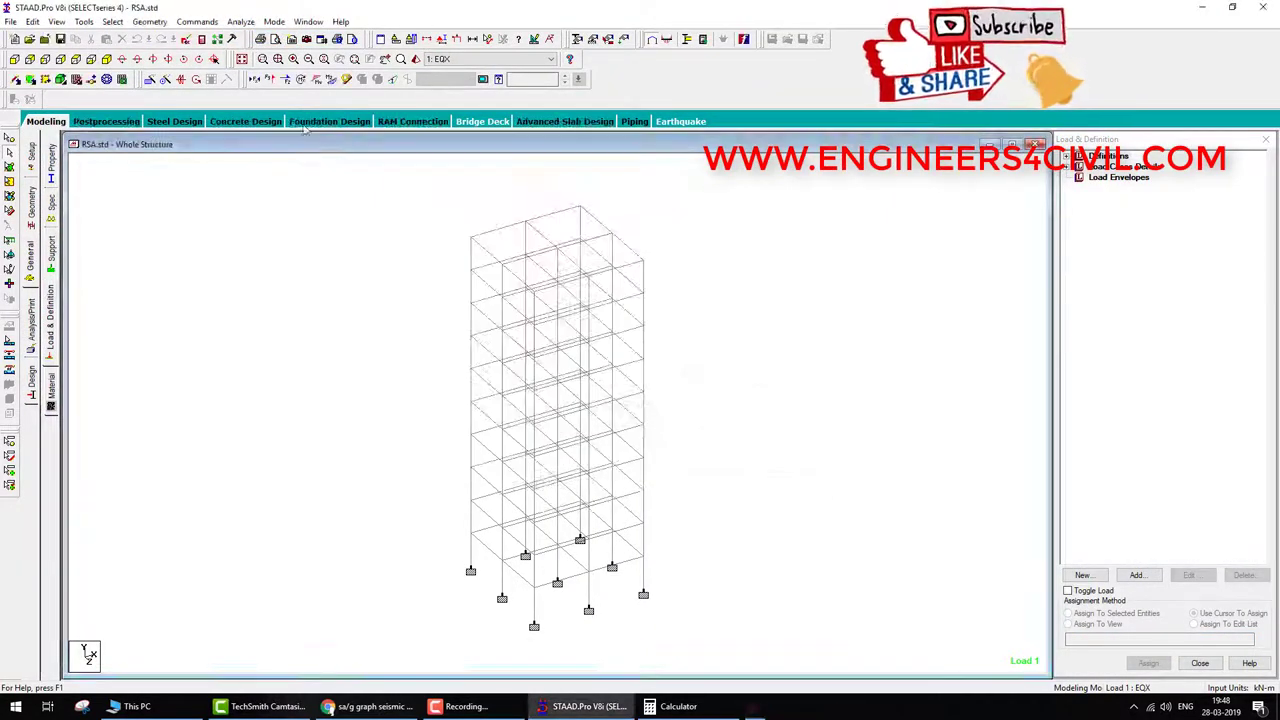
pyautogui.click(106, 121)
pyautogui.click(659, 456)
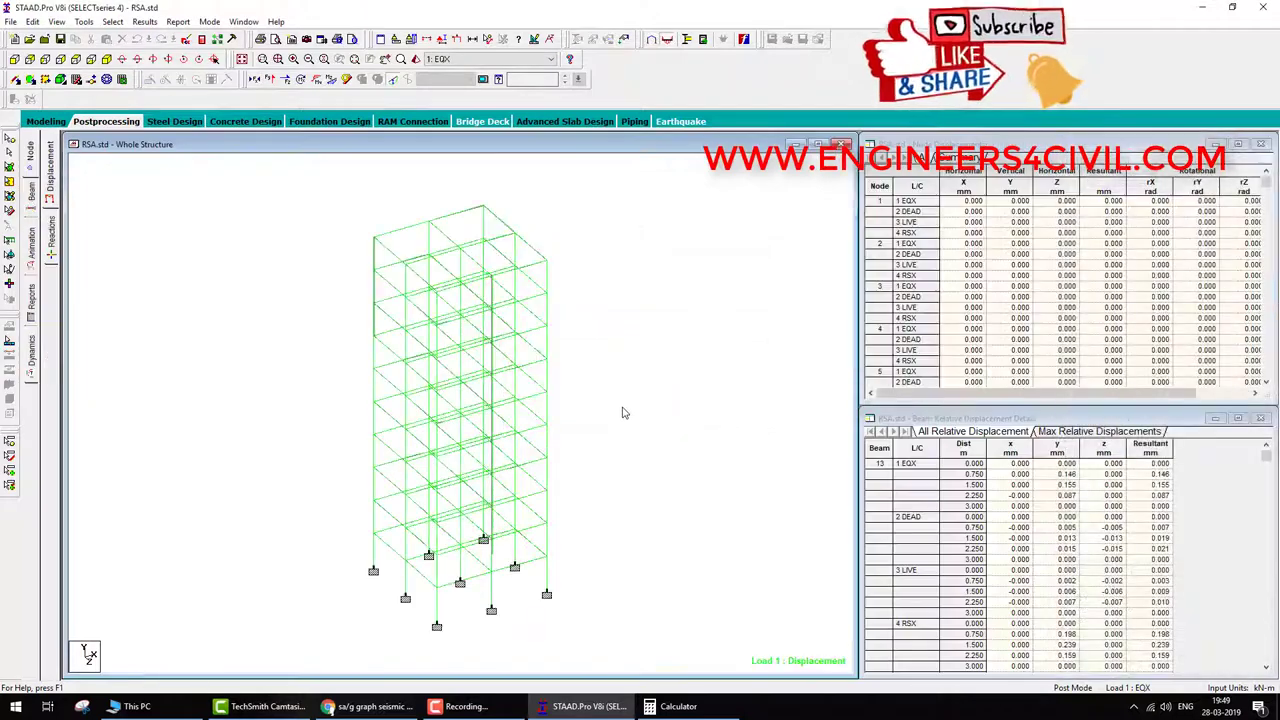
pyautogui.click(35, 122)
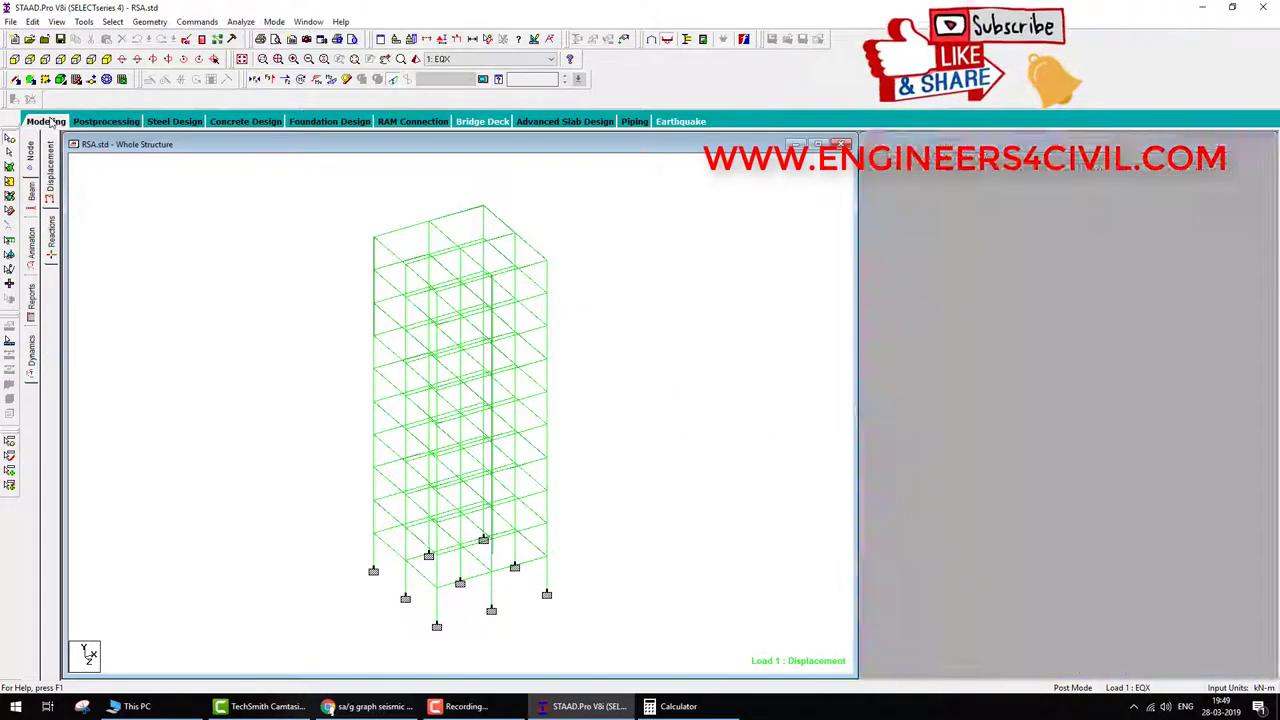
# Browse the General, Load & Definition and Analysis/Print pages of the model settings.
pyautogui.click(37, 262)
pyautogui.click(50, 330)
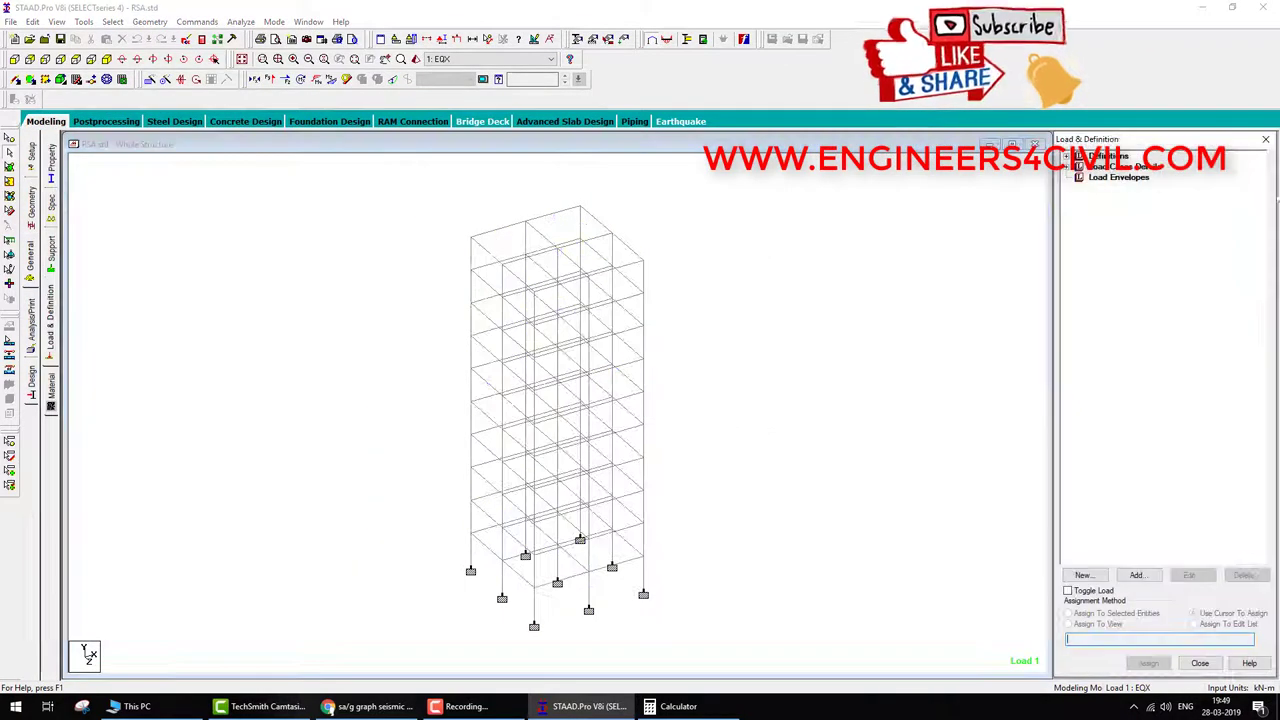
pyautogui.click(1067, 167)
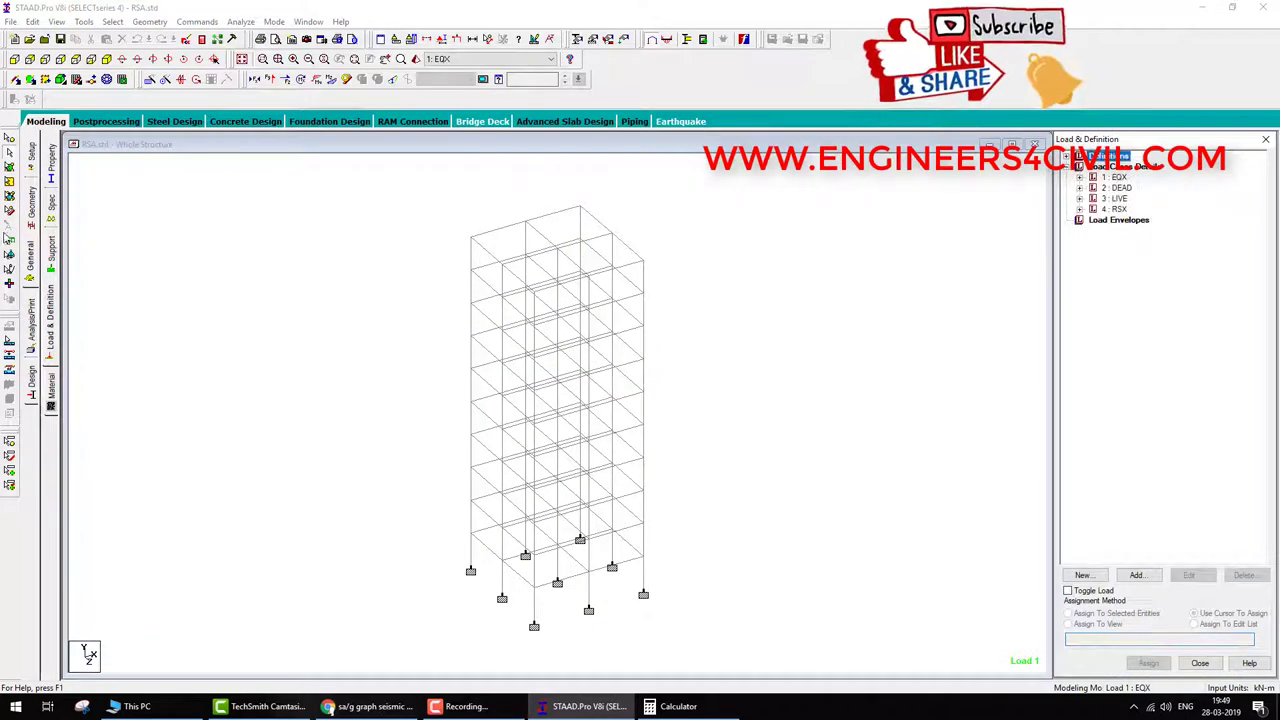
pyautogui.click(31, 337)
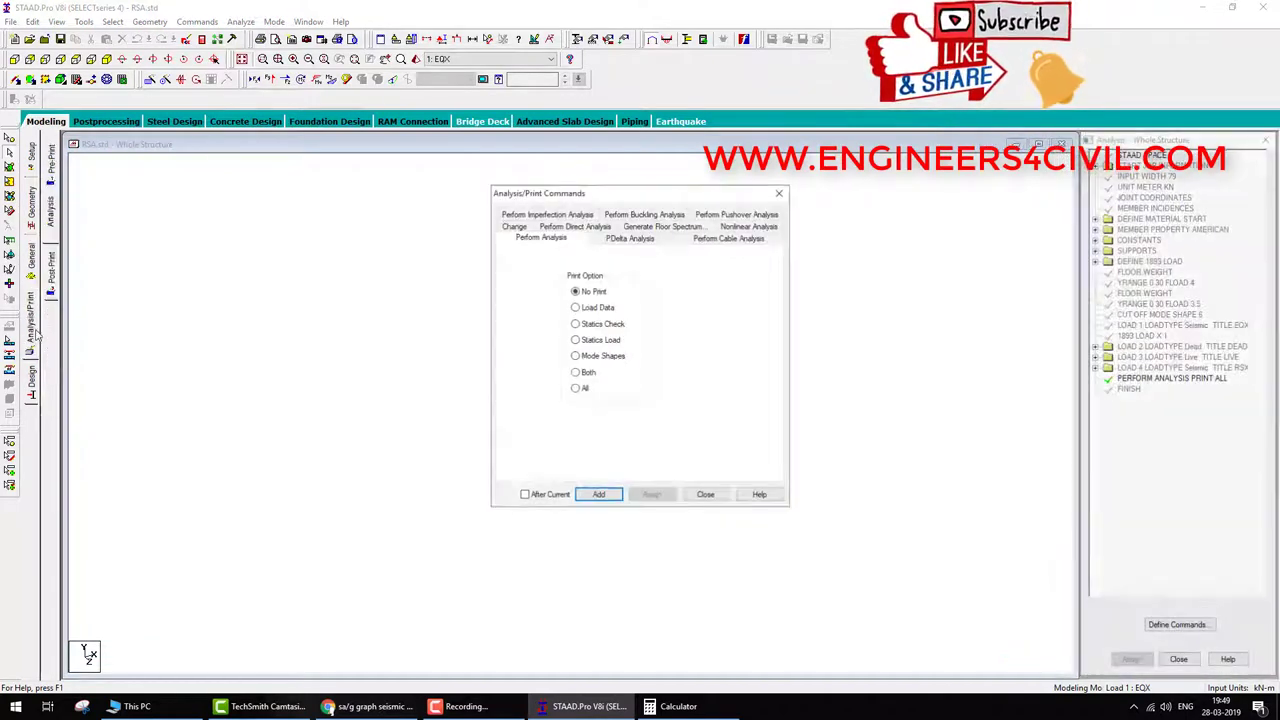
pyautogui.click(706, 494)
# Delete PERFORM ANALYSIS PRINT ALL and add a new PERFORM ANALYSIS command with the All print option.
pyautogui.click(1163, 380)
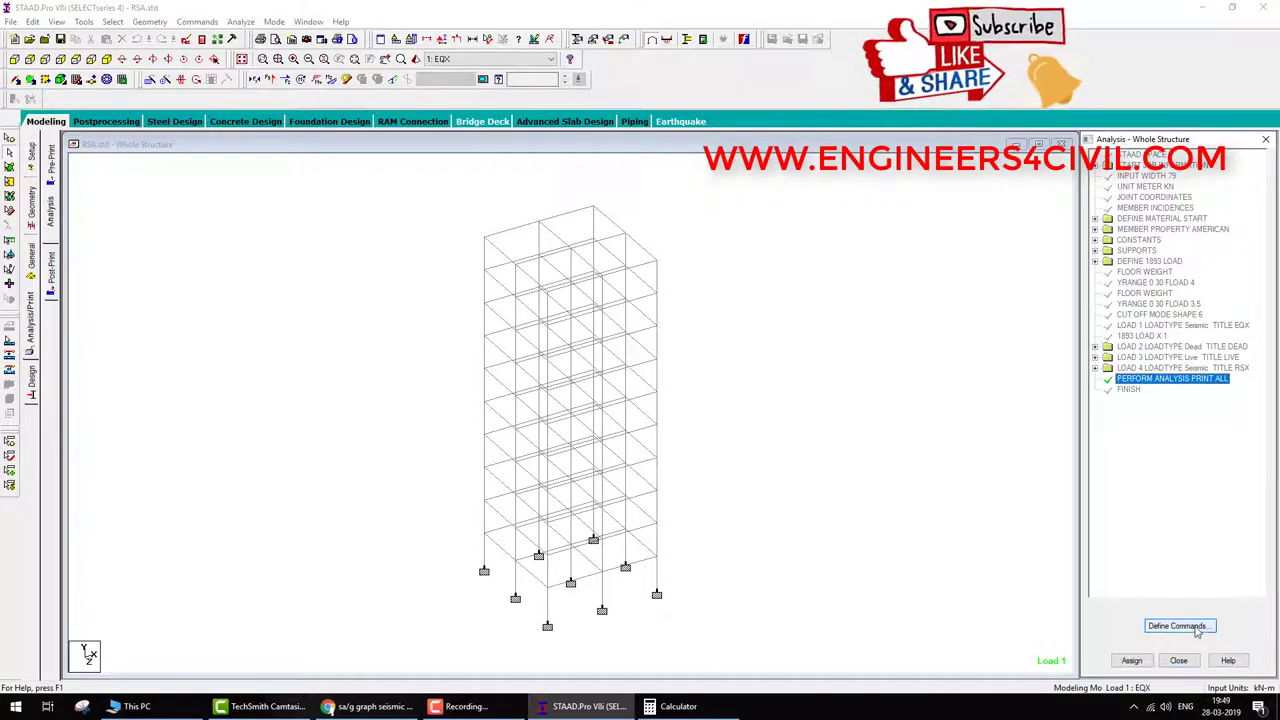
pyautogui.press('Delete')
pyautogui.click(1178, 438)
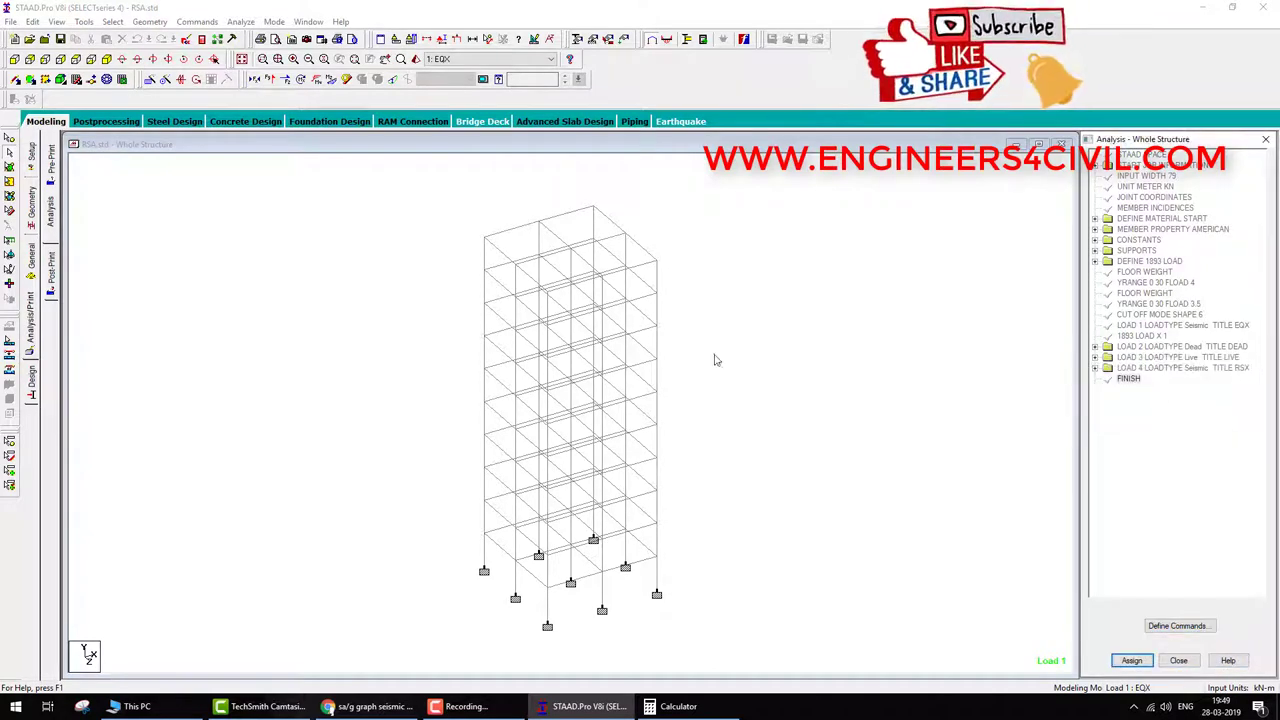
pyautogui.click(30, 331)
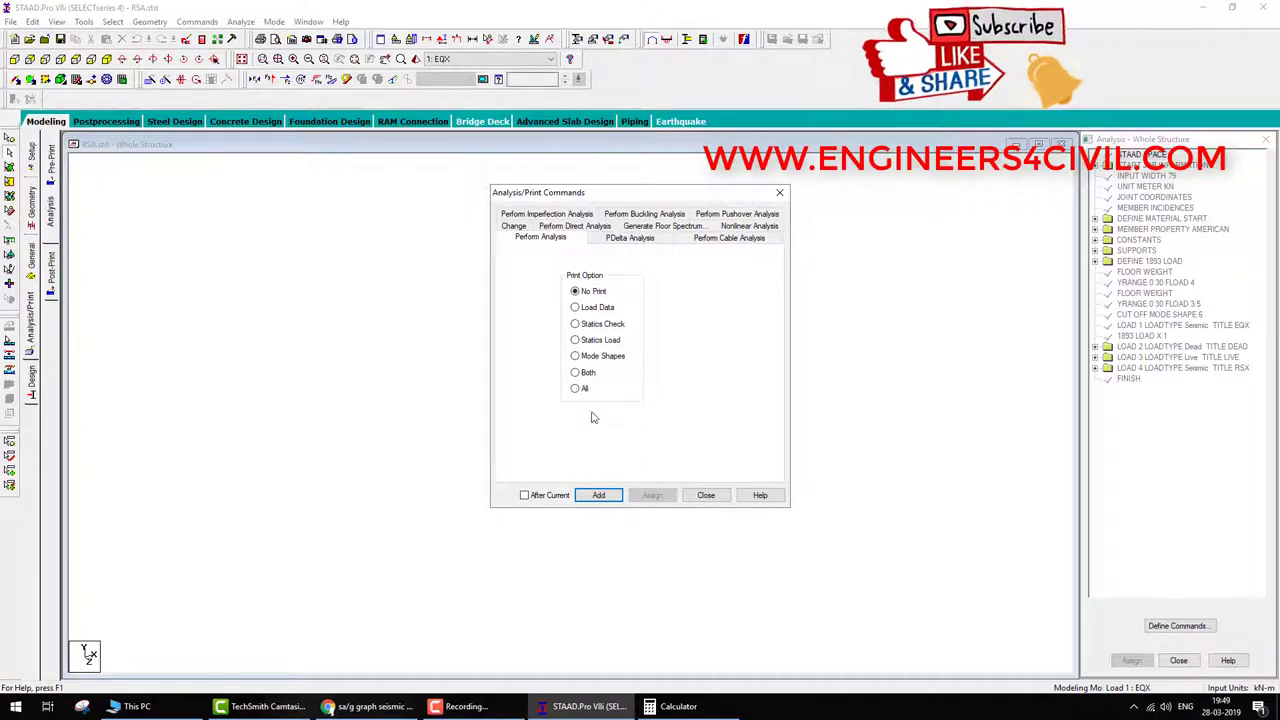
pyautogui.click(605, 495)
pyautogui.click(705, 495)
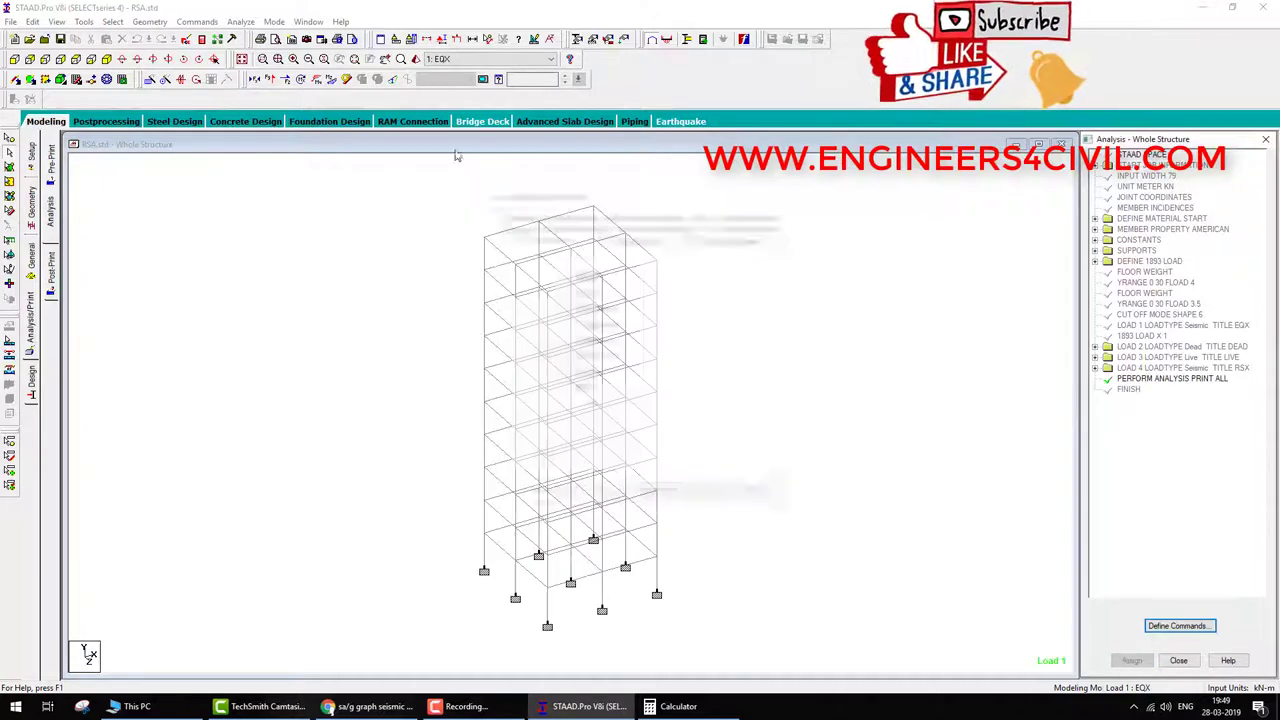
# Run the analysis, saving RSA.std first, and close the finished analysis report.
pyautogui.click(241, 21)
pyautogui.click(260, 37)
pyautogui.click(563, 381)
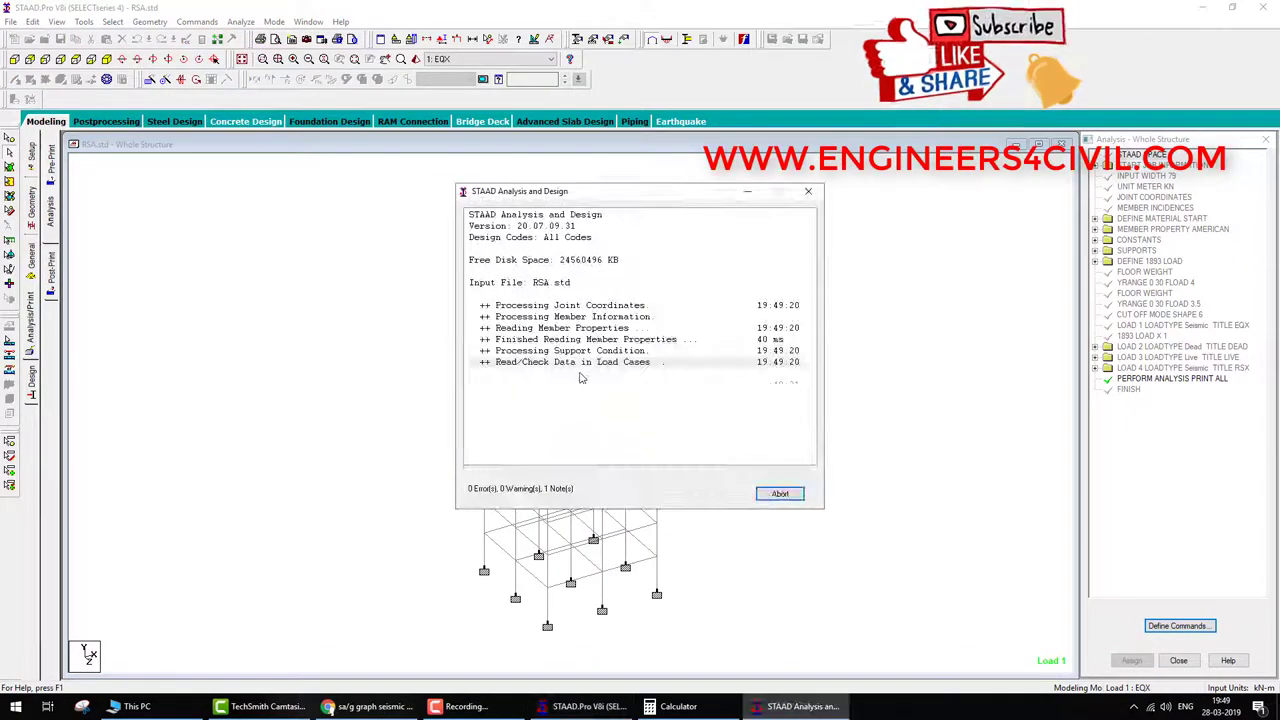
pyautogui.click(779, 494)
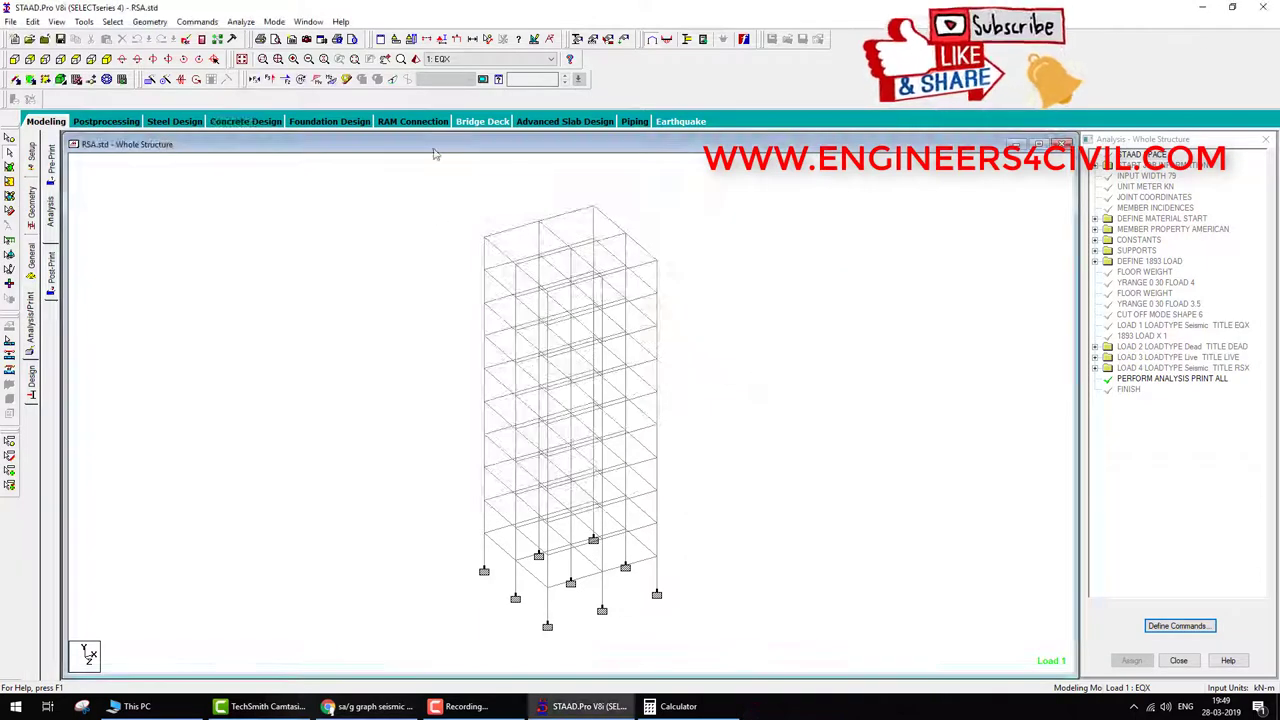
# Switch to Postprocessing and show results for load case 4: RSX.
pyautogui.click(124, 121)
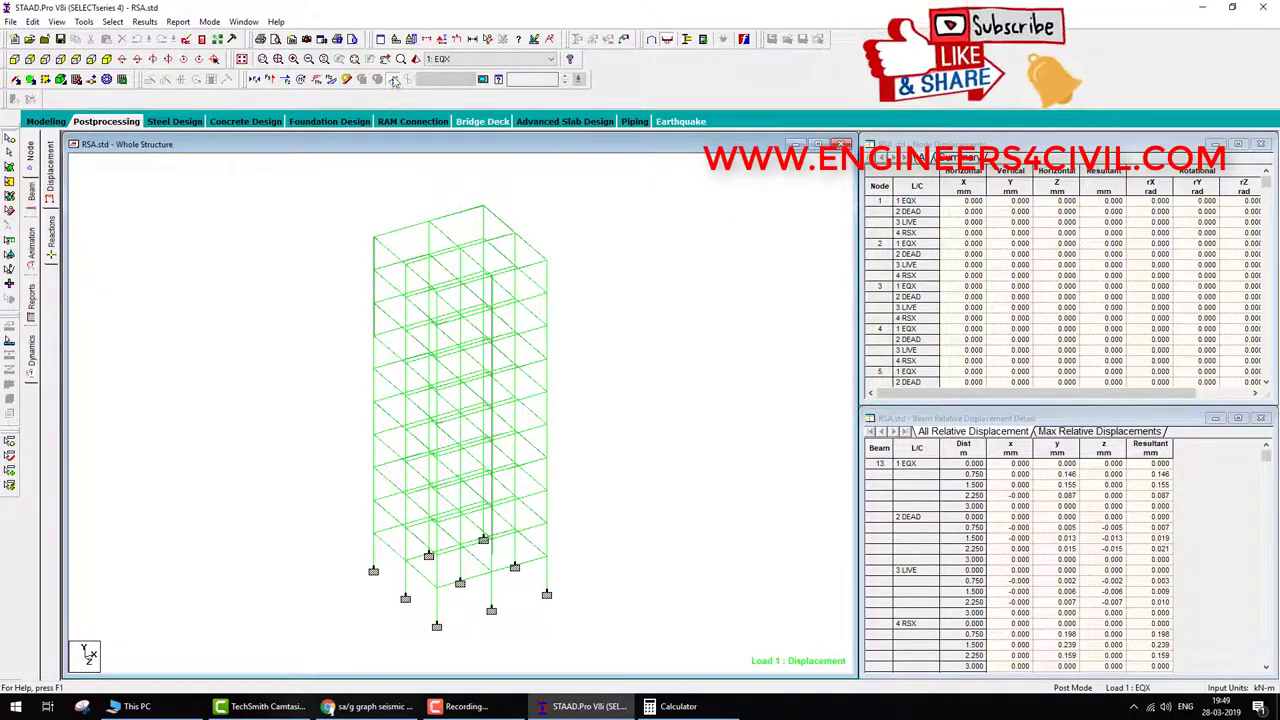
pyautogui.click(482, 79)
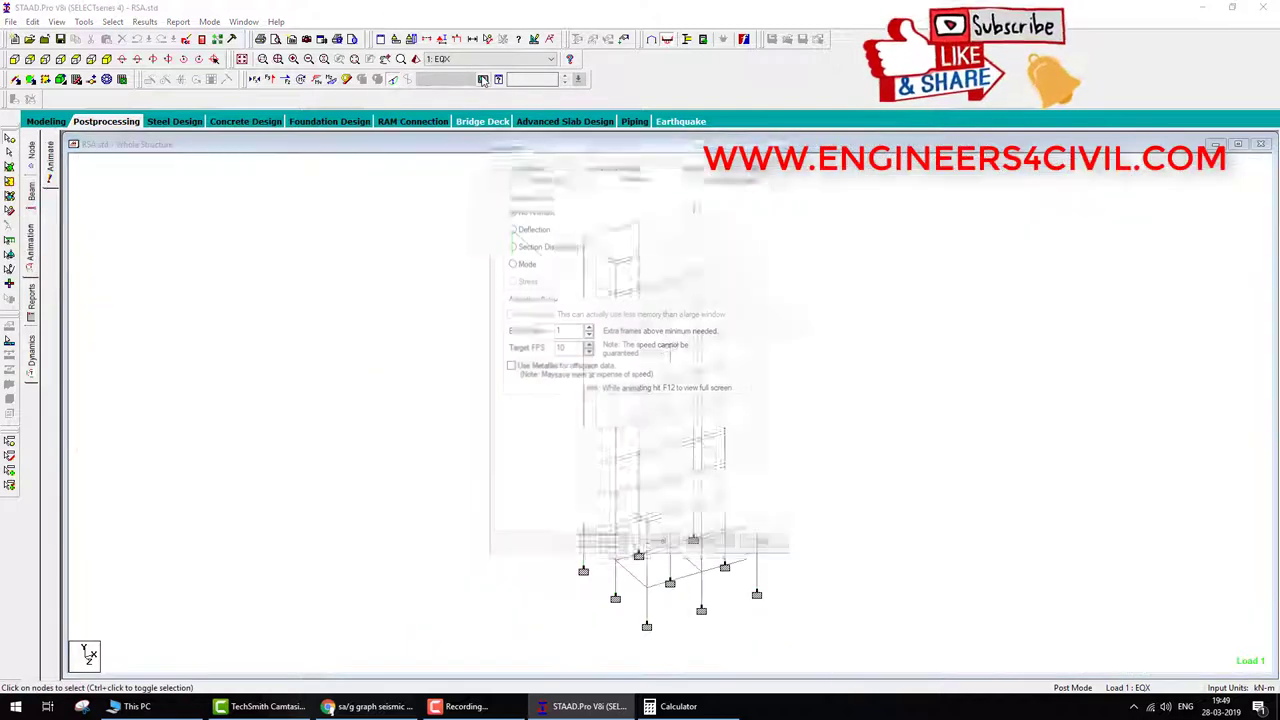
pyautogui.click(518, 60)
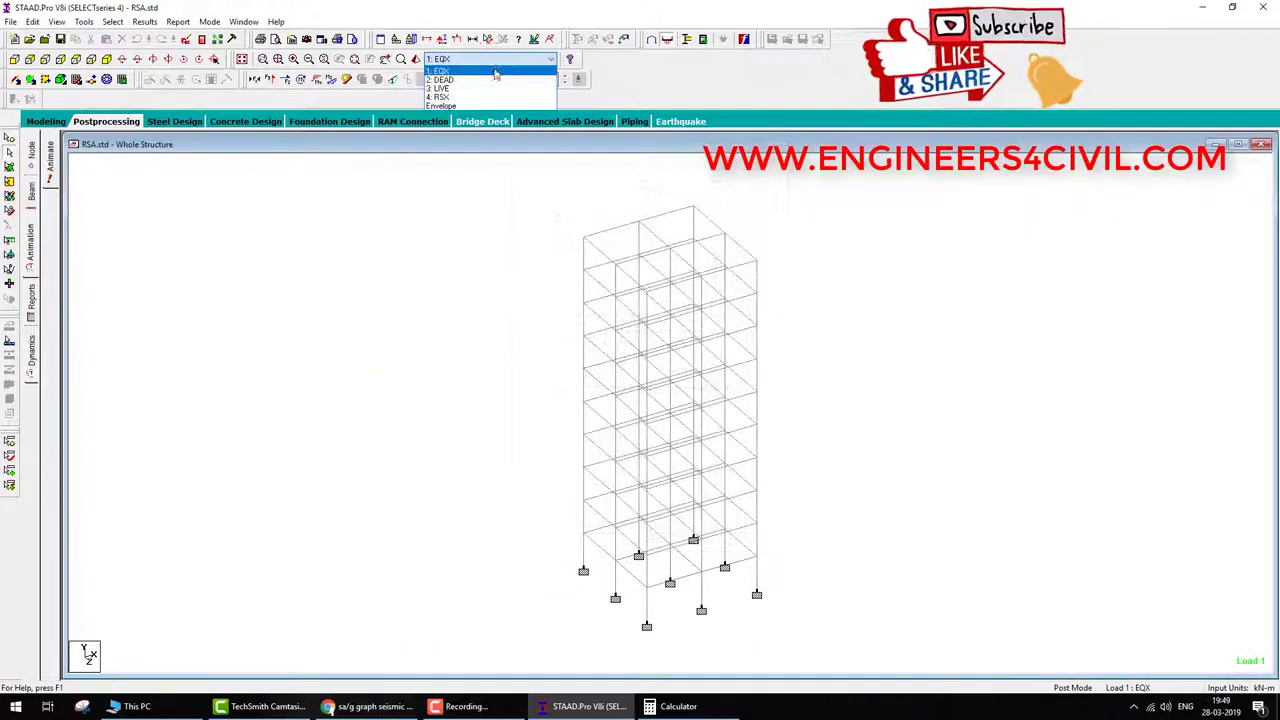
pyautogui.click(453, 101)
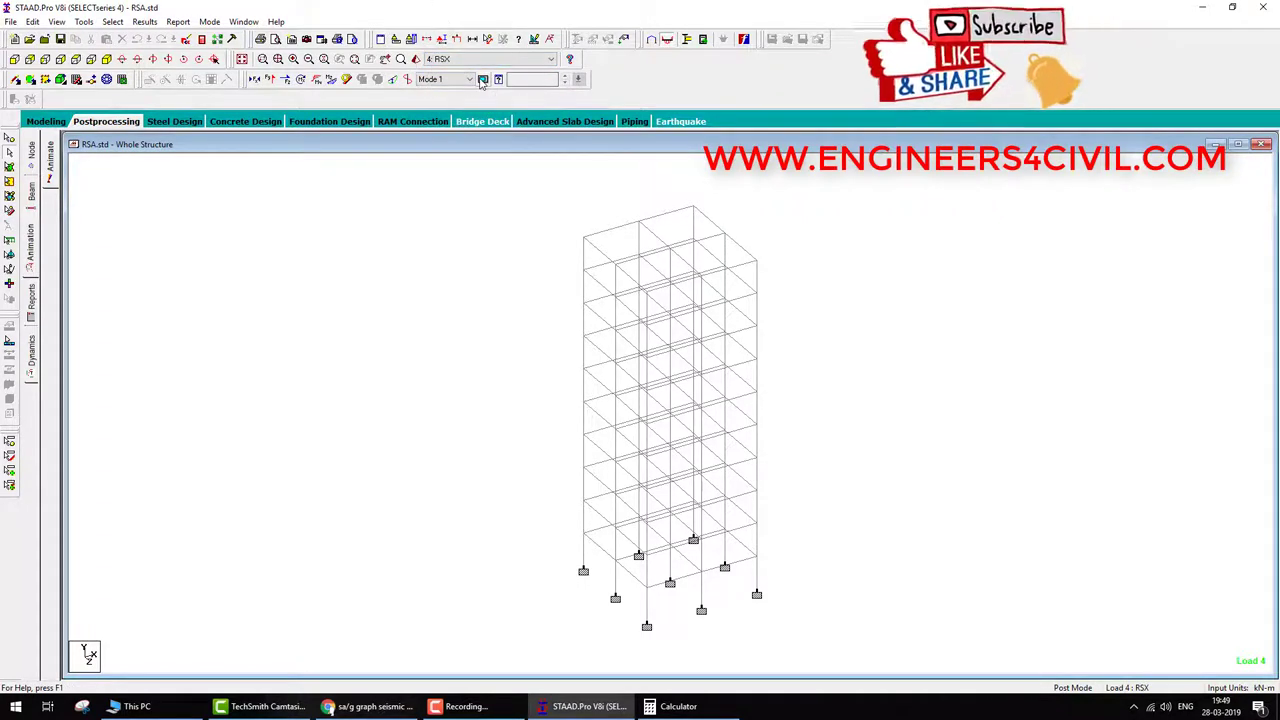
# Animate the RSX mode shape in Mode view, then switch the animation to mode 2.
pyautogui.click(482, 79)
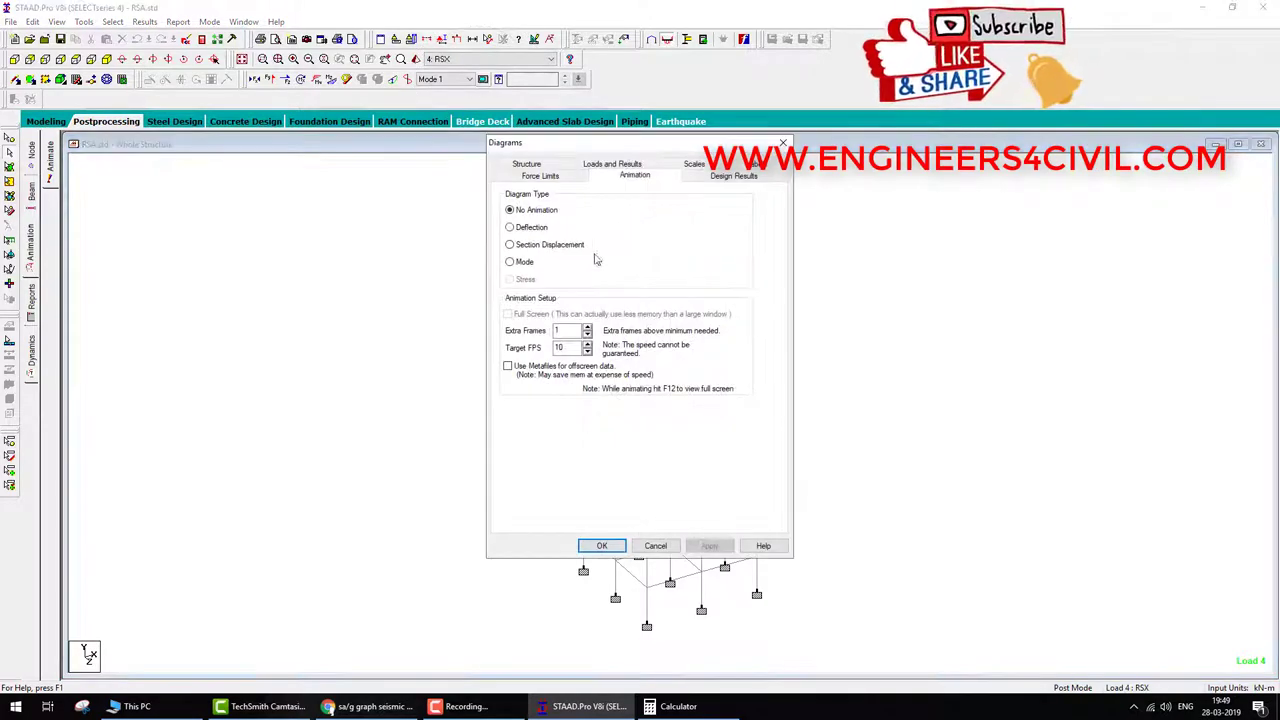
pyautogui.click(602, 546)
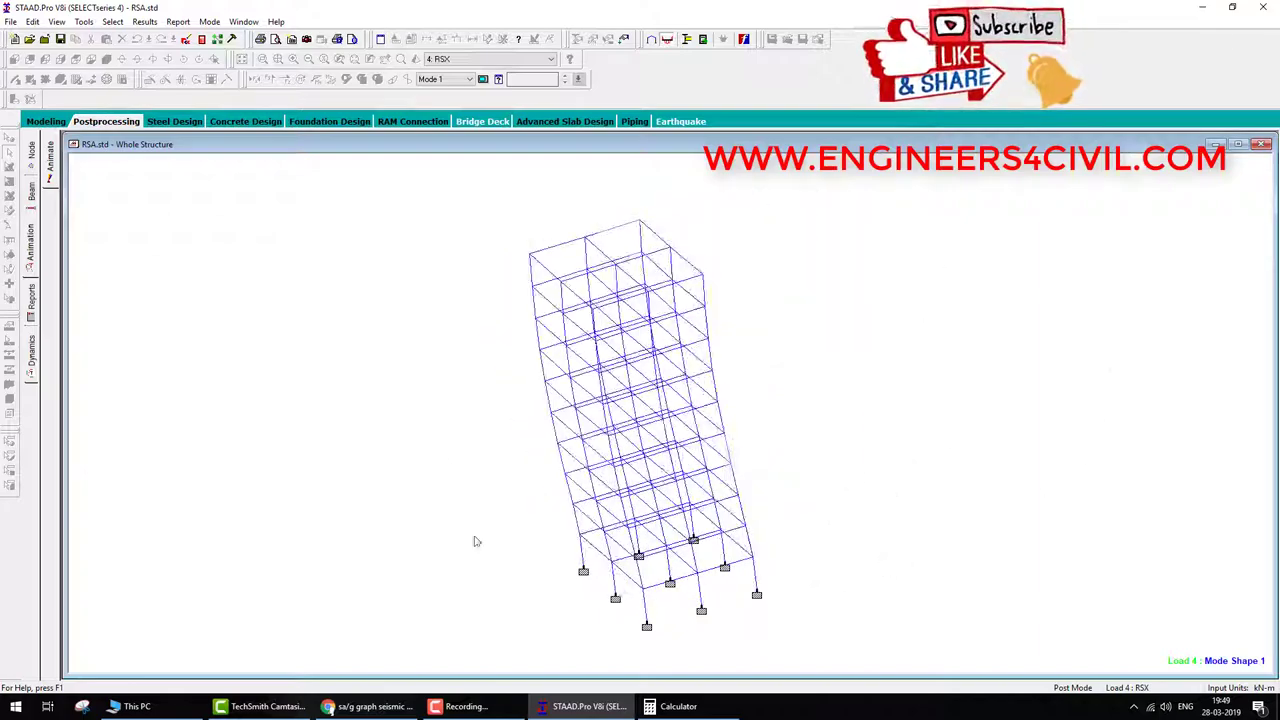
pyautogui.click(469, 79)
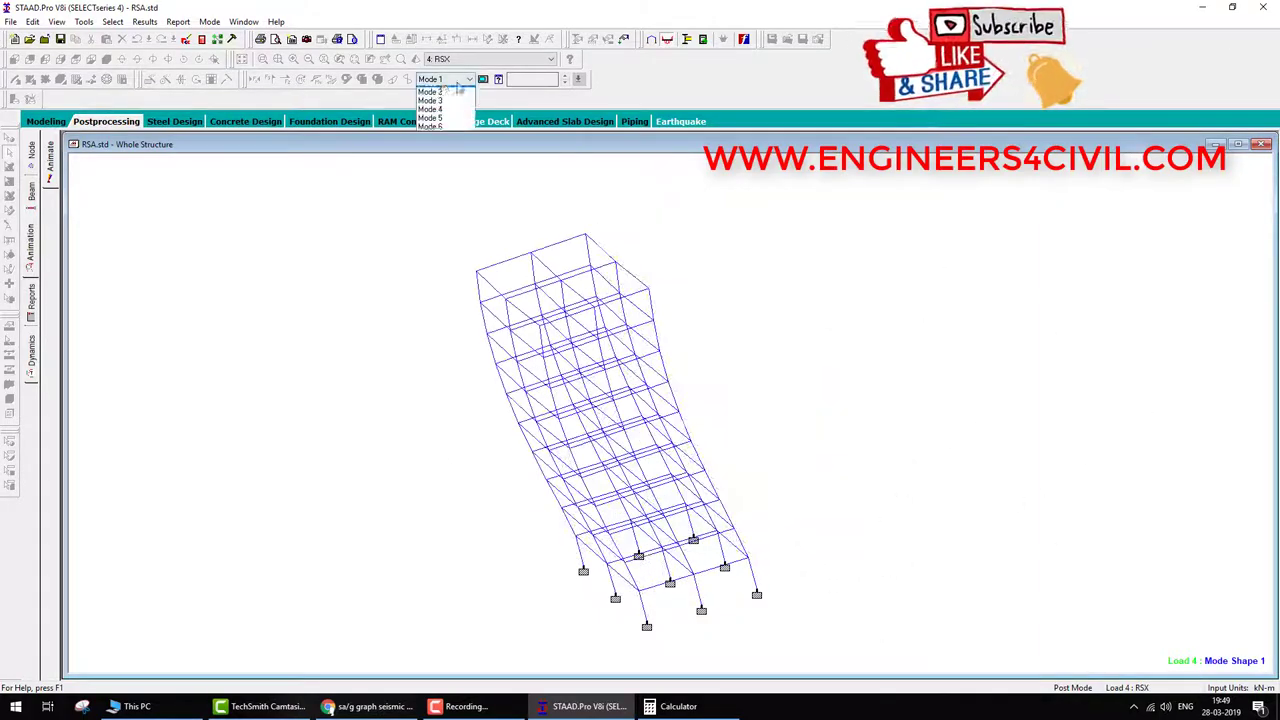
pyautogui.click(440, 100)
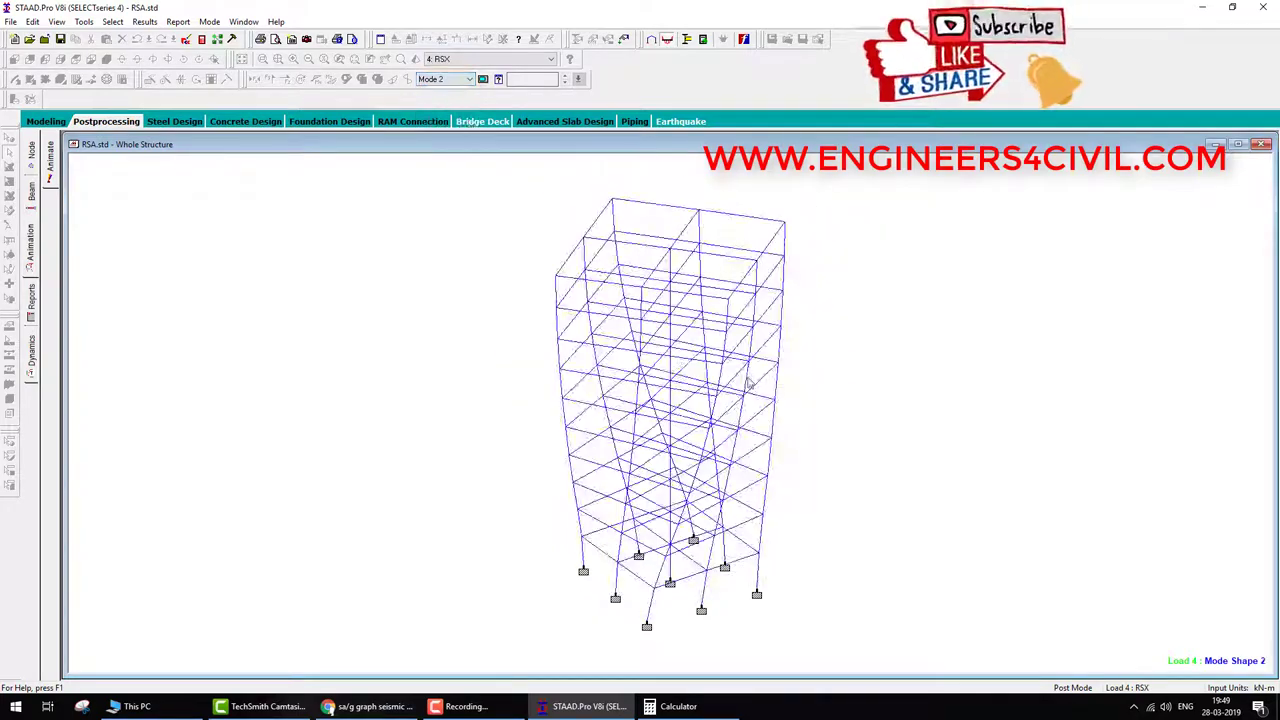
# Animate mode shapes 3 and 4, then return to the displacement results view.
pyautogui.click(469, 79)
pyautogui.click(445, 111)
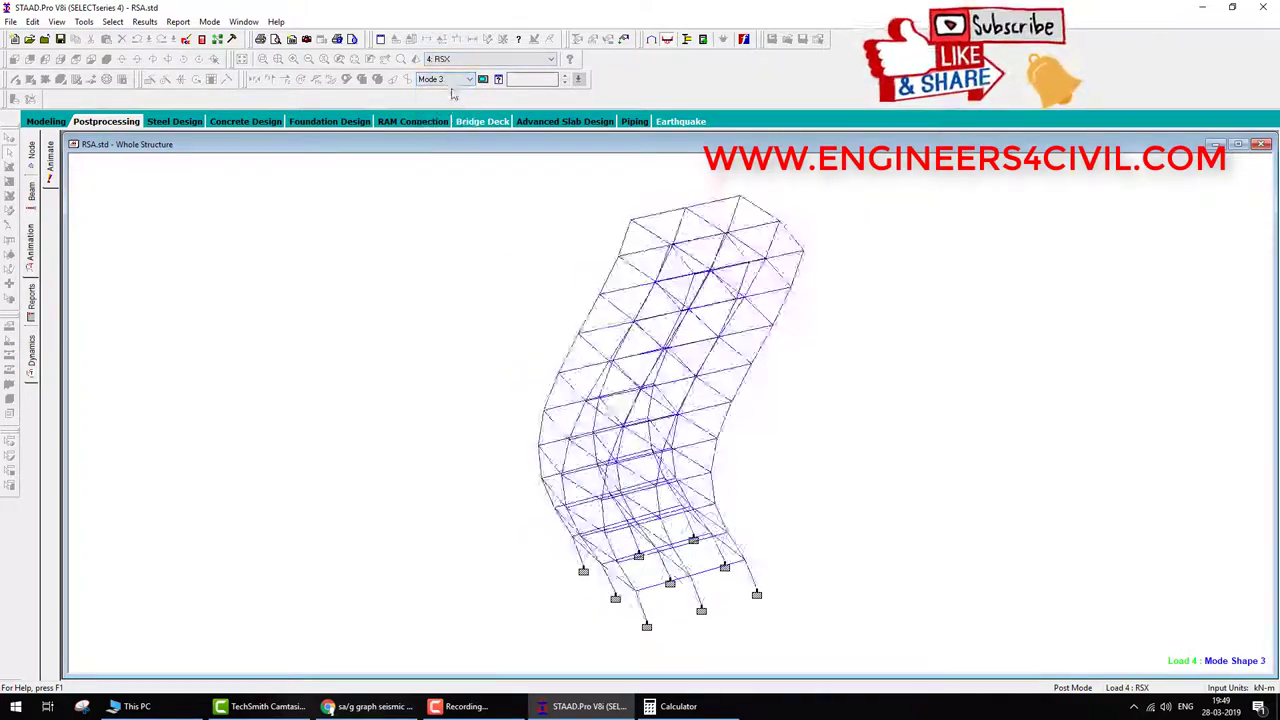
pyautogui.click(469, 79)
pyautogui.click(445, 122)
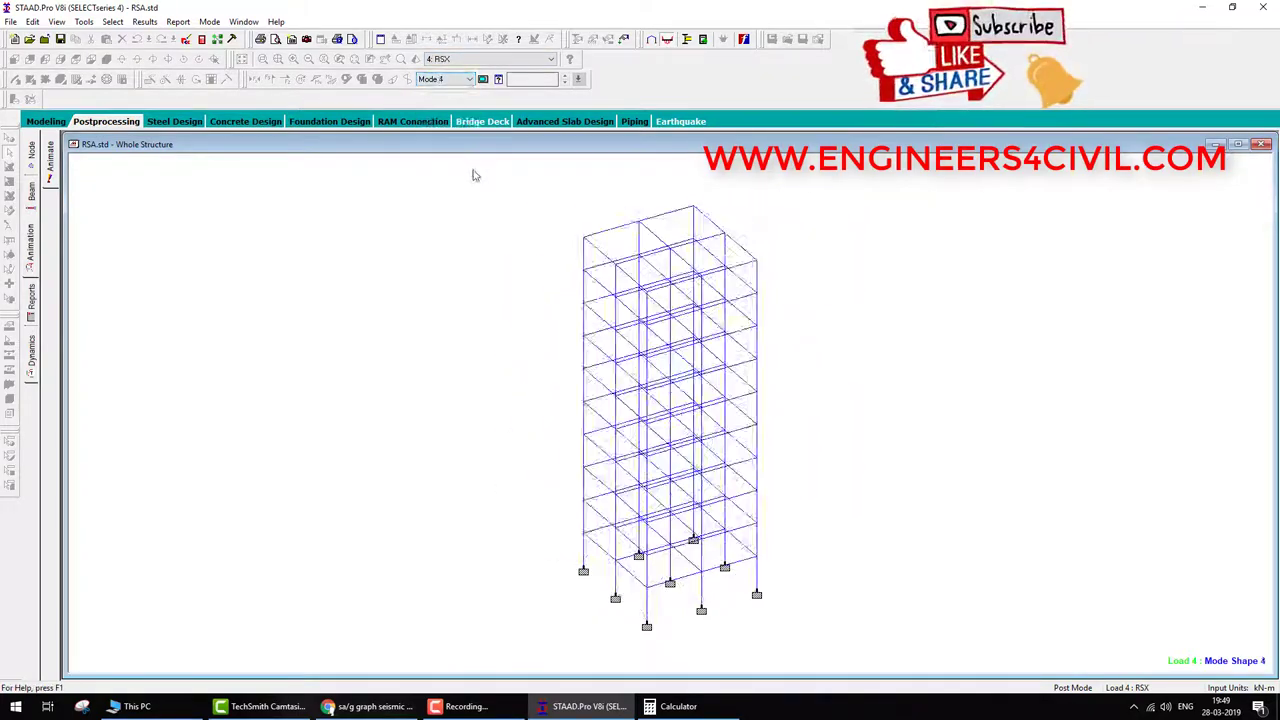
pyautogui.click(110, 122)
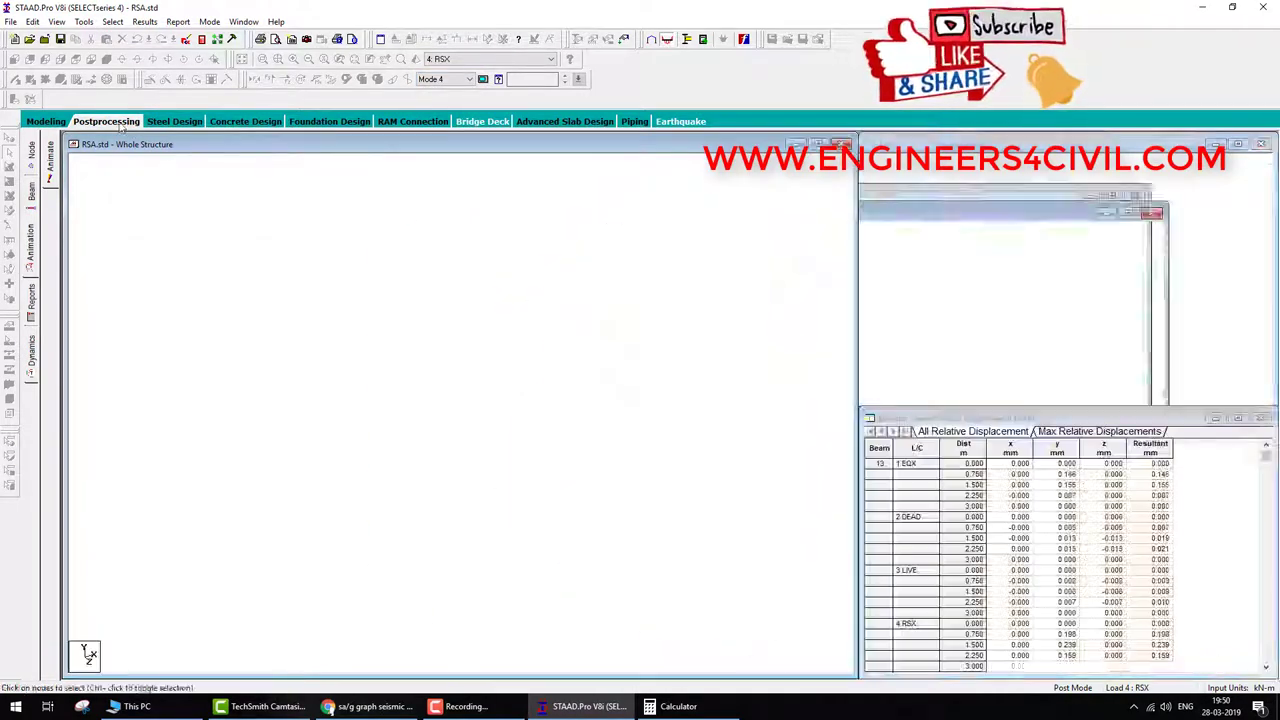
# Check the mode shape scale on the Scales tab of Symbols and Labels.
pyautogui.click(442, 40)
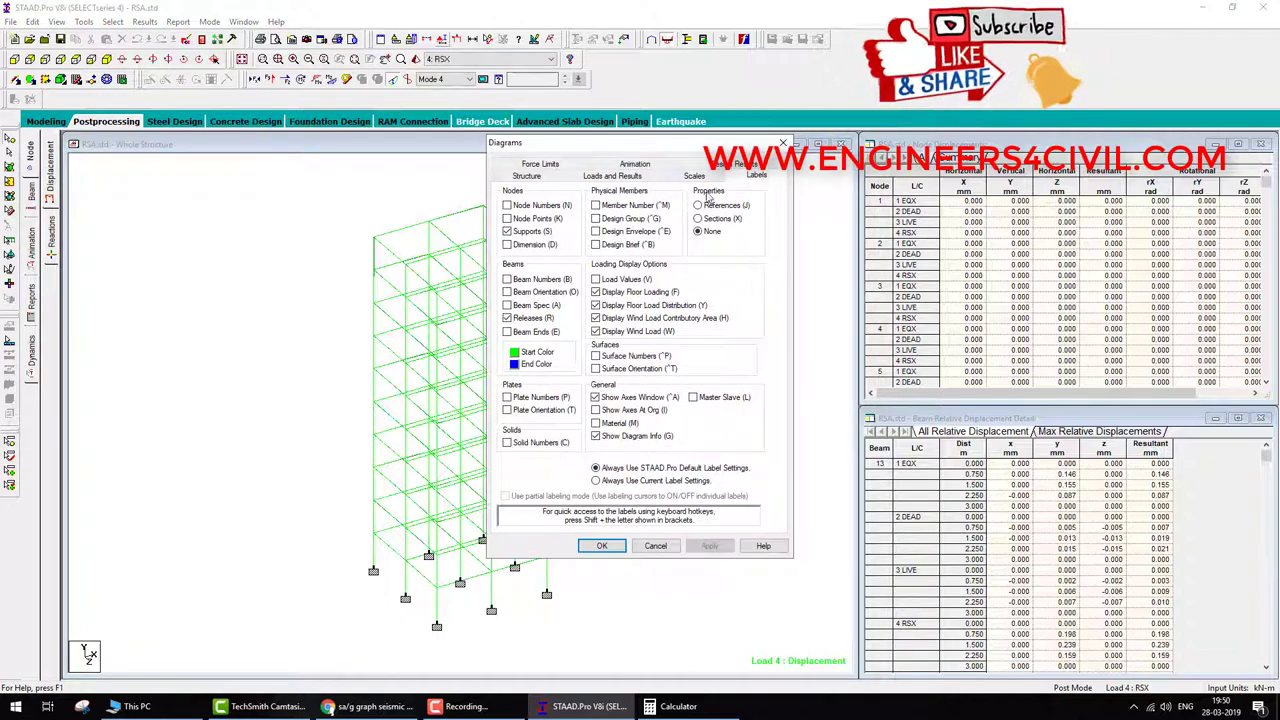
pyautogui.click(695, 177)
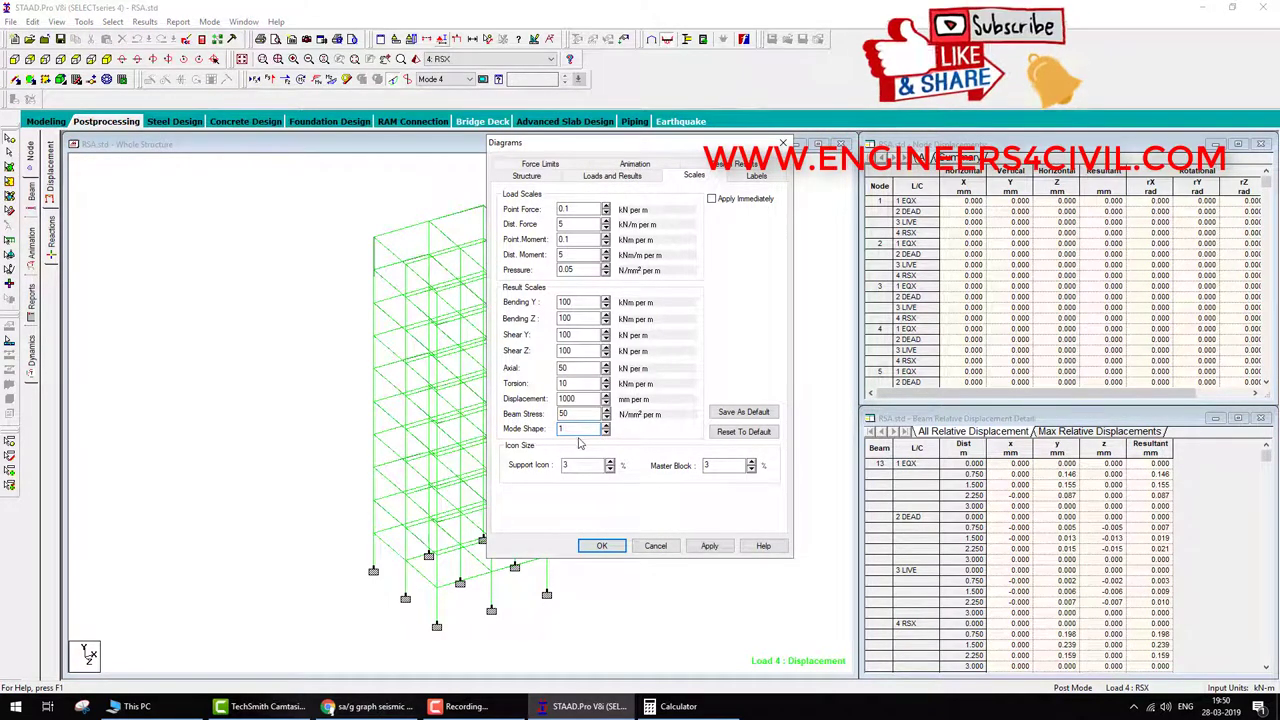
pyautogui.click(603, 546)
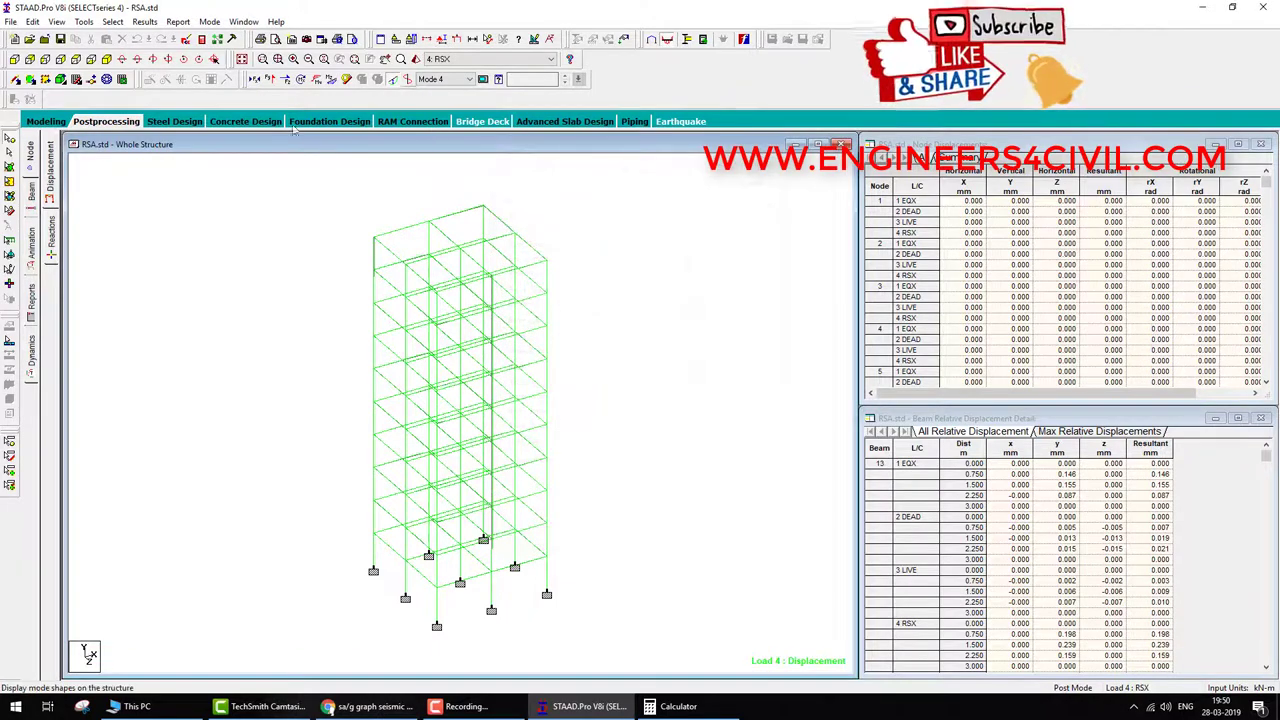
# Animate mode shape 4 of the RSX frame, then step through modes 5 and 6.
pyautogui.click(178, 21)
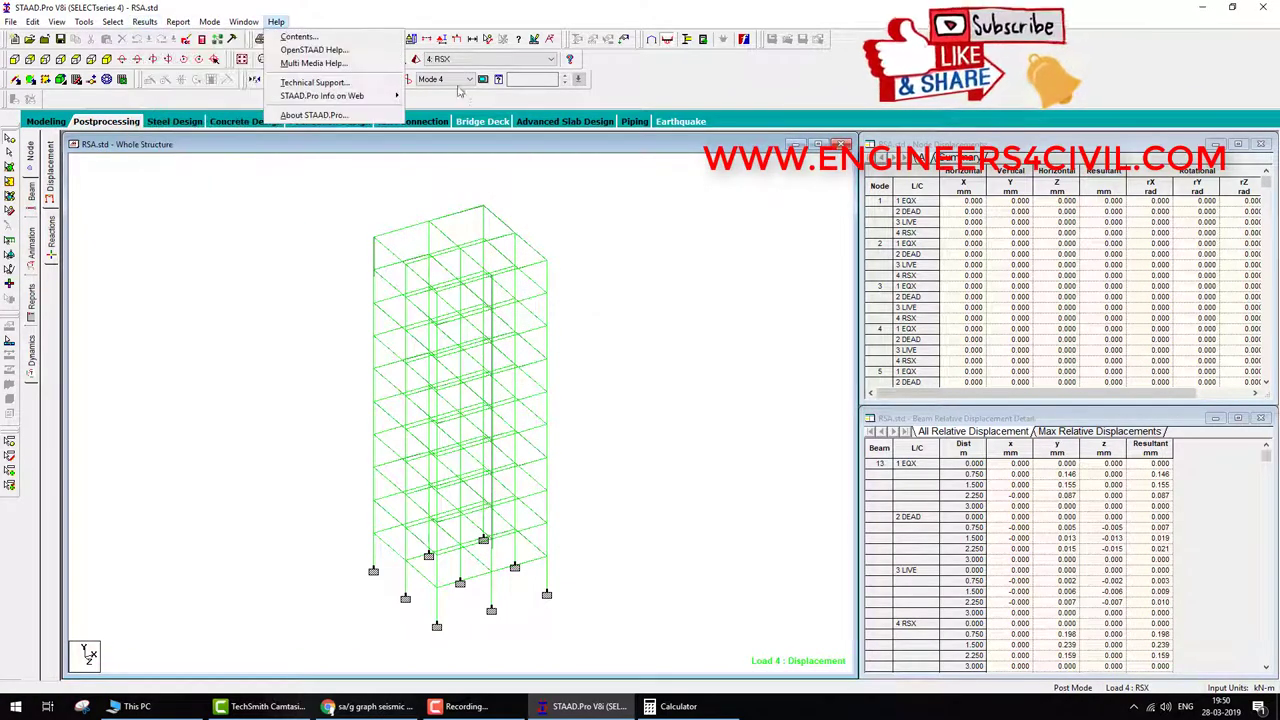
pyautogui.click(166, 36)
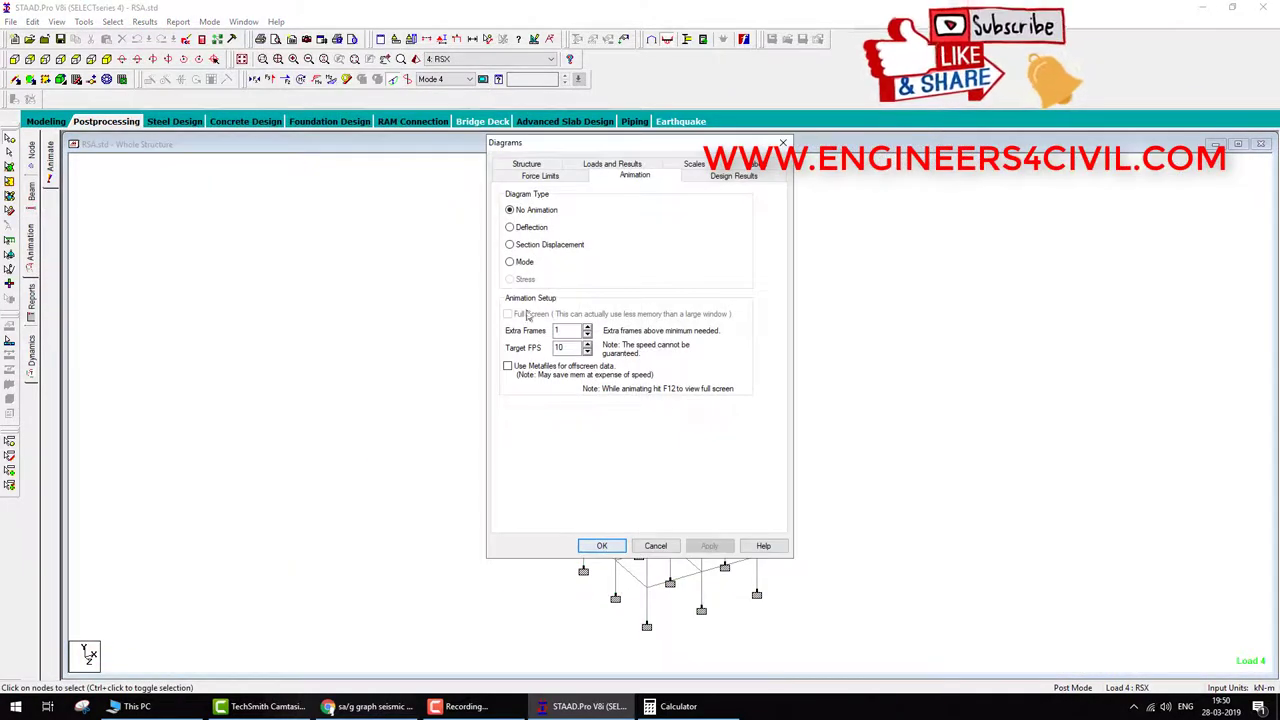
pyautogui.click(601, 546)
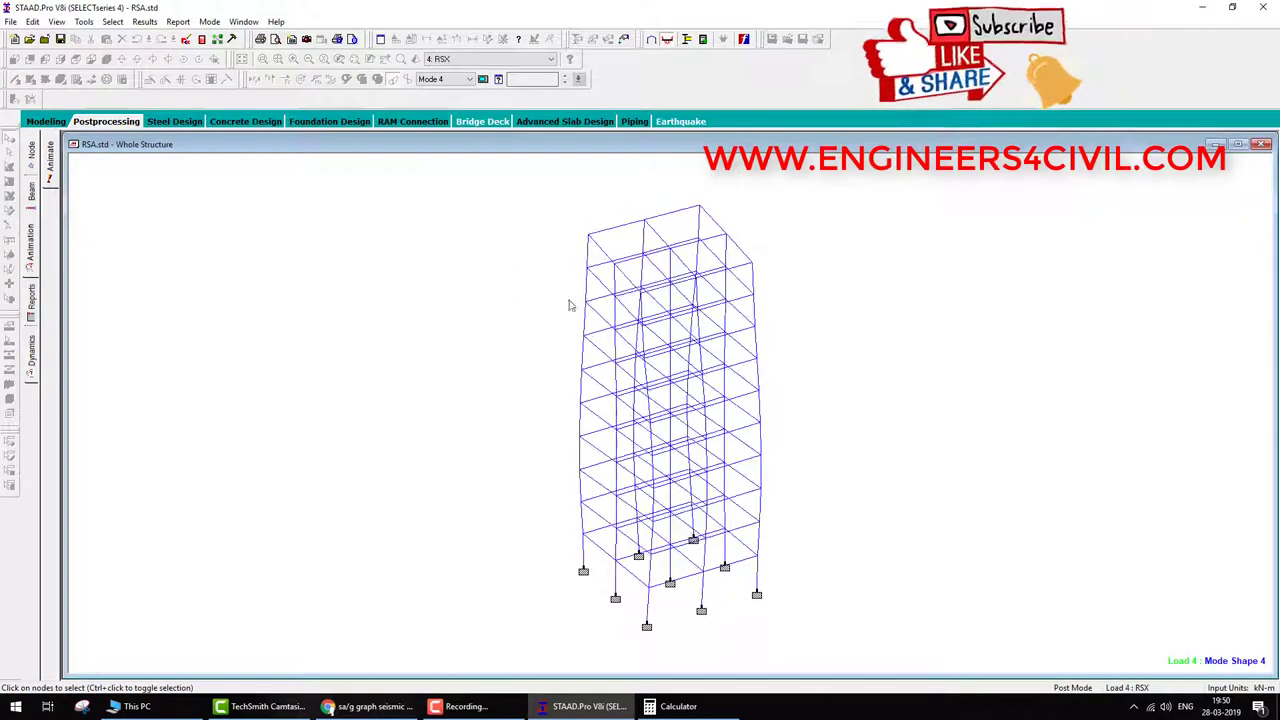
pyautogui.click(468, 79)
pyautogui.click(445, 126)
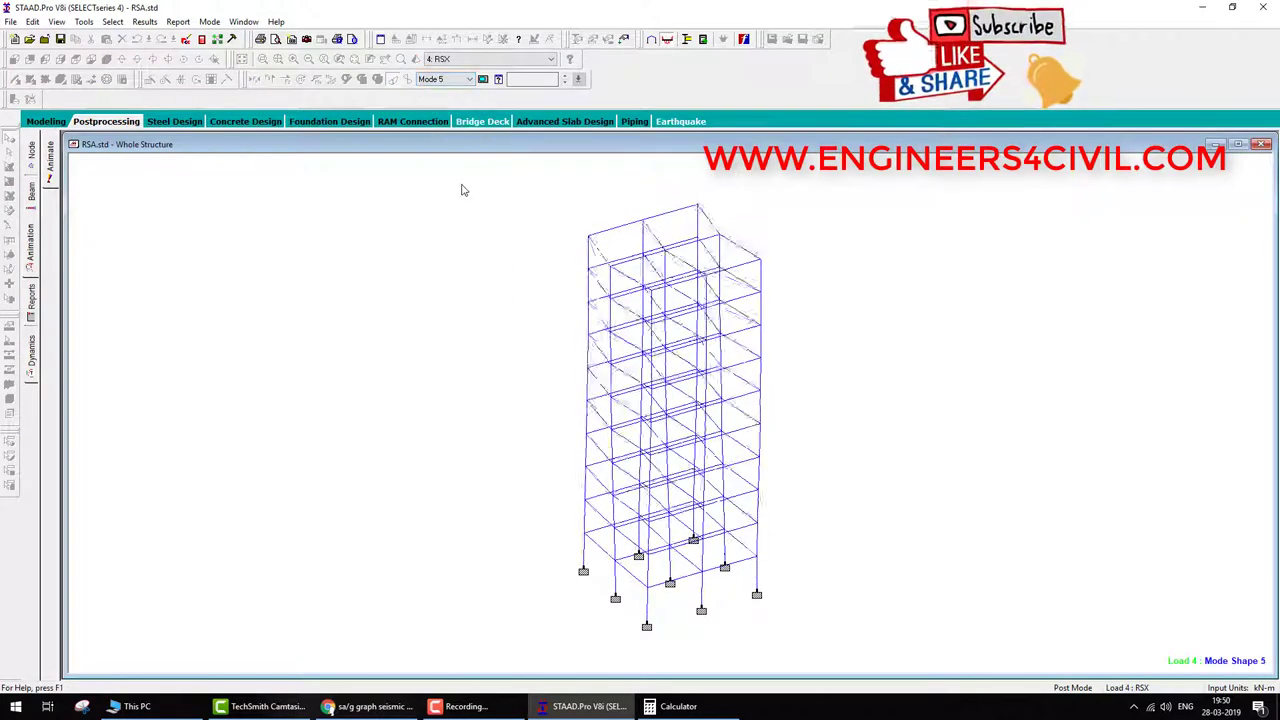
pyautogui.click(468, 79)
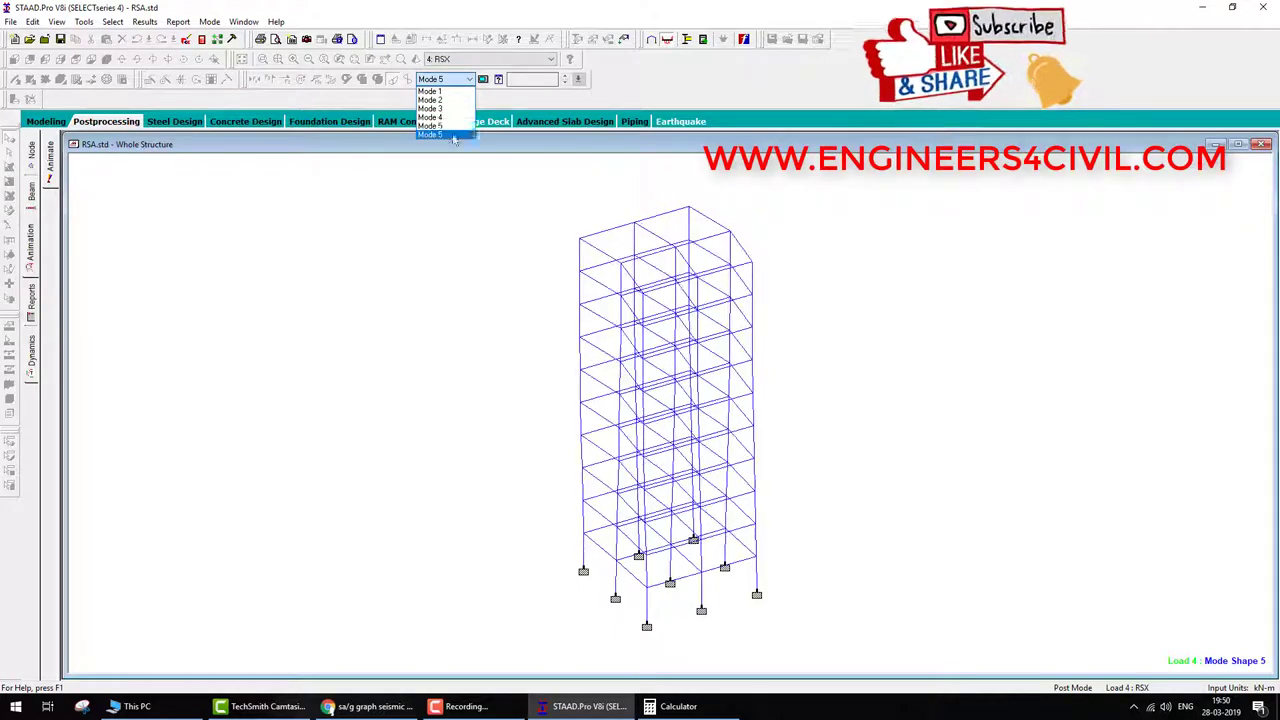
pyautogui.click(445, 135)
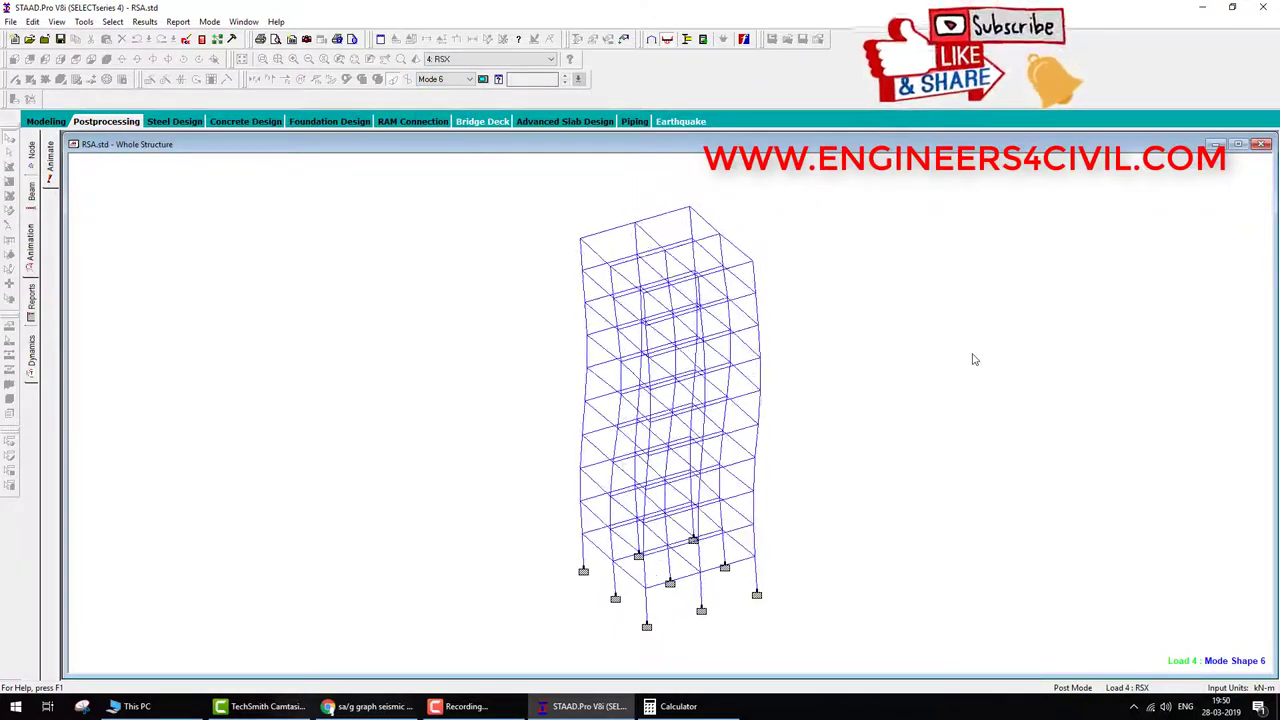